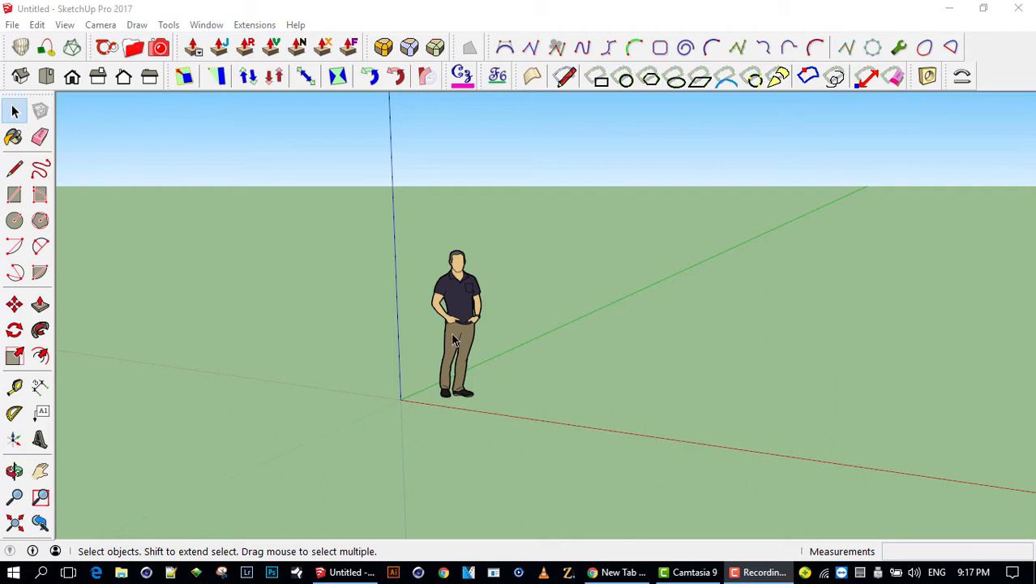
mouse_move(459, 342)
middle_mouse_down()
mouse_move(455, 331)
mouse_move(496, 329)
mouse_move(474, 339)
mouse_move(448, 328)
mouse_move(450, 342)
mouse_move(463, 331)
mouse_move(456, 336)
mouse_move(468, 343)
middle_mouse_up()
scroll(450, 342, "up", 2)
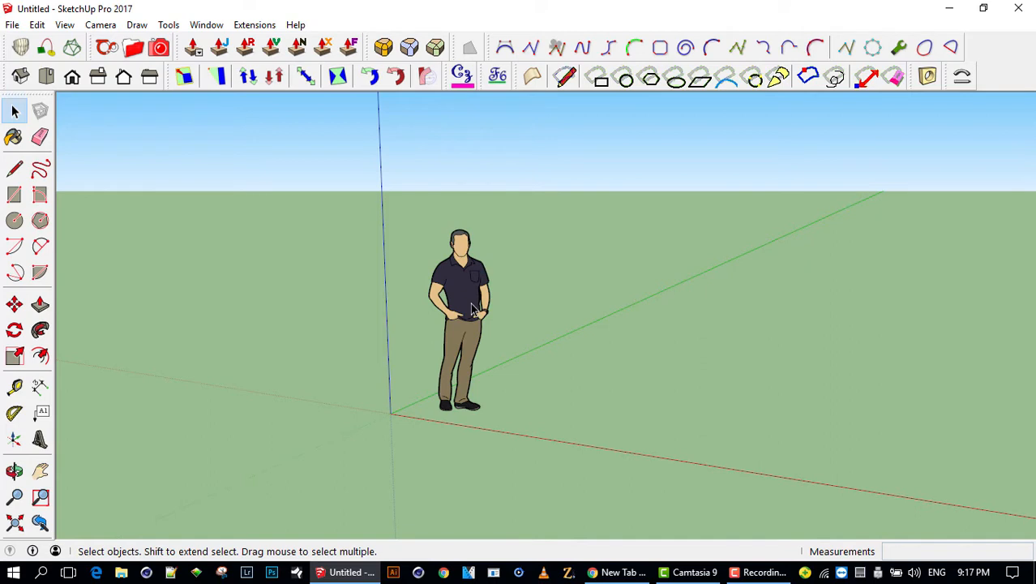
middle_click_drag(472, 310, 468, 329)
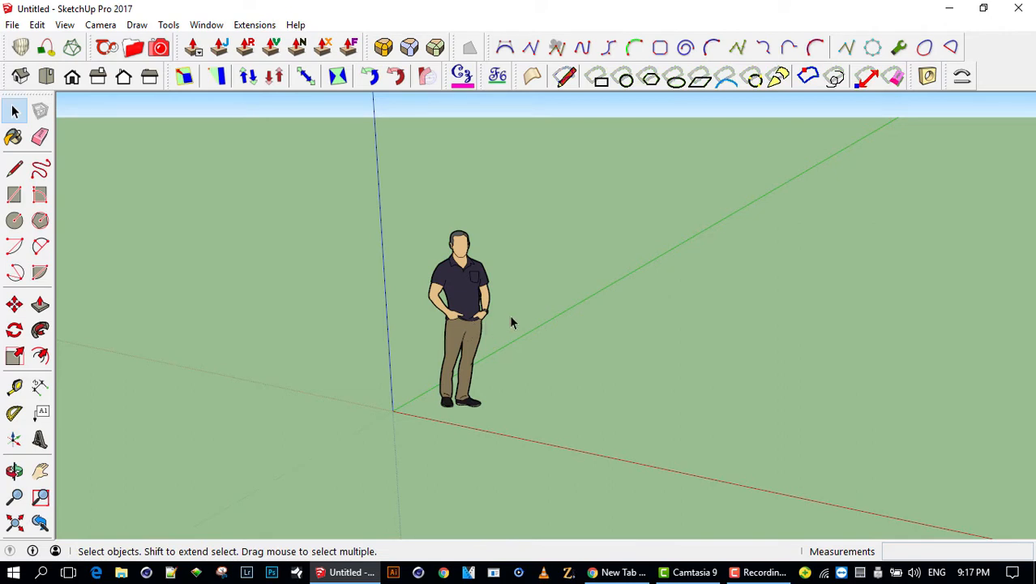
scroll(489, 327, "up", 1)
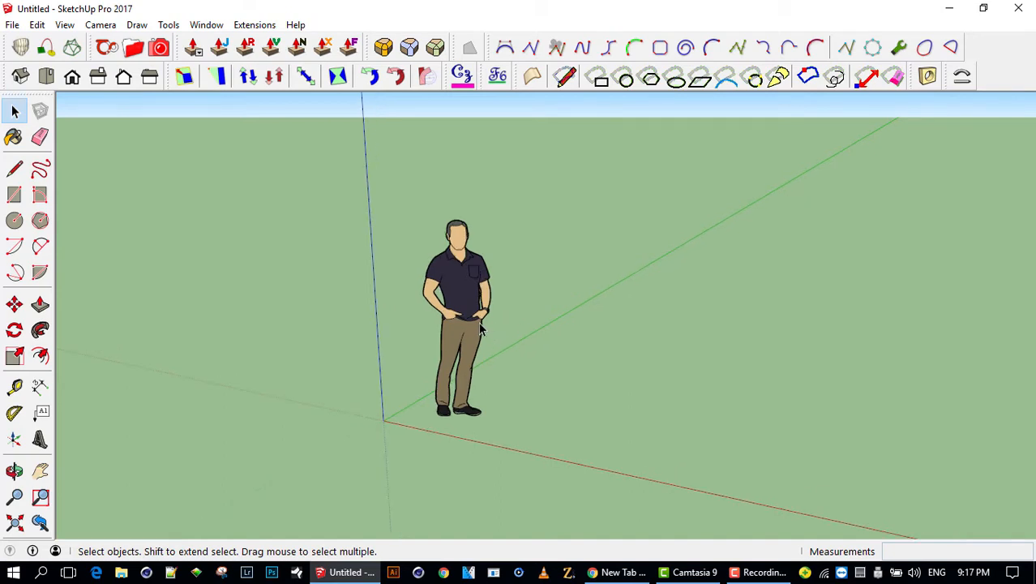
mouse_move(483, 326)
middle_mouse_down()
mouse_move(482, 309)
mouse_move(487, 325)
middle_mouse_up()
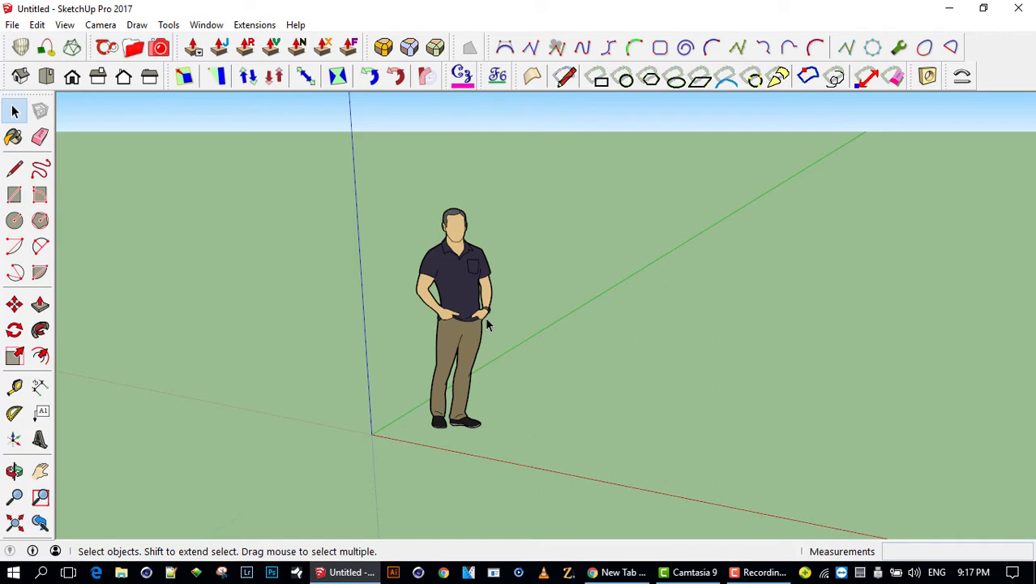
mouse_move(481, 343)
middle_mouse_down()
mouse_move(496, 332)
mouse_move(484, 349)
middle_mouse_up()
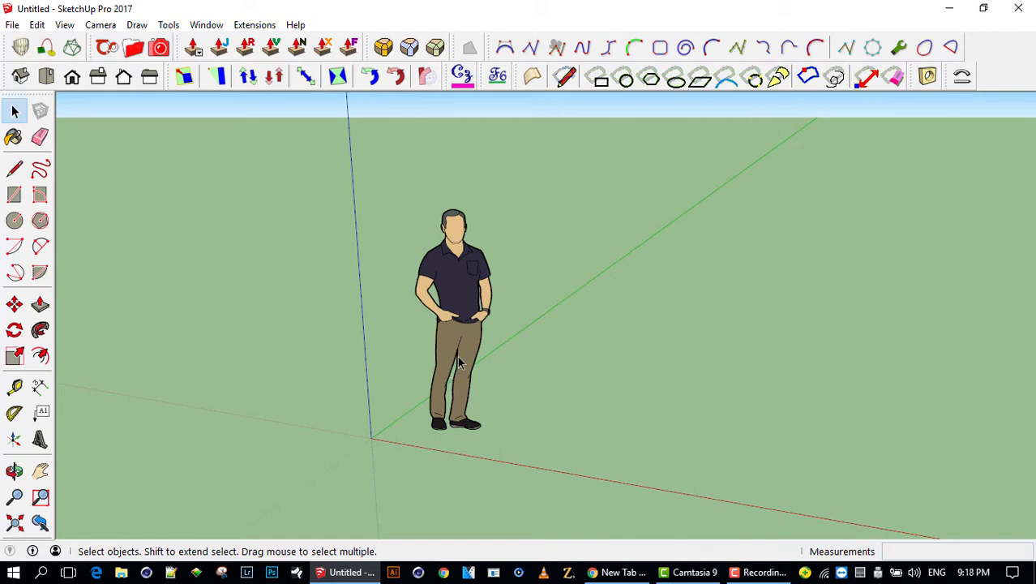
key("o")
middle_click_drag(521, 327, 506, 329)
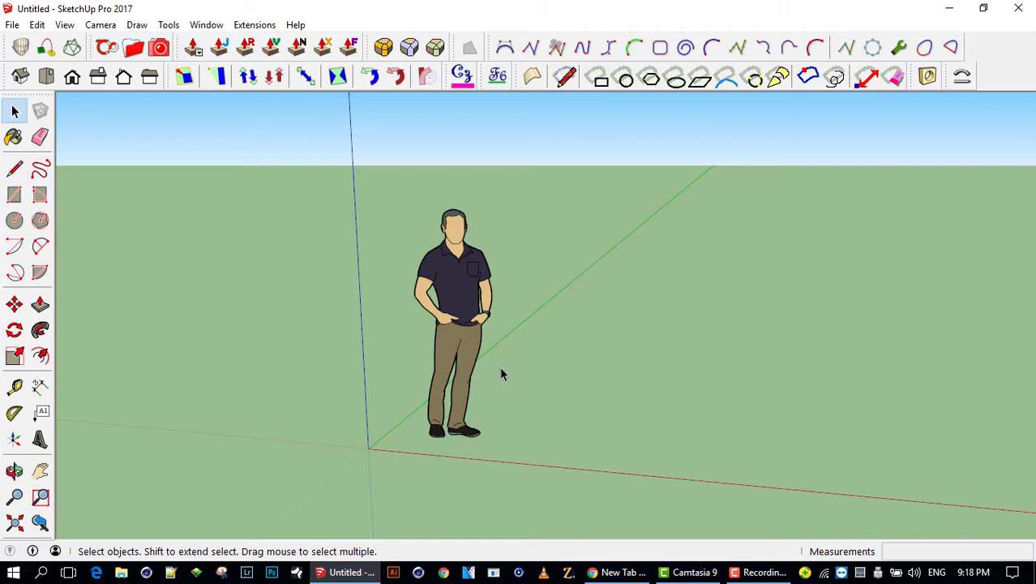
middle_click_drag(479, 347, 456, 327)
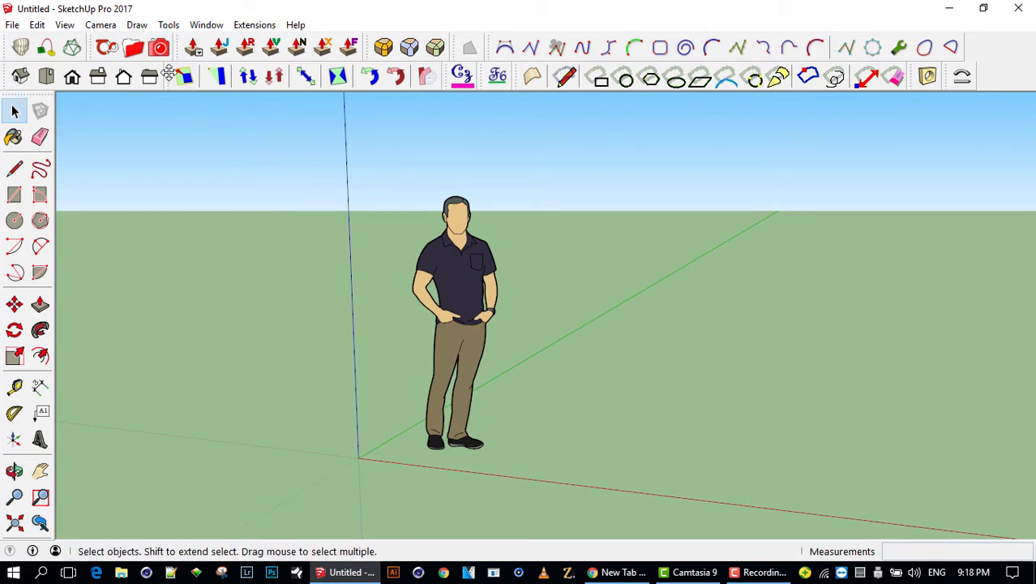
- Float the FredoScale toolbar over the model and draw a ground rectangle about 0.82 m by 0.93 m beside the figure
left_click_drag(168, 74, 231, 173)
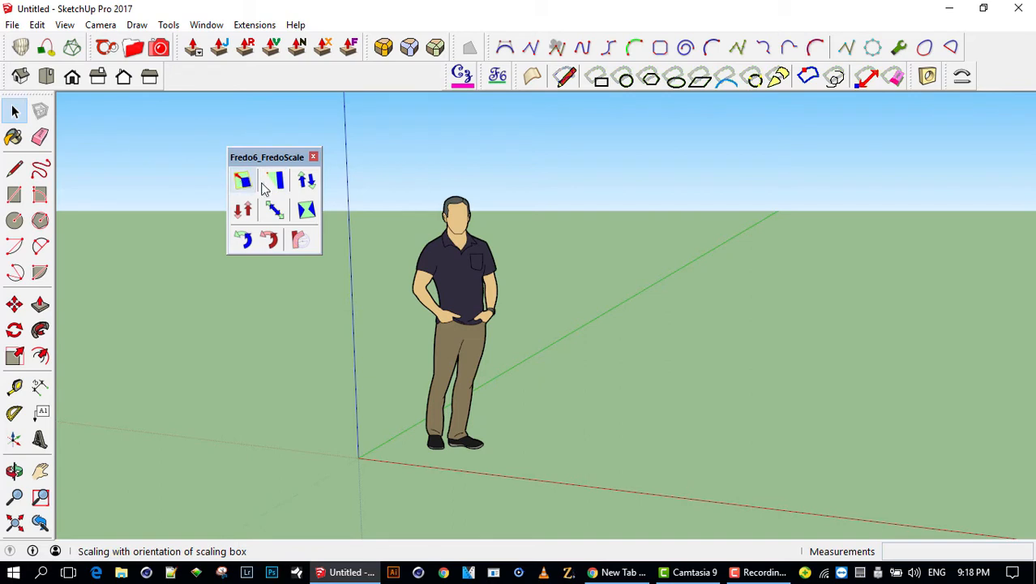
left_click(13, 195)
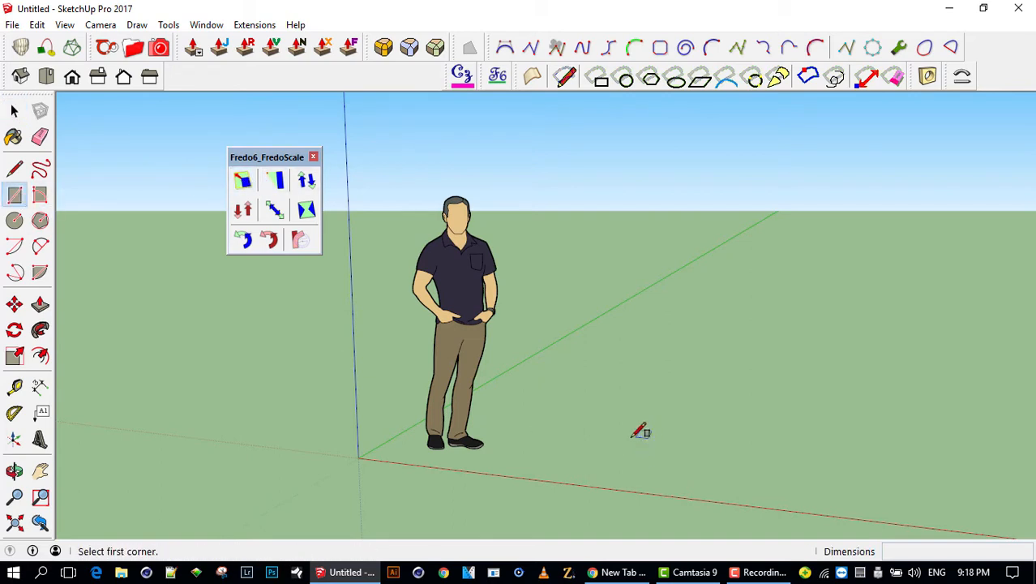
left_click(609, 439)
left_click(713, 497)
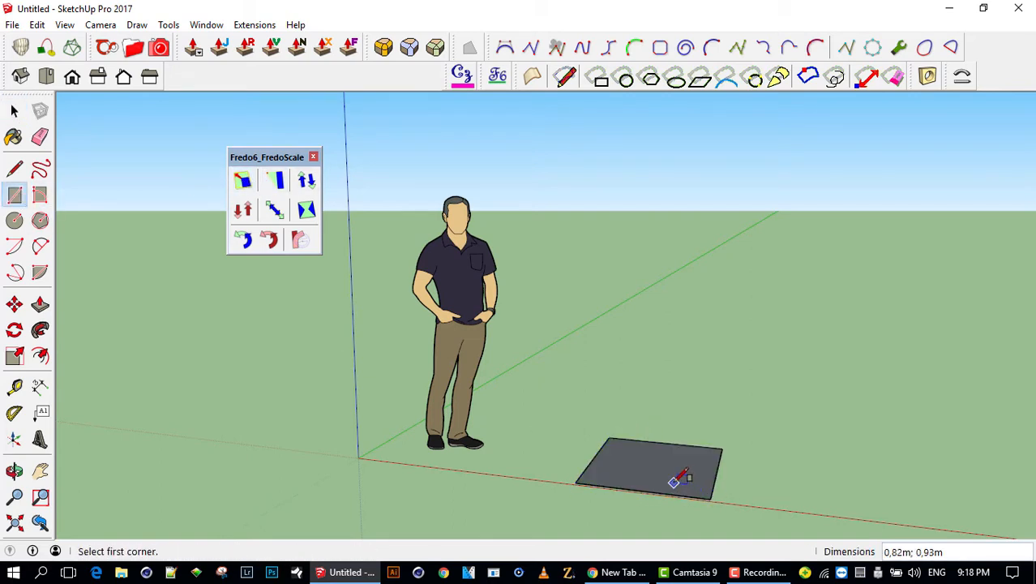
- Extrude the rectangle about 1.22 m upward and make the resulting box a group
key("p")
left_click(675, 480)
left_click(653, 292)
key("space")
left_click_drag(556, 266, 831, 559)
middle_click_drag(641, 397, 454, 366)
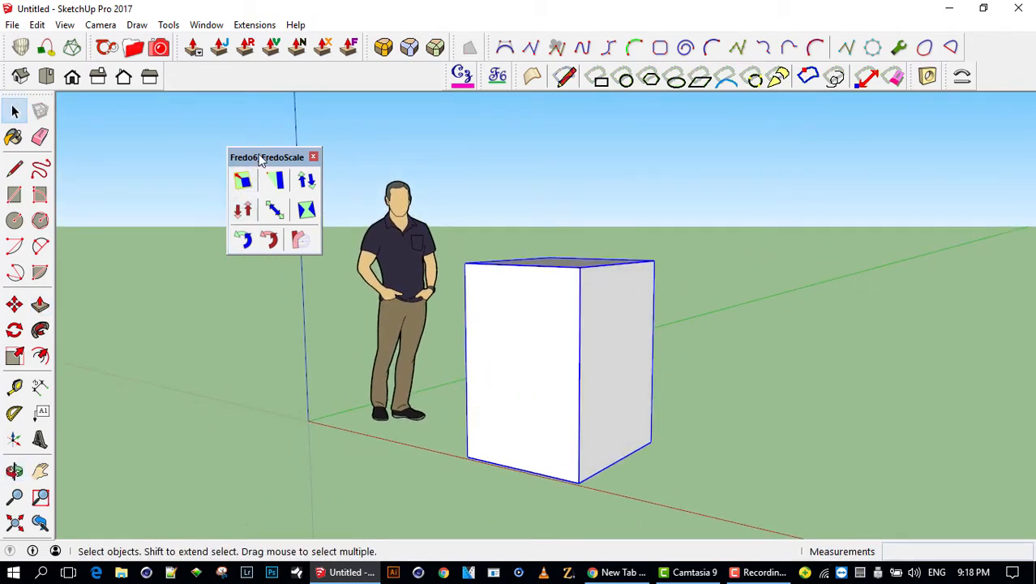
- Dock the floating FredoScale toolbar back among the other toolbars above the model
left_click_drag(261, 160, 240, 143)
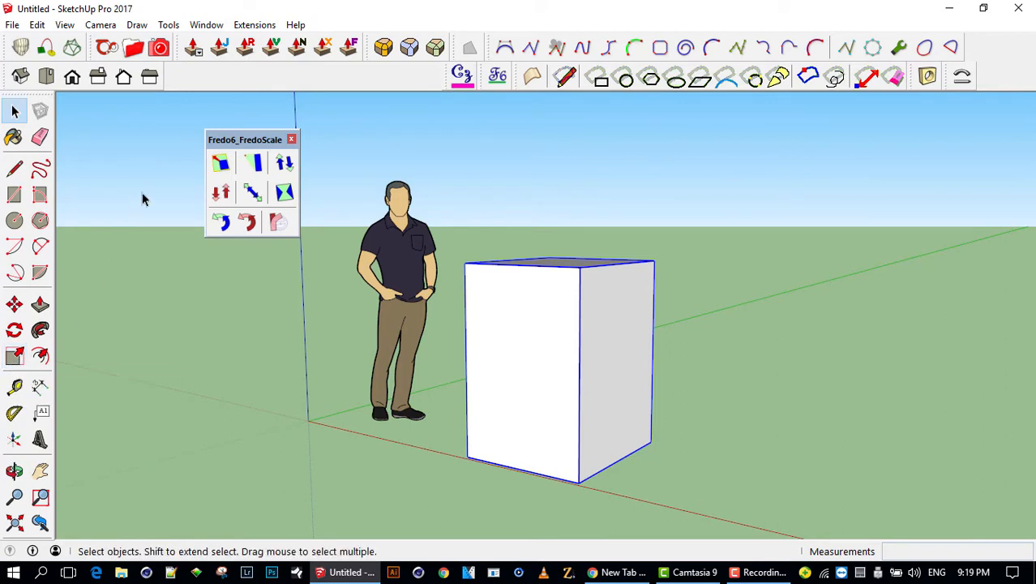
left_click(225, 161)
key("o")
left_click_drag(613, 342, 591, 347)
middle_click_drag(591, 347, 580, 344)
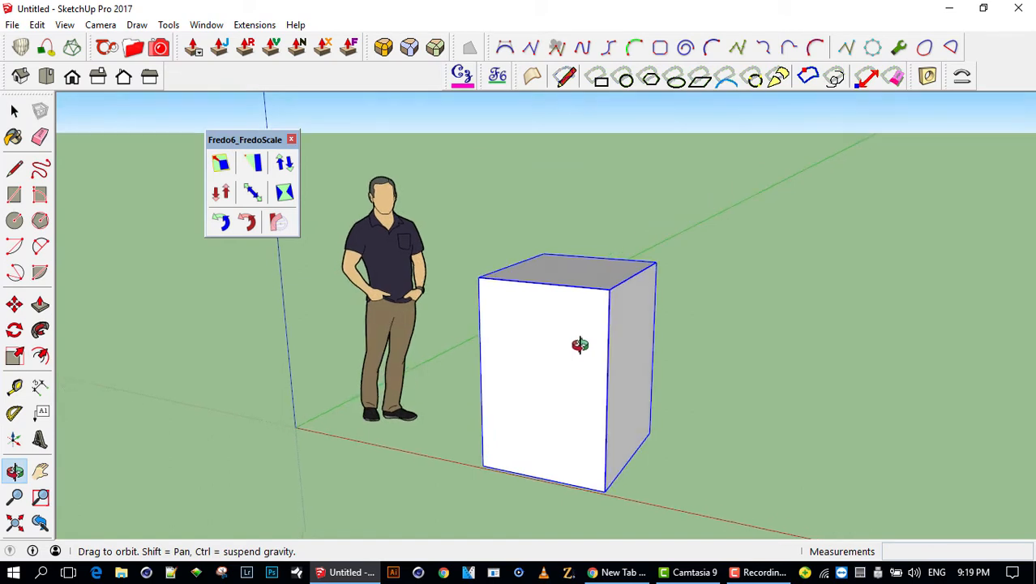
key("space")
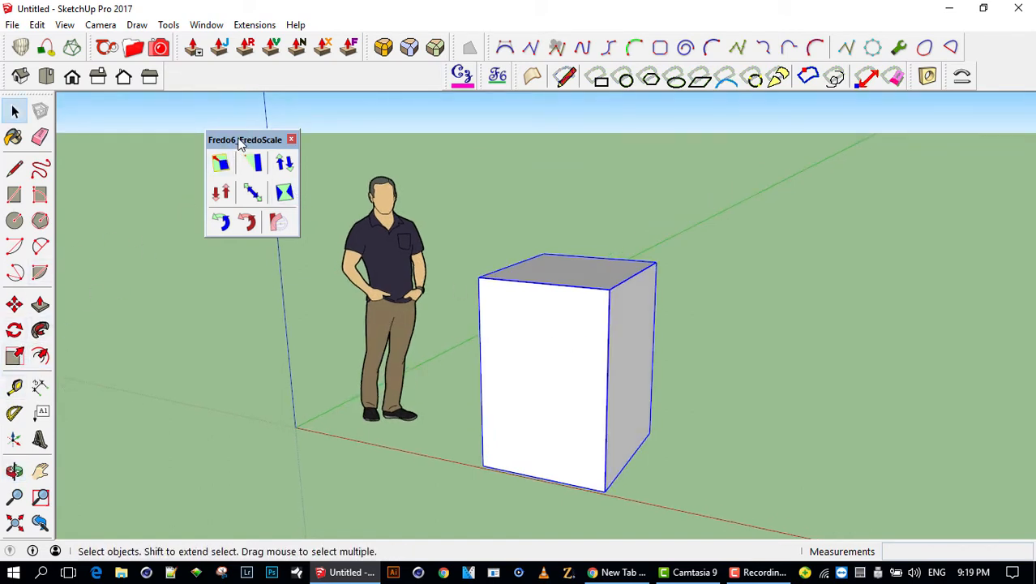
left_click_drag(238, 137, 258, 129)
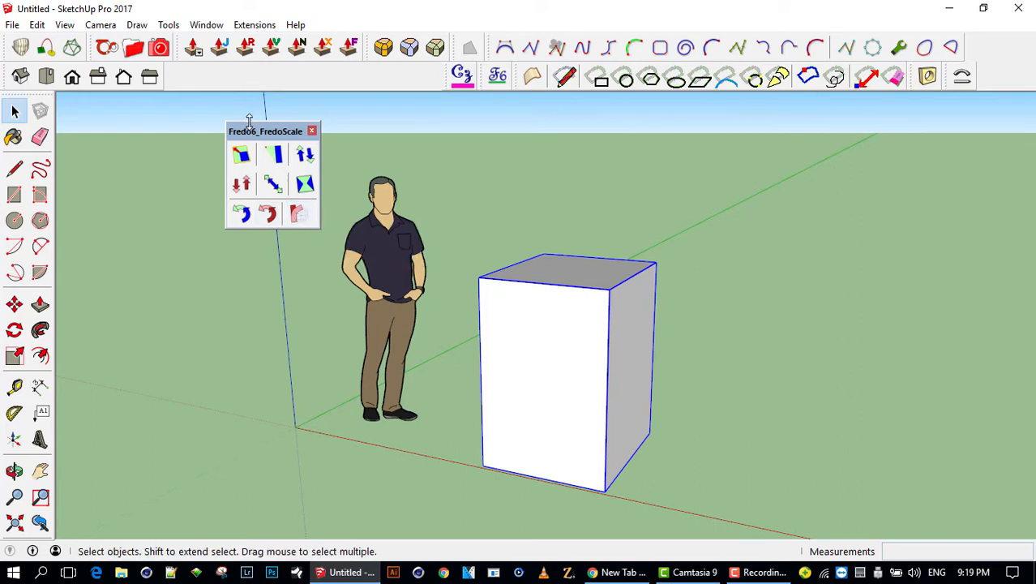
left_click_drag(266, 131, 196, 71)
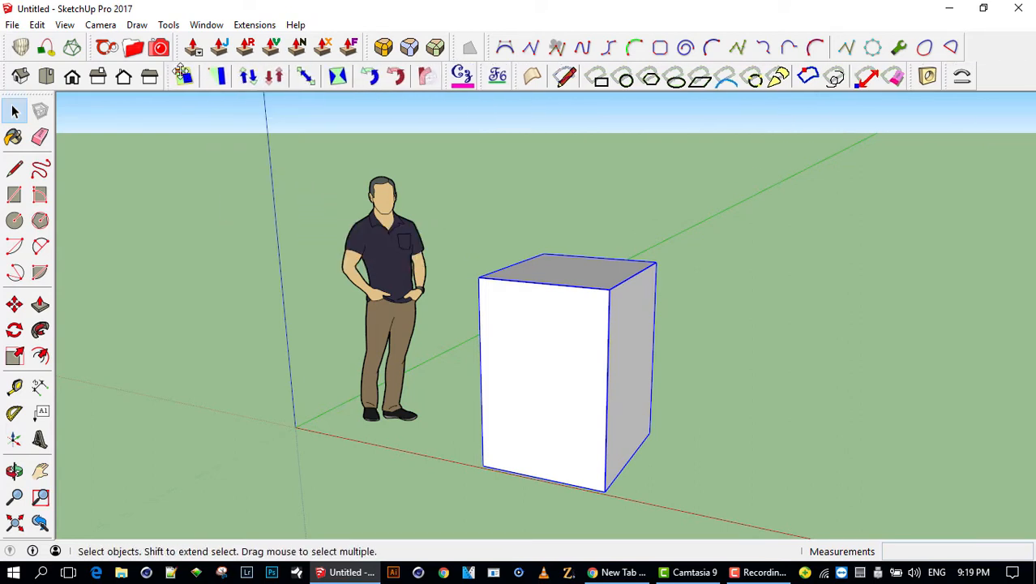
- Use Box Scaling to stretch the box to about 5.67 m tall and shrink it uniformly by a factor of about 0.25
scroll(572, 327, "down", 6)
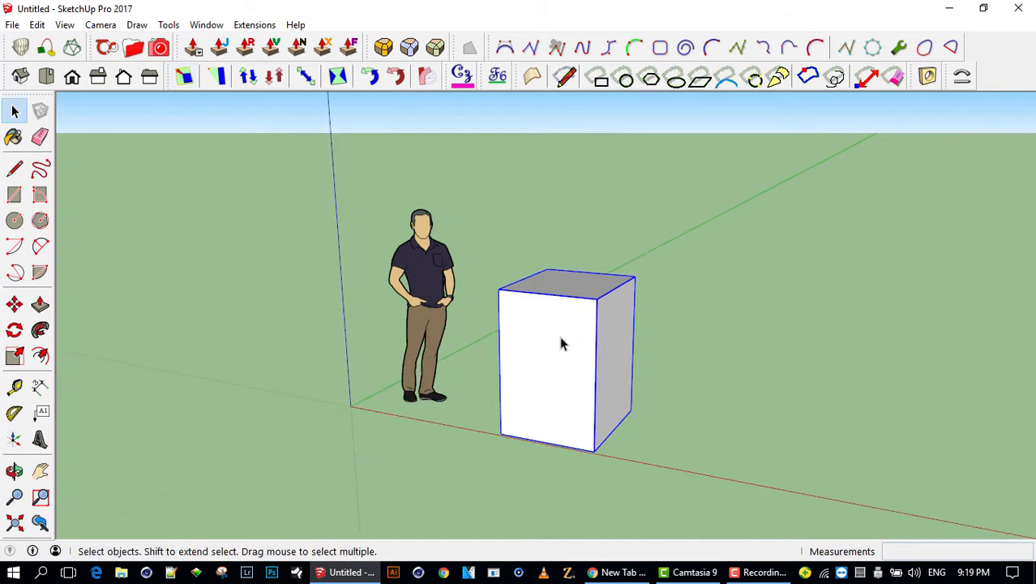
key("s")
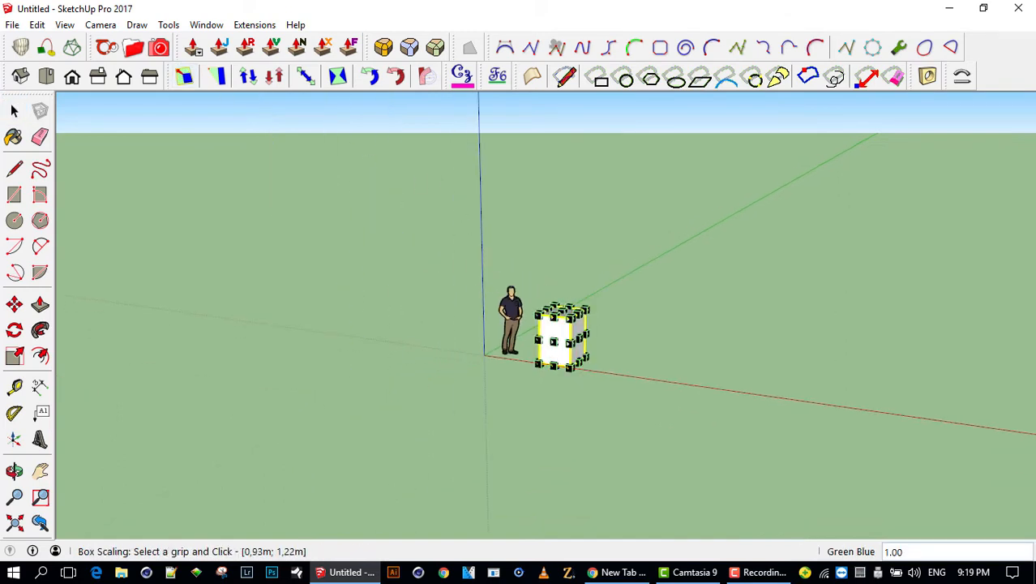
left_click(563, 305)
left_click(592, 132)
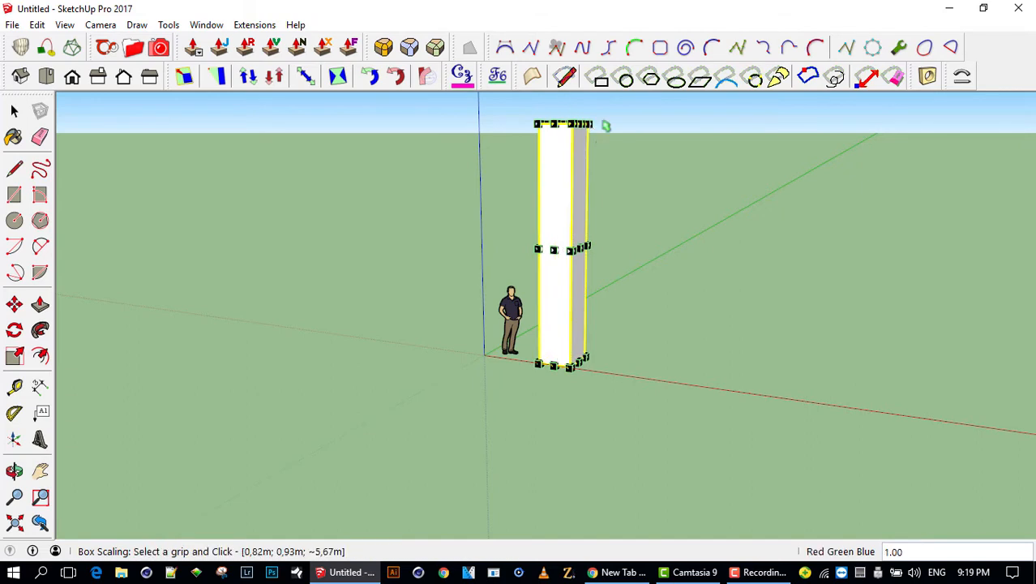
left_click(585, 121)
left_click(503, 312)
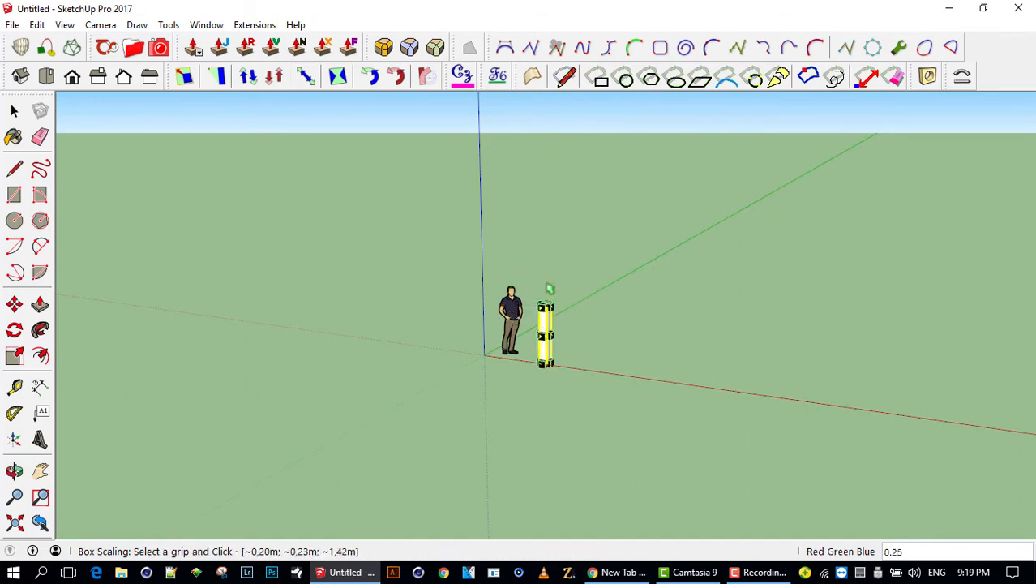
- Stretch the shrunken box along the blue axis into a tall, slender column several times the figure's height
scroll(541, 306, "up", 6)
left_click(542, 323)
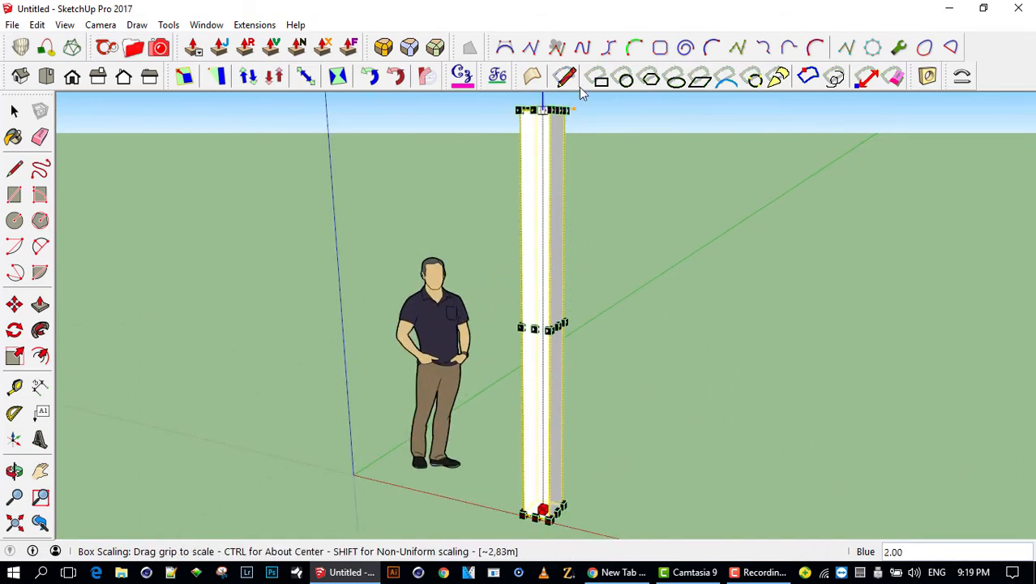
scroll(496, 297, "down", 7)
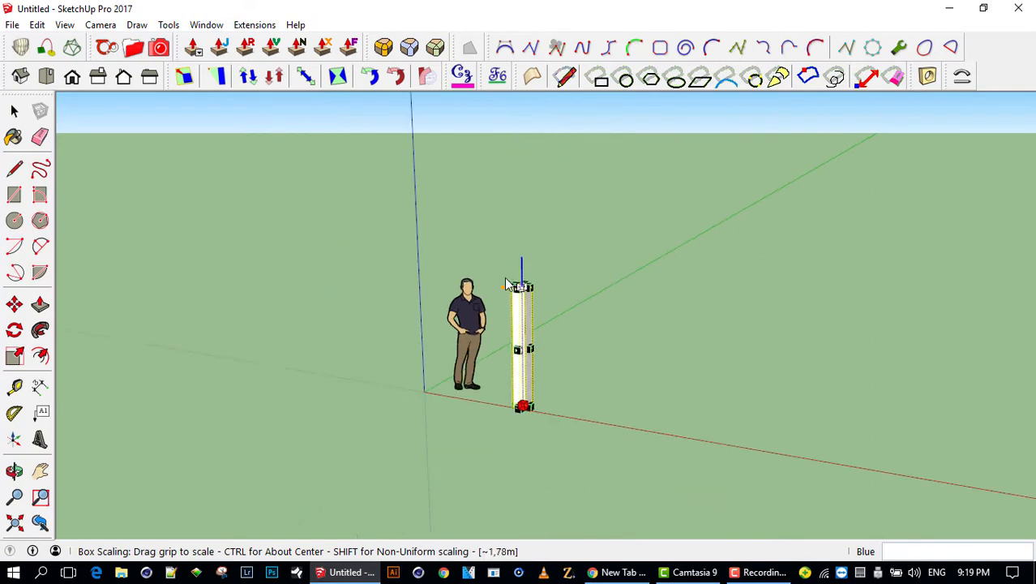
middle_click_drag(510, 268, 629, 308, "shift")
left_click(504, 195)
key("space")
middle_click_drag(523, 350, 471, 396)
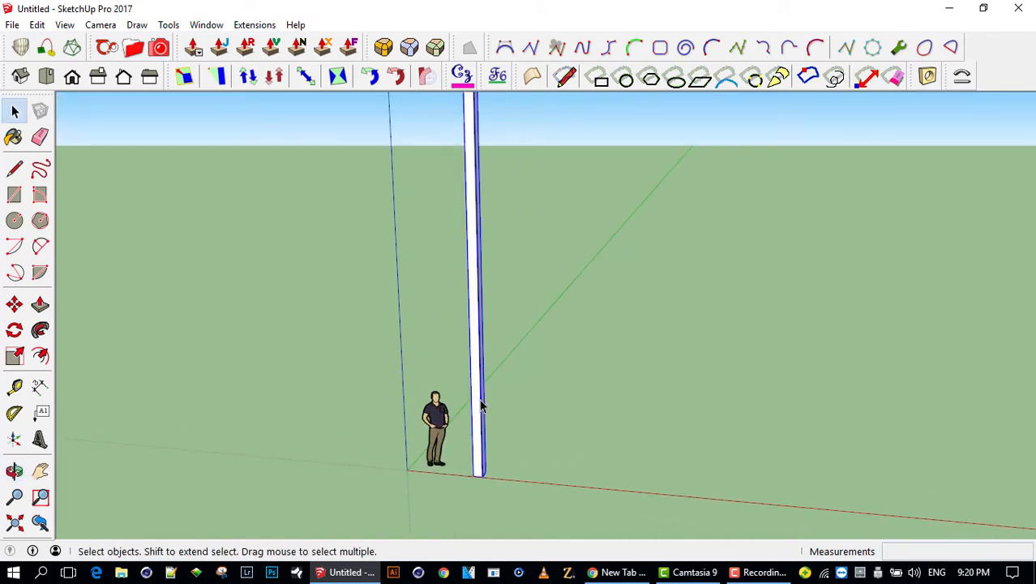
scroll(483, 402, "down", 1)
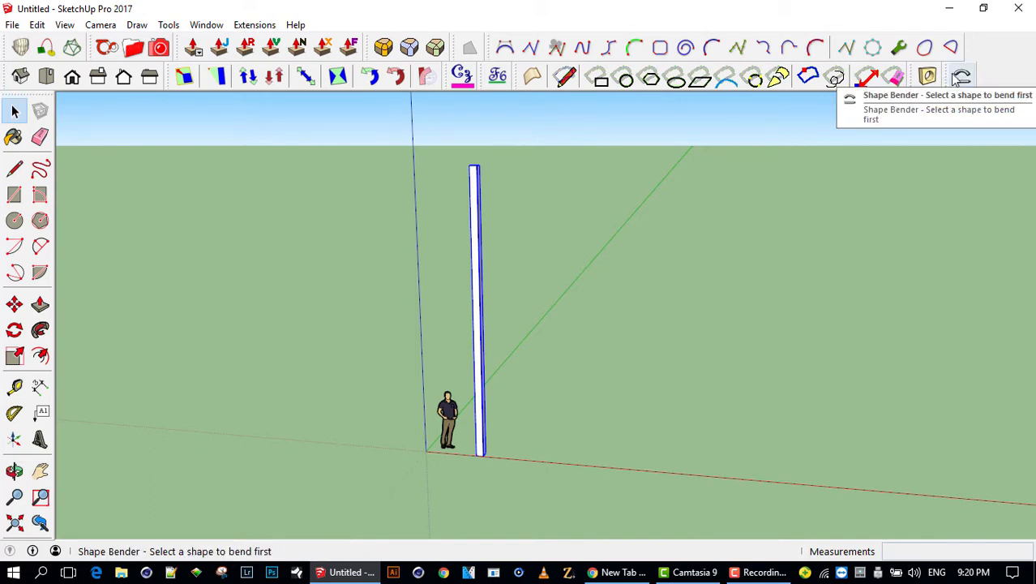
mouse_move(581, 271)
middle_mouse_down()
mouse_move(499, 282)
mouse_move(560, 292)
middle_mouse_up()
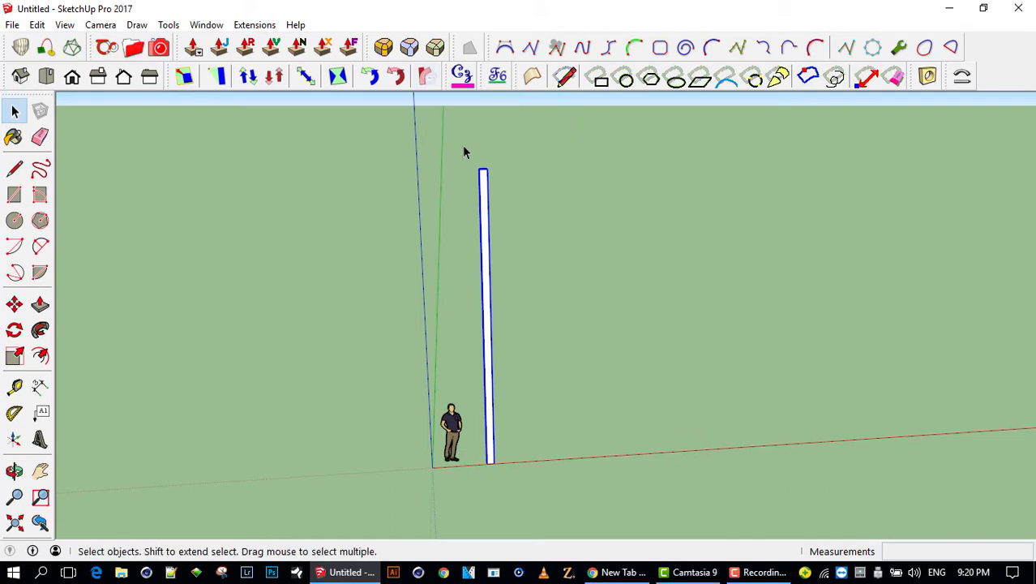
middle_click_drag(476, 334, 486, 365)
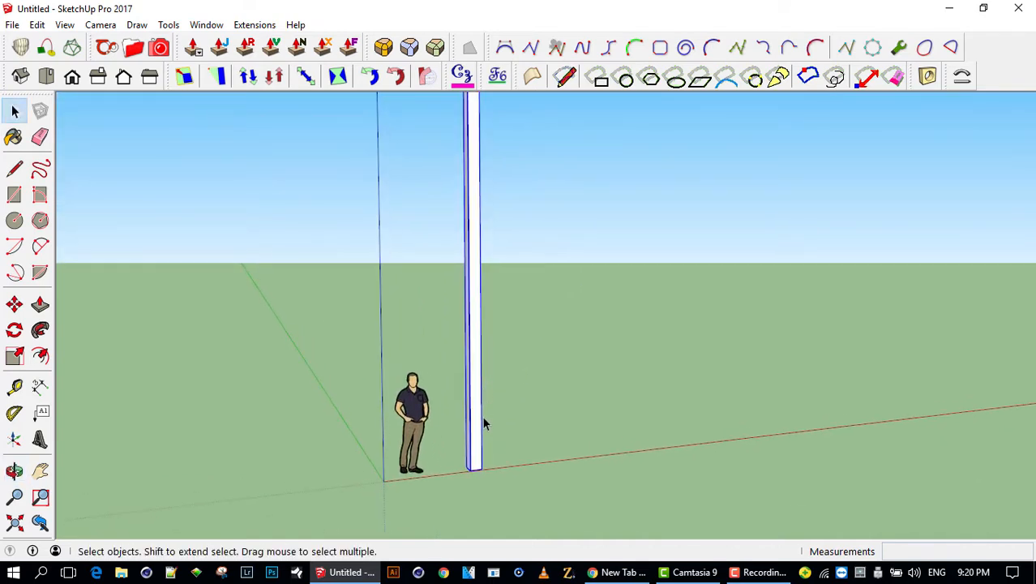
middle_click_drag(484, 282, 433, 395)
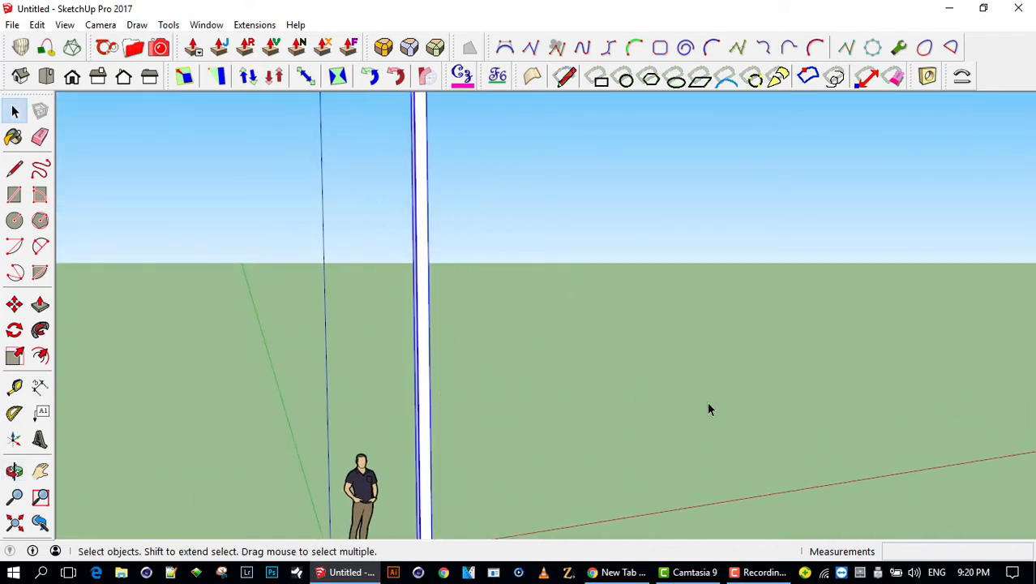
mouse_move(474, 359)
middle_mouse_down()
mouse_move(428, 271)
mouse_move(418, 293)
mouse_move(462, 357)
middle_mouse_up()
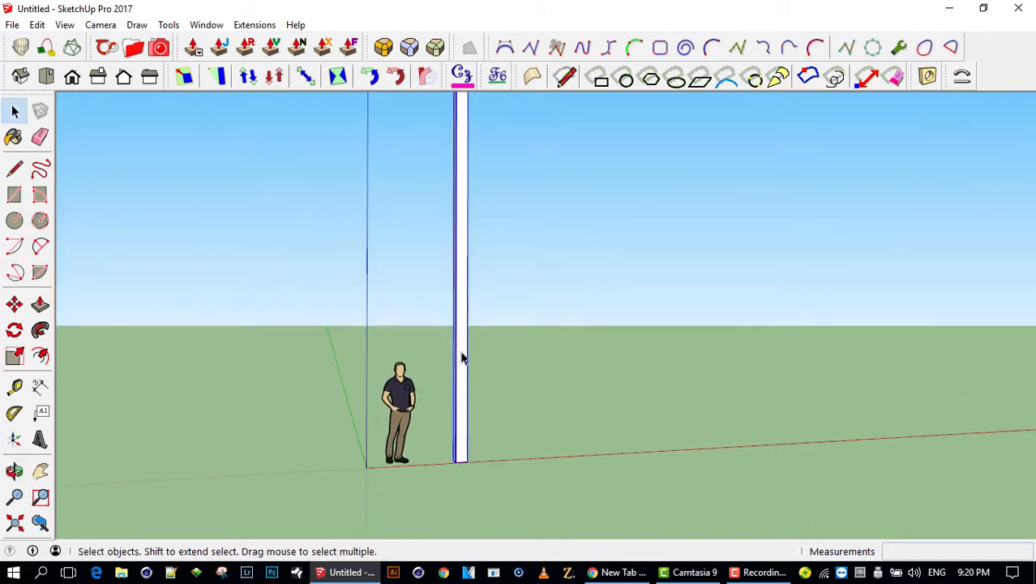
left_click(428, 78)
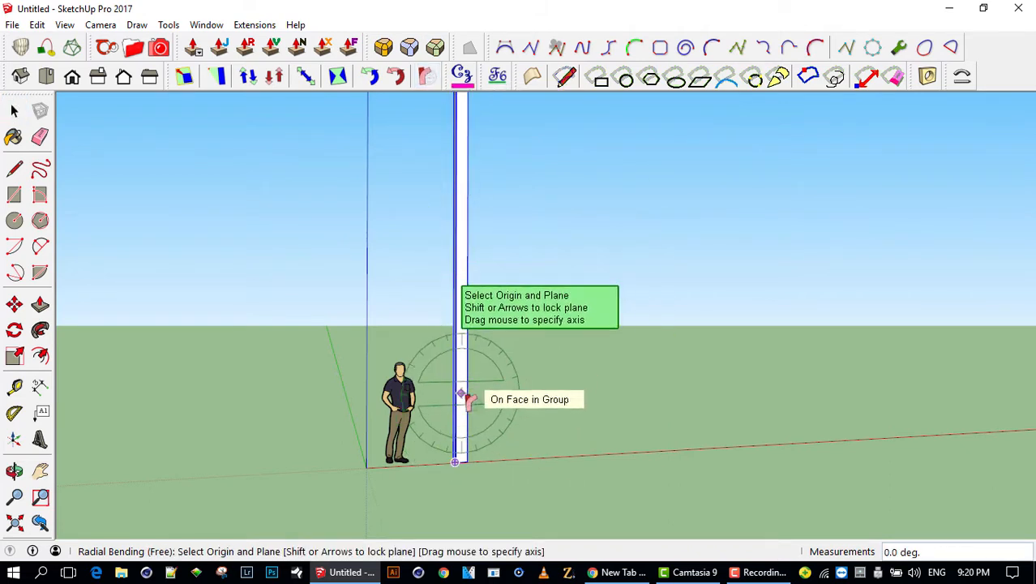
scroll(466, 415, "up", 2)
scroll(470, 430, "up", 2)
middle_click_drag(474, 435, 470, 303)
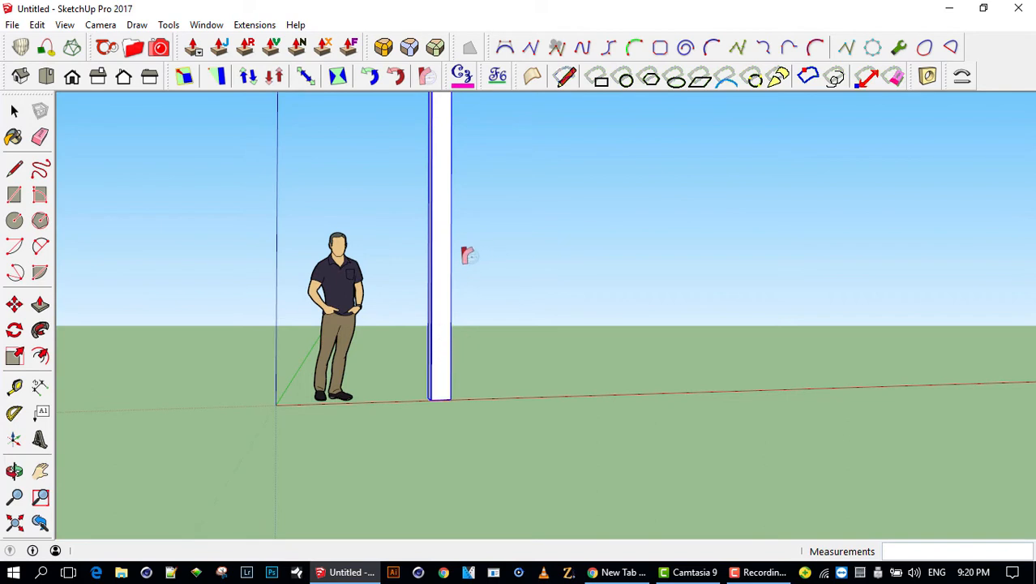
key("space")
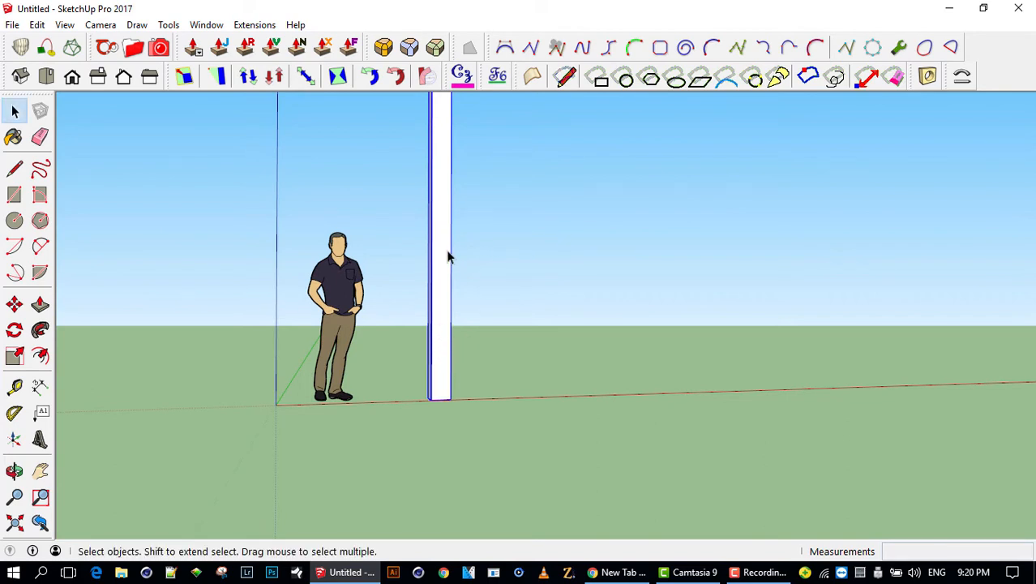
left_click(427, 77)
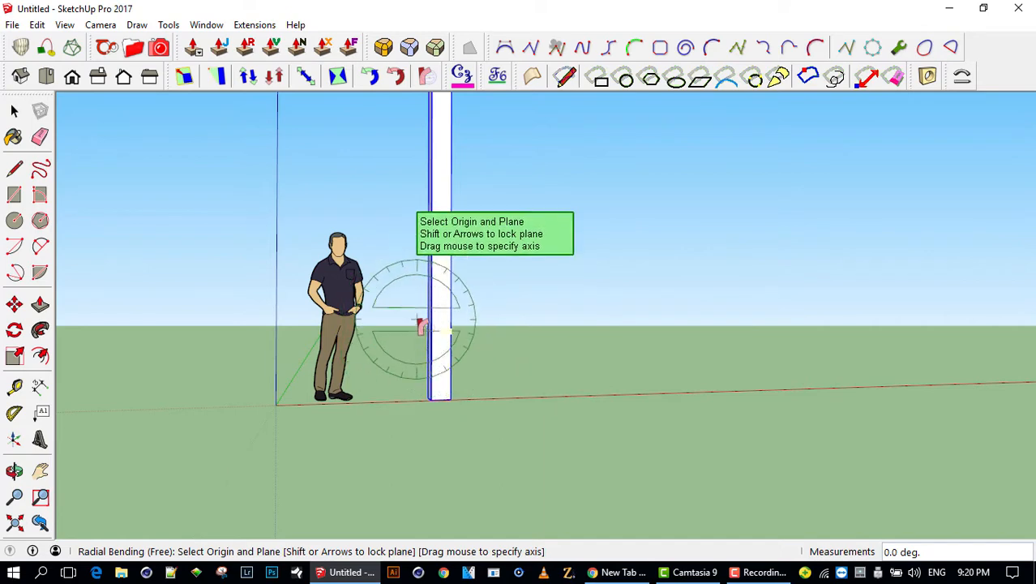
mouse_move(436, 337)
middle_mouse_down()
mouse_move(478, 356)
mouse_move(454, 341)
middle_mouse_up()
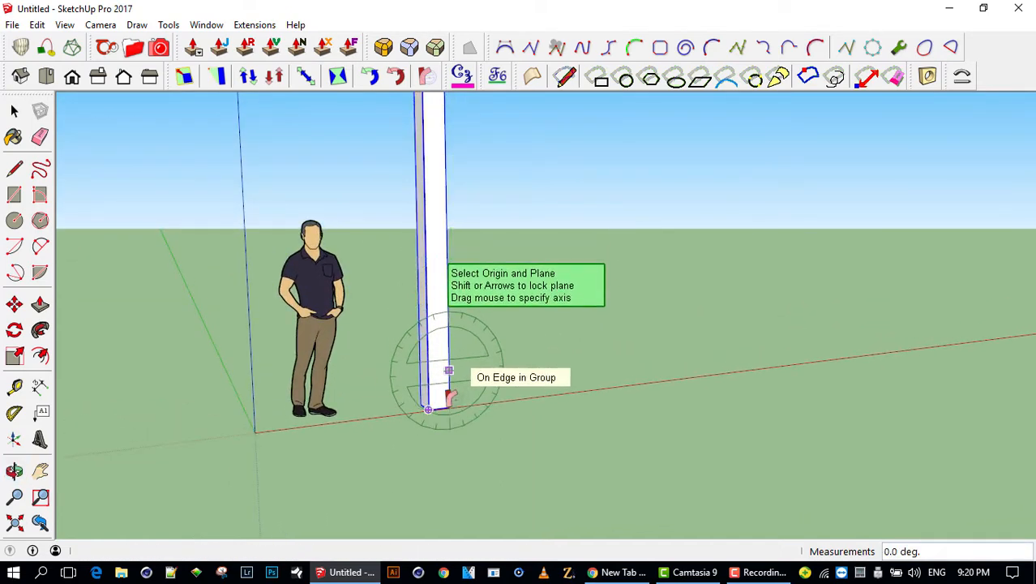
mouse_move(451, 403)
middle_mouse_down()
mouse_move(372, 364)
mouse_move(446, 398)
middle_mouse_up()
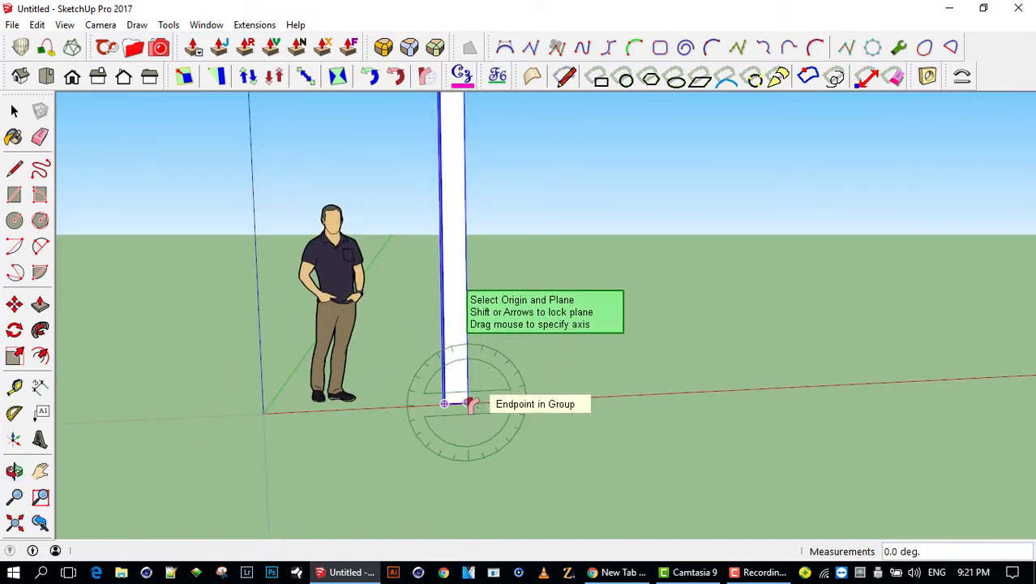
scroll(464, 403, "up", 4)
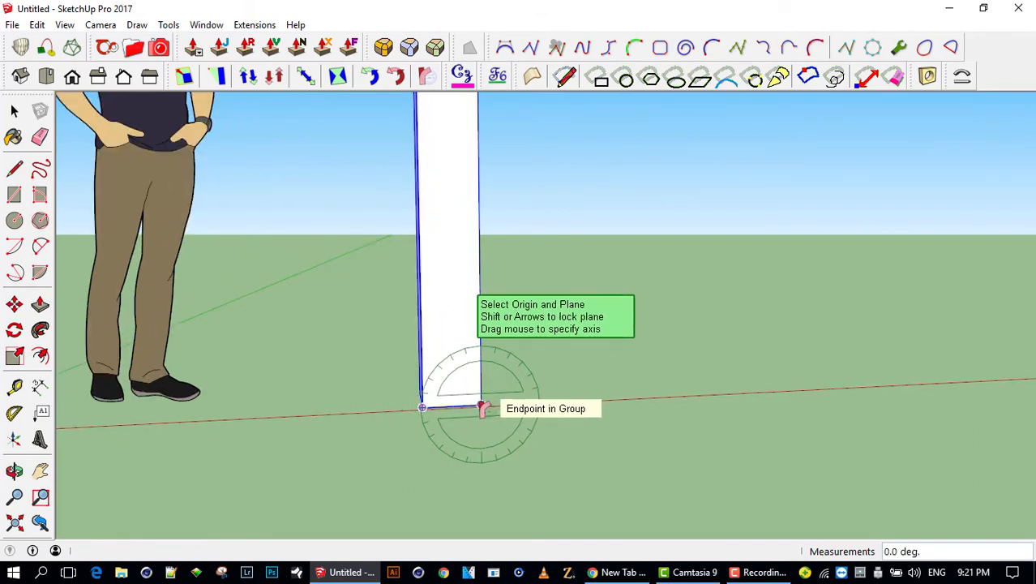
left_click(480, 406)
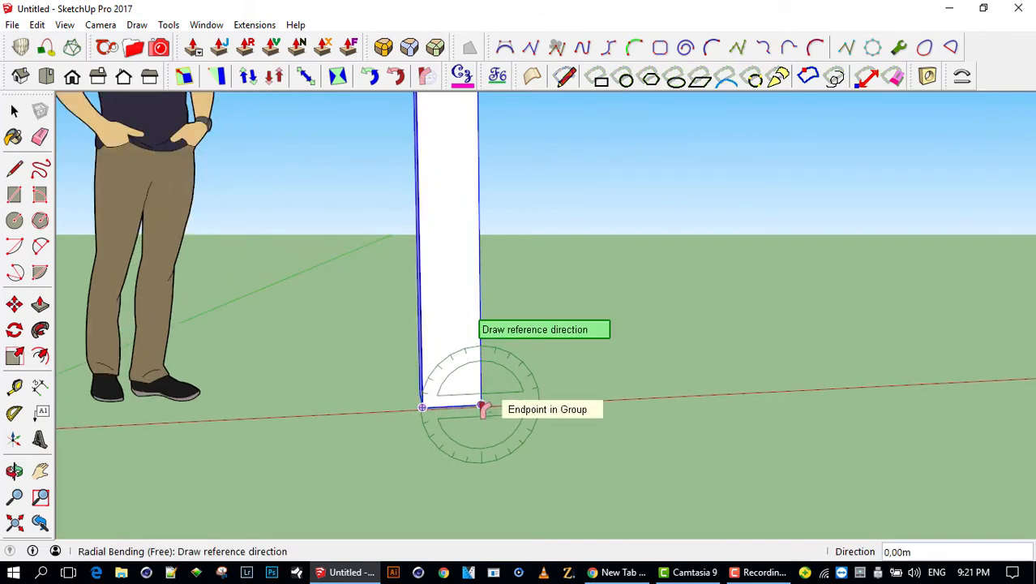
scroll(479, 389, "down", 4)
middle_click_drag(469, 273, 451, 441, "shift")
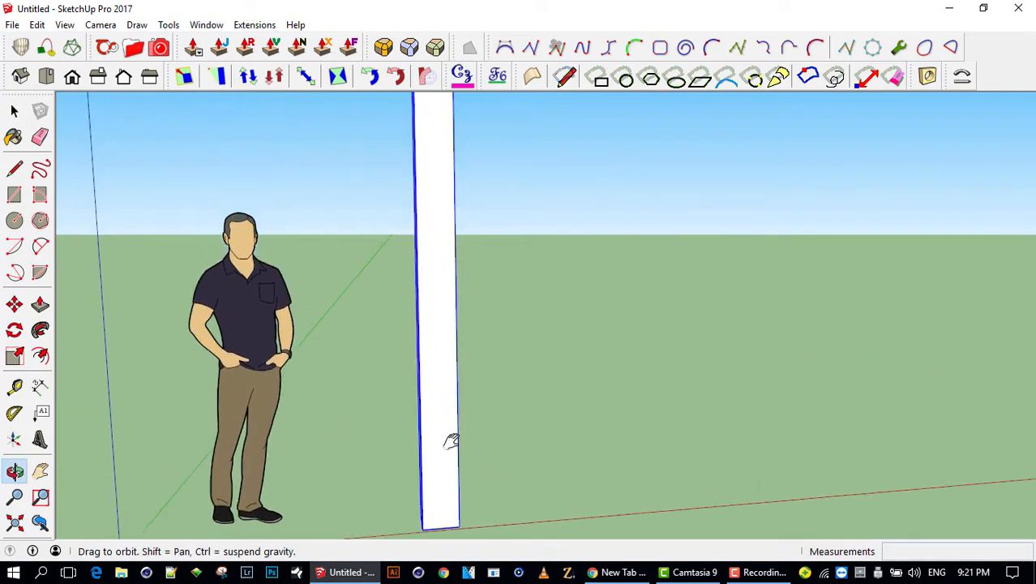
scroll(451, 430, "down", 4)
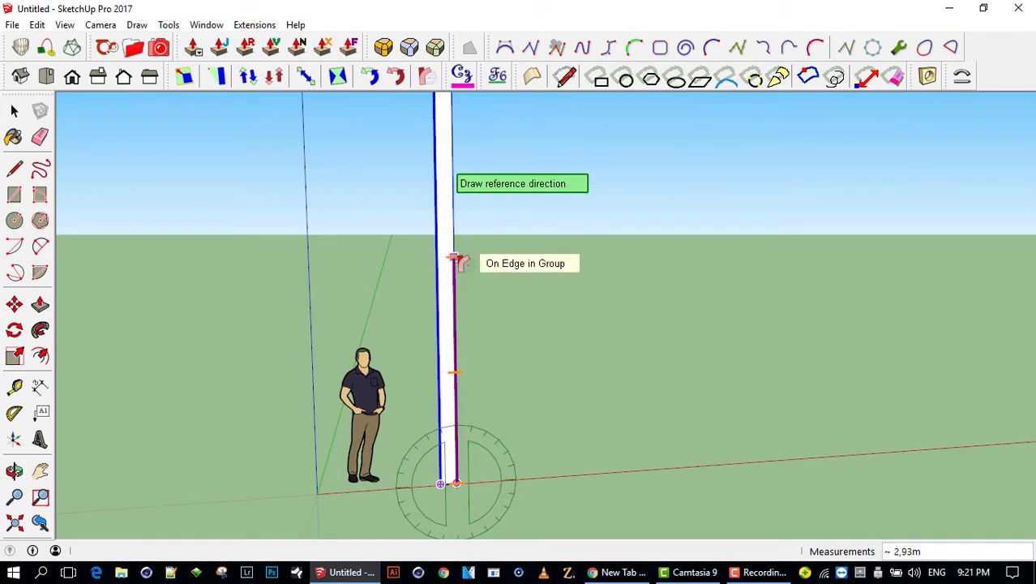
middle_click_drag(456, 261, 456, 393)
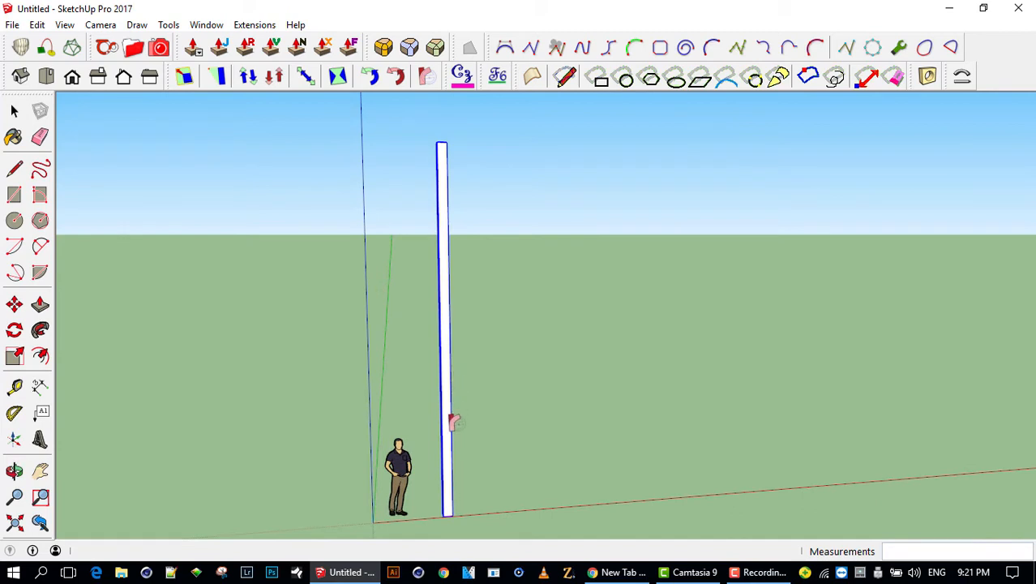
middle_click_drag(458, 484, 444, 411)
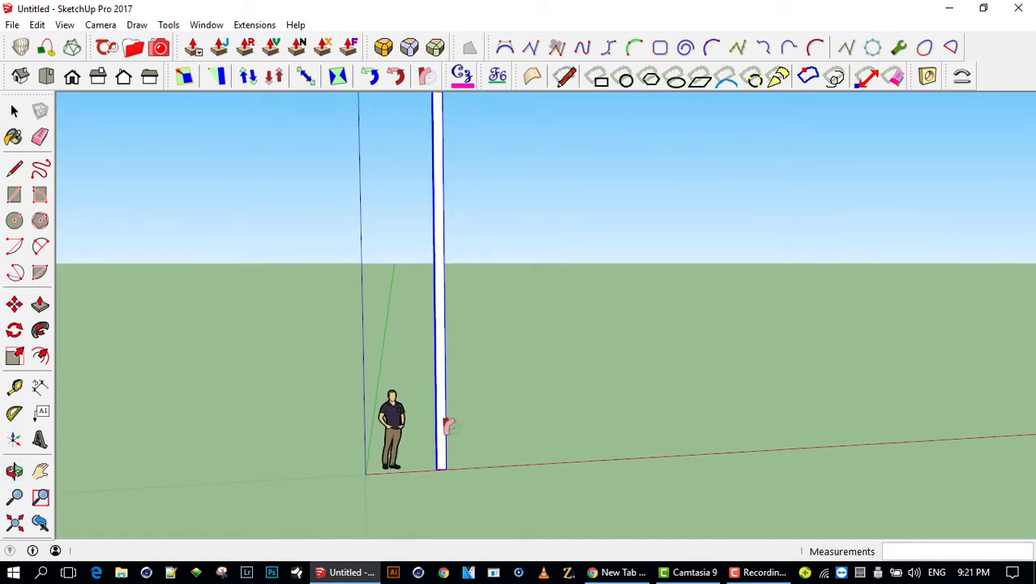
key("space")
- Bend the column's lower half by -90° with Radial Bending, setting the reference direction from its bottom corner to the edge's midpoint
key("b")
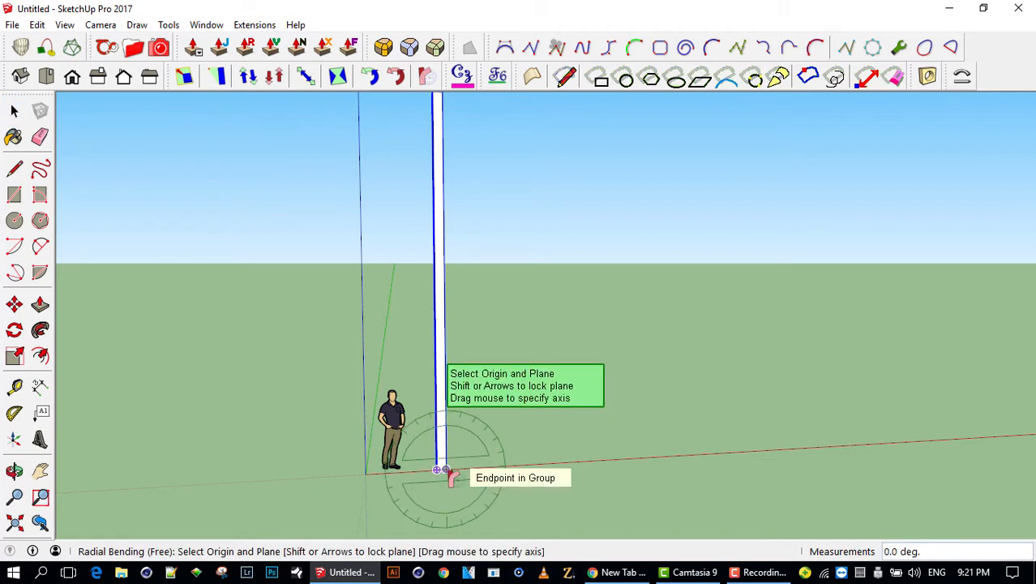
left_click(446, 470)
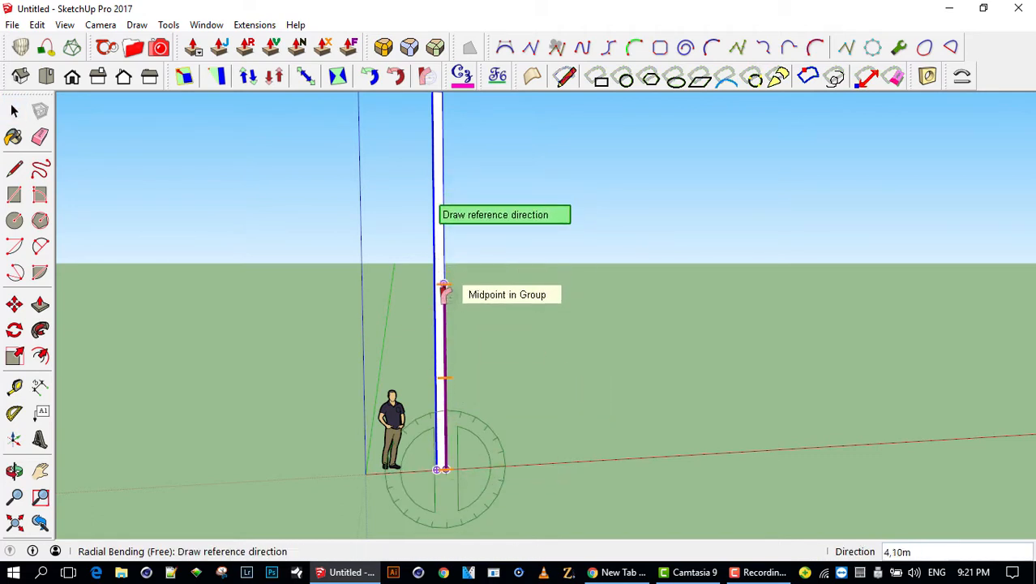
left_click(445, 294)
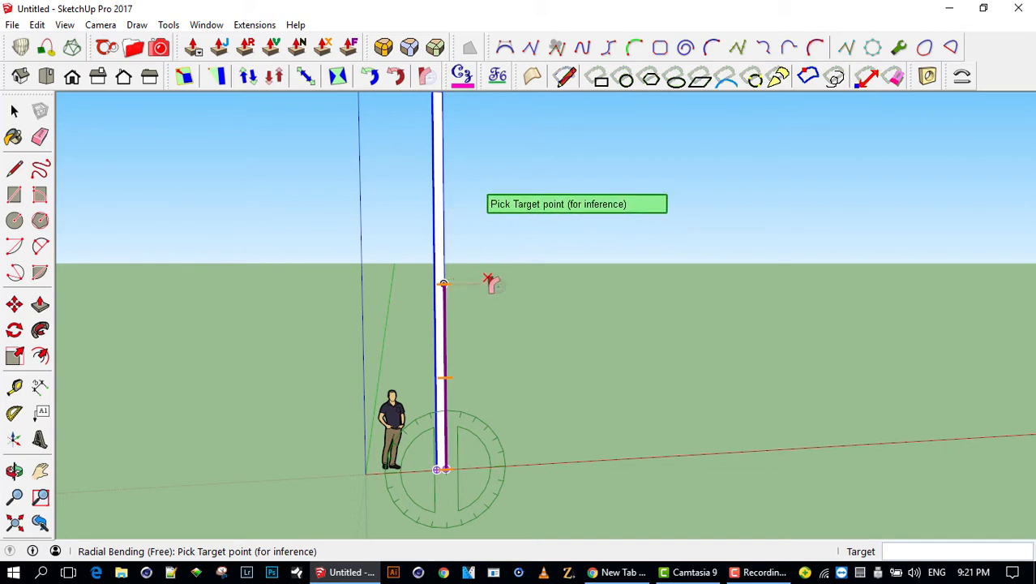
left_click(743, 277)
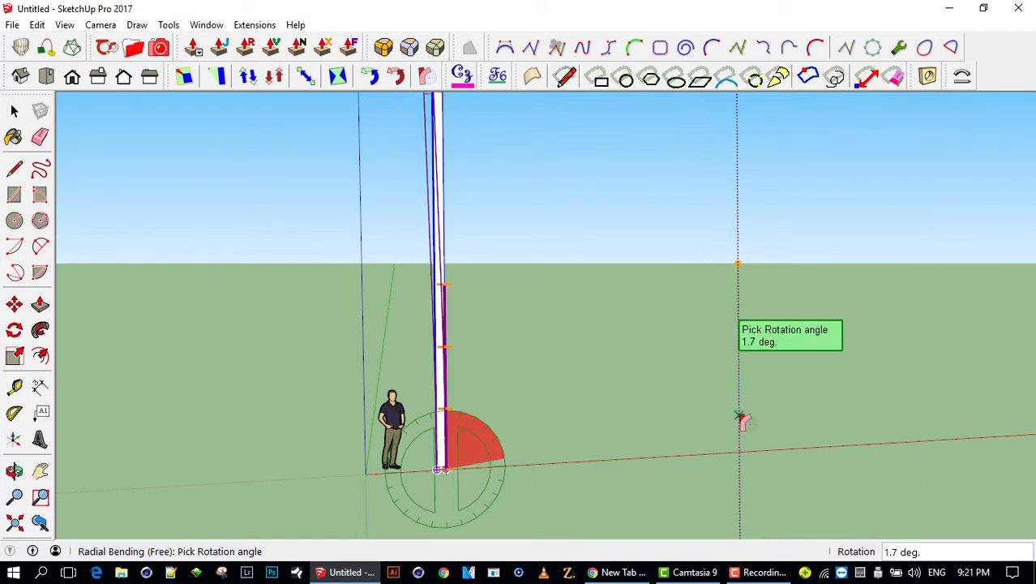
key("Escape")
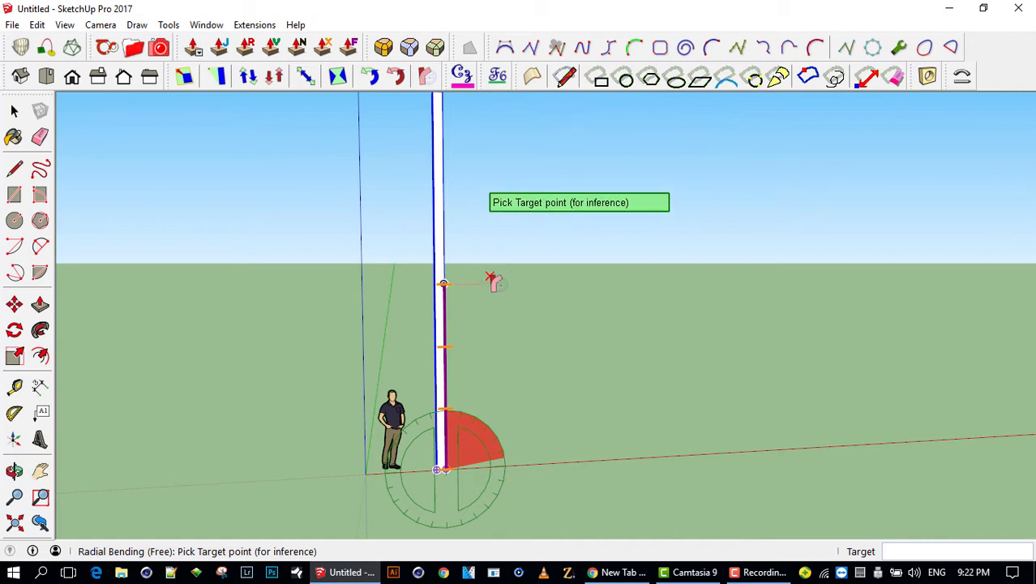
left_click(492, 281)
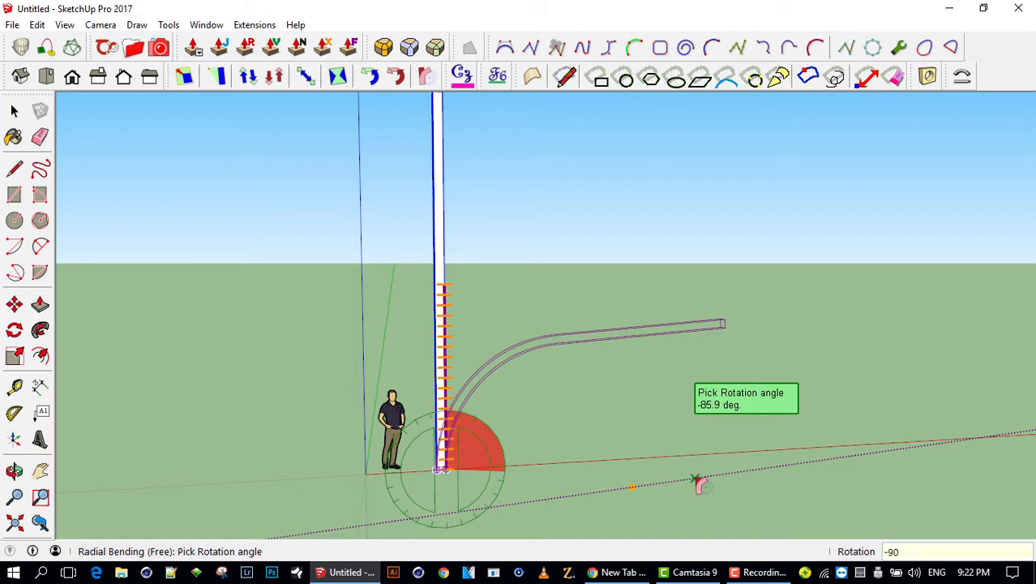
key("Return")
key("space")
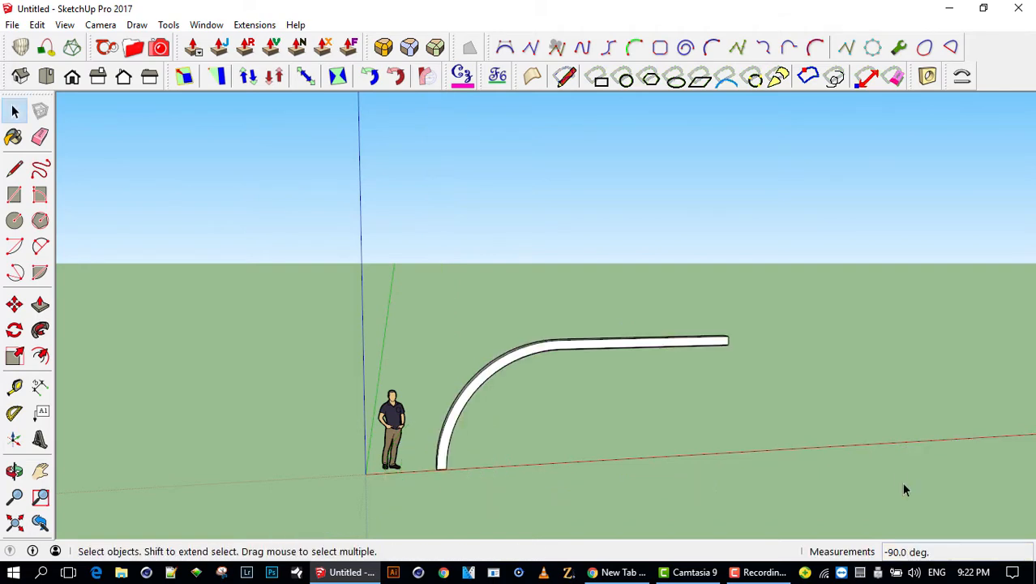
- Radially bend the horizontal arm upward by 90°, using a reference about 0.83 m long starting where the first curve ends
middle_click_drag(587, 420, 765, 444)
scroll(482, 356, "up", 3)
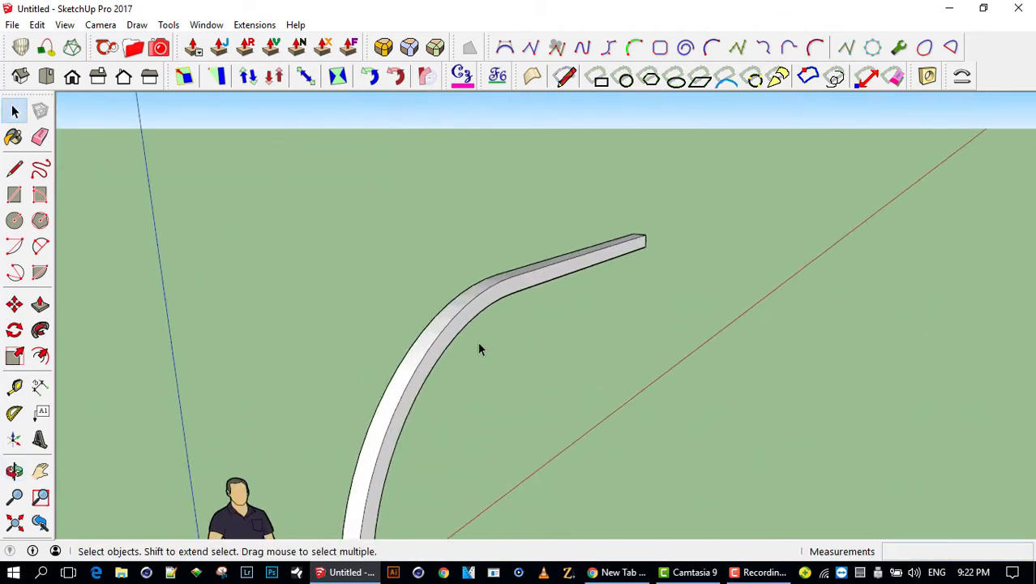
middle_click_drag(478, 347, 323, 363)
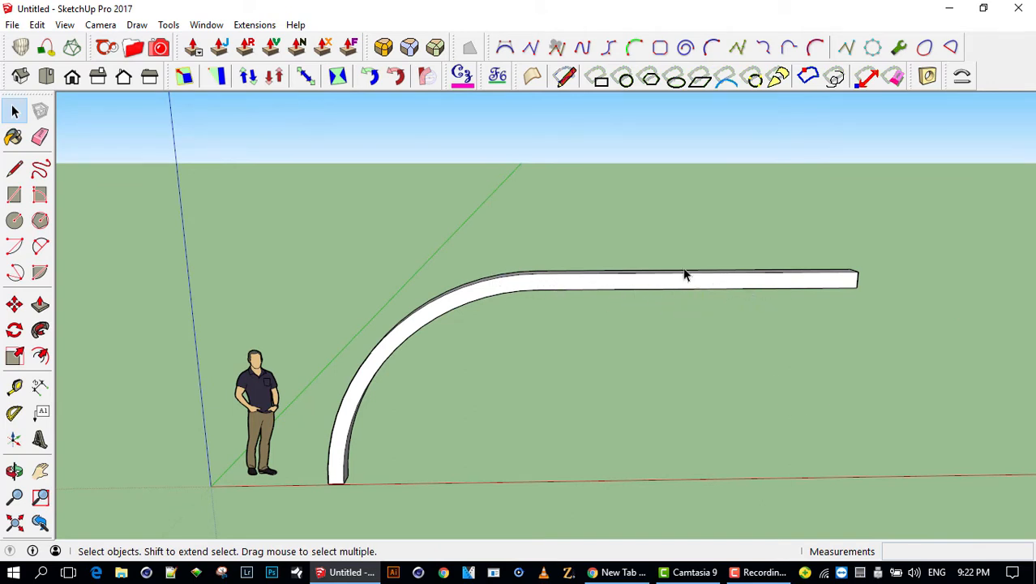
left_click(548, 290)
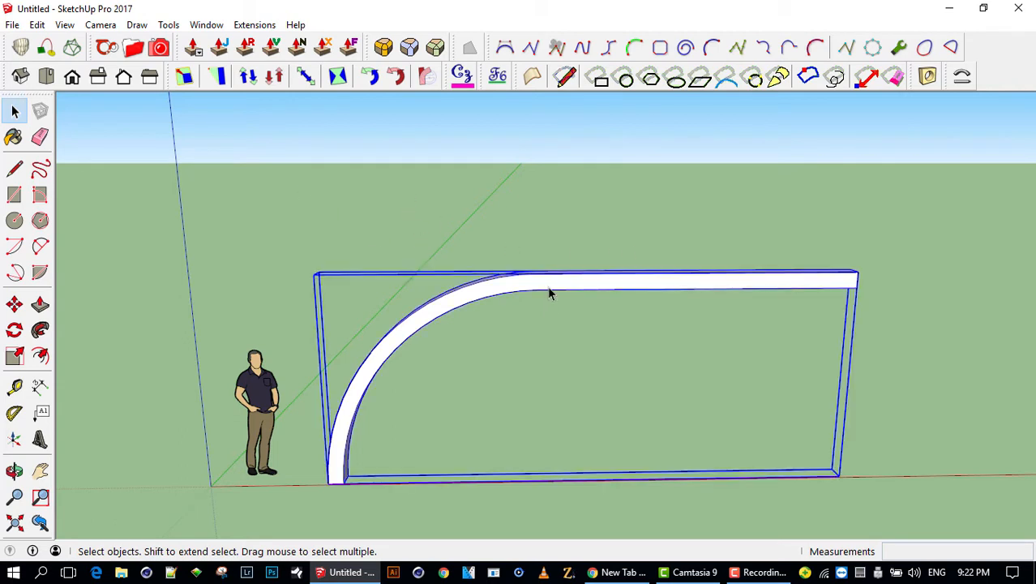
left_click(426, 79)
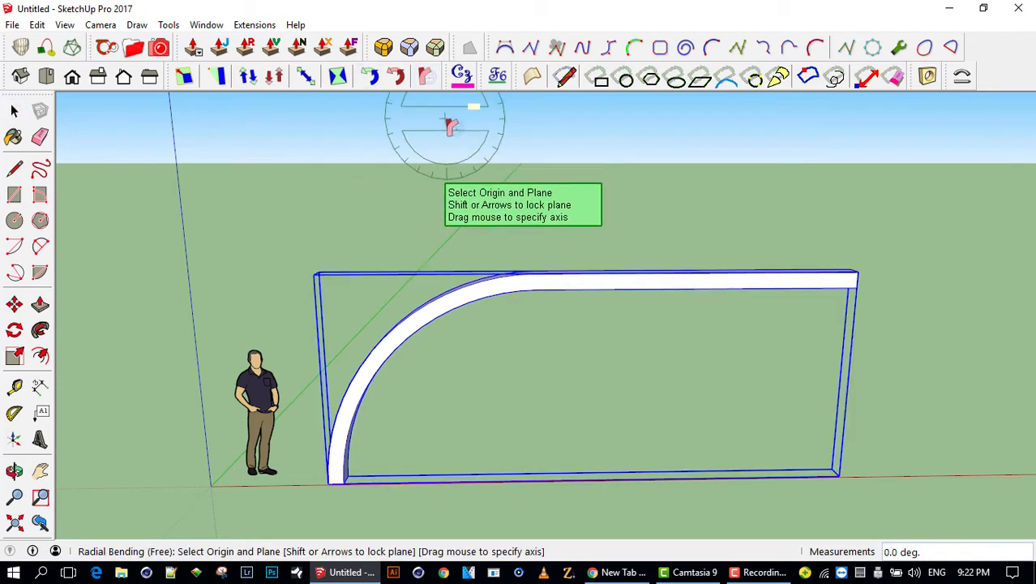
left_click(537, 292)
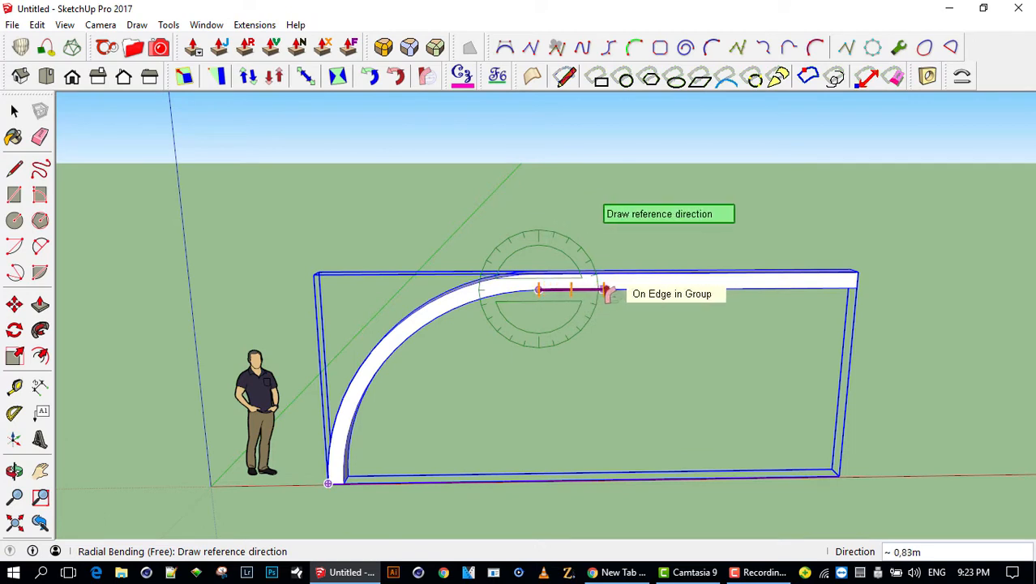
left_click(607, 292)
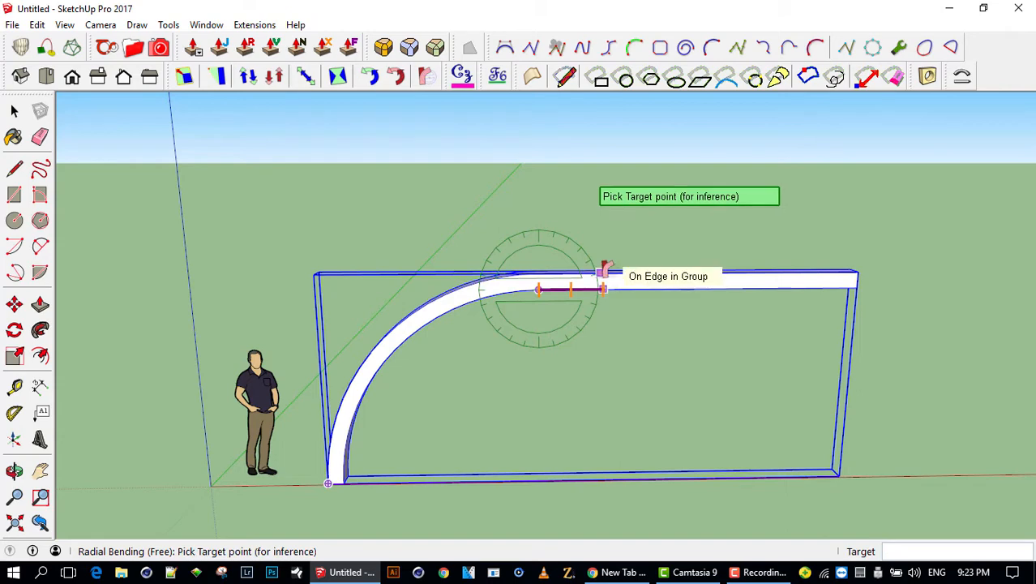
left_click(604, 229)
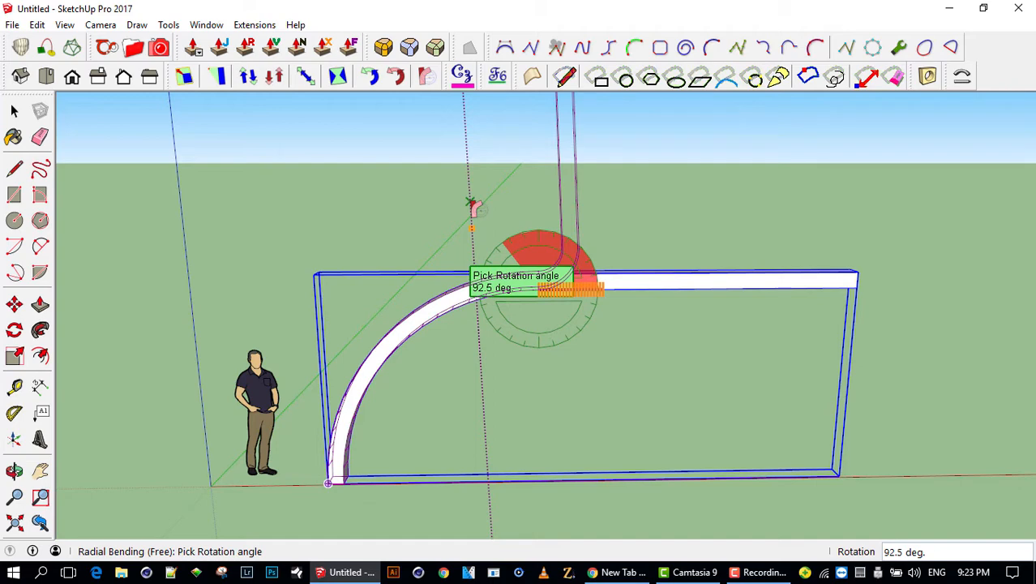
key("Return")
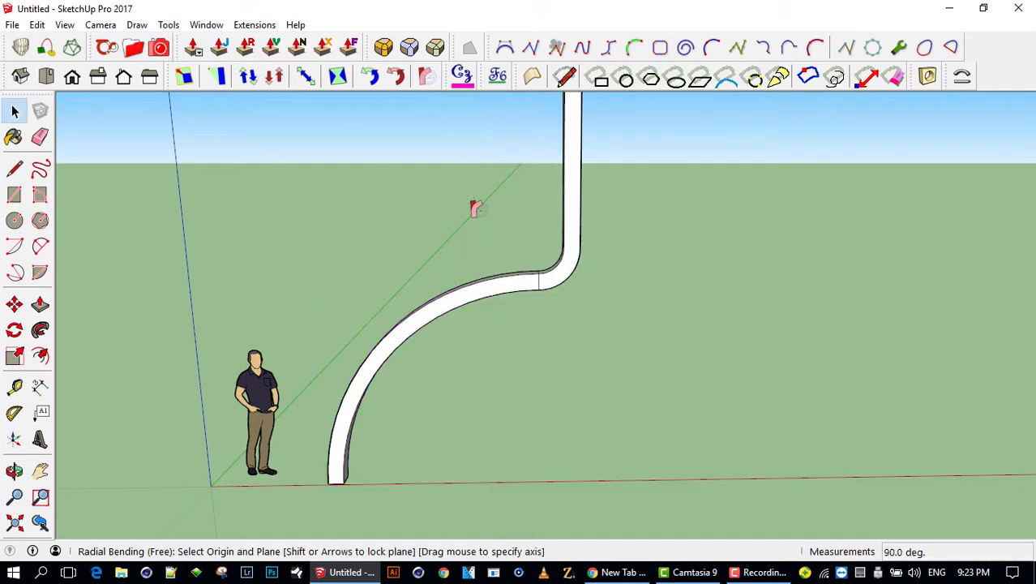
key("space")
- Radially bend the upright part by -90°, starting its reference at the end of the second curve and running it up the outer edge
middle_click_drag(311, 309, 640, 372)
scroll(606, 271, "up", 5)
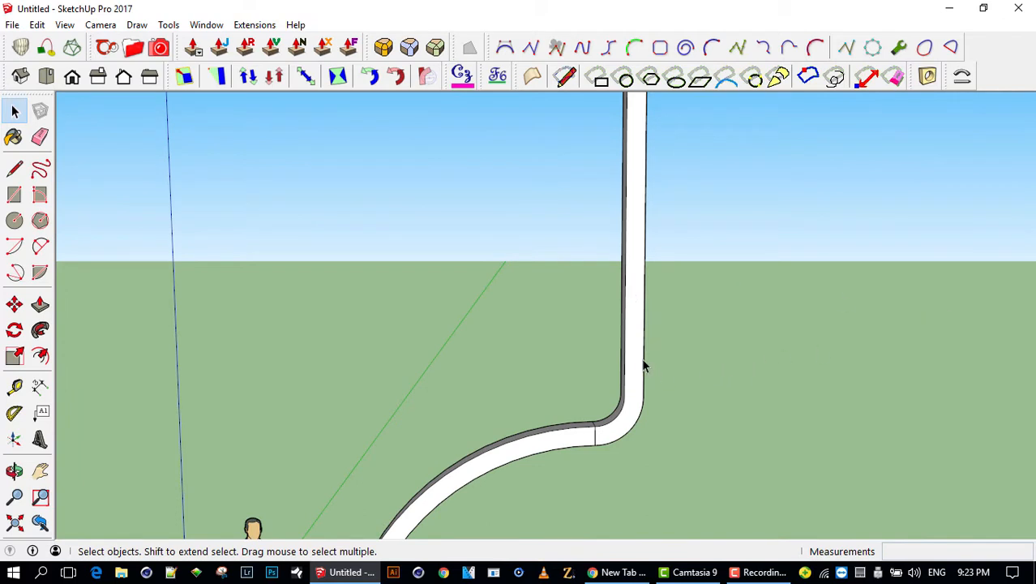
left_click(642, 365)
middle_click_drag(642, 364, 399, 226)
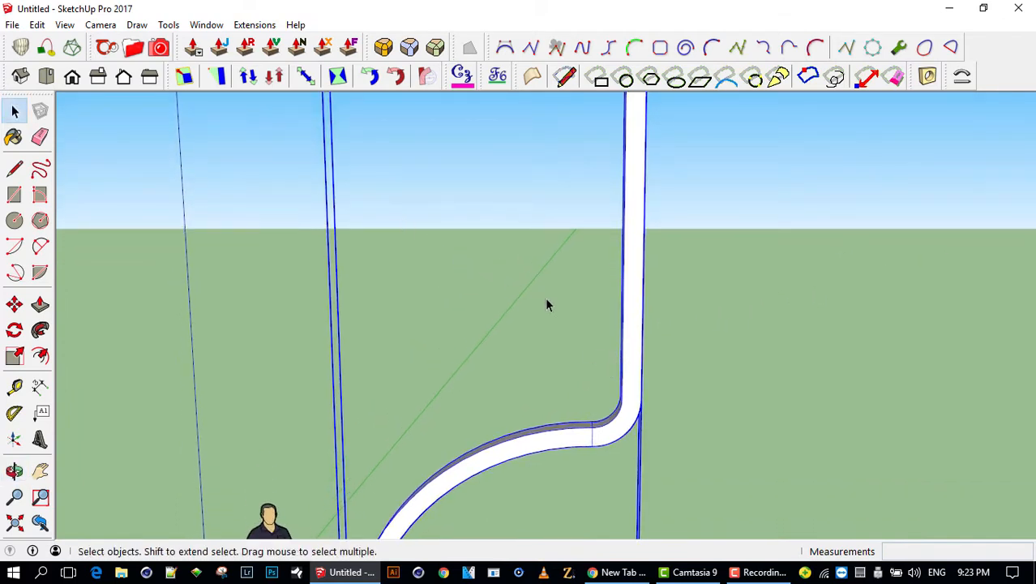
key("b")
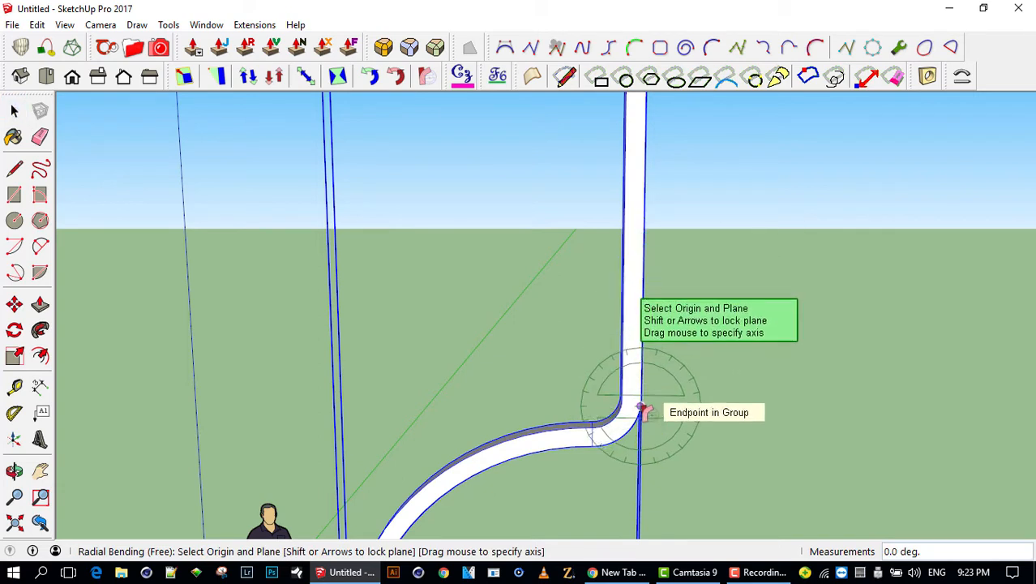
left_click(641, 408)
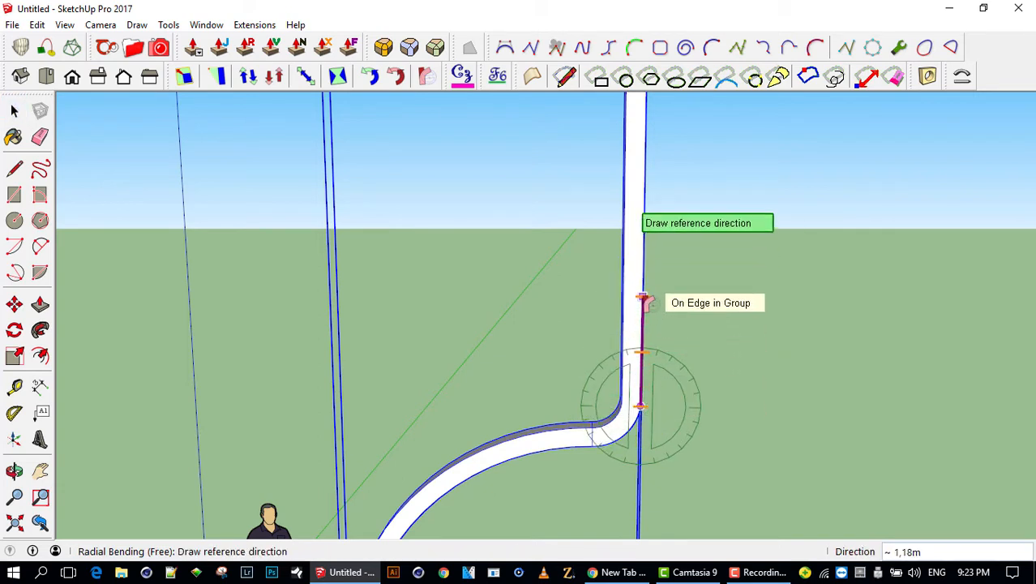
left_click(640, 339)
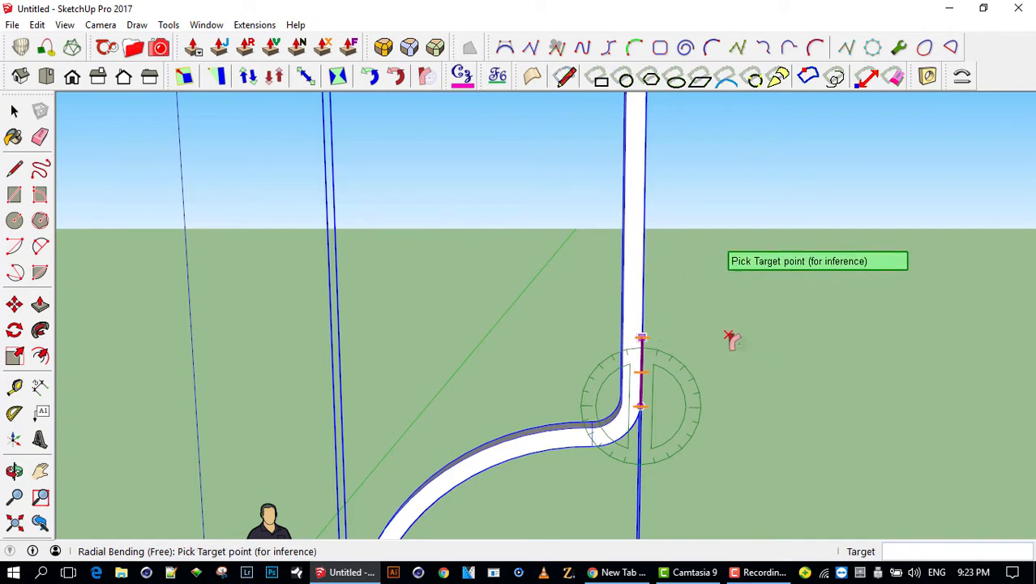
left_click(731, 339)
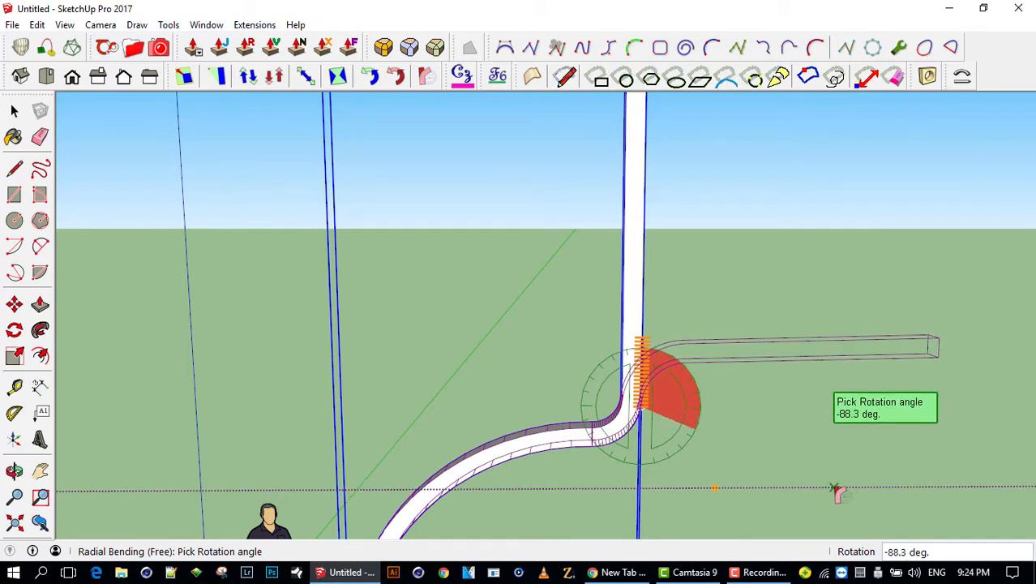
type("-90")
key("Return")
key("space")
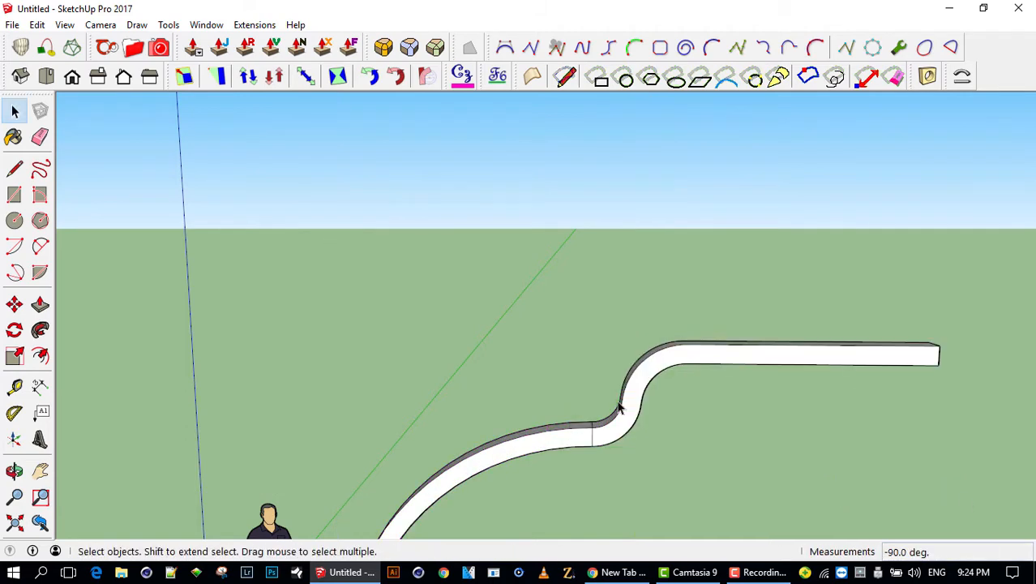
- Examine the seam between the first and second curves, including the front face of the bar beyond it
middle_click_drag(622, 407, 541, 381)
middle_click_drag(650, 359, 588, 408)
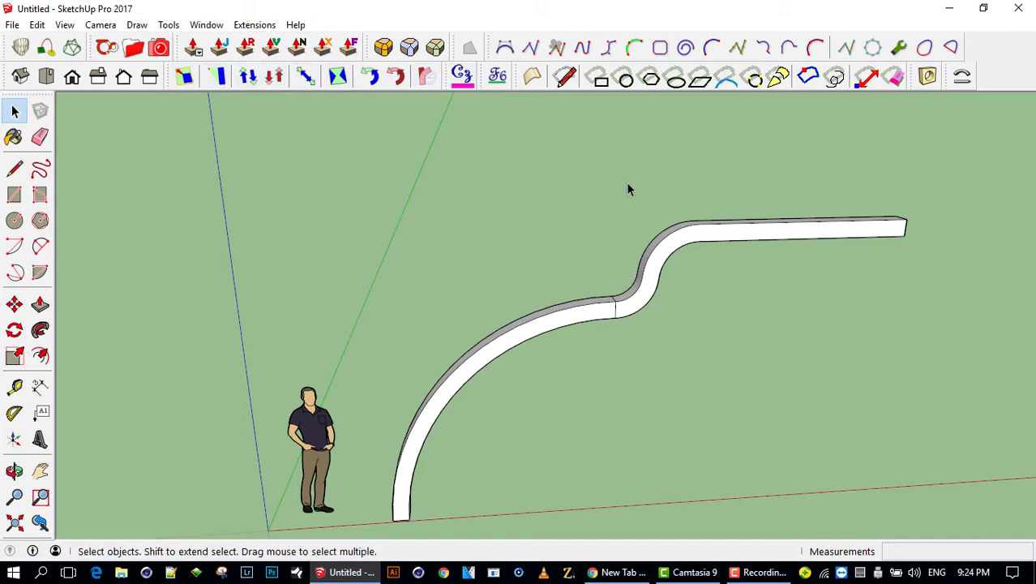
scroll(626, 316, "up", 5)
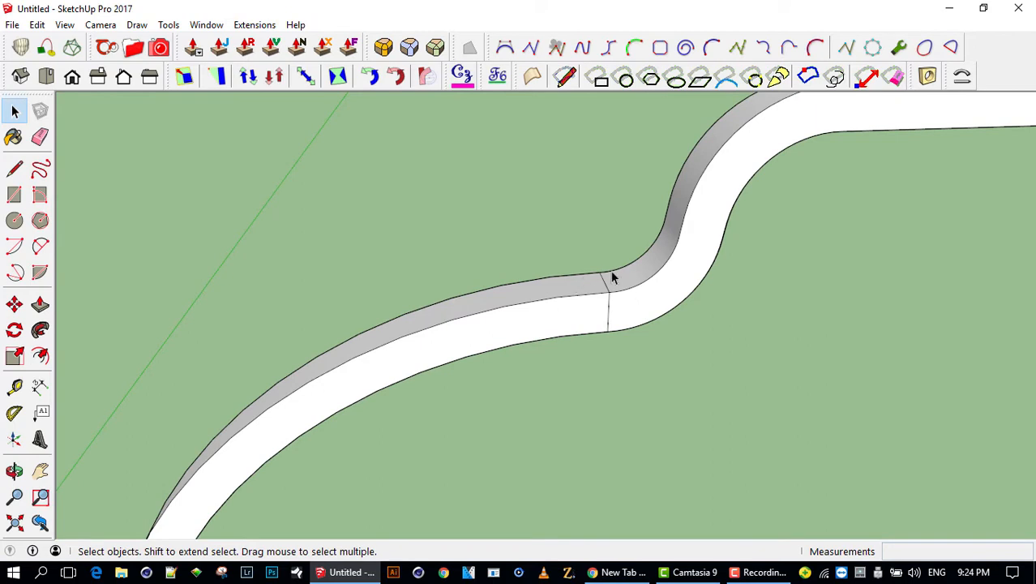
left_click(612, 320)
left_click(609, 315)
left_click(620, 314)
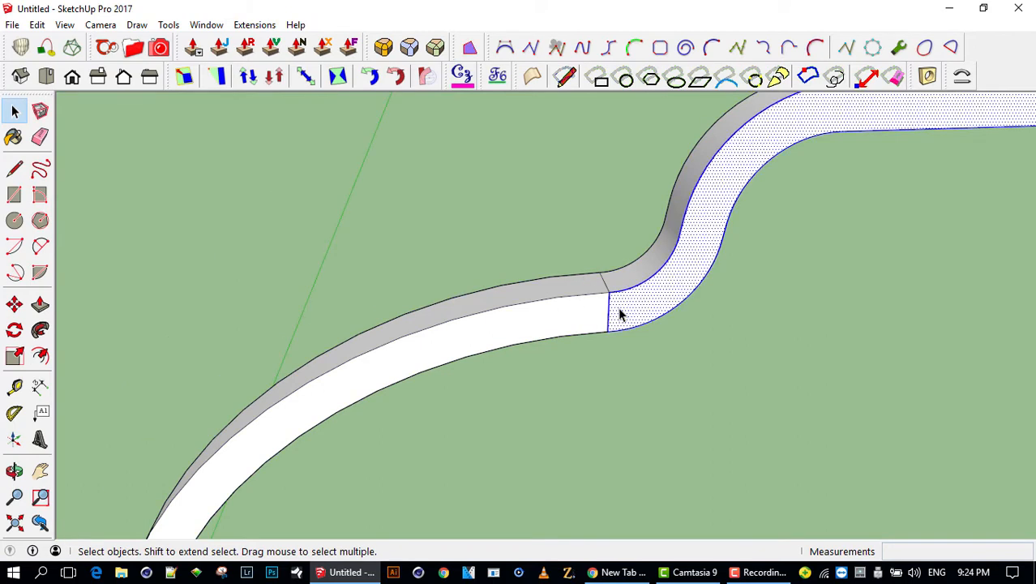
left_click(564, 241)
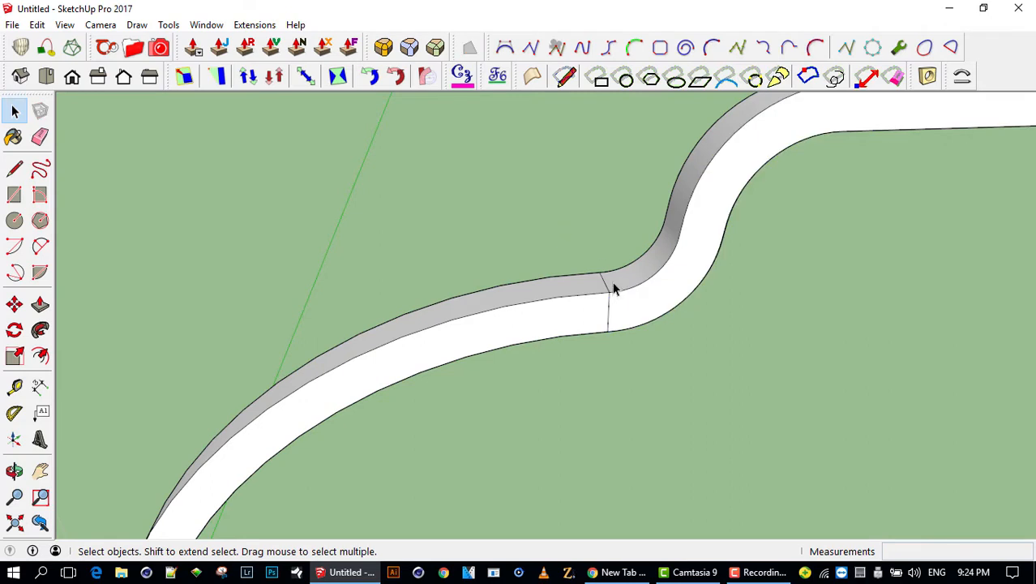
- Soften away the seam edges between the bar's curves on all sides with the Eraser, and leave the group
key("e")
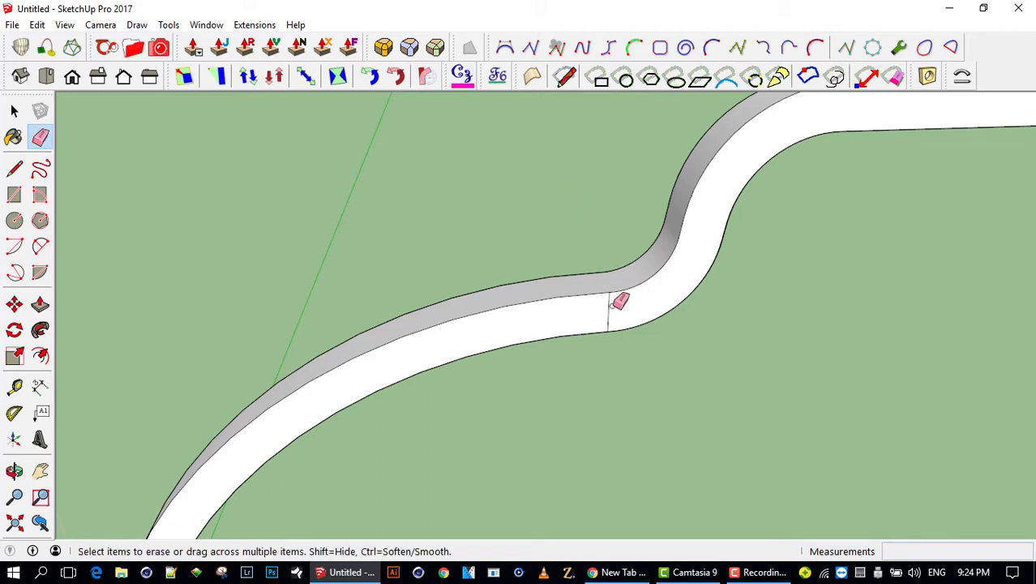
left_click(612, 305)
mouse_move(539, 282)
middle_mouse_down()
mouse_move(787, 358)
mouse_move(347, 249)
mouse_move(689, 257)
mouse_move(464, 335)
mouse_move(541, 225)
mouse_move(529, 317)
mouse_move(551, 213)
mouse_move(481, 370)
mouse_move(488, 393)
mouse_move(636, 217)
mouse_move(735, 128)
mouse_move(571, 234)
middle_mouse_up()
left_click(445, 337)
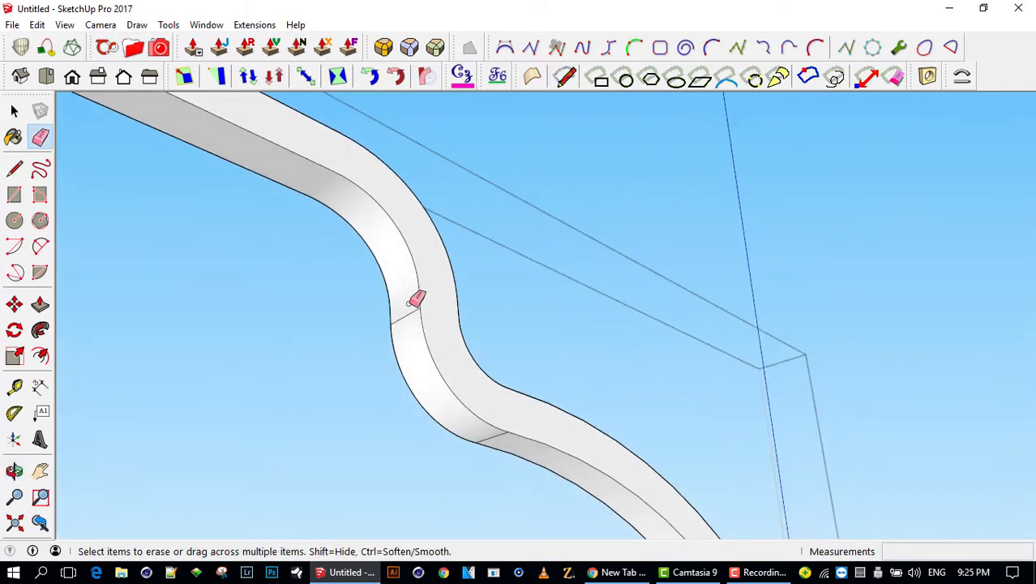
left_click(410, 328)
left_click_drag(402, 310, 408, 347, "ctrl")
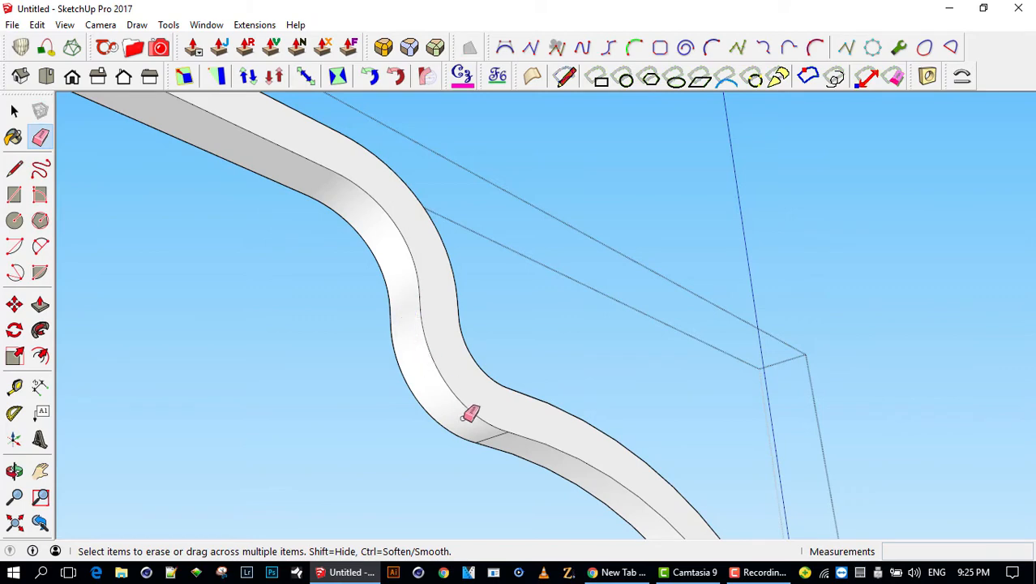
mouse_move(479, 437)
left_mouse_down("ctrl")
mouse_move(506, 446)
mouse_move(451, 471)
mouse_move(529, 426)
mouse_move(323, 495)
left_mouse_up("ctrl")
key("o")
middle_click_drag(322, 495, 25, 520)
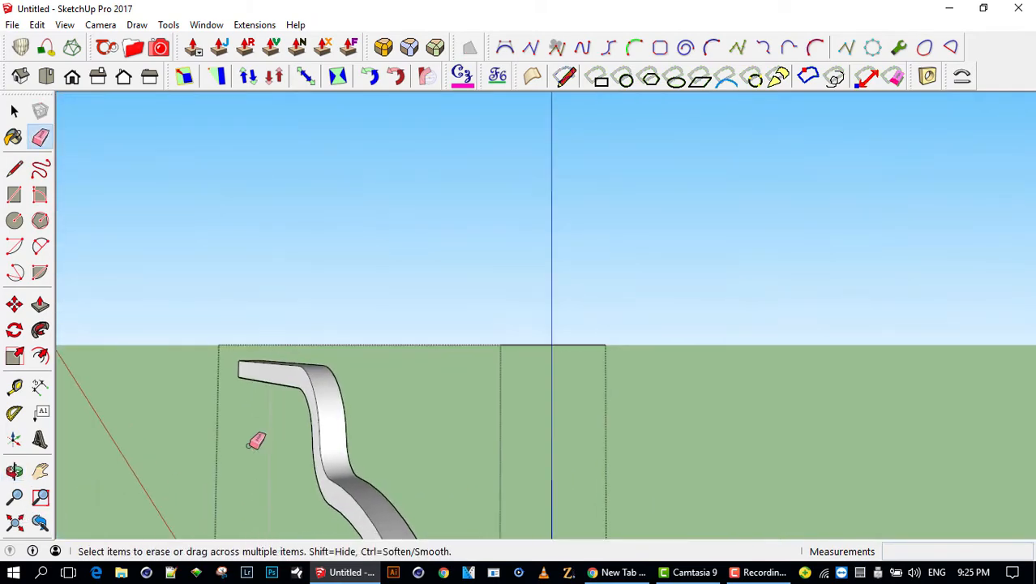
middle_click_drag(341, 271, 463, 270)
mouse_move(519, 373)
middle_mouse_down()
mouse_move(459, 396)
mouse_move(180, 388)
mouse_move(548, 269)
mouse_move(597, 241)
mouse_move(577, 314)
middle_mouse_up()
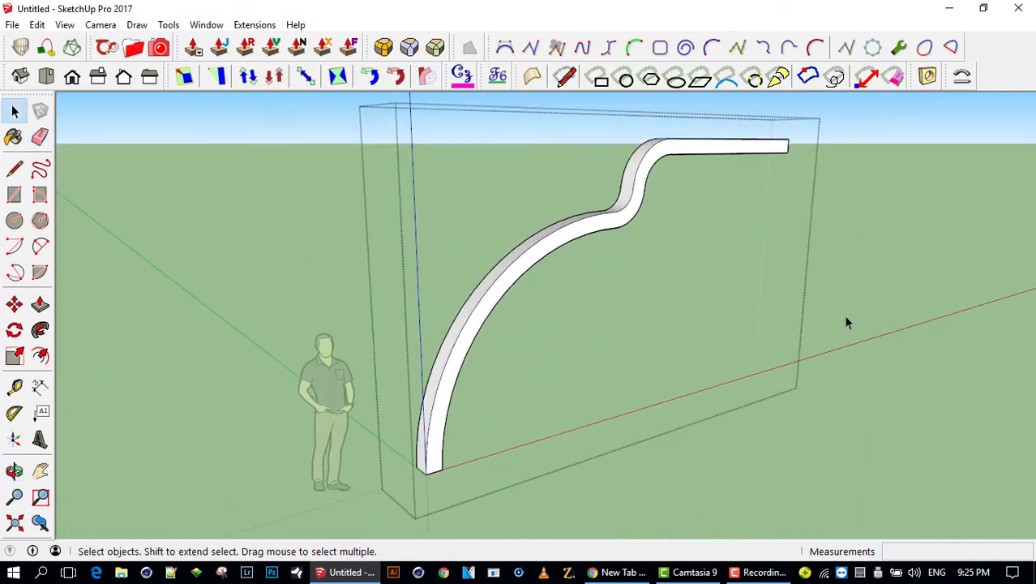
left_click(823, 319)
- Delete the whole bent bar from the model
middle_click_drag(824, 319, 643, 347)
middle_click_drag(551, 297, 492, 227)
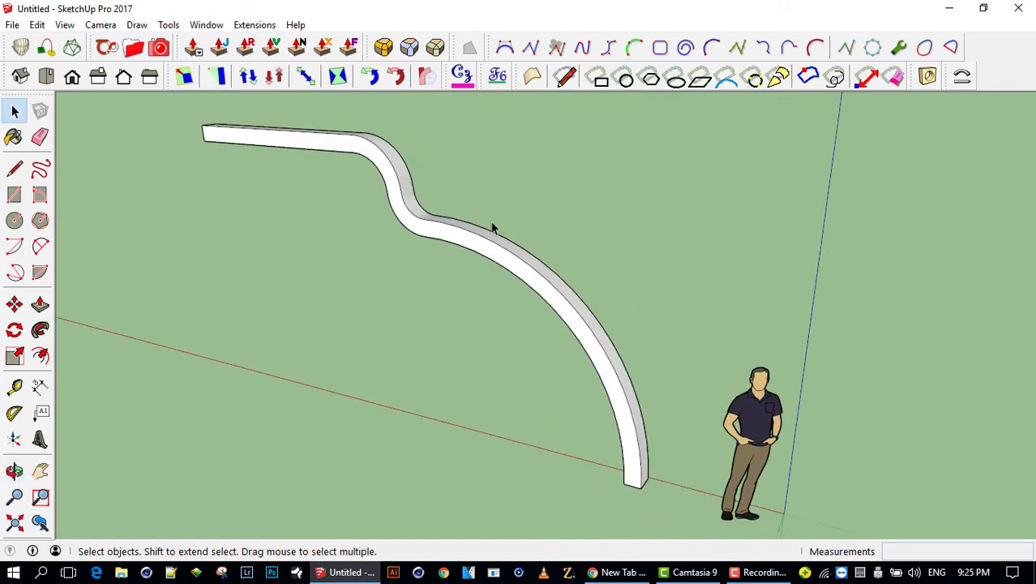
left_click(413, 212)
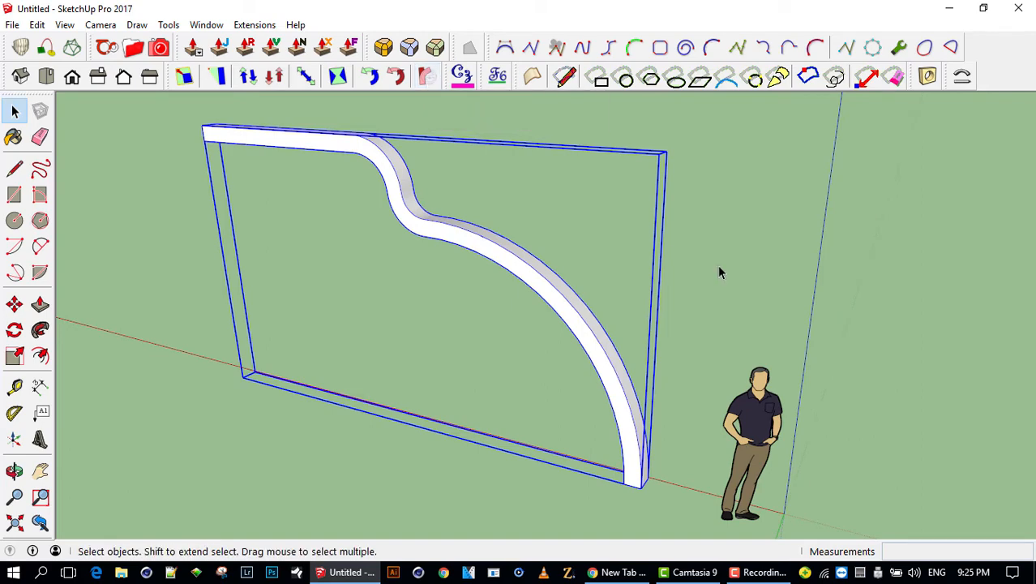
middle_click_drag(717, 264, 491, 321)
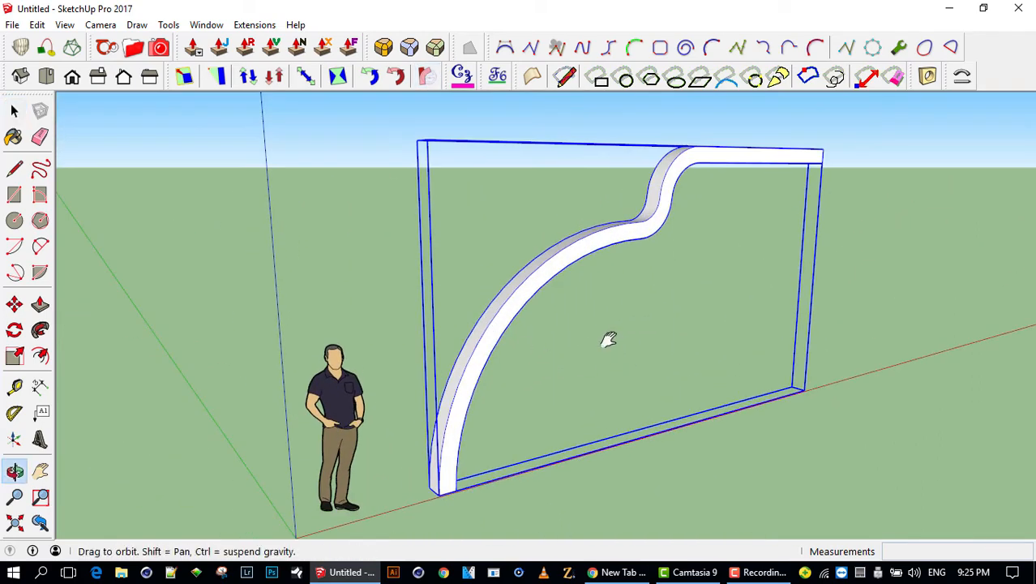
middle_click_drag(608, 340, 468, 335)
scroll(523, 319, "down", 3)
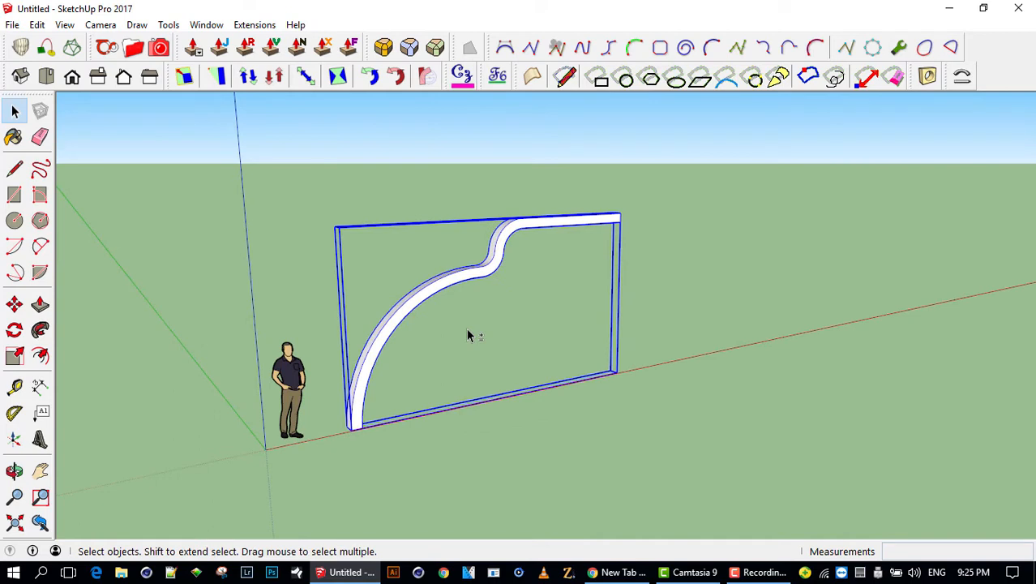
key("Delete")
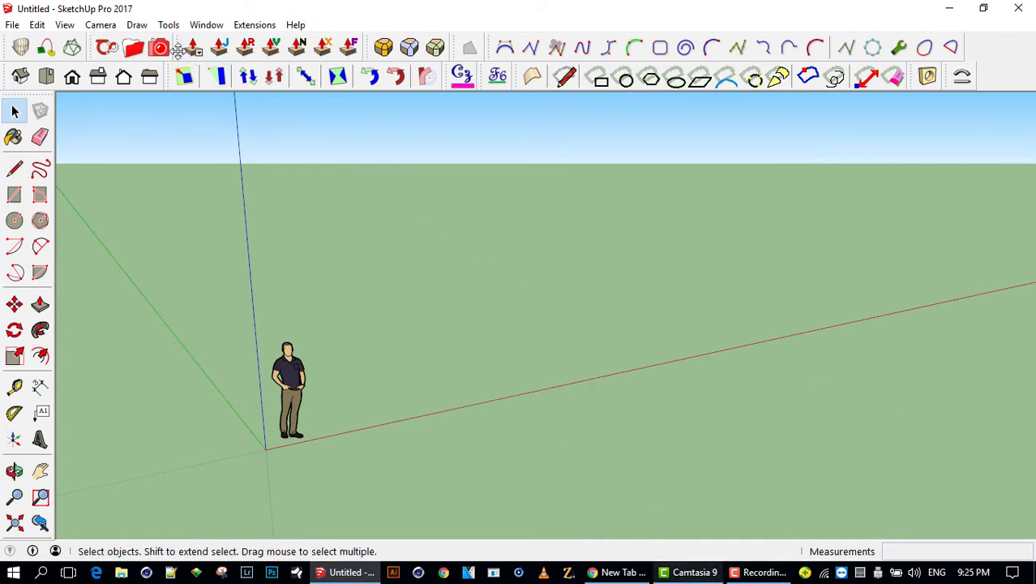
- Float the Fredo6_JointPushPull and BZ__Toolbar toolbars over the model one after the other, docking each back in place
left_click_drag(174, 46, 552, 172)
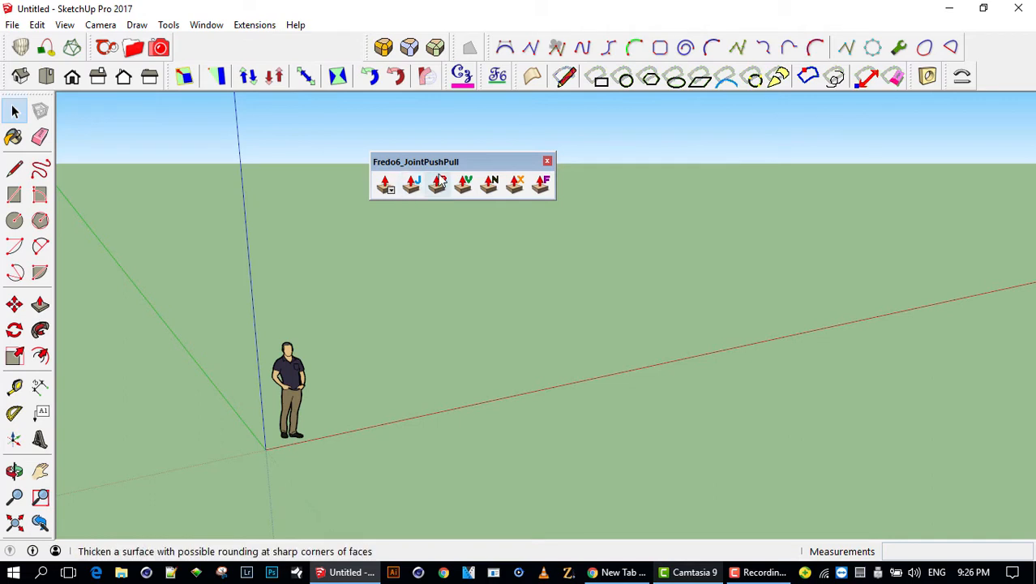
left_click_drag(444, 163, 470, 153)
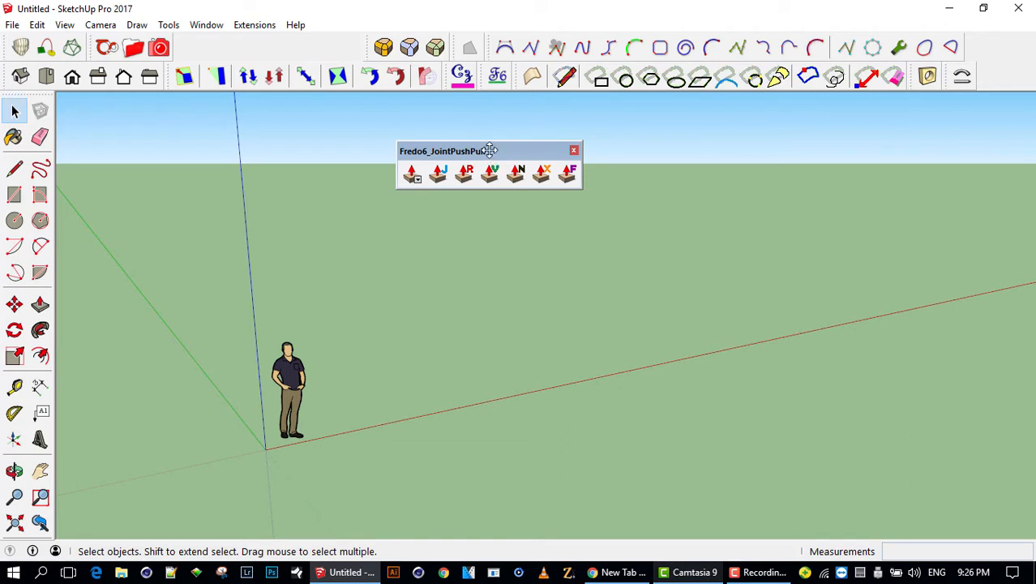
left_click_drag(489, 151, 235, 47)
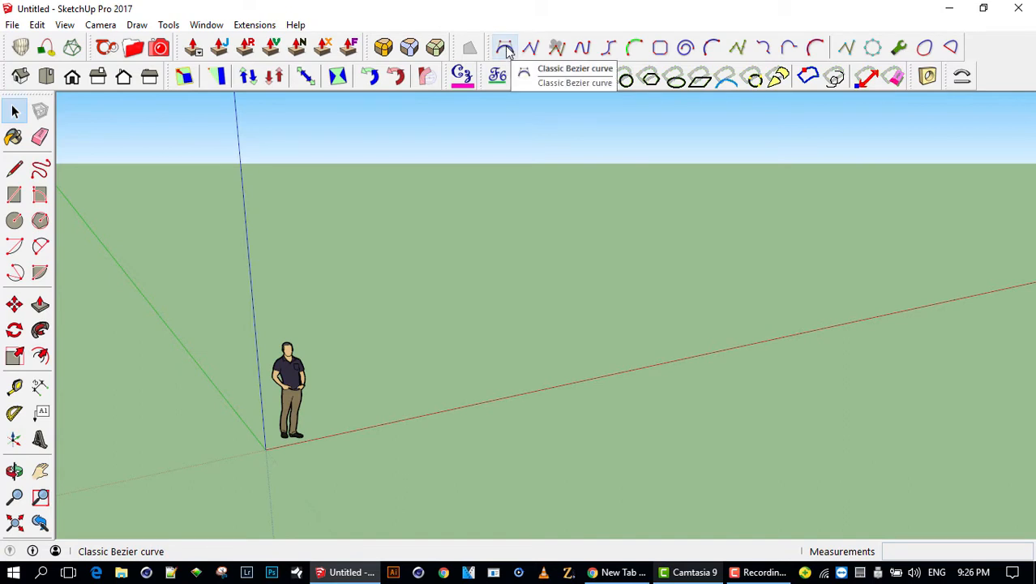
left_click_drag(494, 48, 489, 226)
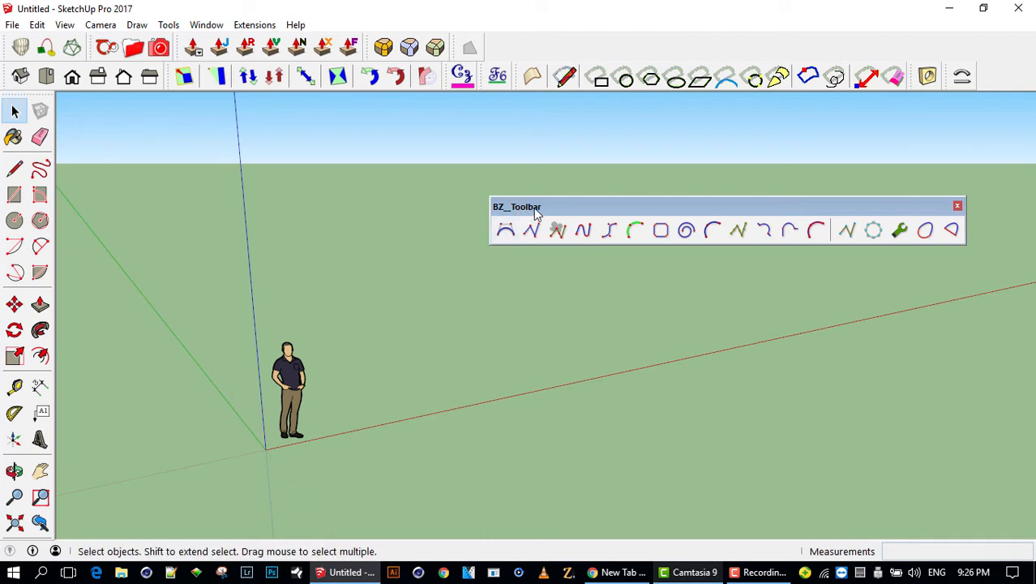
left_click_drag(535, 213, 507, 47)
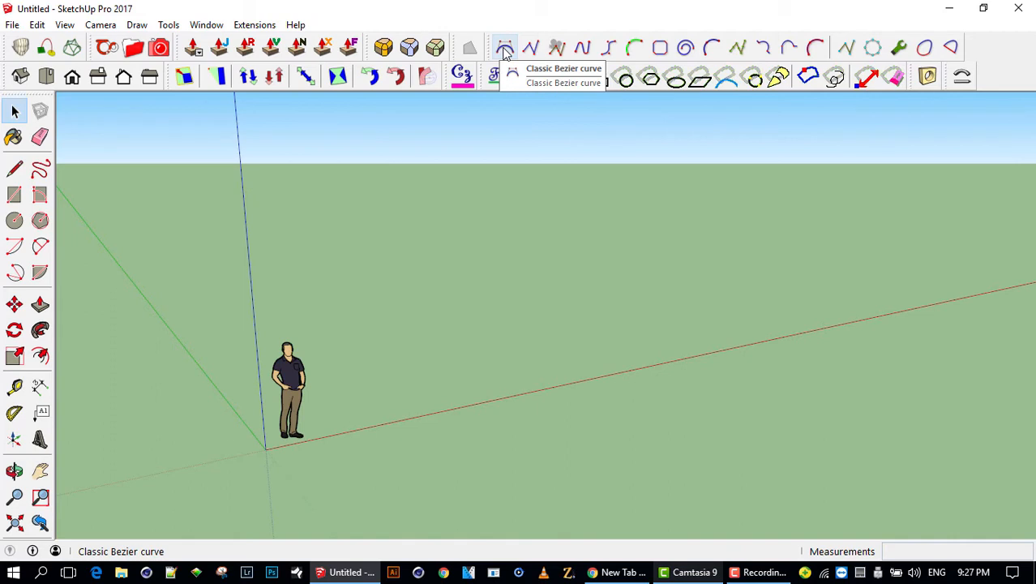
- Try a Classic Bezier curve with both ends near the red axis and a single control point between them, and delete it
left_click(504, 49)
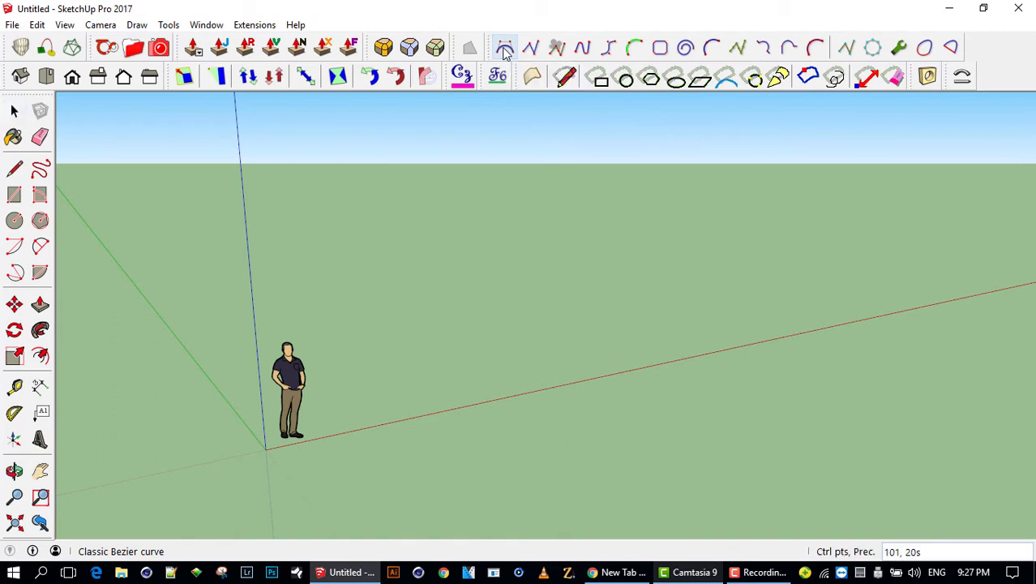
left_click(378, 427)
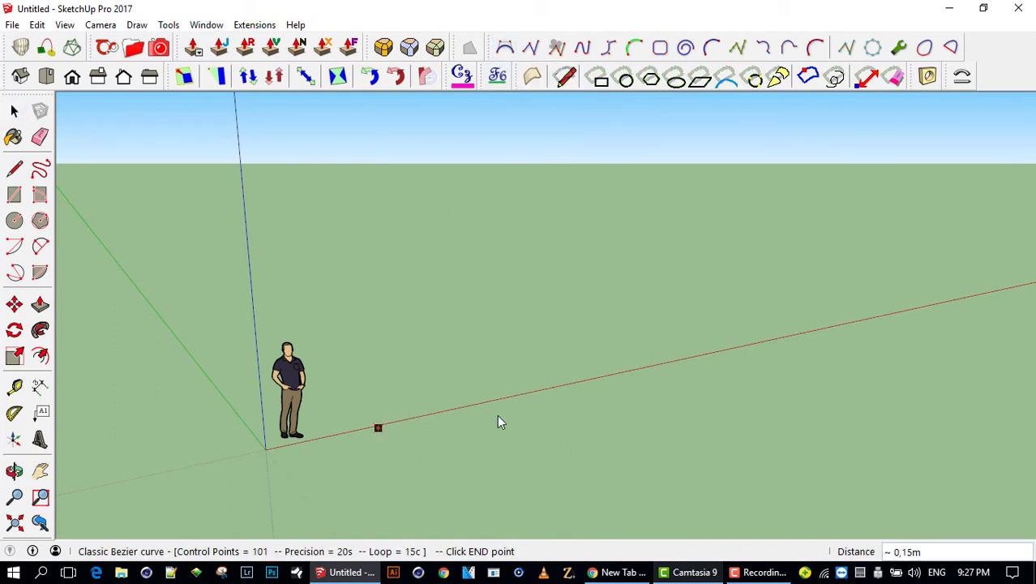
left_click(747, 350)
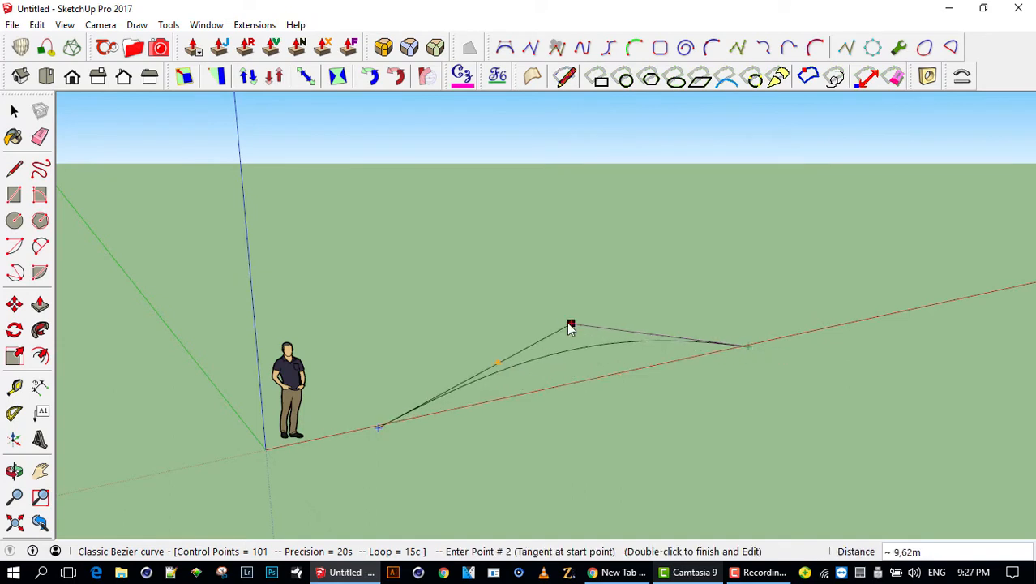
middle_click_drag(475, 306, 392, 267)
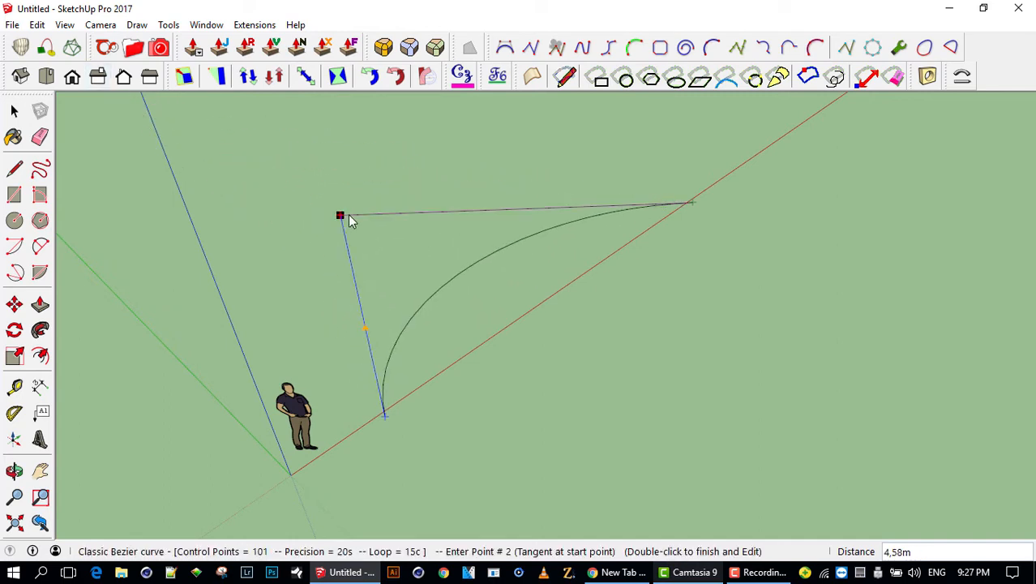
key("F2")
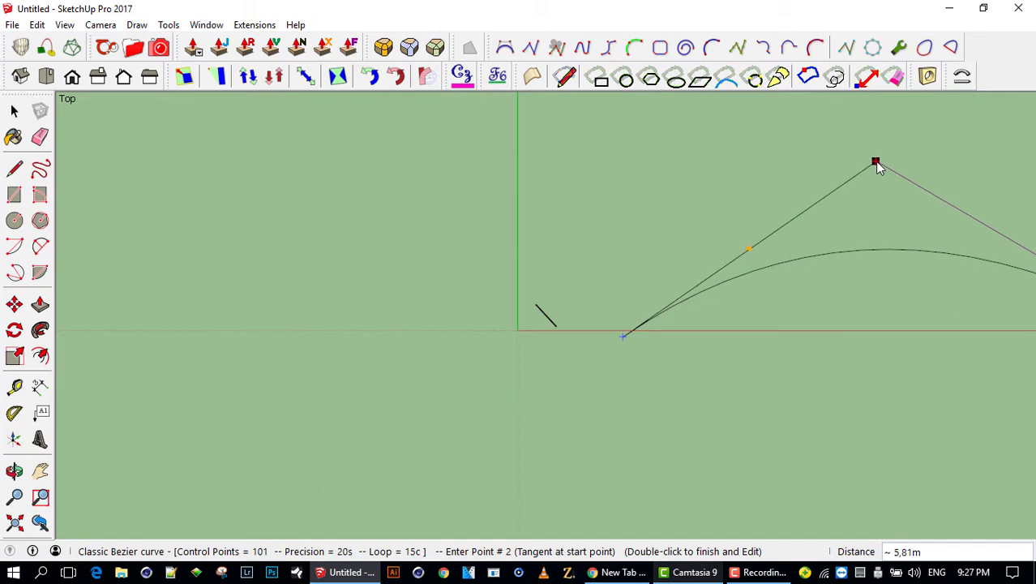
double_click(876, 162)
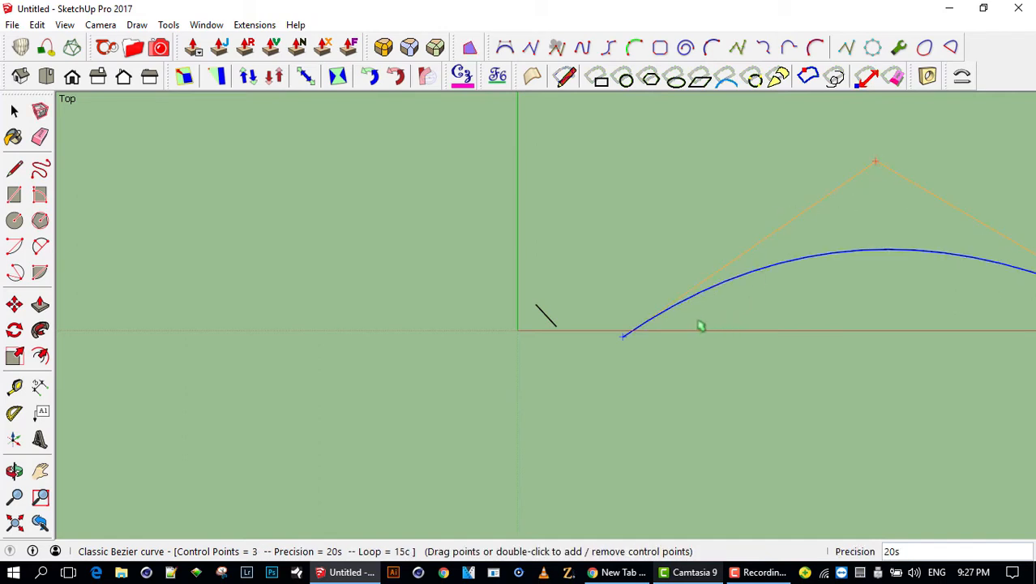
middle_click_drag(691, 326, 823, 56)
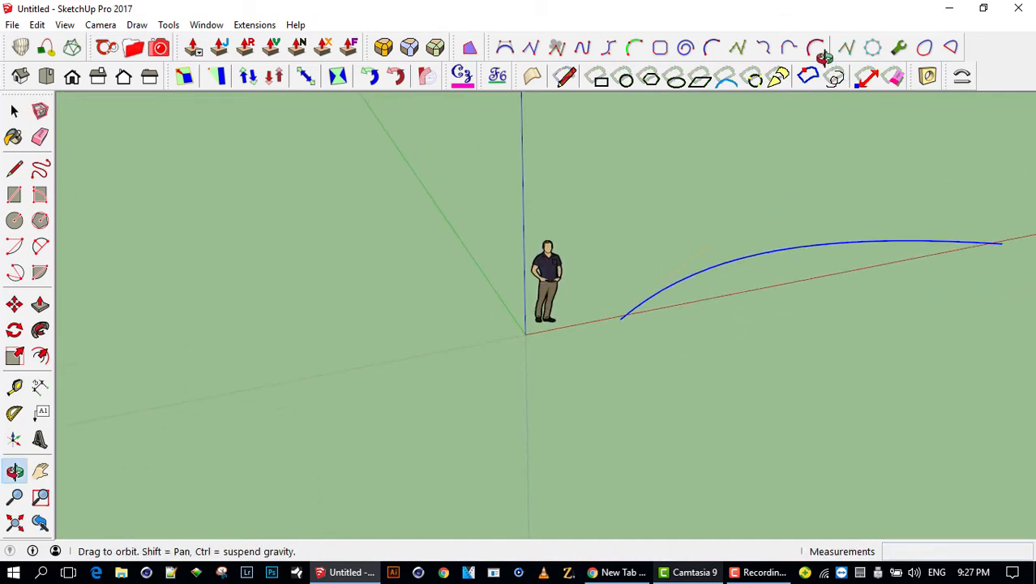
middle_click_drag(730, 280, 667, 224)
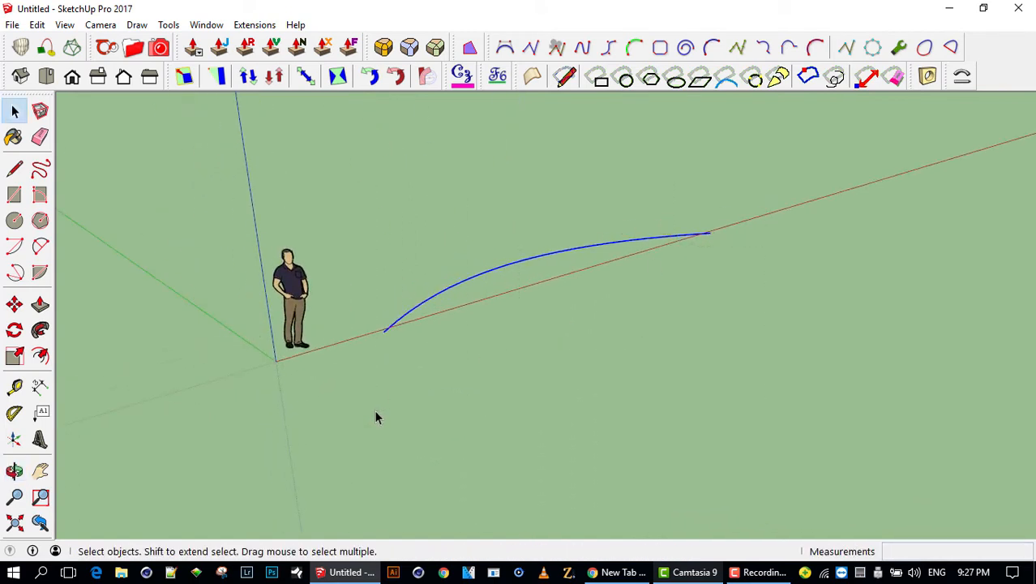
key("Delete")
- Draw a 180° Pie on the ground, centred on the red axis with its straight edge along that axis
mouse_move(320, 383)
middle_mouse_down()
mouse_move(194, 382)
mouse_move(273, 430)
middle_mouse_up()
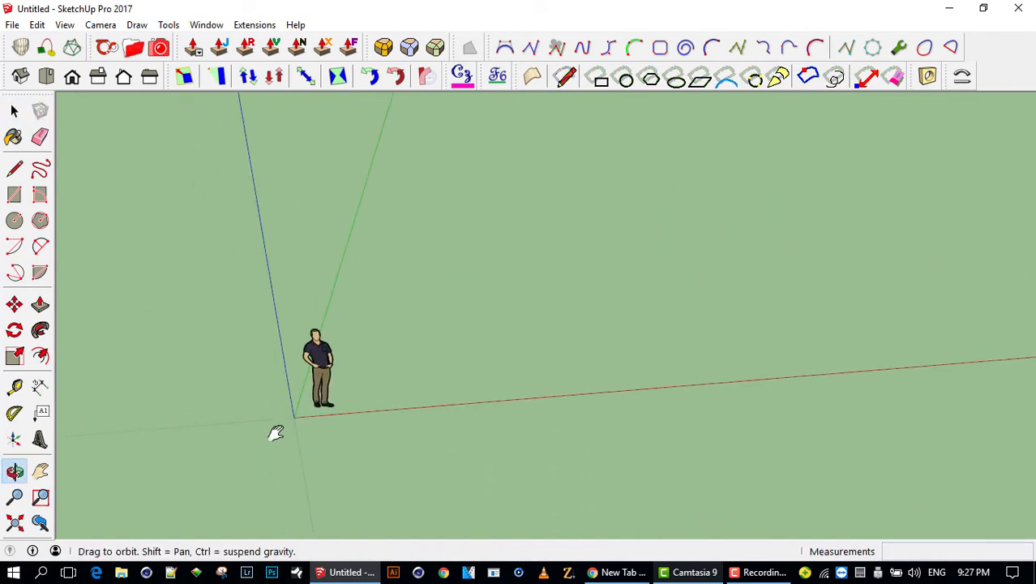
left_click(40, 273)
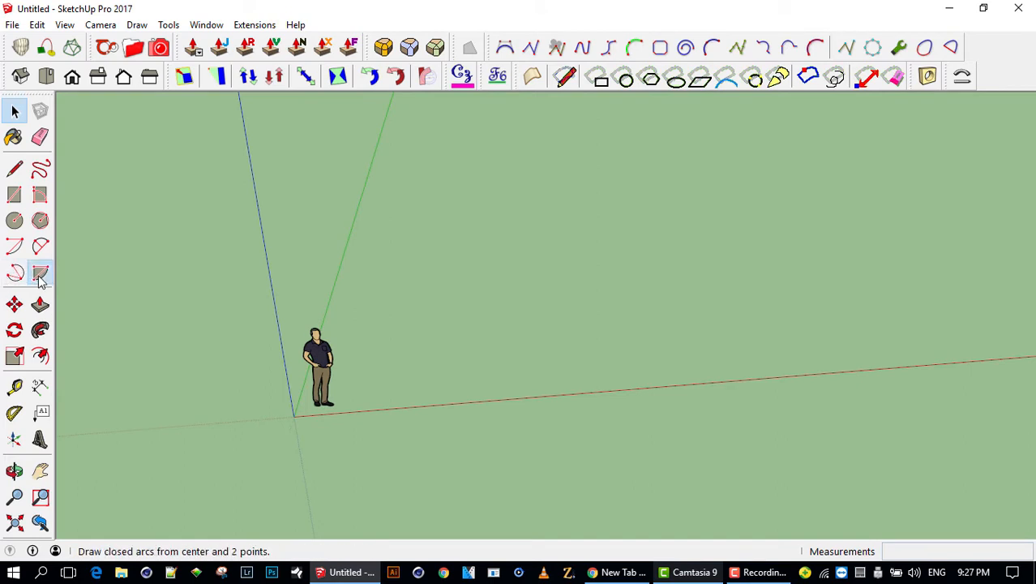
left_click(645, 387)
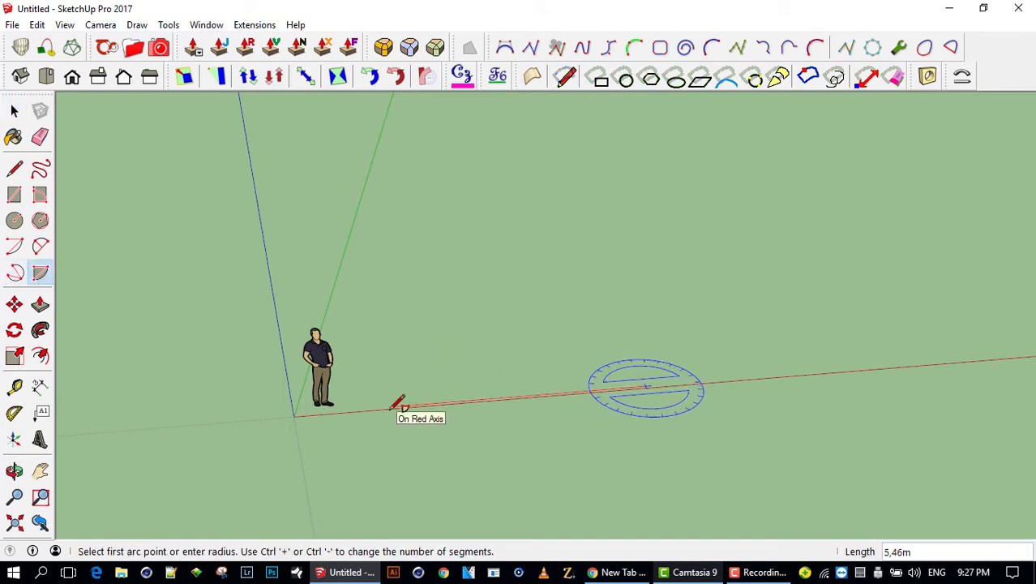
left_click(366, 408)
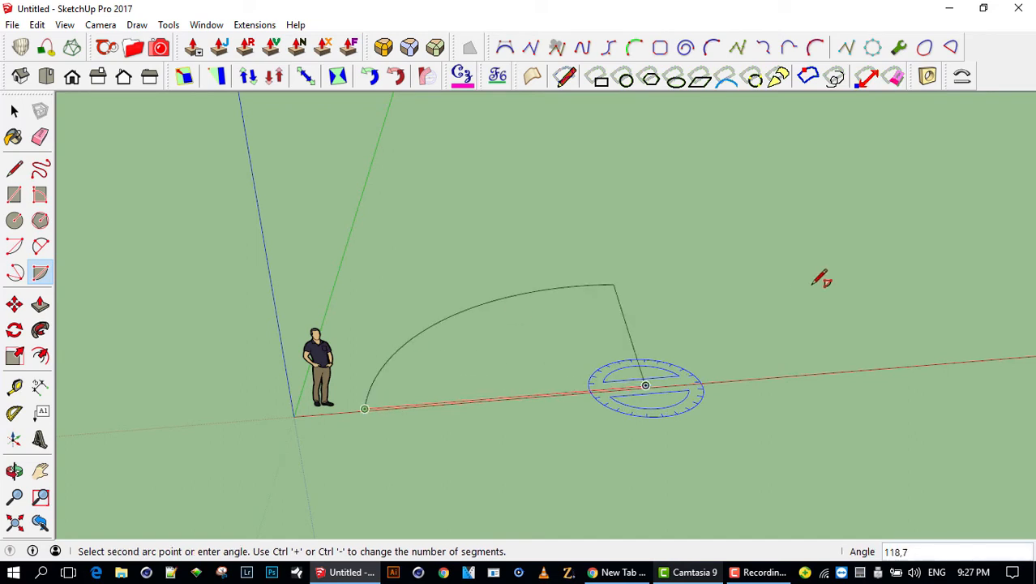
left_click(928, 362)
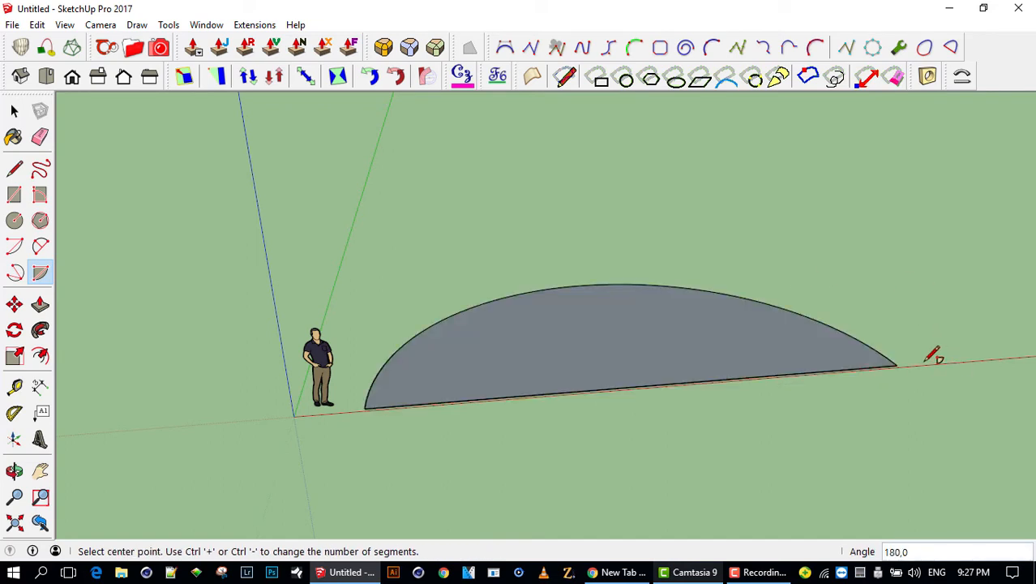
key("space")
- Extrude the half-disc face upward with Push/Pull to form a solid half-cylinder
left_click(623, 347)
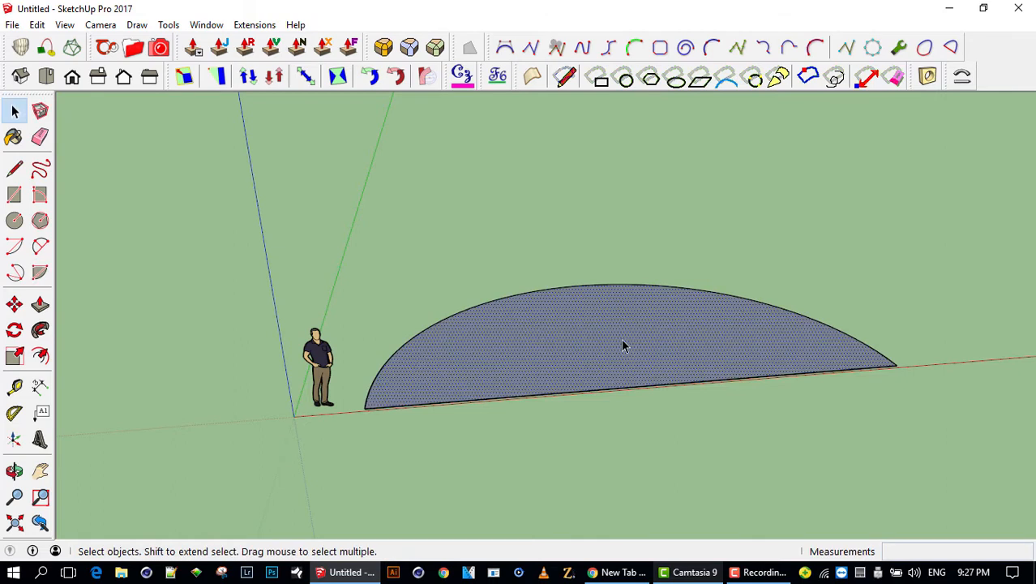
key("p")
left_click_drag(623, 346, 643, 242)
key("space")
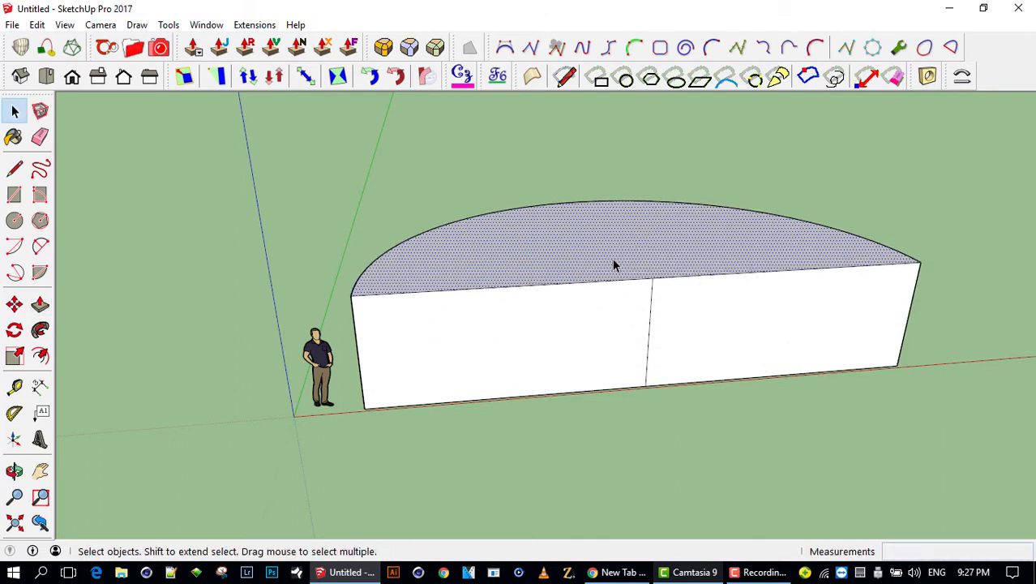
- Erase the half-cylinder's upper, flat front and base faces along with their edges, leaving only the curved wall
key("e")
left_click(613, 281)
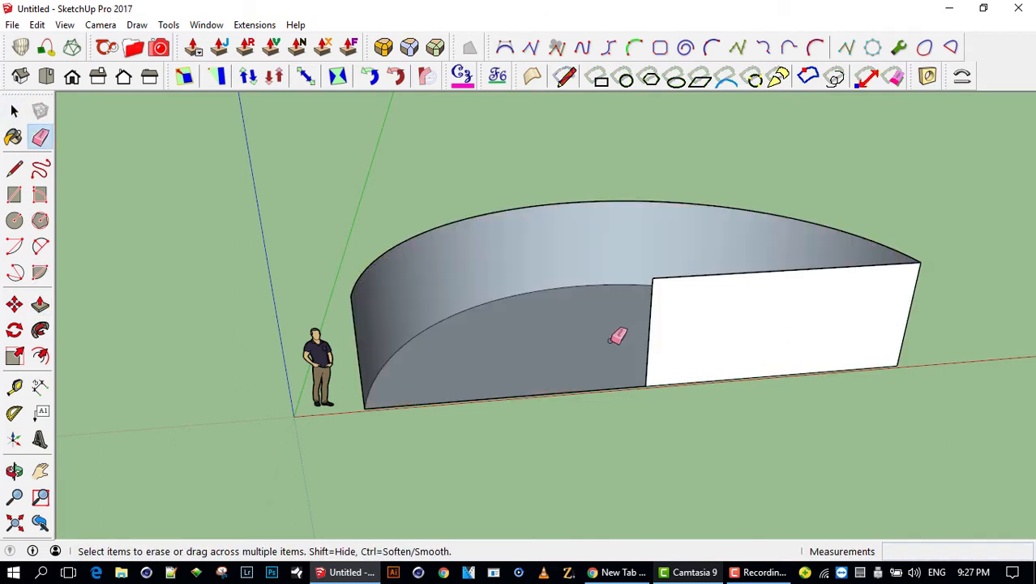
left_click(687, 277)
left_click(647, 353)
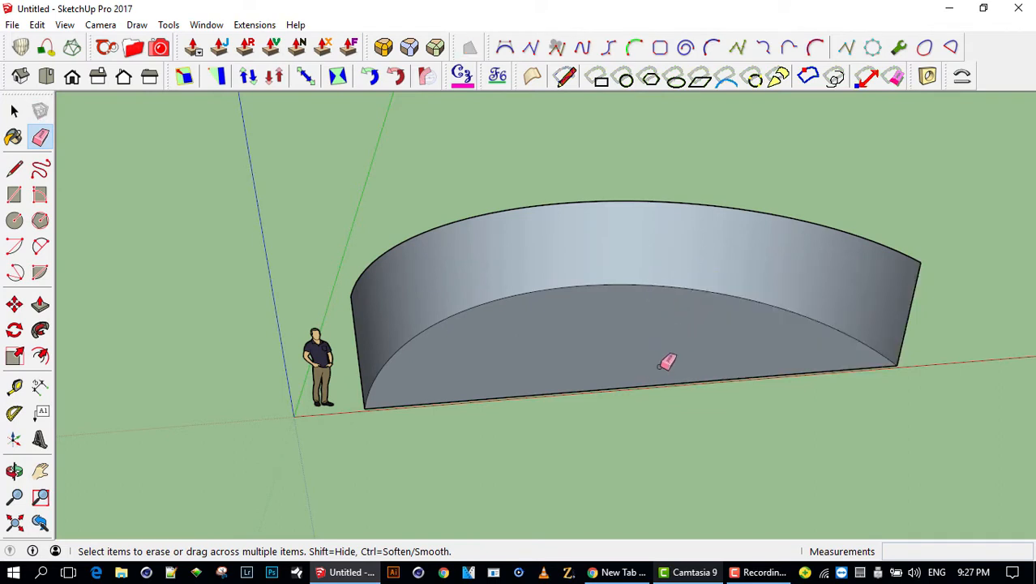
left_click(626, 406)
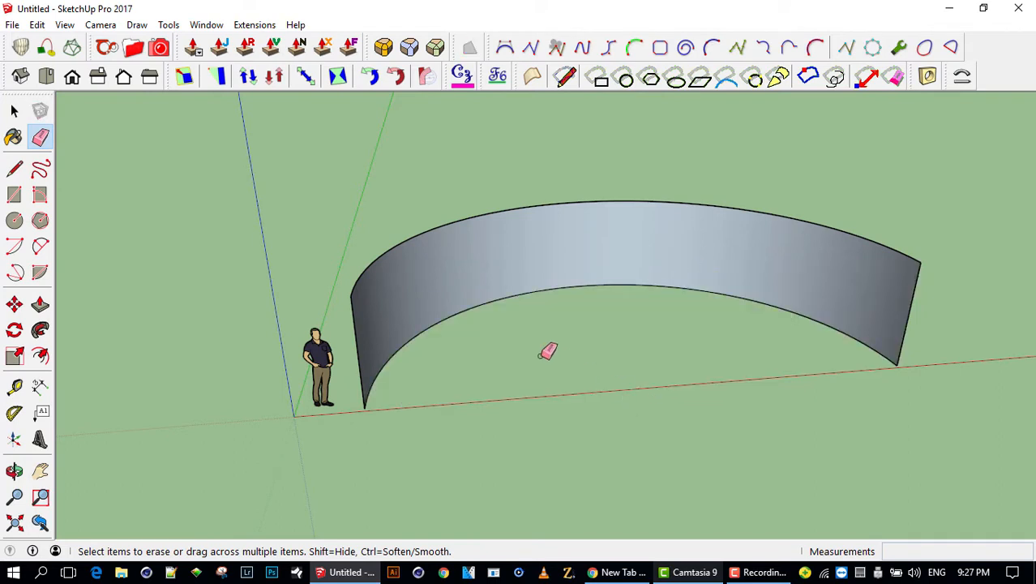
- Select the curved wall from its outer side and try to thicken it with the standard Push/Pull tool
mouse_move(548, 349)
middle_mouse_down()
mouse_move(778, 307)
mouse_move(508, 211)
mouse_move(865, 303)
mouse_move(585, 299)
mouse_move(583, 280)
mouse_move(560, 301)
mouse_move(597, 353)
mouse_move(821, 296)
mouse_move(419, 299)
middle_mouse_up()
key("space")
left_click(578, 289)
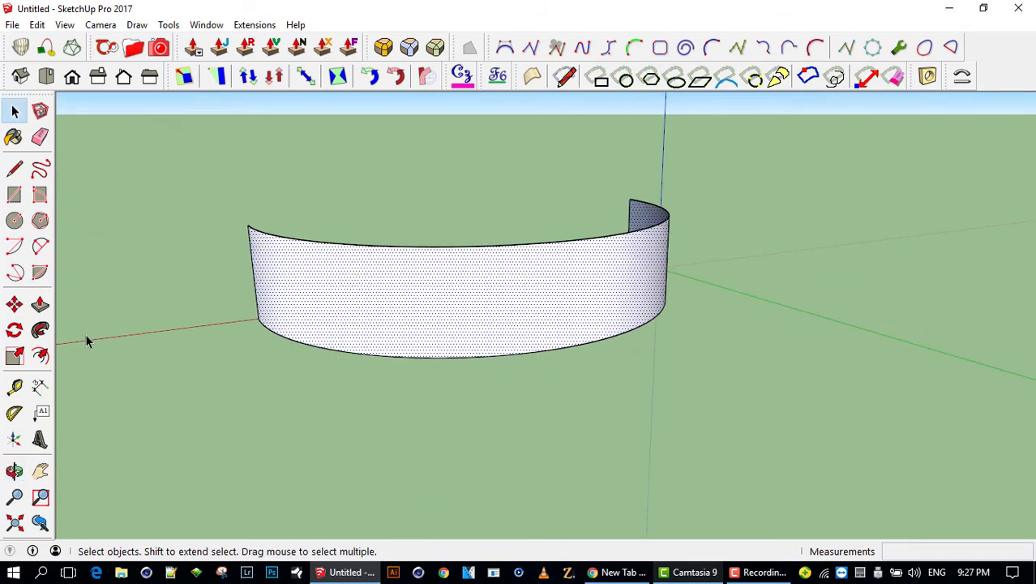
left_click(40, 304)
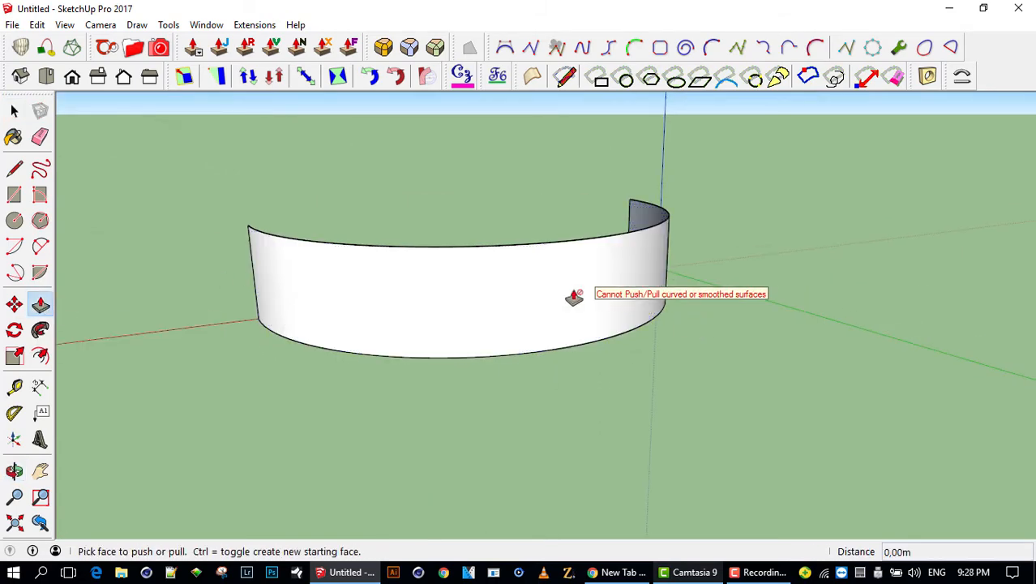
- Examine the curved wall from its outer and inner sides and check whether the standard Push/Pull tool works on its inner face
middle_click_drag(505, 270, 808, 351)
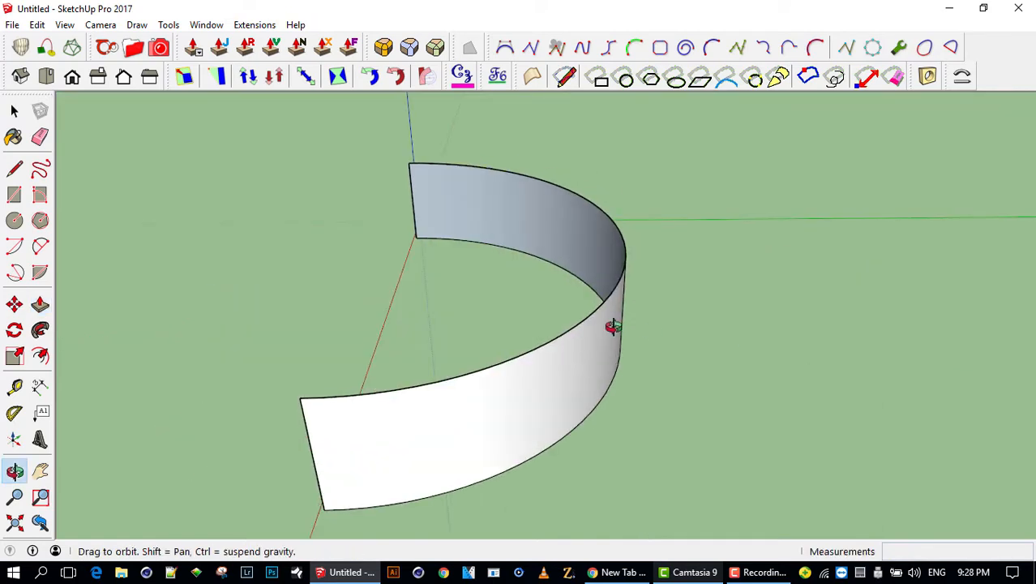
middle_click_drag(612, 327, 546, 290)
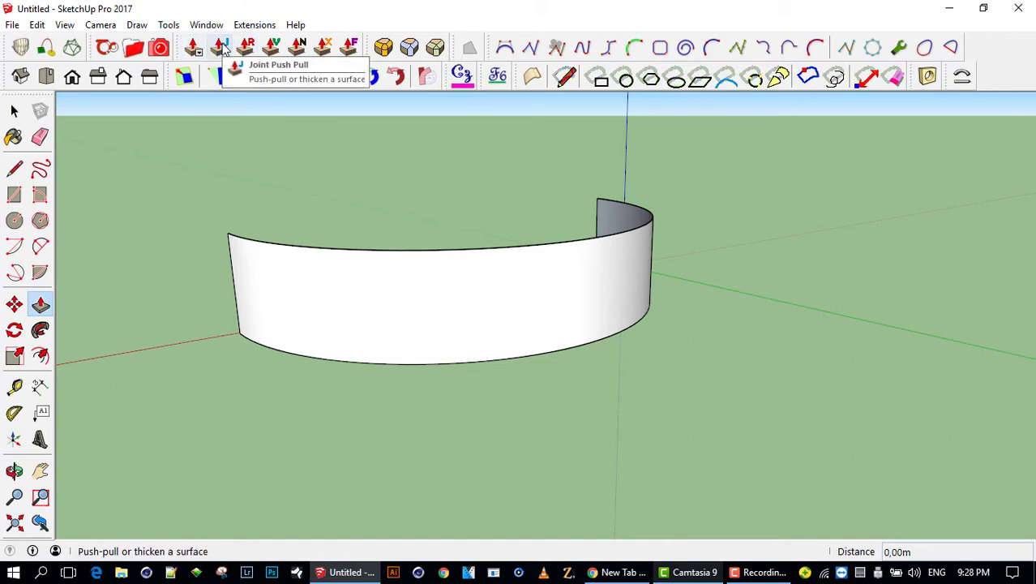
key("o")
left_click_drag(757, 261, 789, 250)
left_click_drag(604, 277, 663, 324)
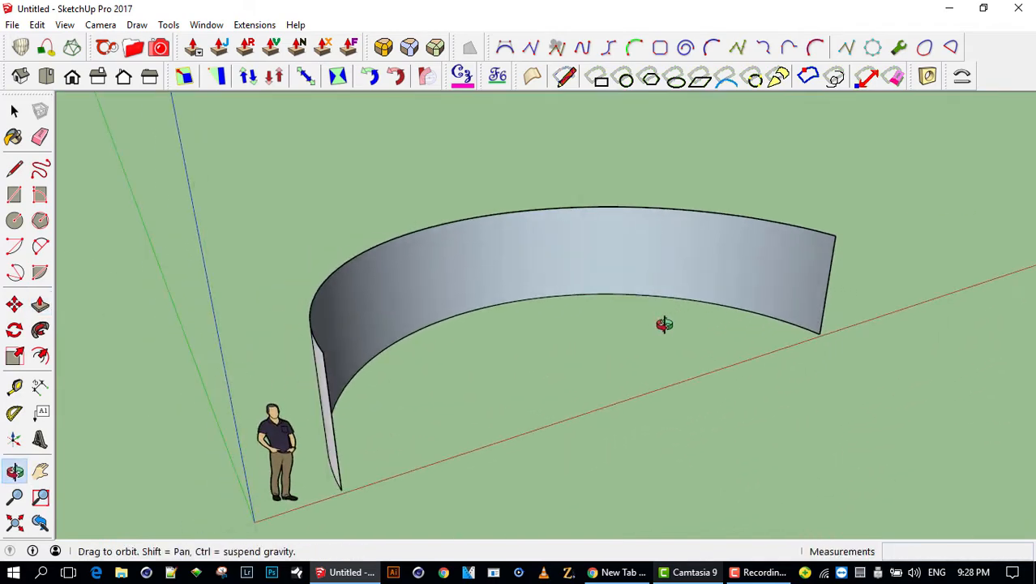
key("p")
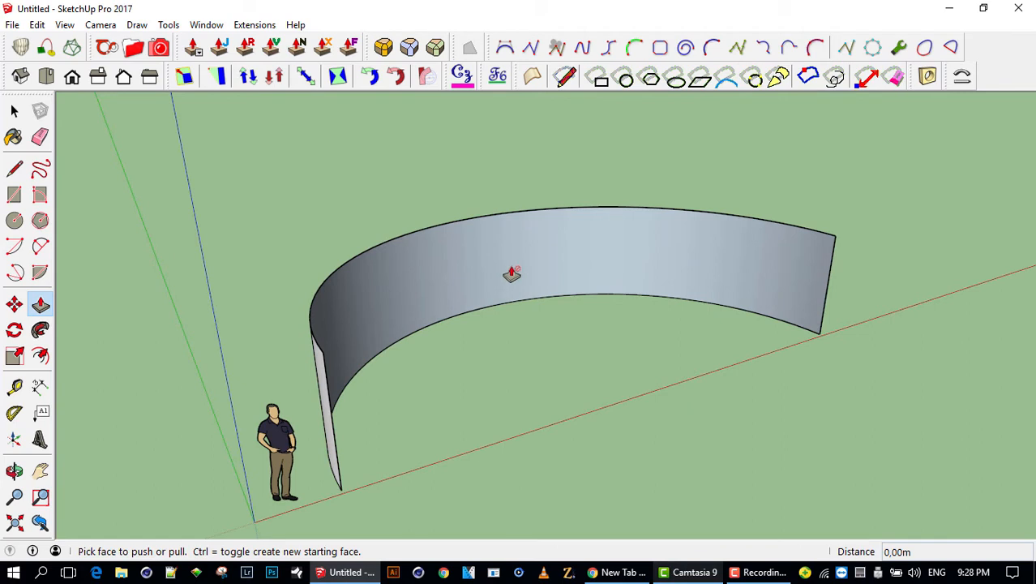
middle_click_drag(528, 268, 481, 314)
scroll(500, 261, "up", 3)
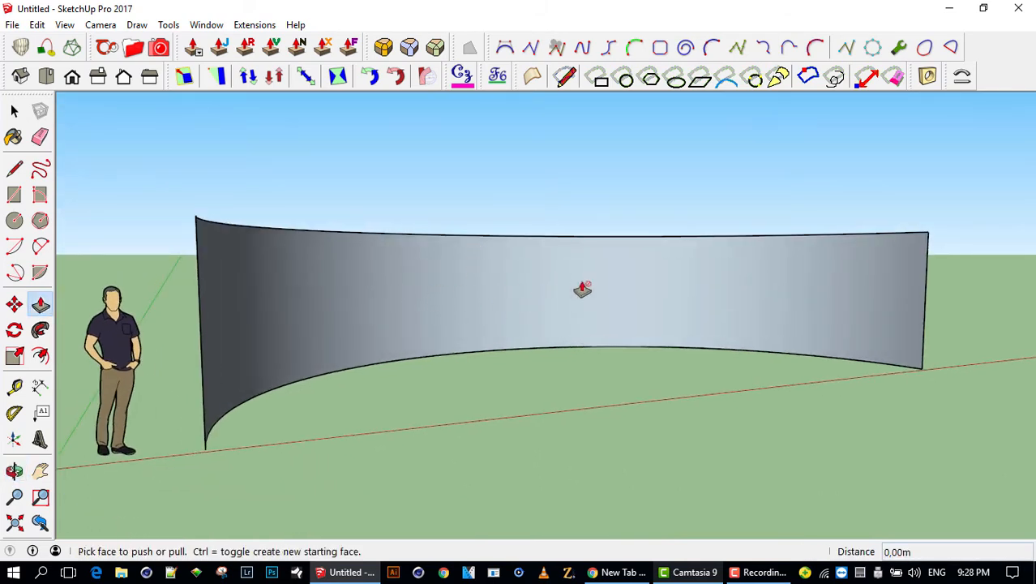
middle_click_drag(402, 285, 489, 347)
middle_click_drag(913, 307, 301, 319)
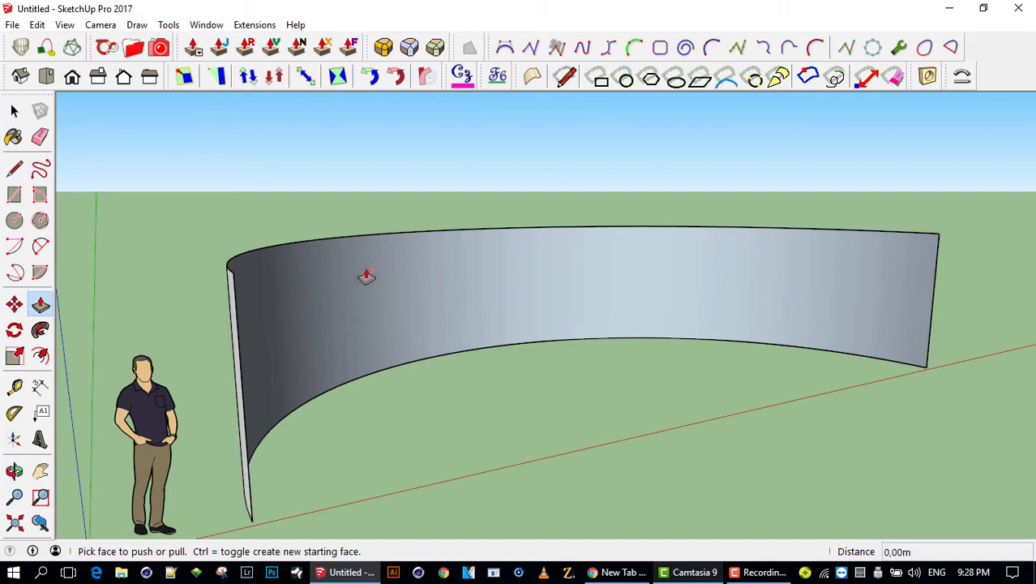
middle_click_drag(370, 274, 430, 261)
middle_click_drag(236, 276, 487, 356)
key("p")
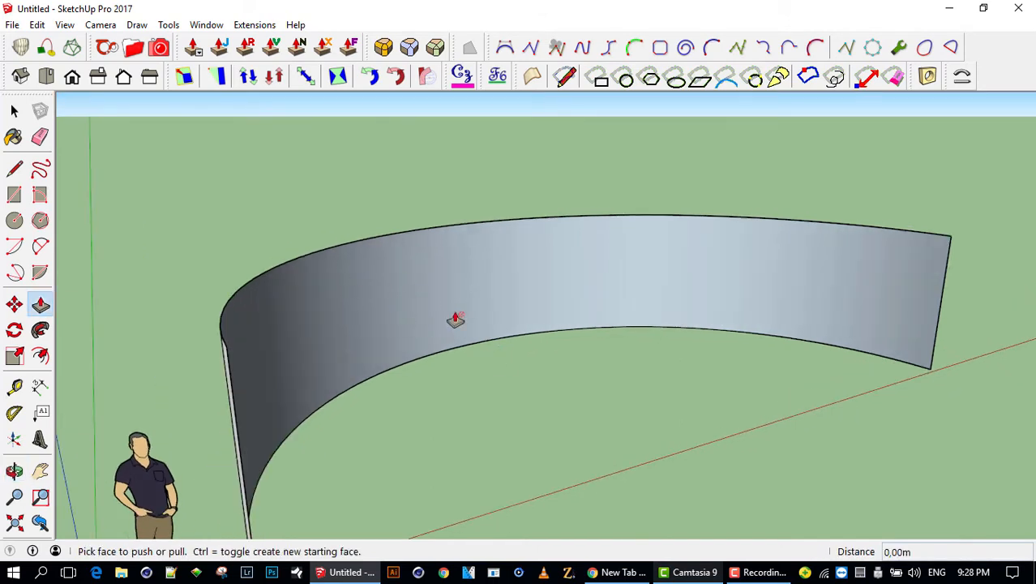
middle_click_drag(455, 319, 451, 297)
scroll(504, 271, "down", 3)
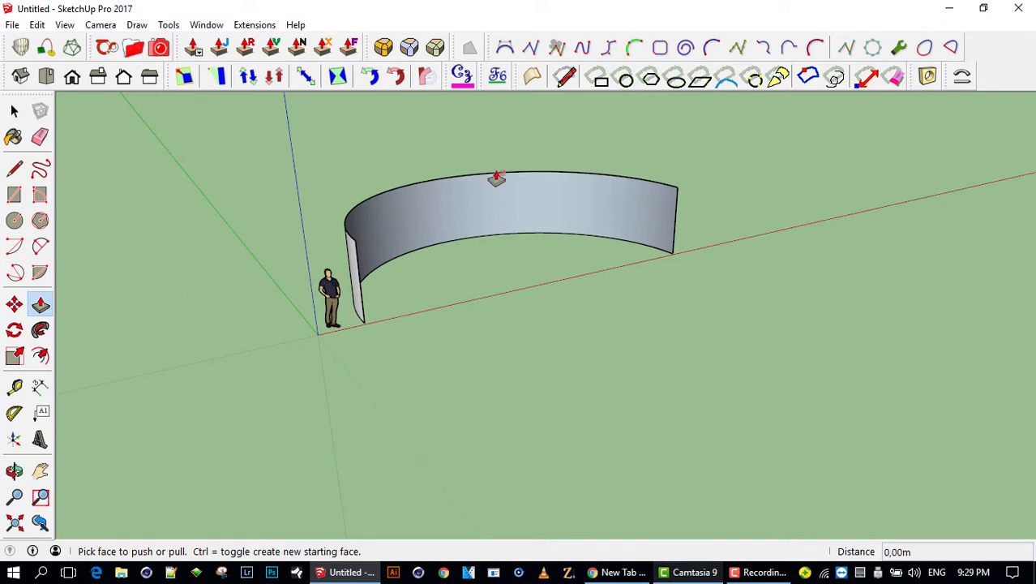
- Draw a circle with 100 sides on the free ground on the opposite side of the origin from the curved wall
middle_click_drag(496, 204, 301, 222)
left_click(16, 222)
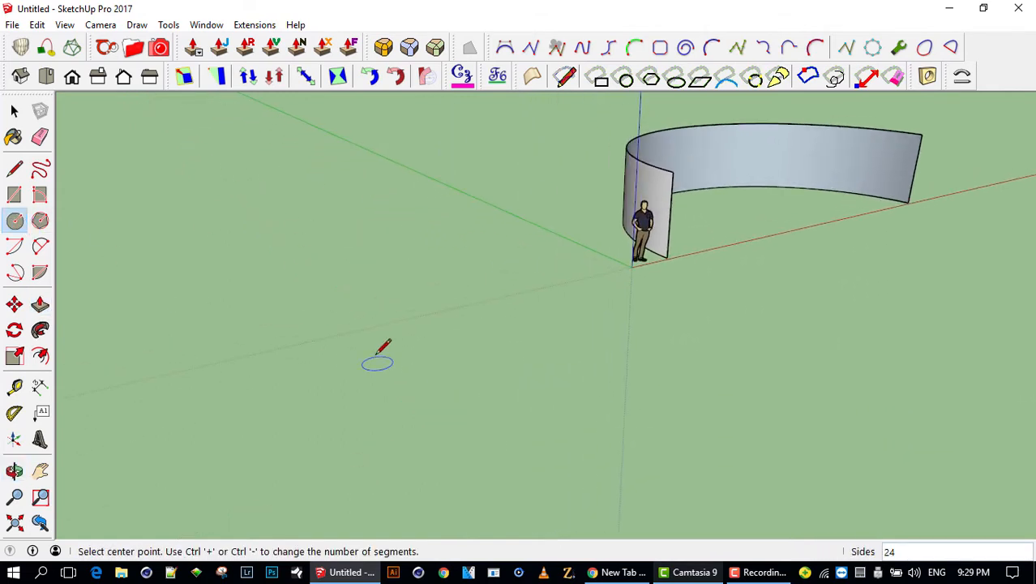
left_click(388, 349)
left_click(521, 384)
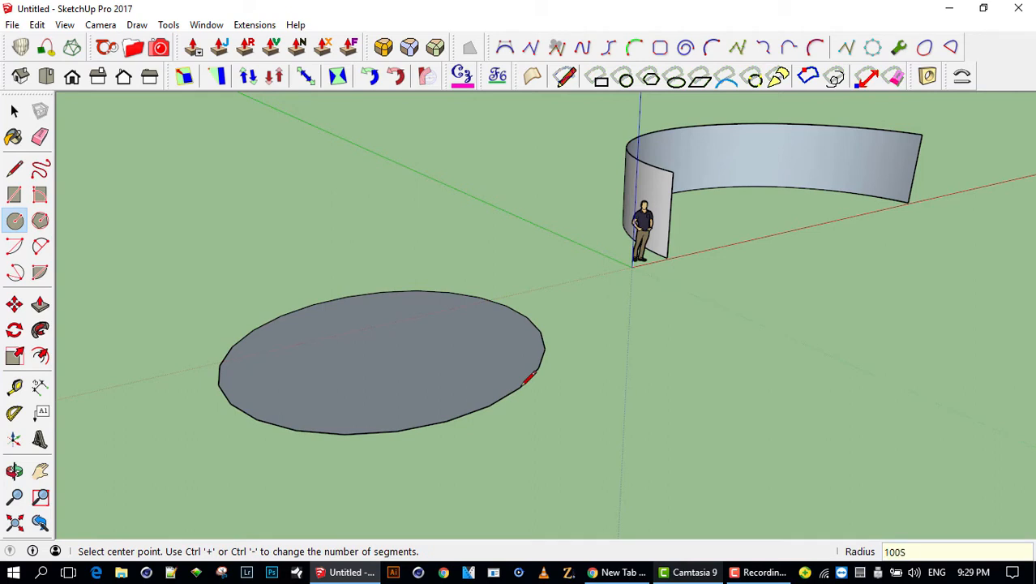
key("Return")
- Offset the circle's edge slightly inward to form a narrow ring
left_click(14, 167)
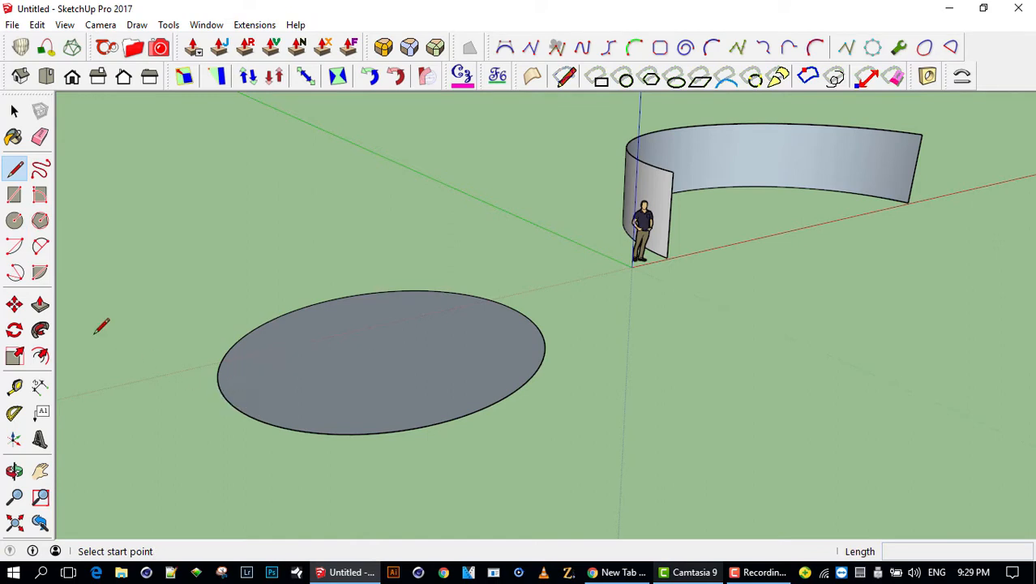
key("f")
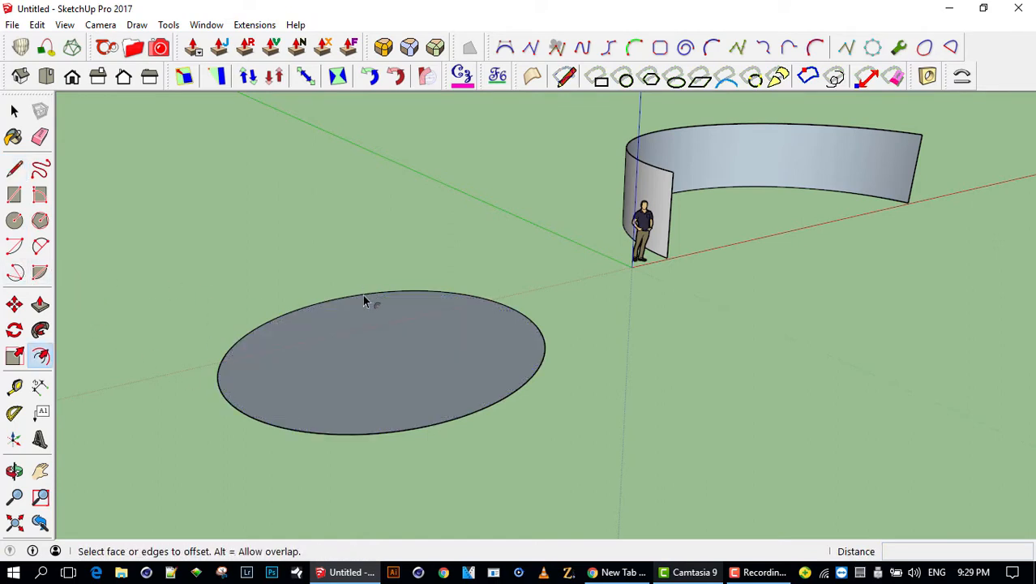
left_click(359, 296)
left_click(358, 299)
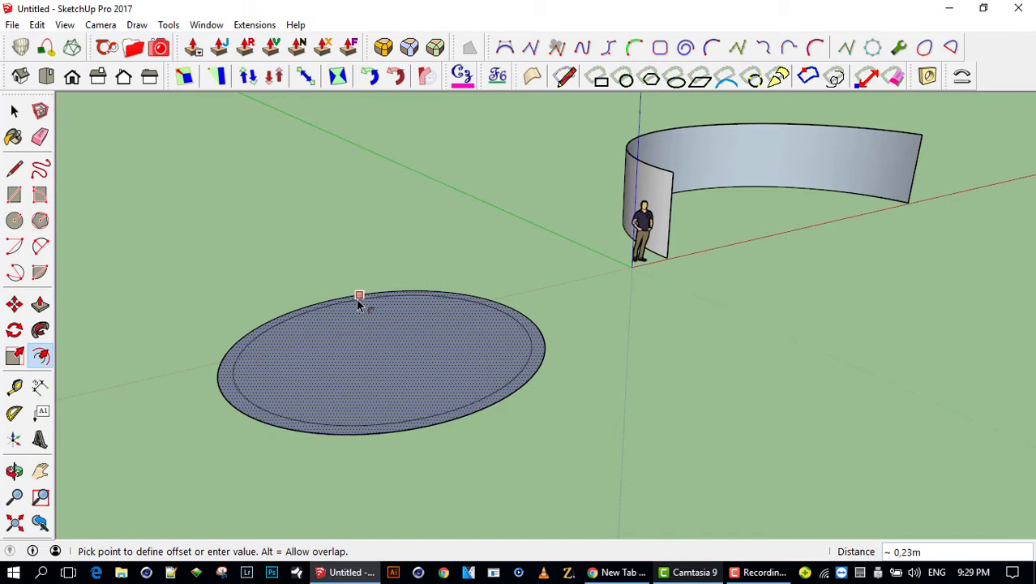
key("space")
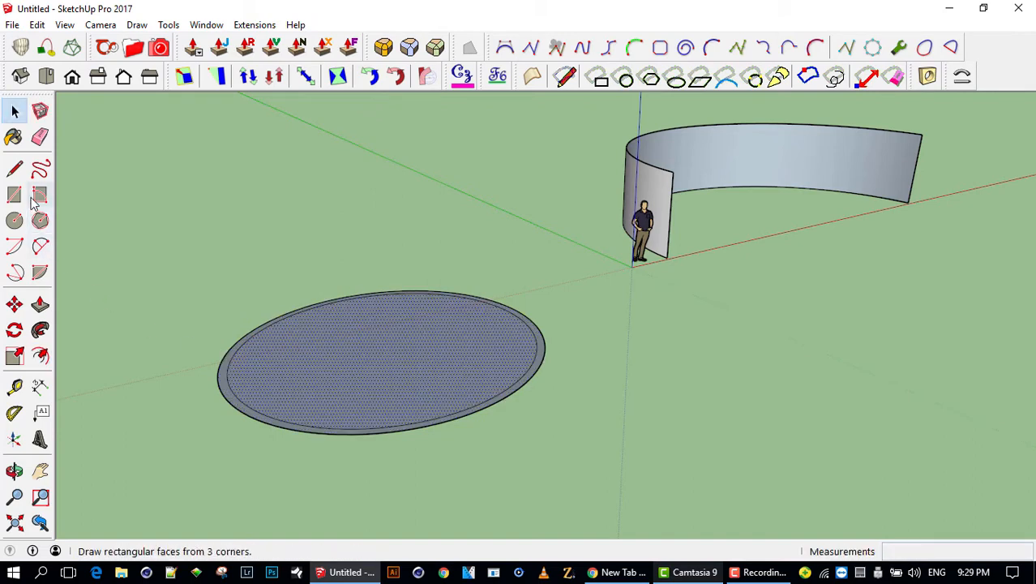
- Draw a line across the ring's diameter and erase the front half, the inner disc and the line, leaving a half-ring
left_click(14, 168)
left_click(219, 386)
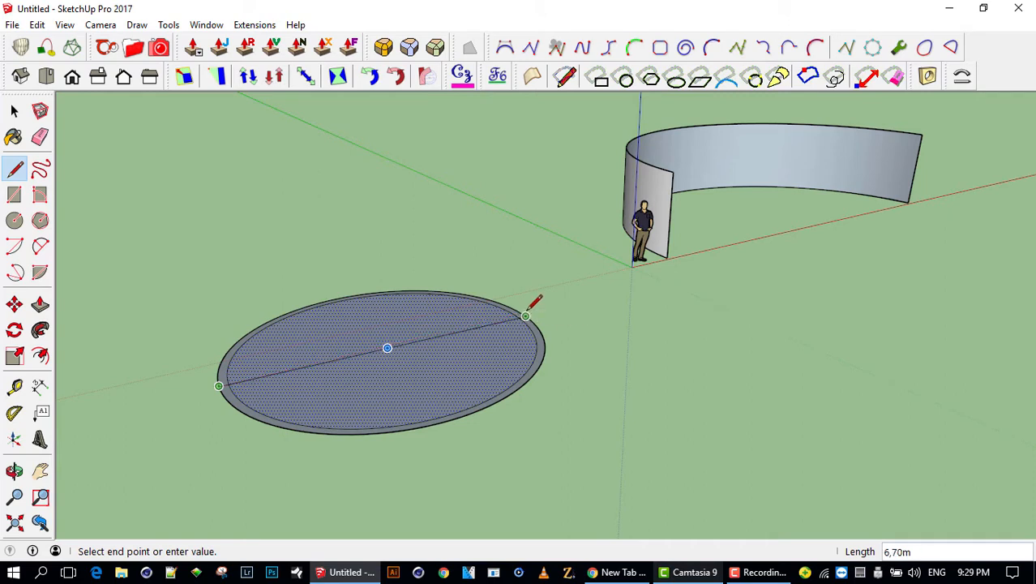
left_click(523, 311)
key("e")
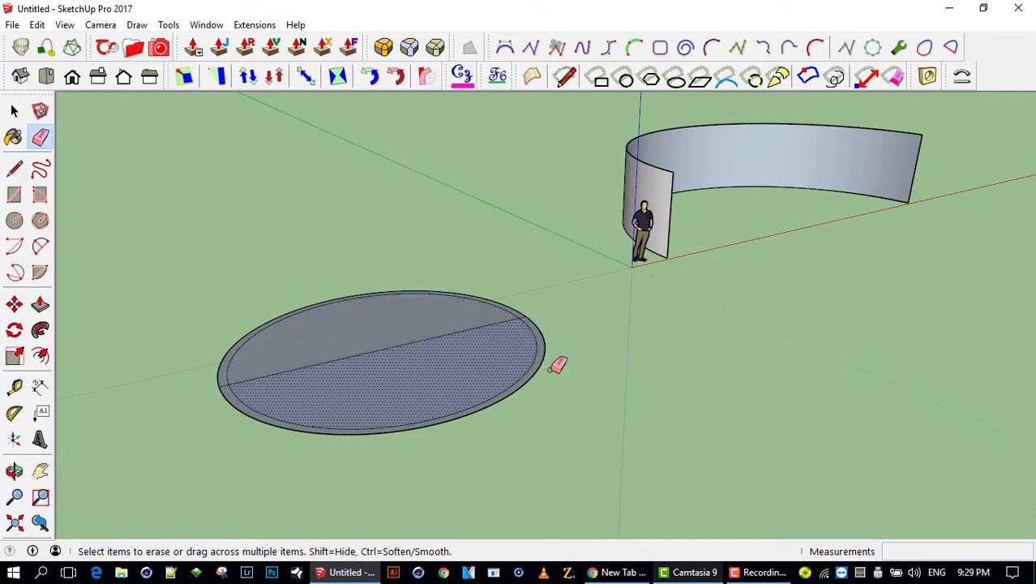
left_click_drag(545, 361, 340, 373)
left_click_drag(280, 346, 312, 399)
- Extrude the half-ring face upward with Push/Pull into a curved wall with thickness
scroll(212, 373, "up", 3)
key("p")
left_click_drag(235, 365, 254, 160)
middle_click_drag(312, 252, 528, 358)
scroll(518, 312, "down", 3)
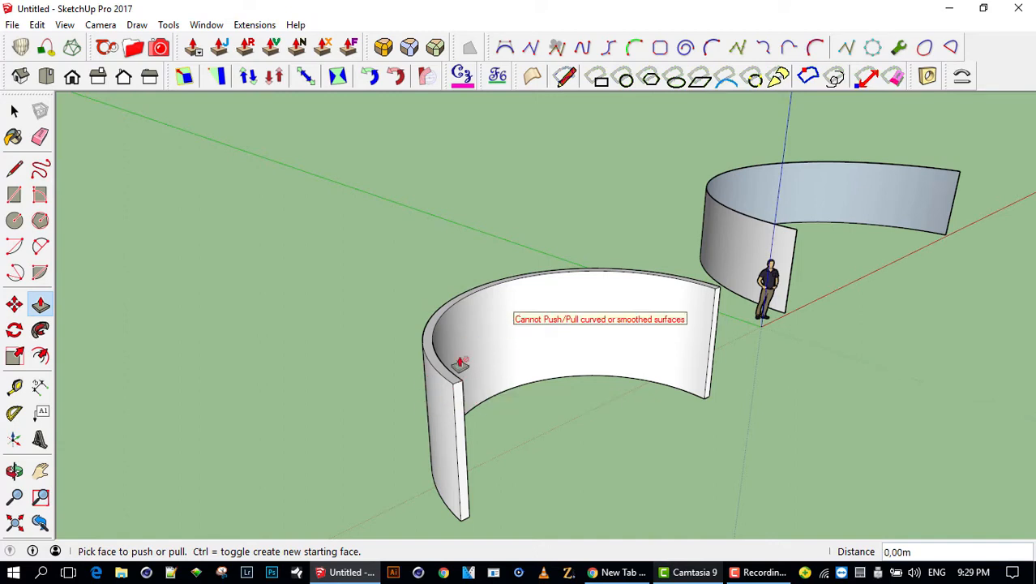
- Compare the extruded half-ring wall with the thin curved wall, examining both from several angles
middle_click_drag(486, 347, 548, 358)
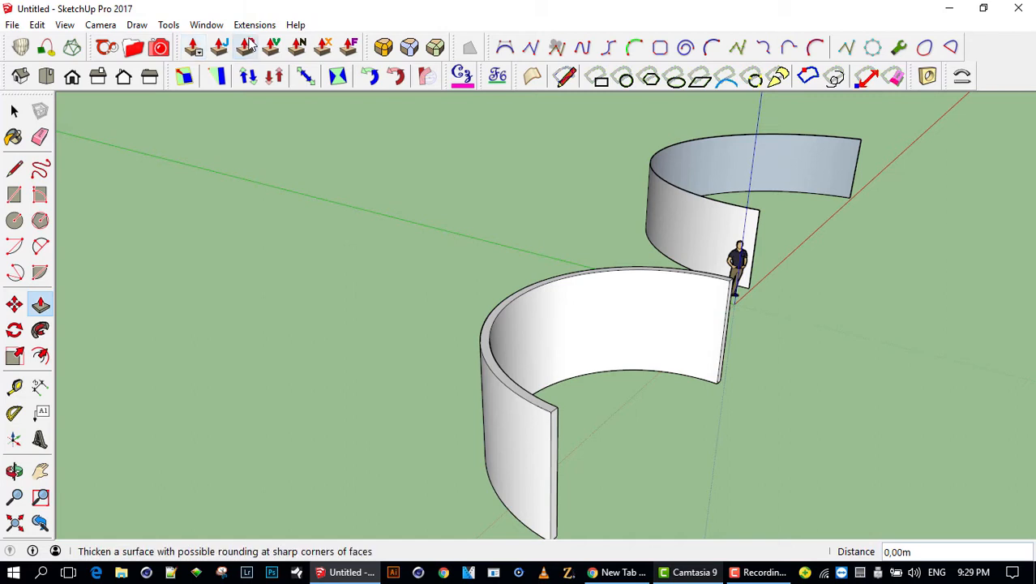
middle_click_drag(616, 354, 548, 330)
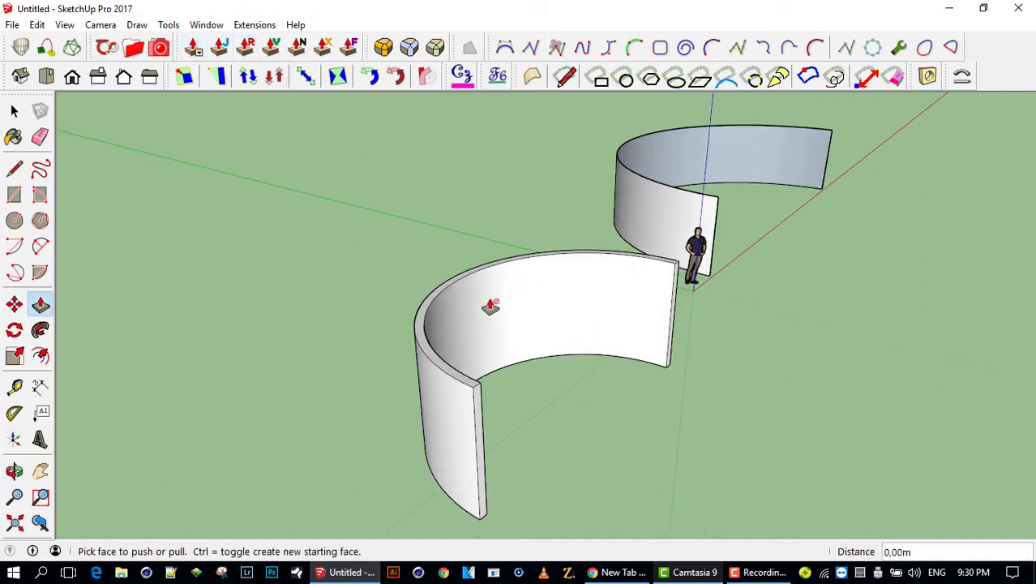
middle_click_drag(588, 303, 384, 336)
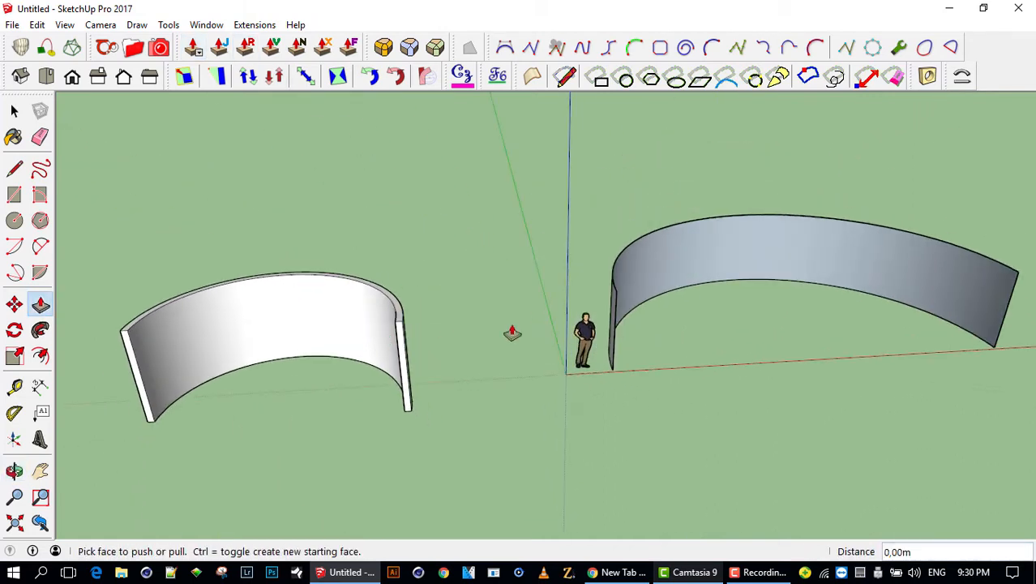
middle_click_drag(754, 249, 735, 263)
scroll(569, 274, "up", 4)
middle_click_drag(569, 274, 559, 235, "shift")
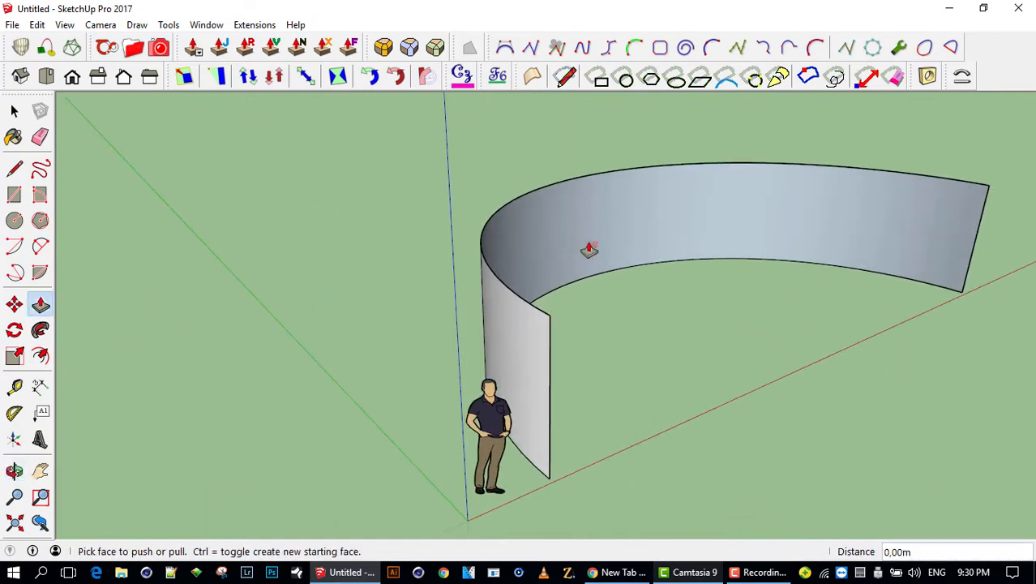
middle_click_drag(619, 250, 472, 288)
middle_click_drag(471, 280, 454, 250)
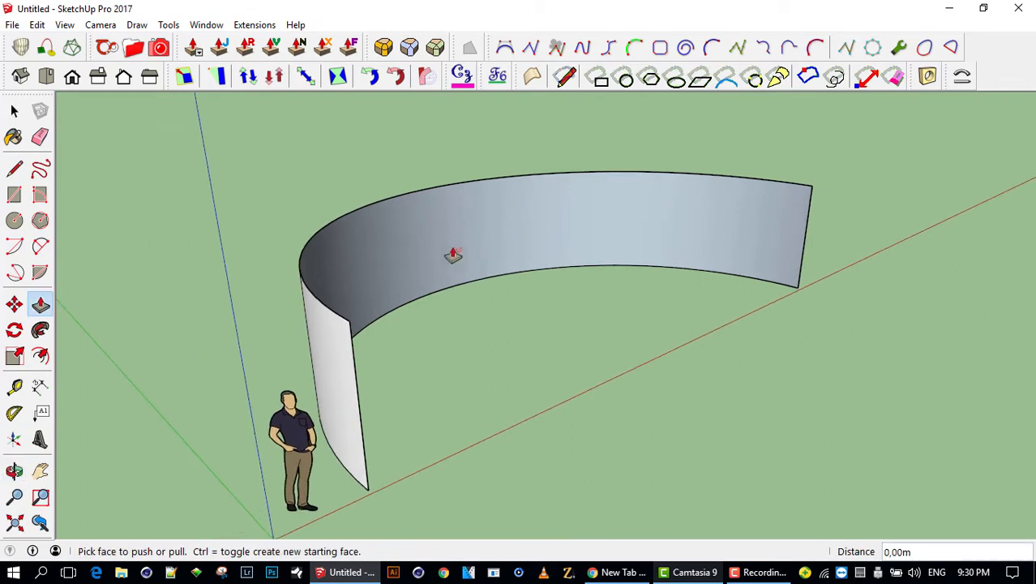
- Thicken the thin curved wall inward by about 0.28 m with Joint Push Pull and undo the thickening
left_click(222, 48)
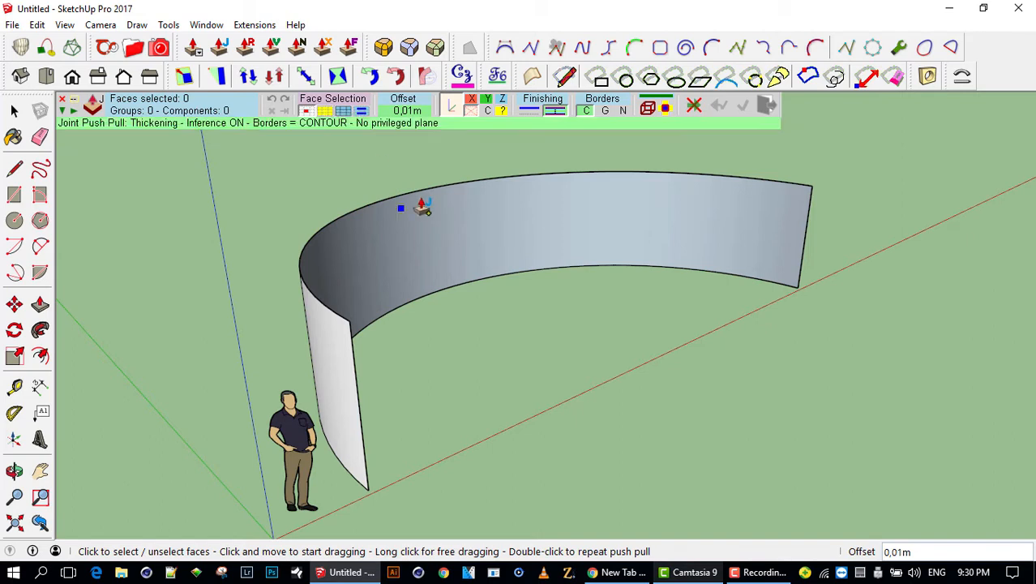
left_click(324, 113)
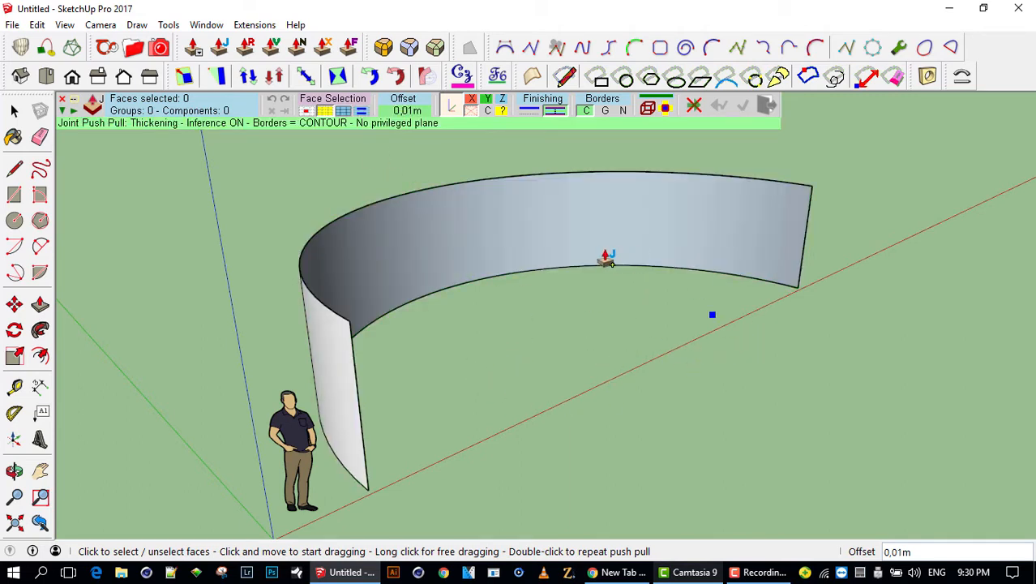
left_click(328, 119)
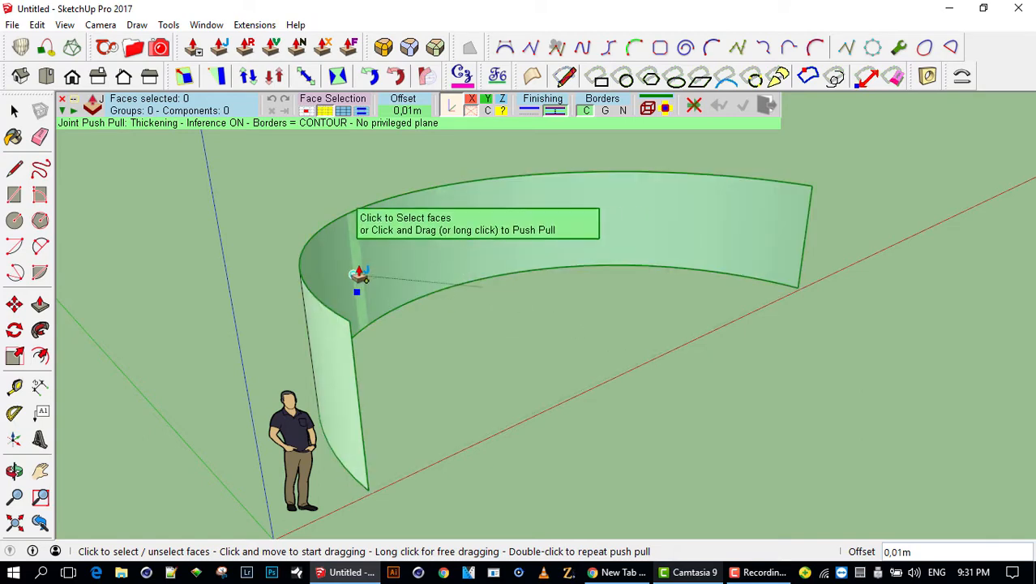
left_click_drag(416, 254, 431, 266)
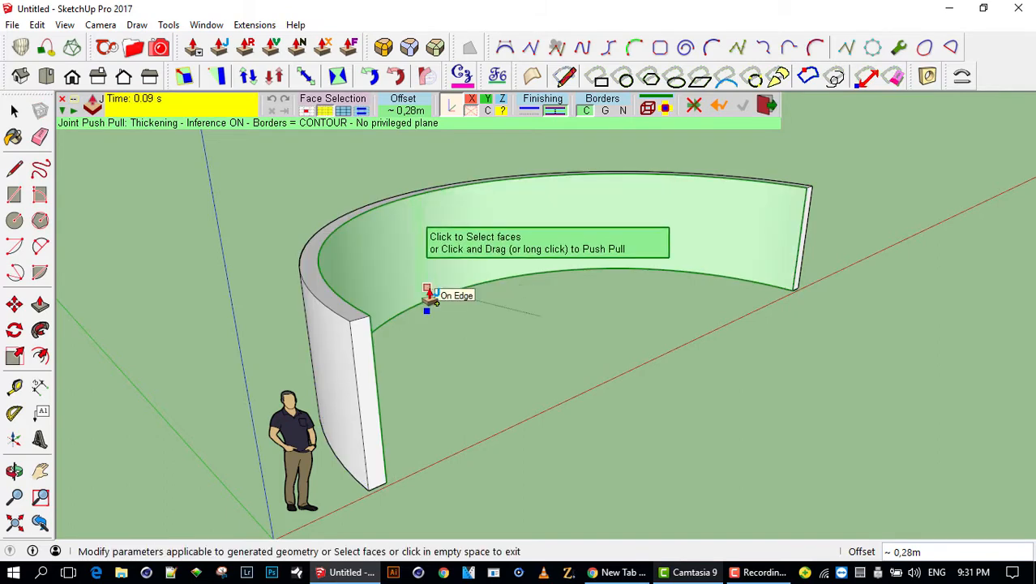
middle_click_drag(430, 292, 402, 307)
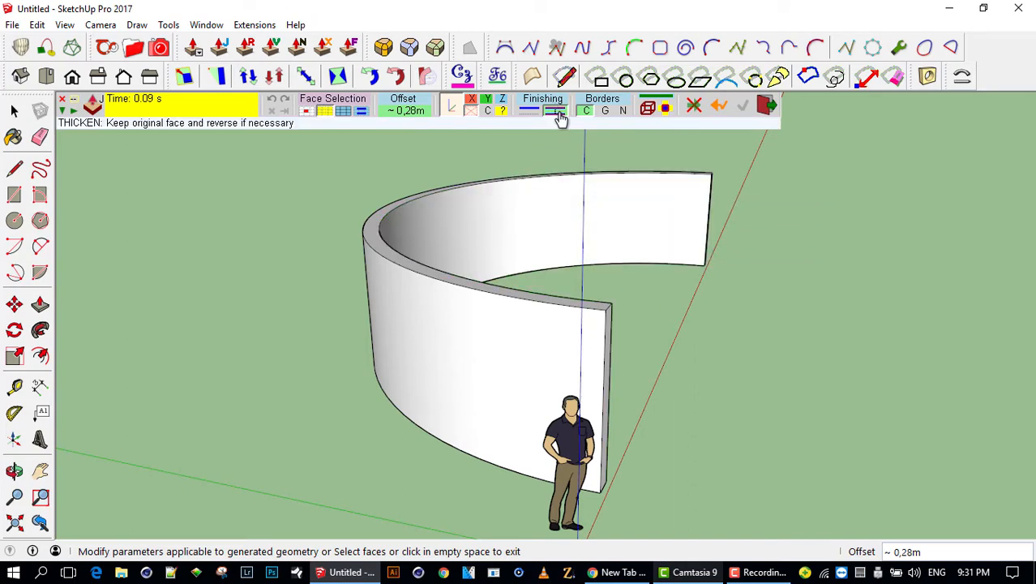
left_click(575, 208)
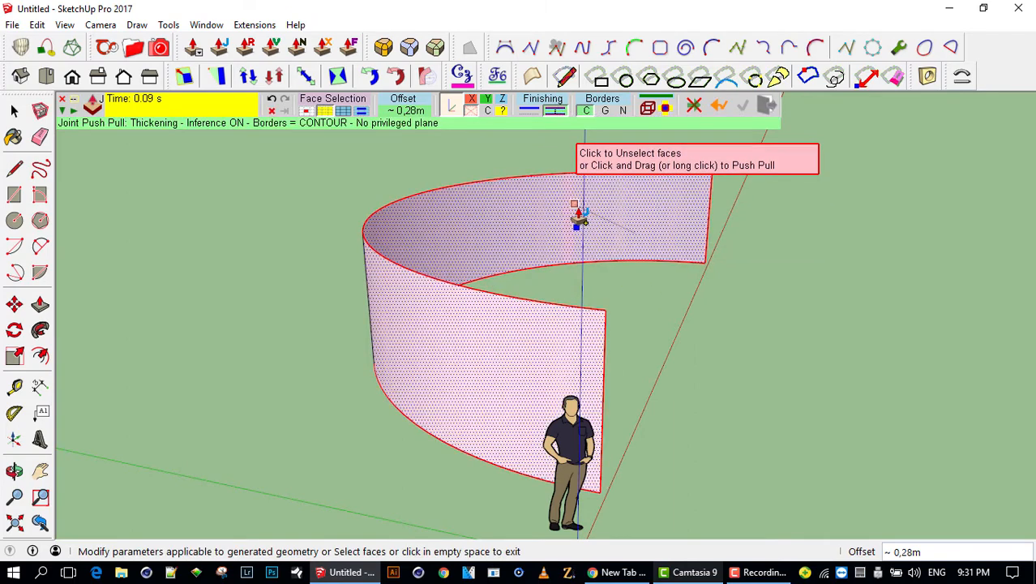
middle_click_drag(576, 208, 549, 170)
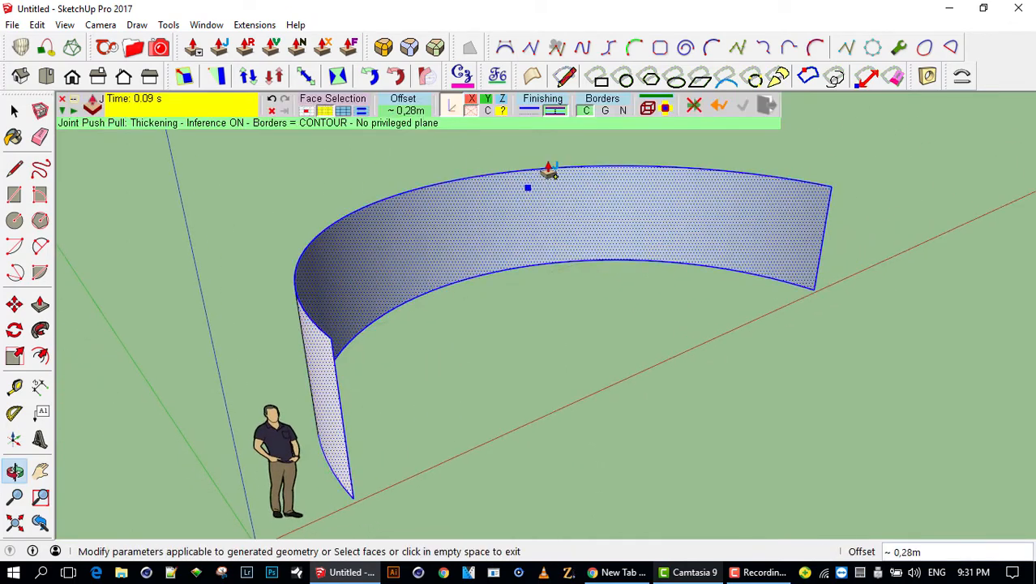
- Offset the curved wall by about 0.67 m using Joint Push Pull's Push-Pull finishing mode and undo the result
left_click(528, 113)
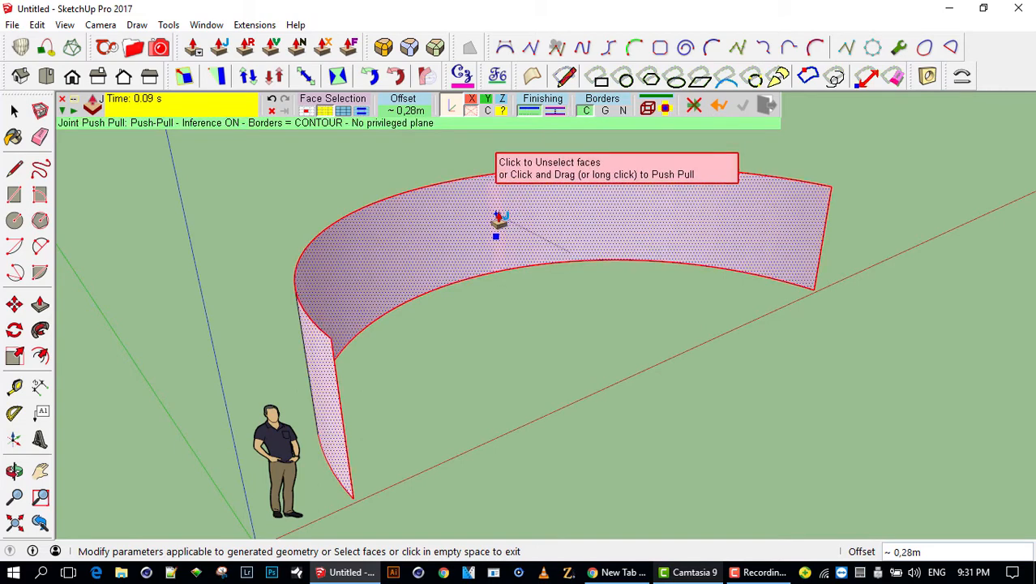
left_click(497, 219)
left_click(504, 232)
middle_click_drag(504, 232, 455, 220)
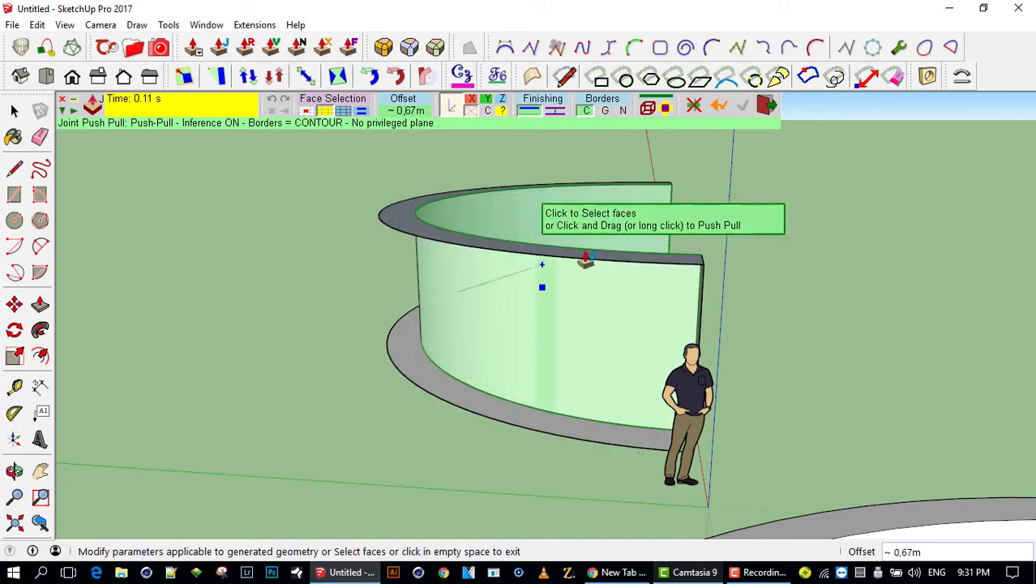
key("ctrl+z")
middle_click_drag(663, 255, 569, 296)
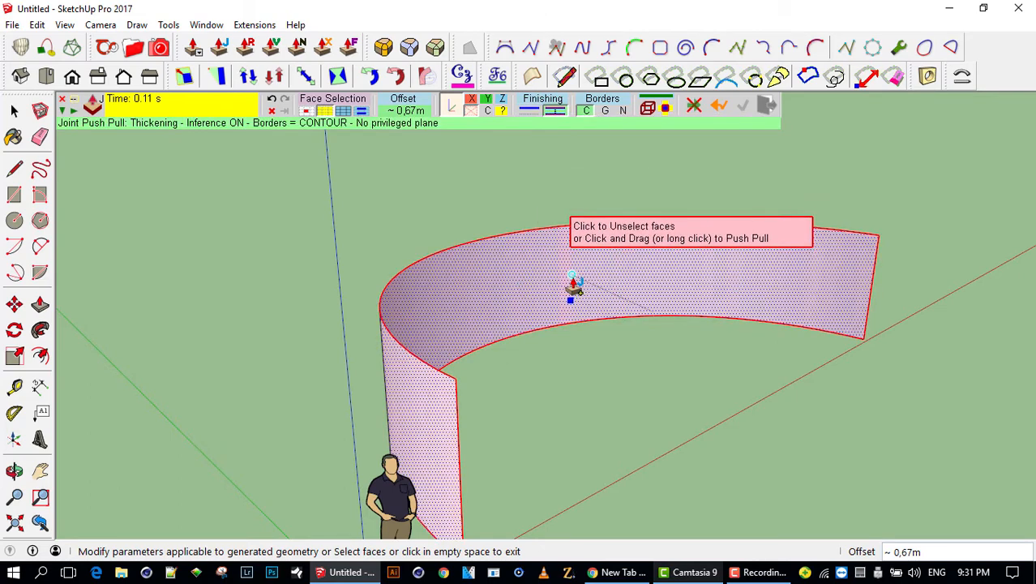
- Thicken the curved wall inward with Joint Push Pull in Thickening mode, setting the offset to 5 cm
left_click(226, 49)
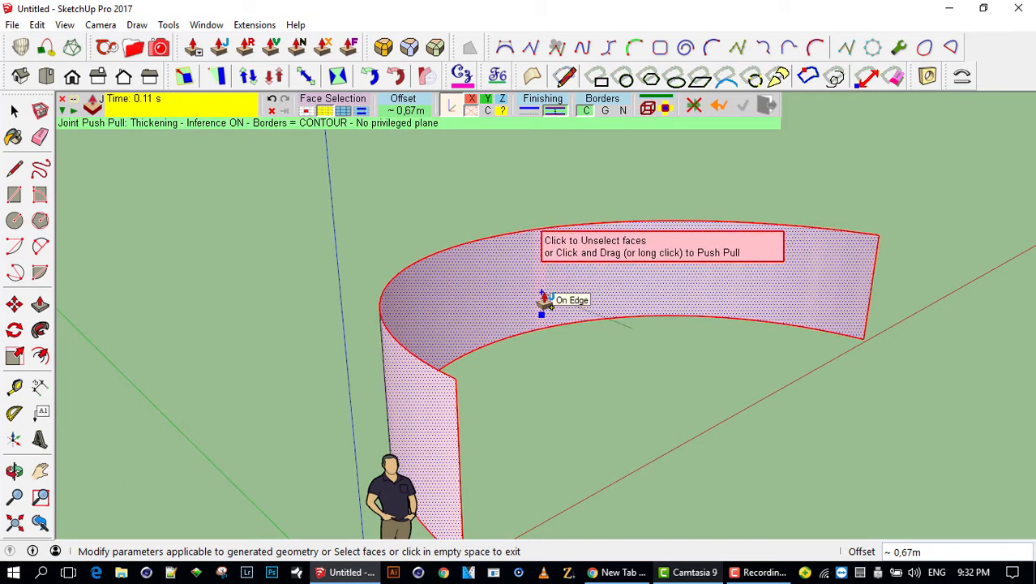
left_click_drag(535, 300, 580, 311)
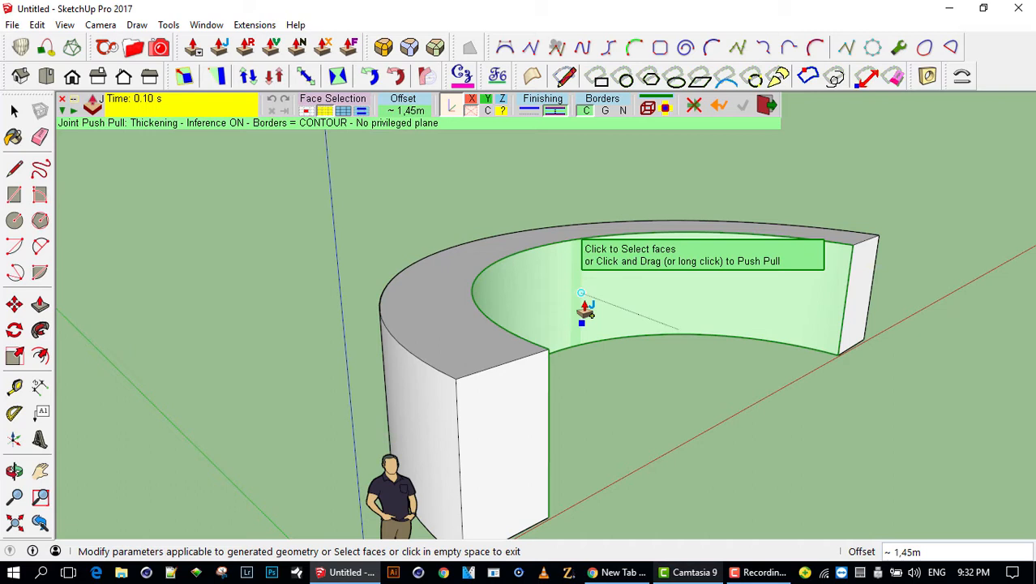
type("5cm")
key("Return")
left_click(586, 313)
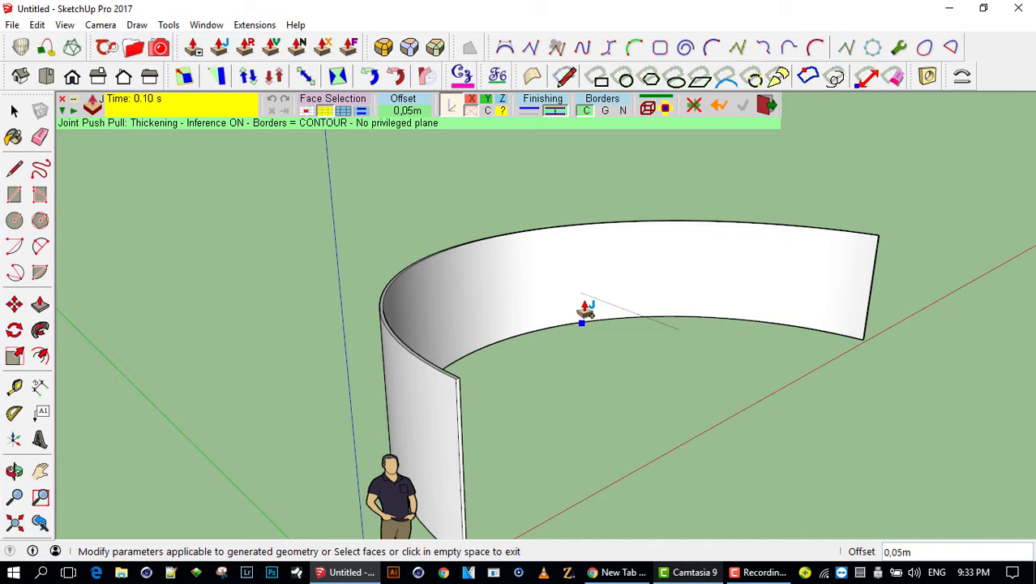
- Try thickening offsets of 1.50 m and 20 cm on the curved wall
type("15")
key("Return")
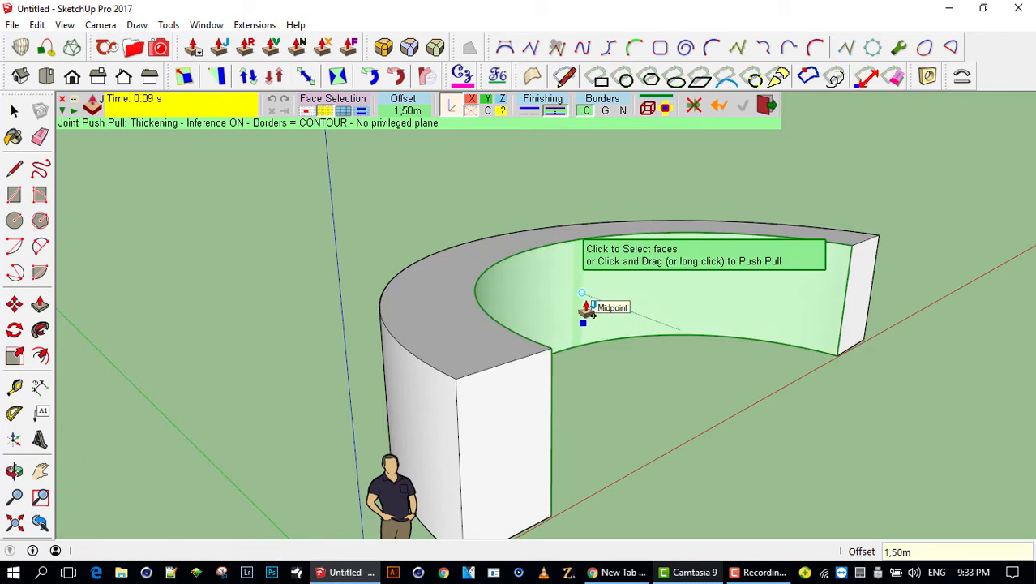
type("20cm")
key("Return")
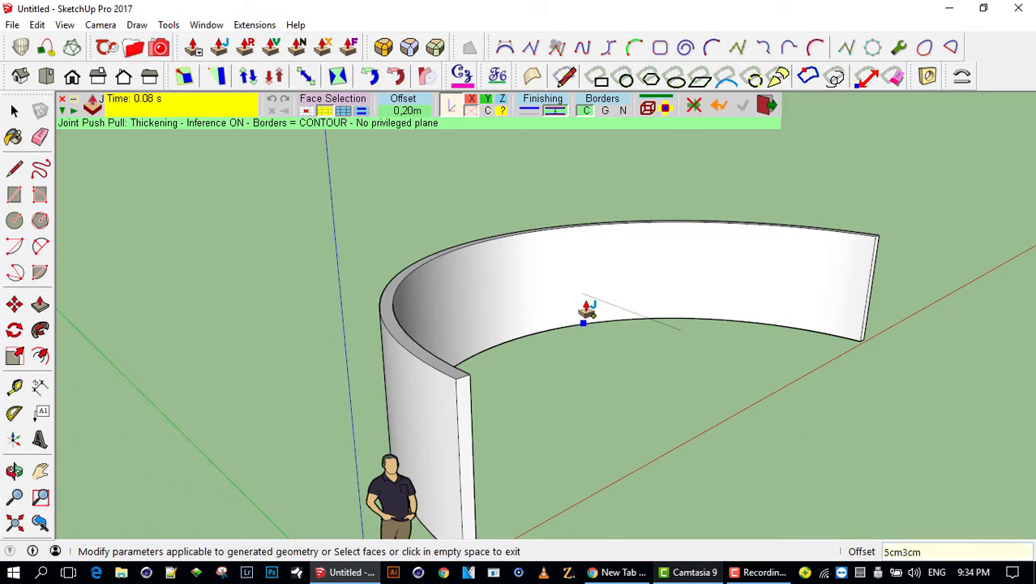
- Set the curved wall's thickening offset to 3 cm and finish the Joint Push Pull operation
key("Return")
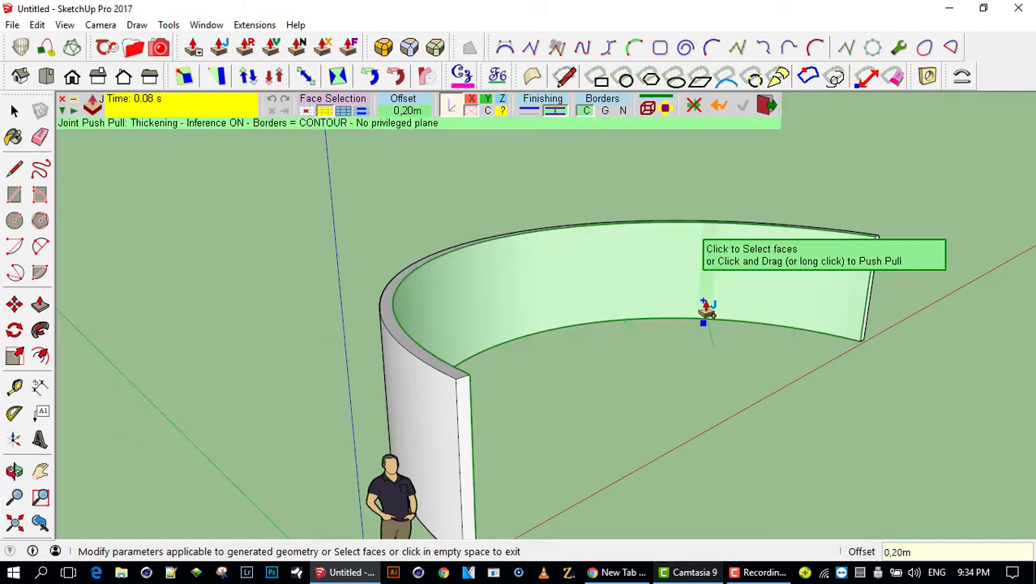
left_click(840, 297)
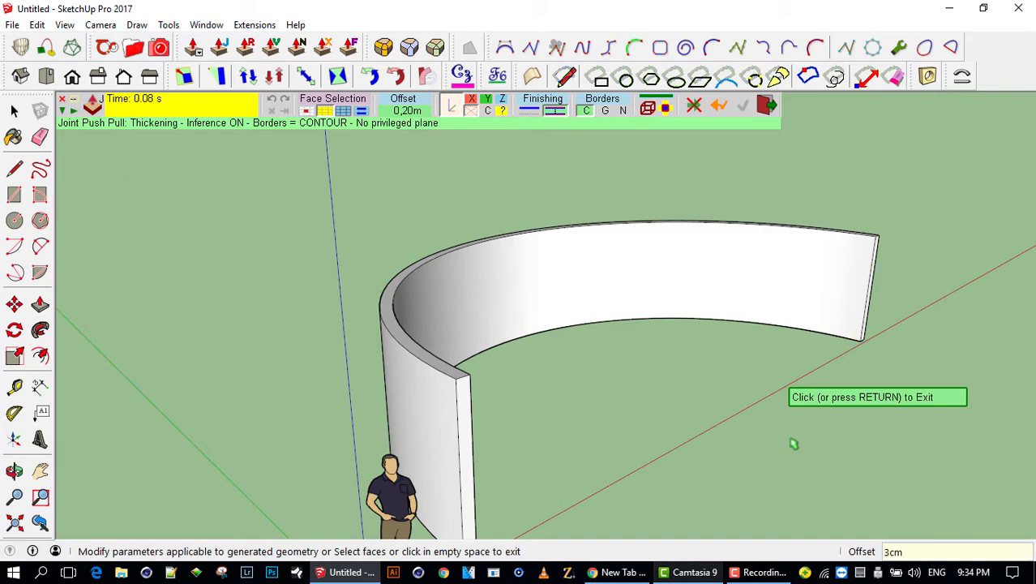
key("Return")
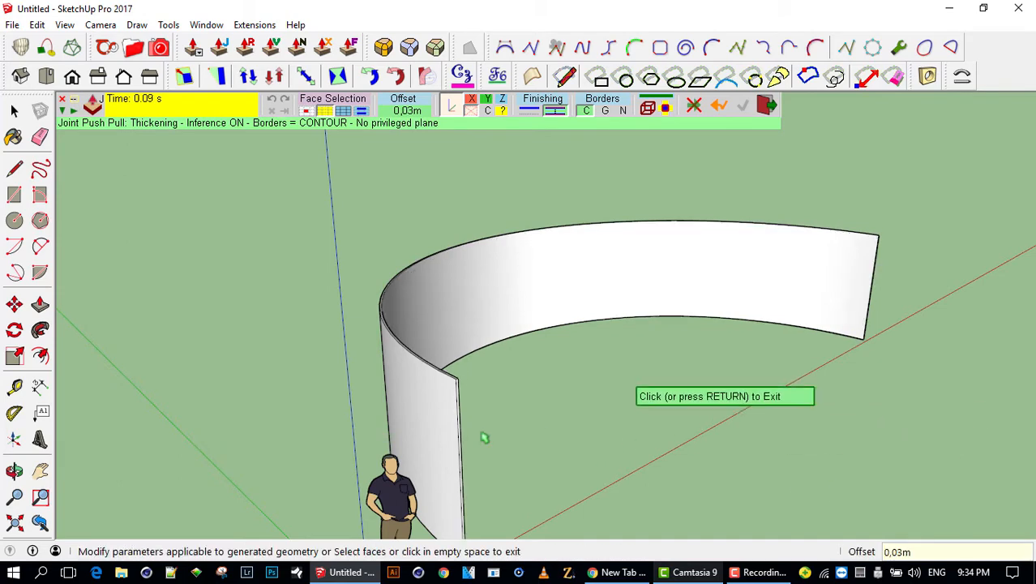
scroll(483, 435, "up", 5)
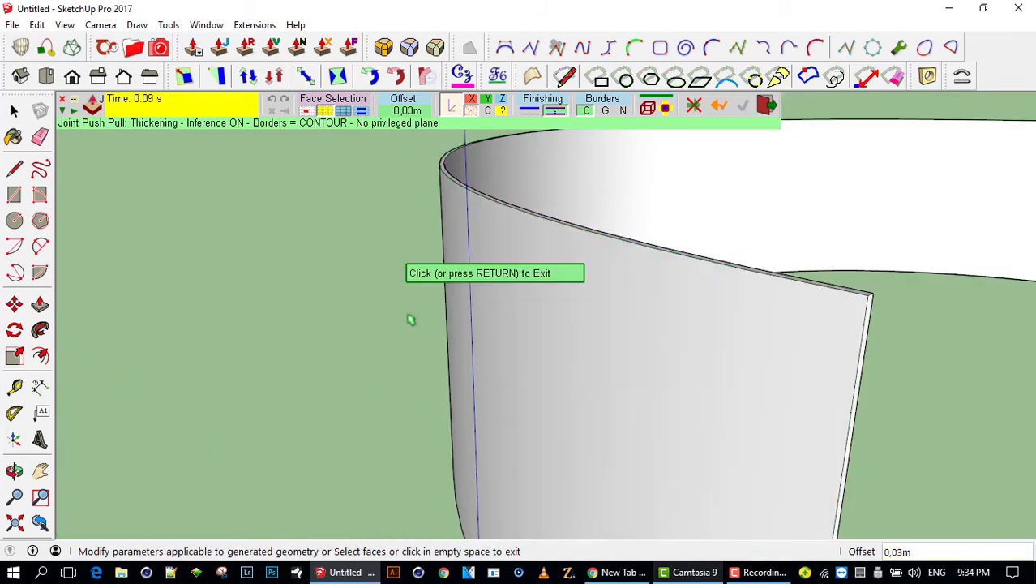
left_click(407, 316)
- Examine the thin thickened curved wall and its end edge from several angles
middle_click_drag(493, 297, 434, 264)
scroll(414, 360, "up", 1)
scroll(420, 355, "down", 4)
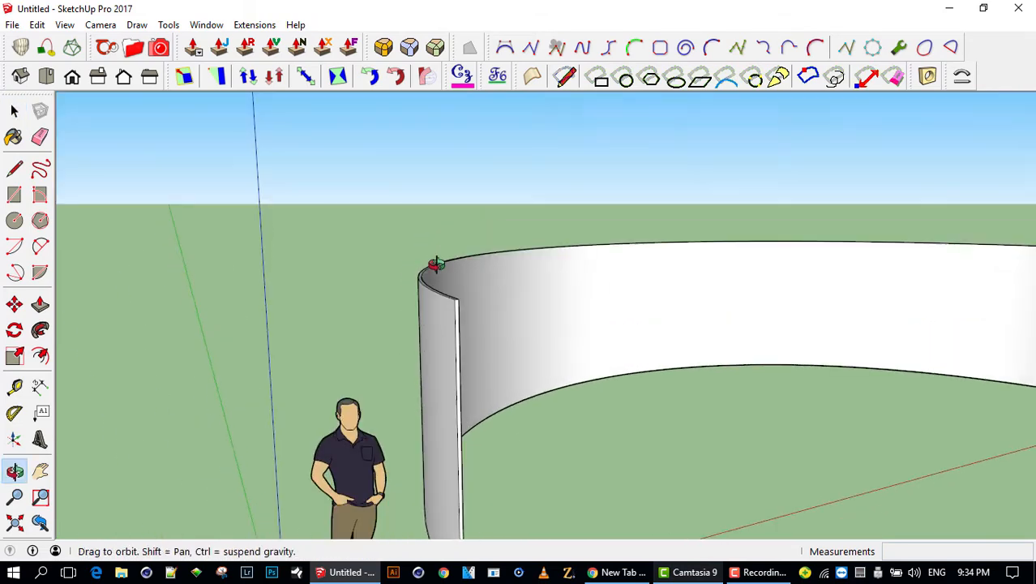
scroll(435, 263, "down", 1)
middle_click_drag(414, 331, 499, 344)
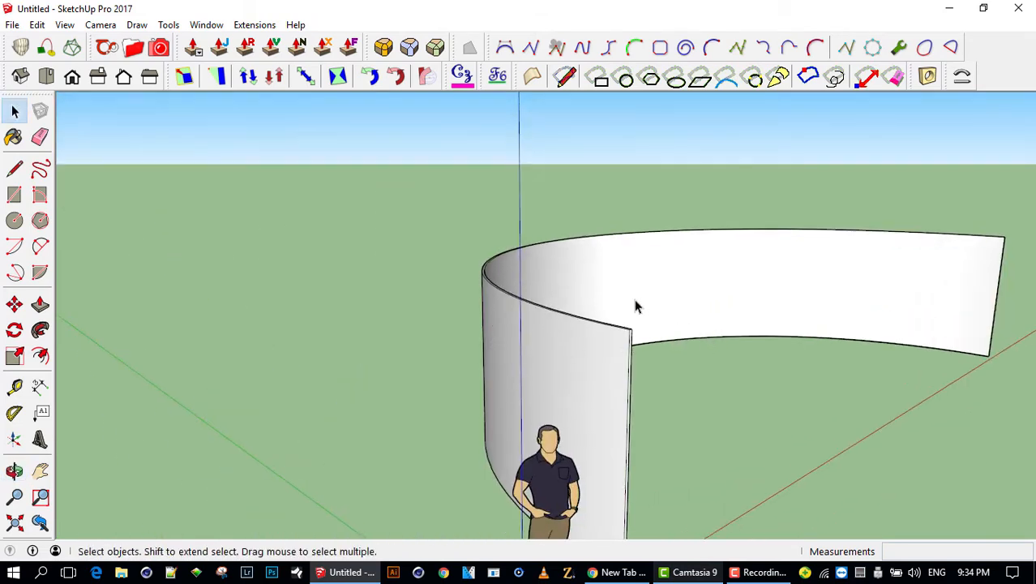
middle_click_drag(636, 305, 511, 275)
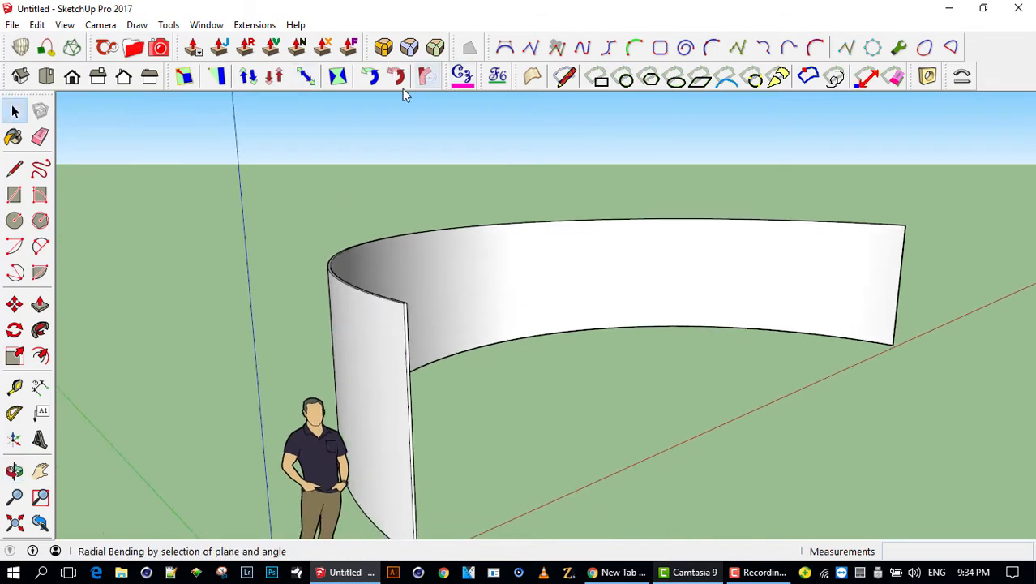
middle_click_drag(469, 243, 491, 306)
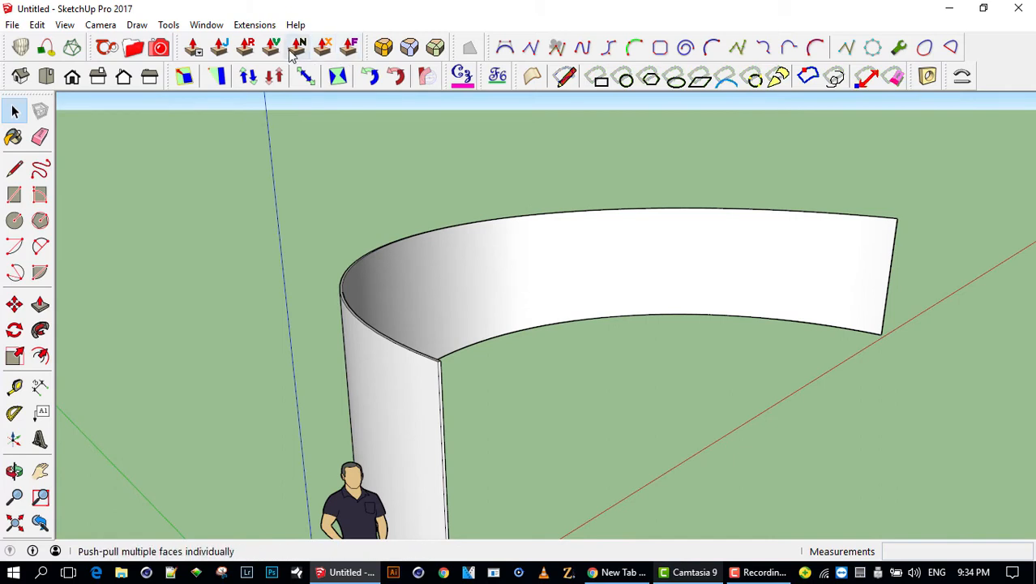
mouse_move(485, 297)
middle_mouse_down()
mouse_move(492, 250)
mouse_move(527, 241)
mouse_move(472, 260)
mouse_move(445, 296)
mouse_move(412, 304)
mouse_move(450, 290)
mouse_move(484, 295)
mouse_move(438, 293)
middle_mouse_up()
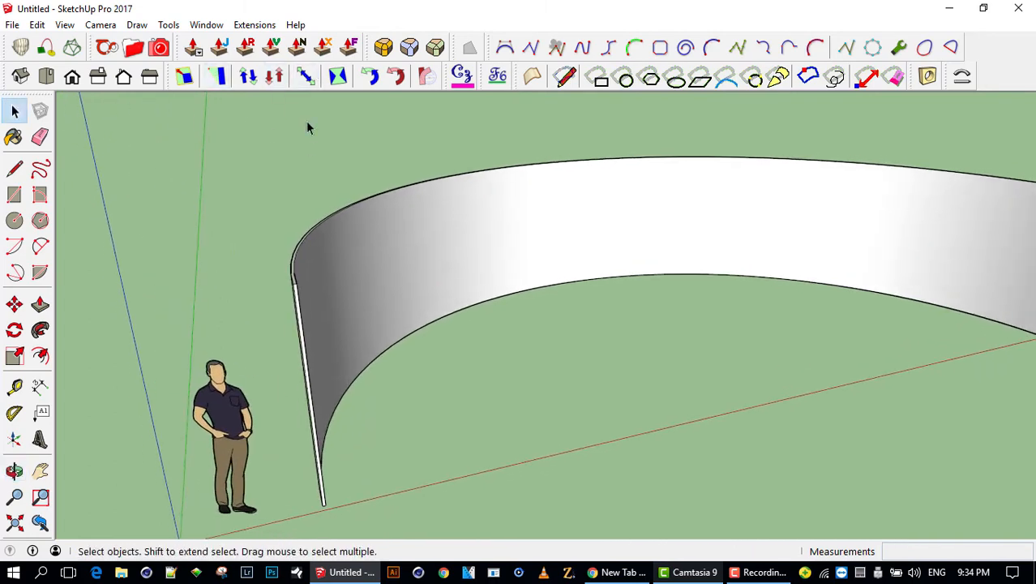
middle_click_drag(353, 260, 486, 288)
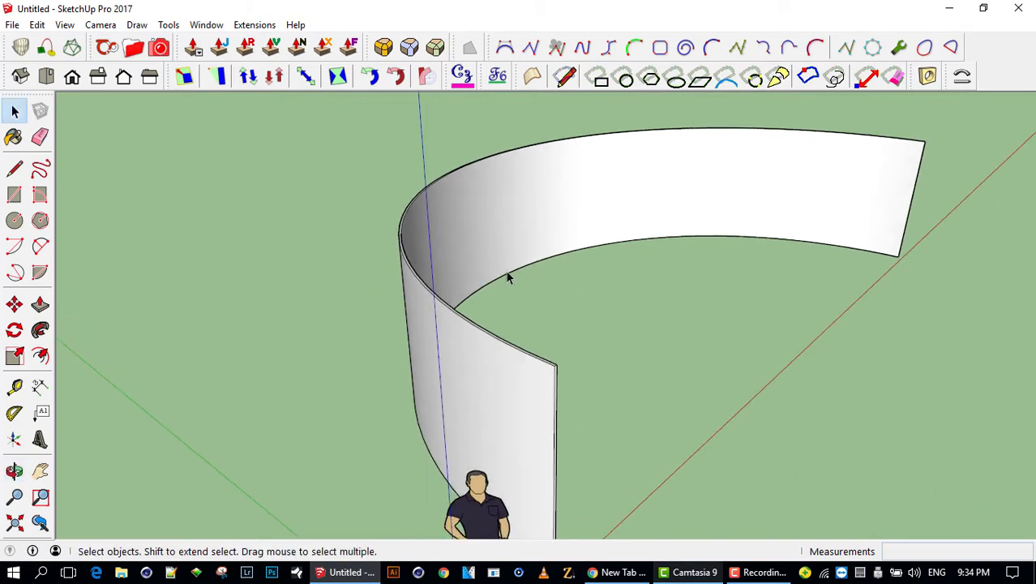
middle_click_drag(502, 248, 374, 280)
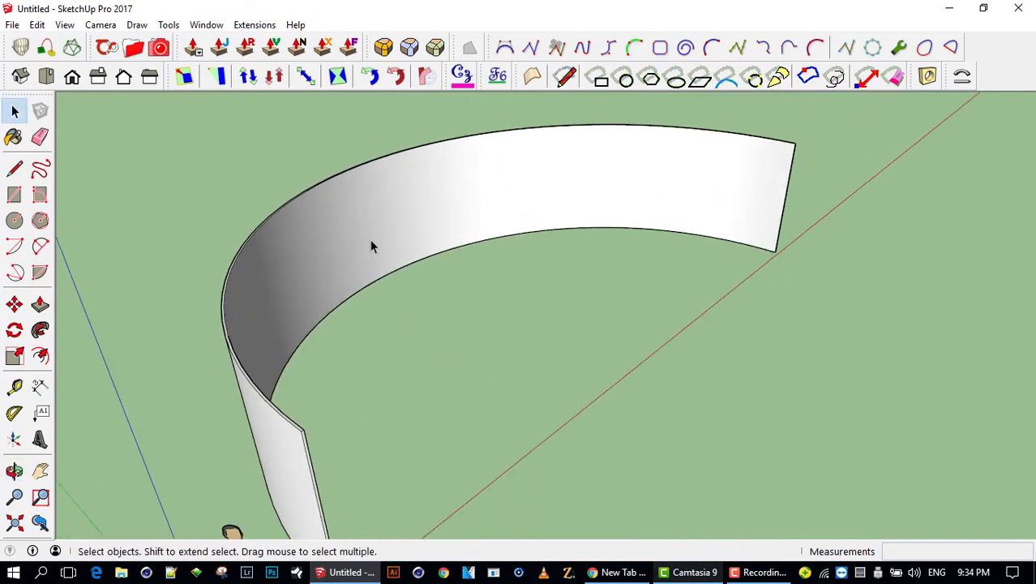
- Thicken the thin curved wall's inner face inward by 25 cm with Joint Push Pull in Thickening mode
middle_click_drag(370, 243, 481, 257)
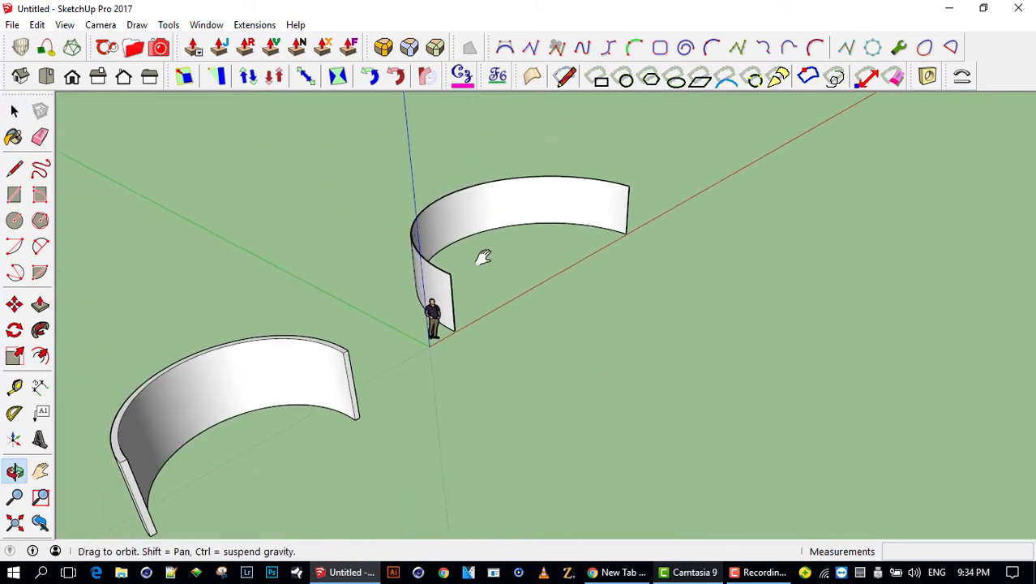
left_click(352, 352)
middle_click_drag(496, 298, 485, 245)
scroll(478, 236, "up", 2)
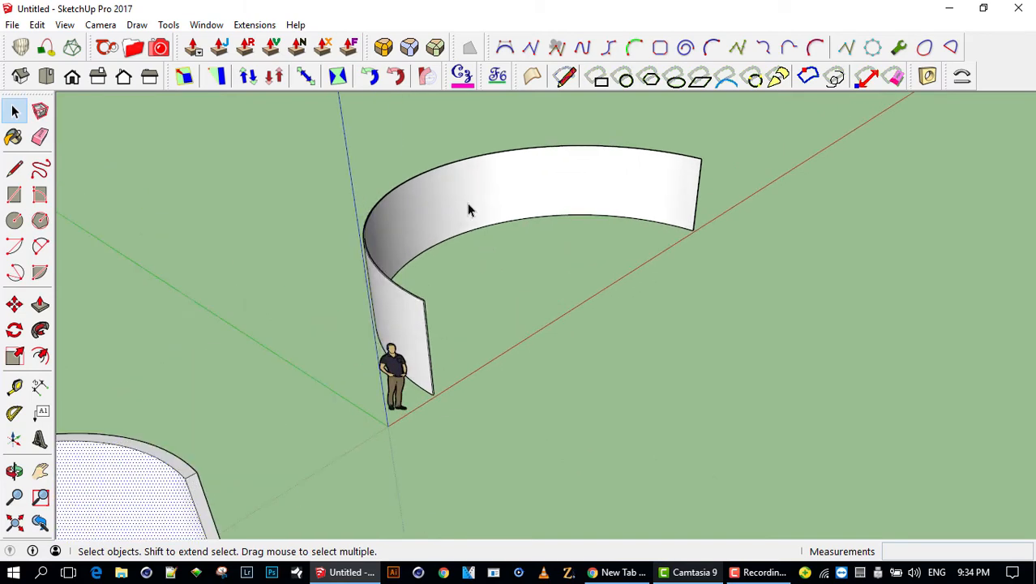
left_click(467, 211)
scroll(464, 212, "up", 2)
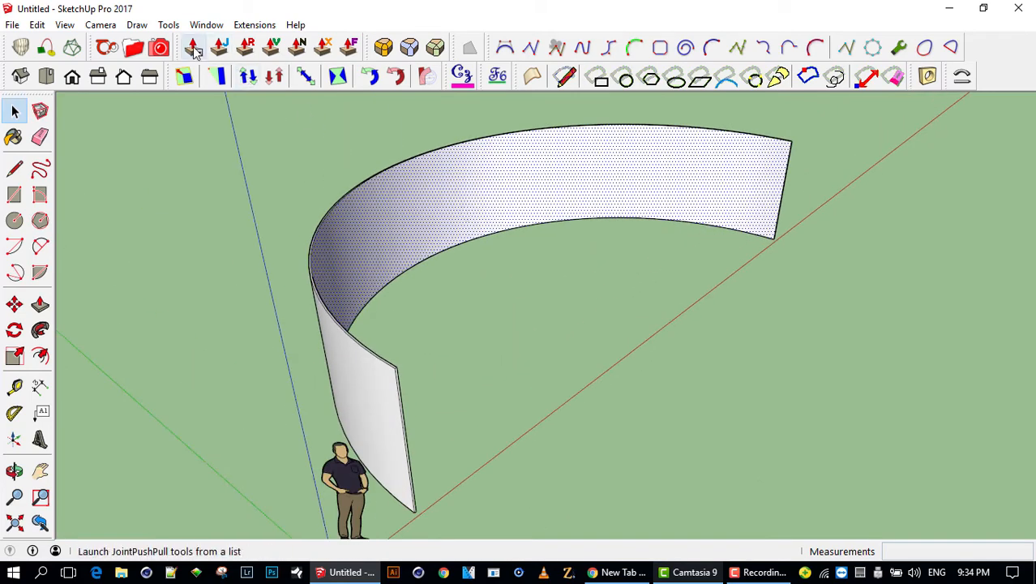
left_click(219, 47)
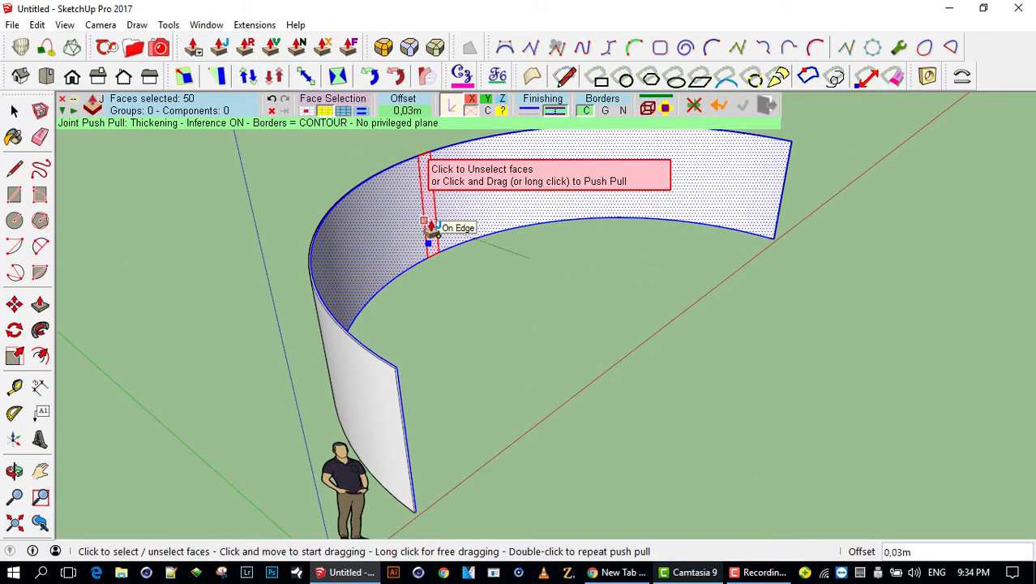
left_click_drag(463, 244, 491, 263)
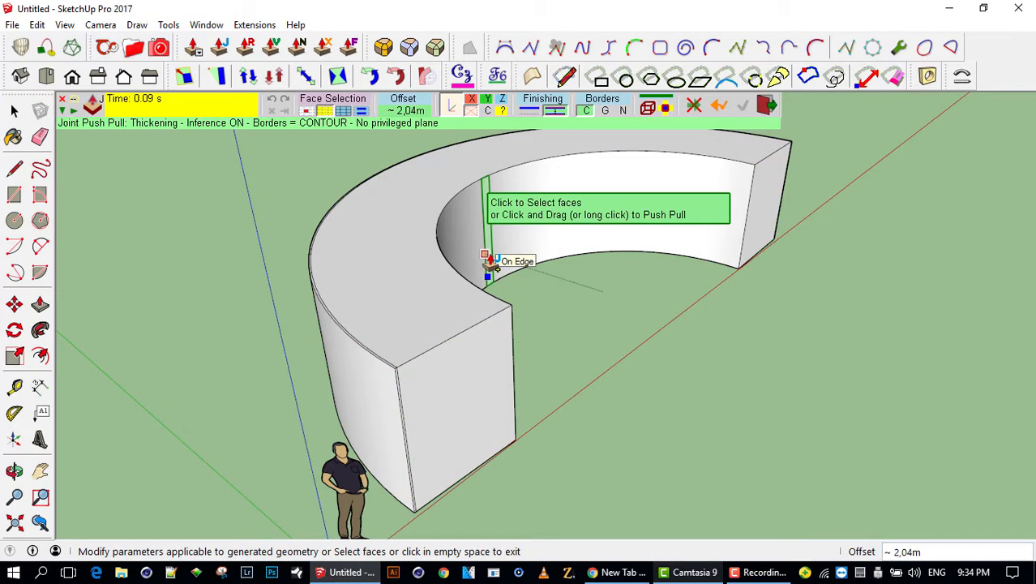
type("25cm")
key("Return")
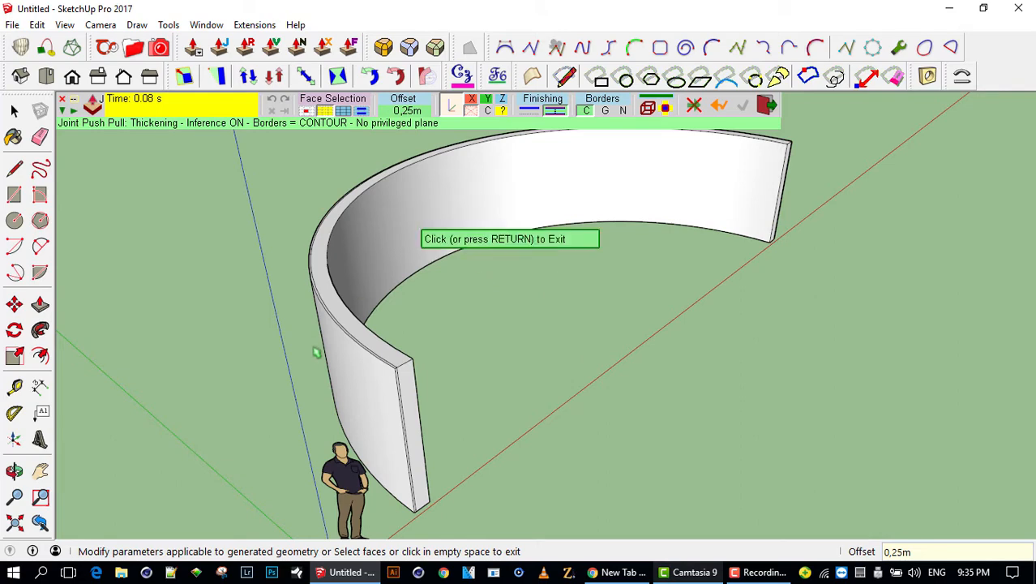
- Inspect the seam at the wall's end, undo the 25 cm thickening and exit Joint Push Pull
middle_click_drag(317, 352, 463, 377)
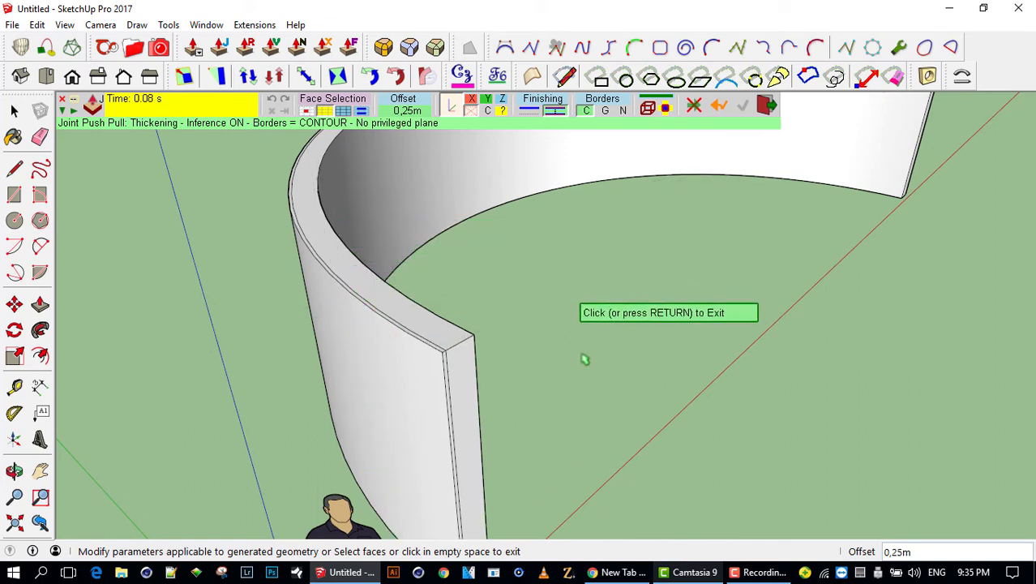
key("ctrl+z")
mouse_move(529, 355)
middle_mouse_down()
mouse_move(477, 329)
mouse_move(509, 360)
middle_mouse_up()
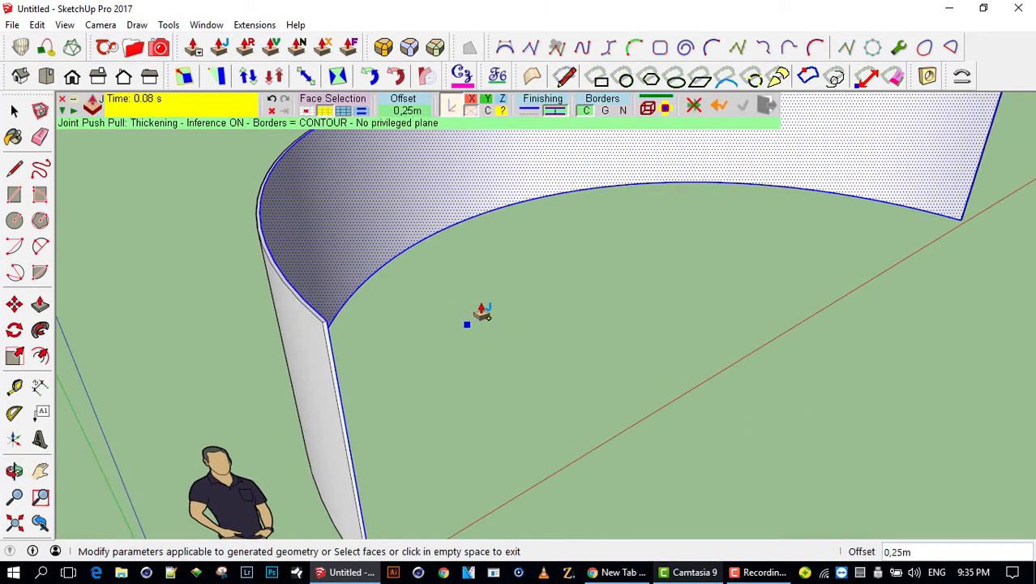
left_click(532, 321)
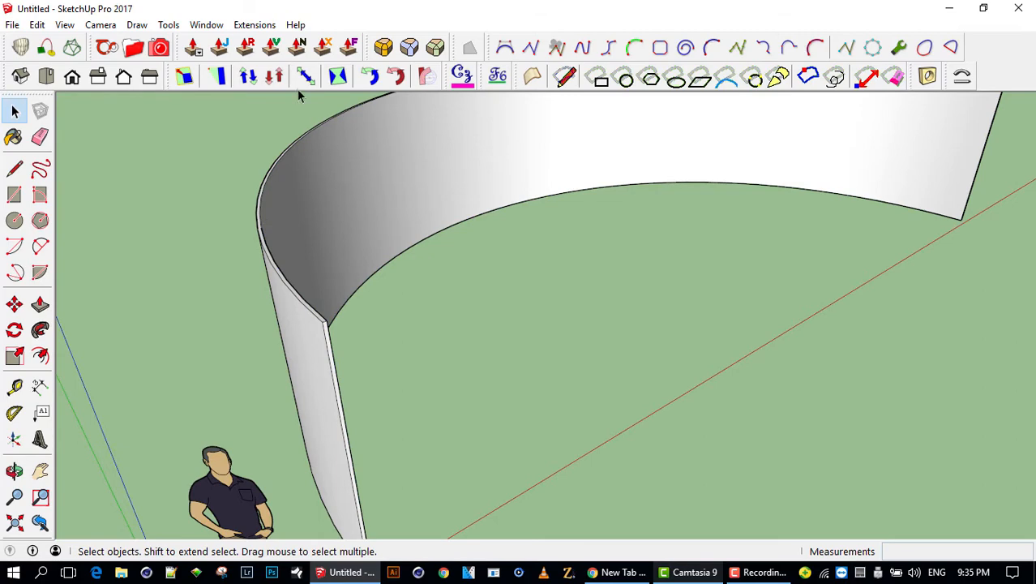
- Extrude the thin wall's inner face inward by 25 cm with Joint Push Pull in Push-Pull finishing mode
left_click(376, 199)
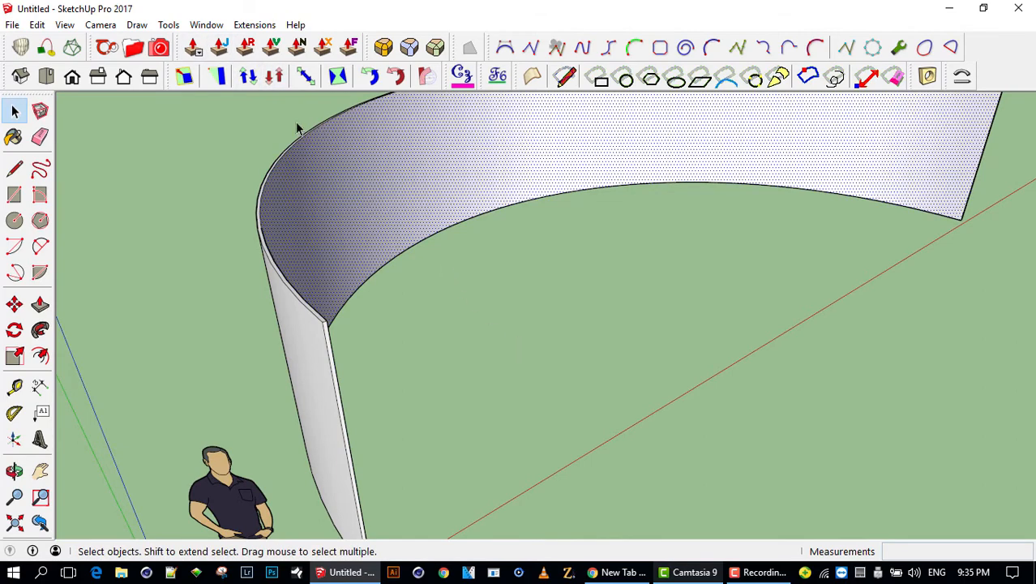
left_click(219, 47)
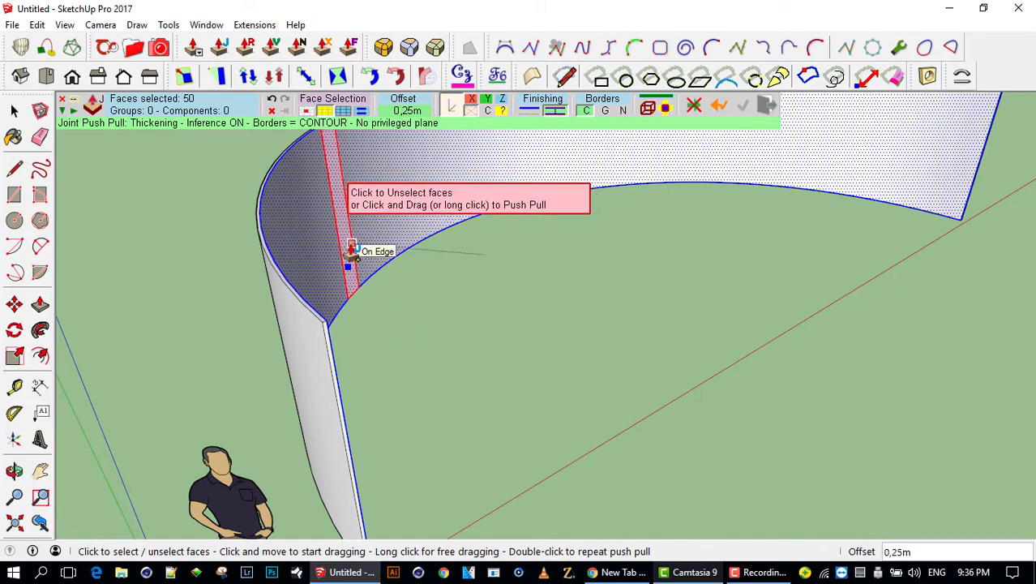
key("ctrl")
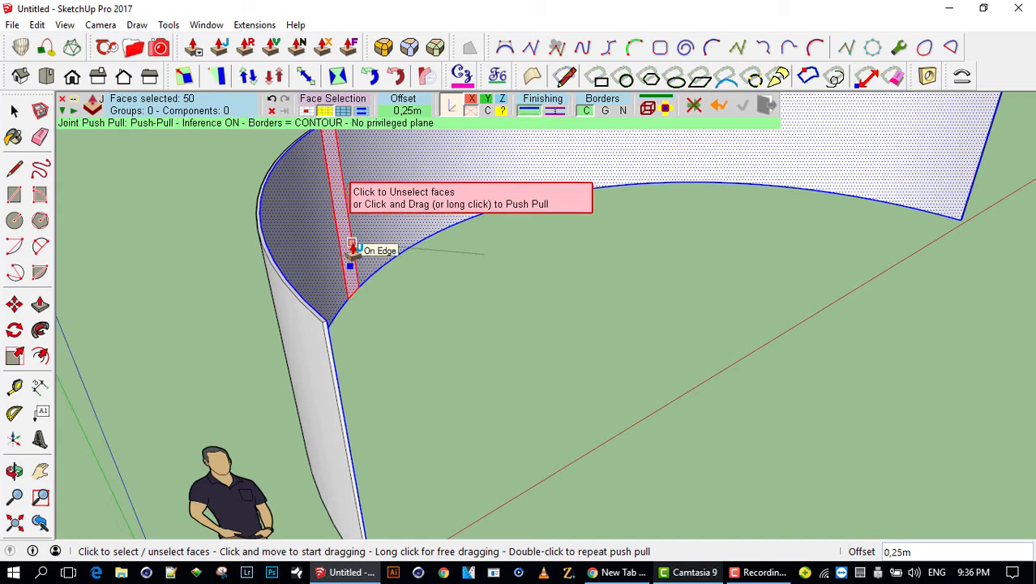
left_click_drag(351, 248, 389, 261)
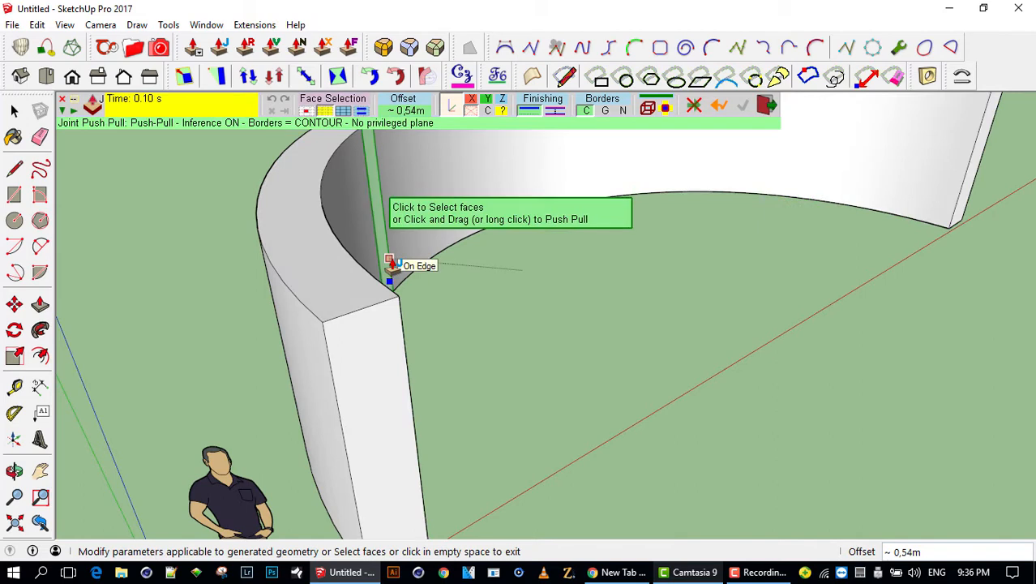
type("25cm")
key("Return")
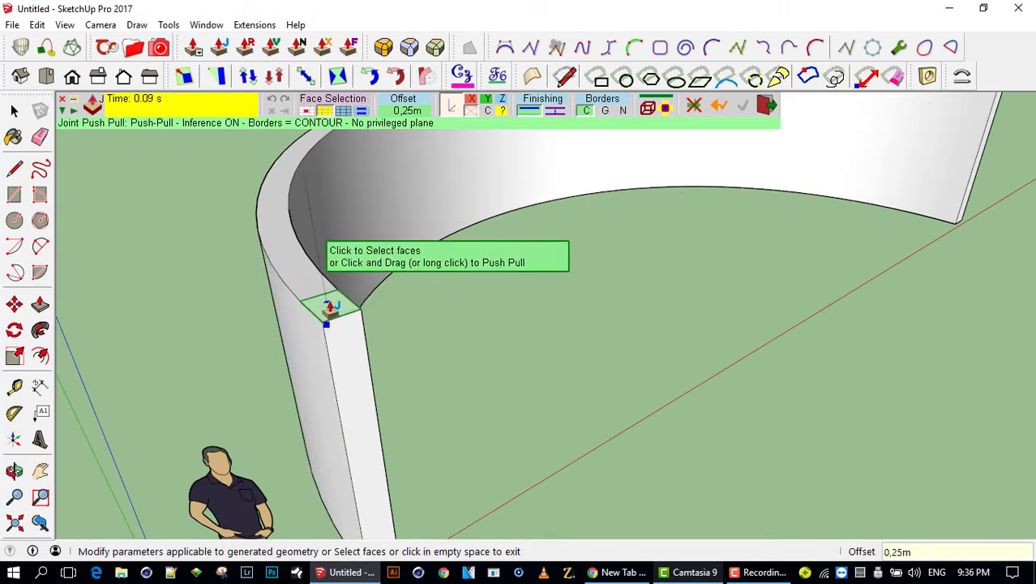
key("space")
middle_click_drag(301, 308, 498, 306)
scroll(308, 336, "down", 3)
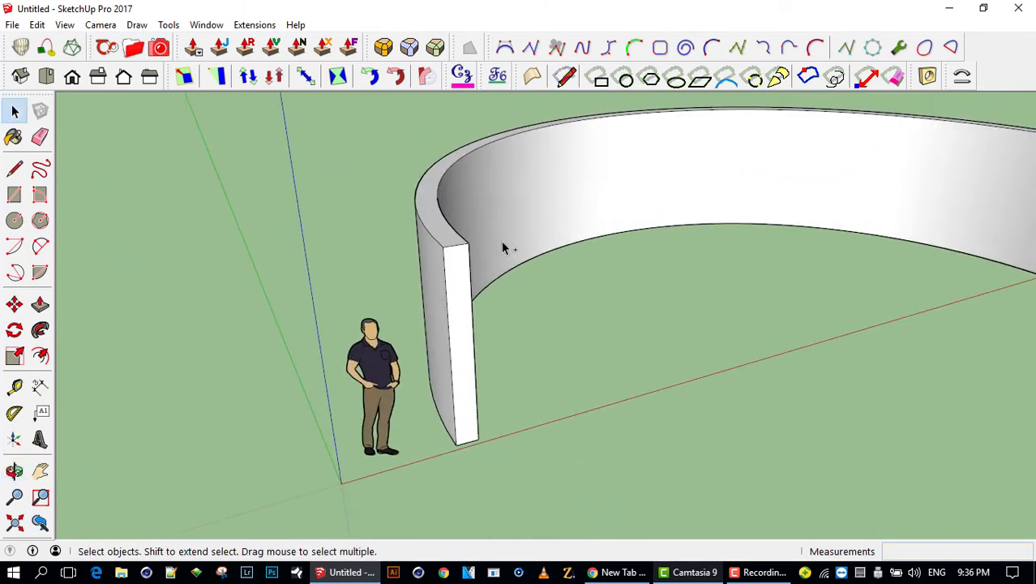
- Undo back to the single-face curved wall and select it for Joint Push Pull with Push-Pull finishing
mouse_move(505, 243)
middle_mouse_down()
mouse_move(518, 254)
mouse_move(525, 236)
mouse_move(504, 296)
mouse_move(551, 234)
middle_mouse_up()
left_click(522, 250)
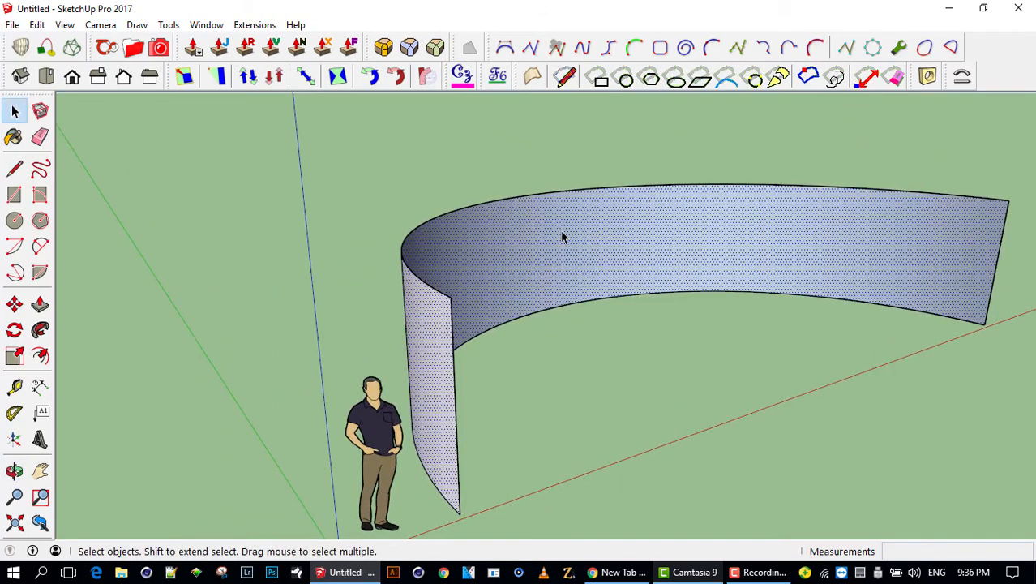
left_click(220, 49)
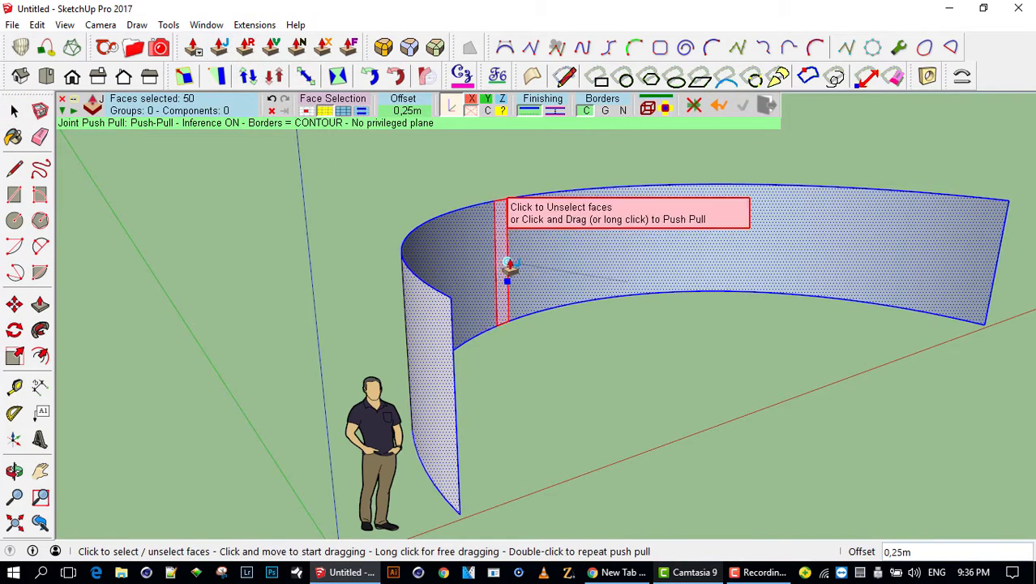
scroll(496, 271, "up", 1)
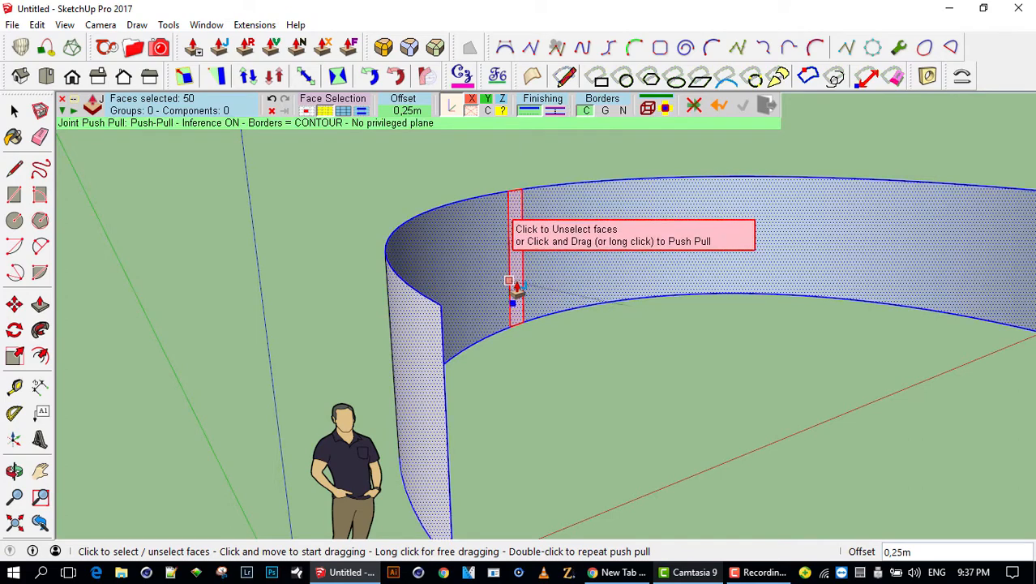
key("ctrl")
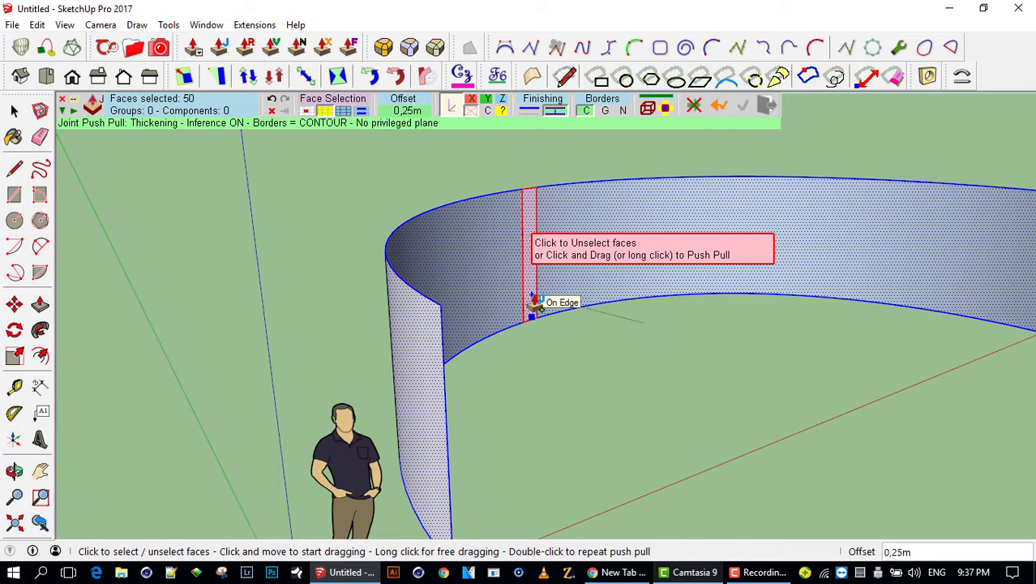
key("ctrl")
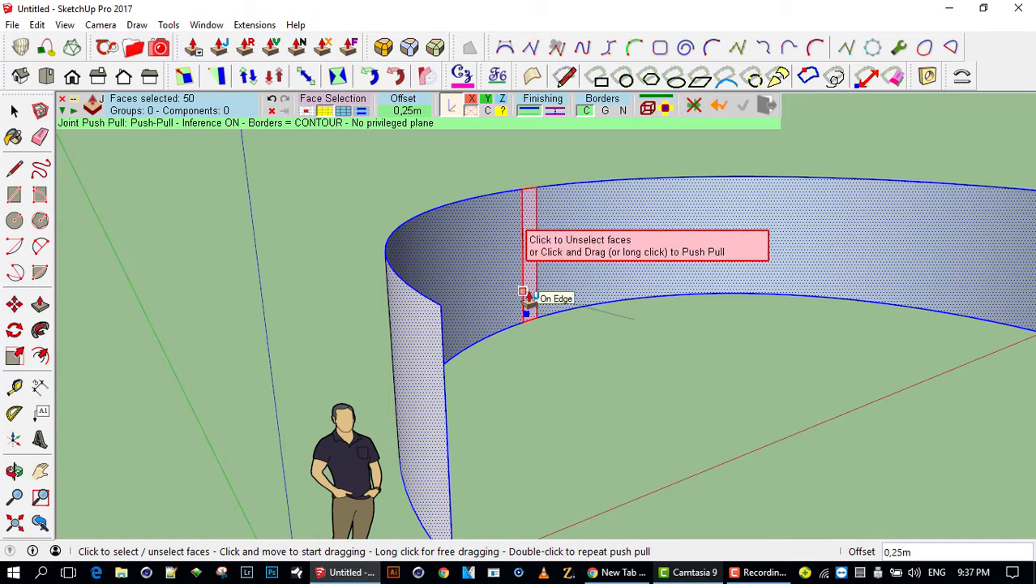
- Offset the single-face curved wall inward by about 0.77 m in Push-Pull finishing mode and undo the result
left_click_drag(528, 300, 555, 297)
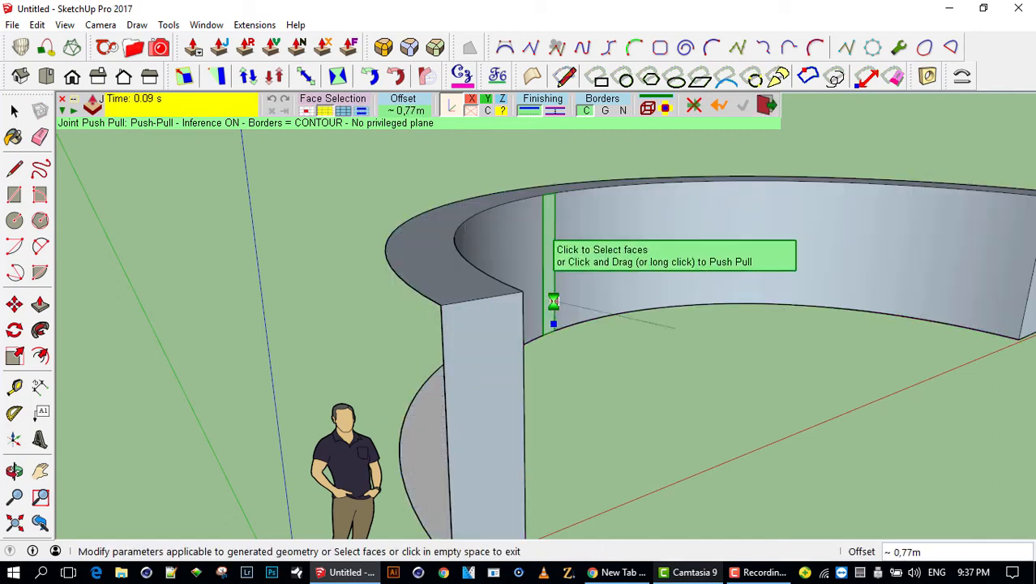
mouse_move(504, 347)
middle_mouse_down()
mouse_move(612, 314)
mouse_move(489, 327)
mouse_move(464, 338)
mouse_move(474, 342)
middle_mouse_up()
left_click(611, 317)
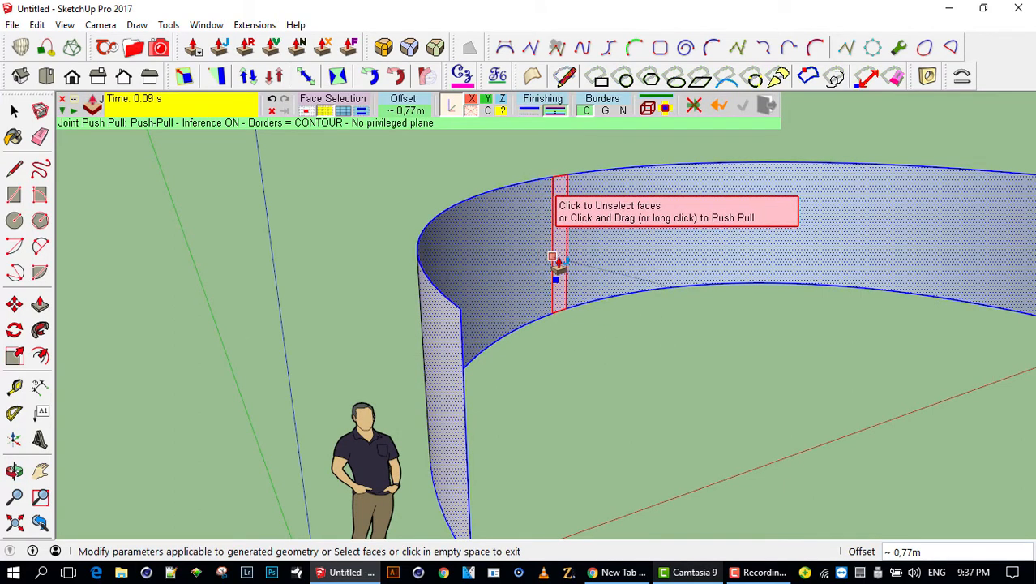
- Thicken the single-face curved wall inward by 25 cm with Joint Push Pull in Thickening finishing mode and exit the tool
key("ctrl")
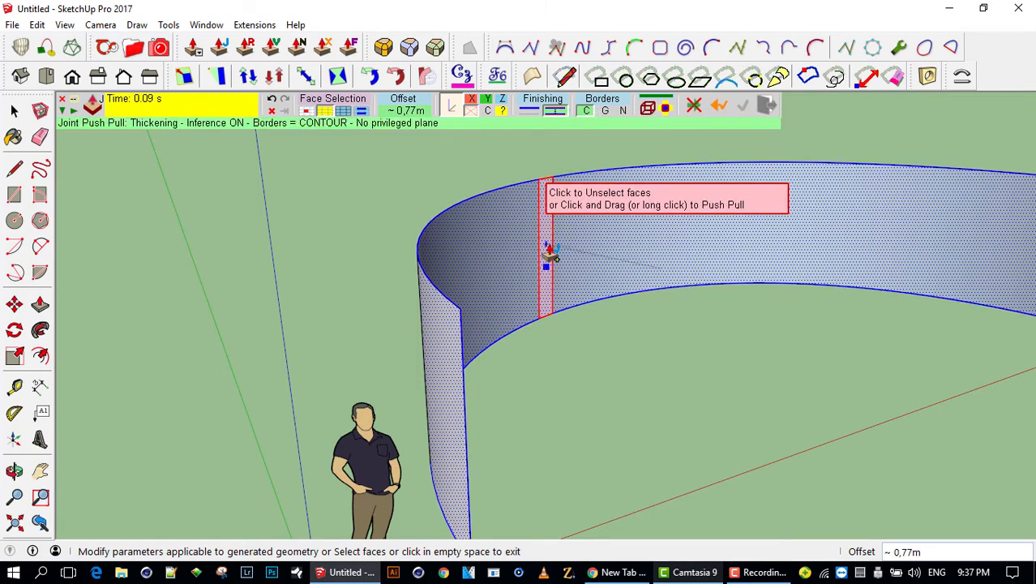
left_click_drag(552, 247, 579, 282)
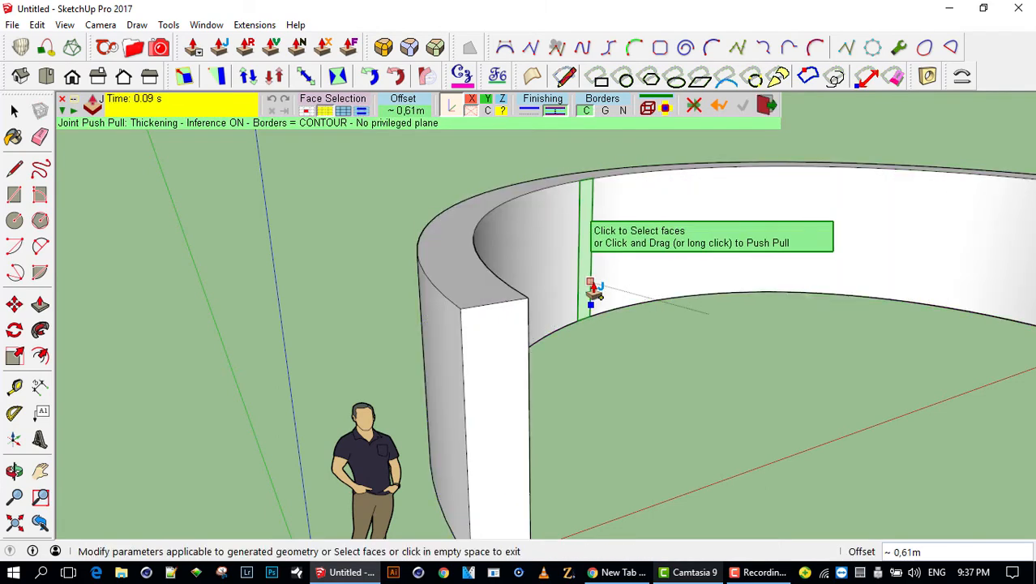
type("25cm")
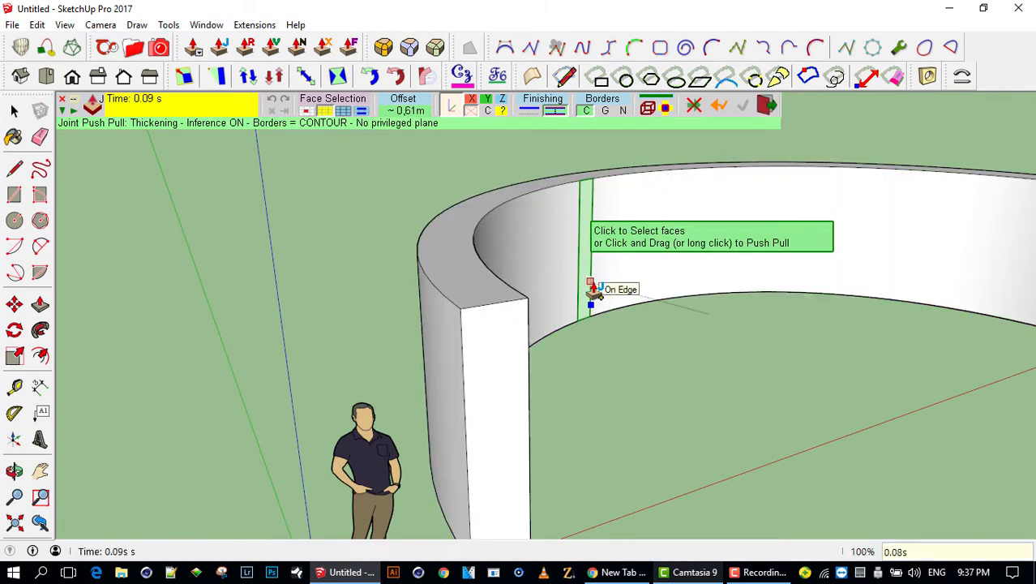
key("Return")
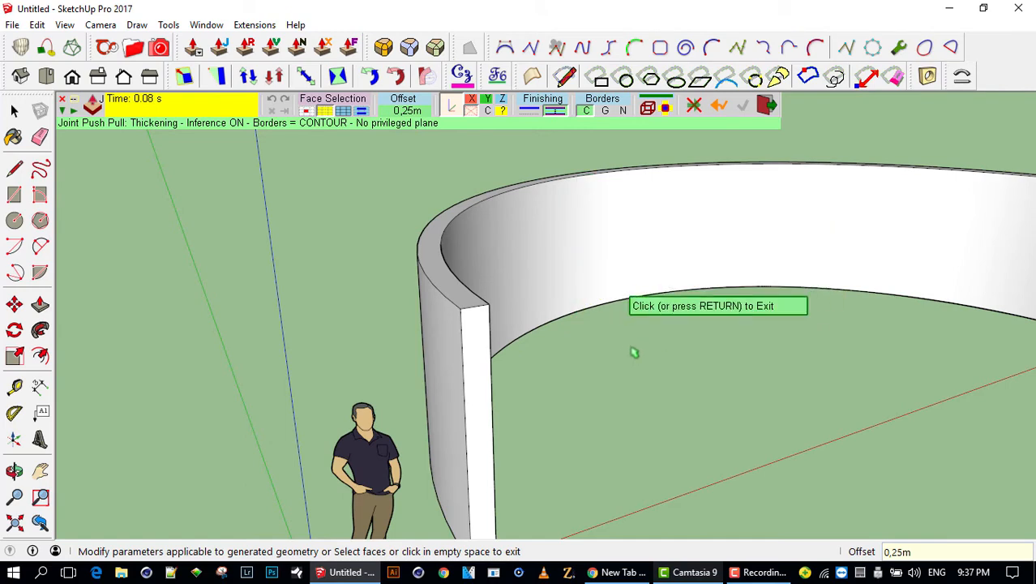
left_click(634, 350)
- Offset the wall's inner face by about 0.39 m with Joint Push Pull in Thickening finishing mode and undo the result
middle_click_drag(640, 347, 596, 275)
left_click(582, 250)
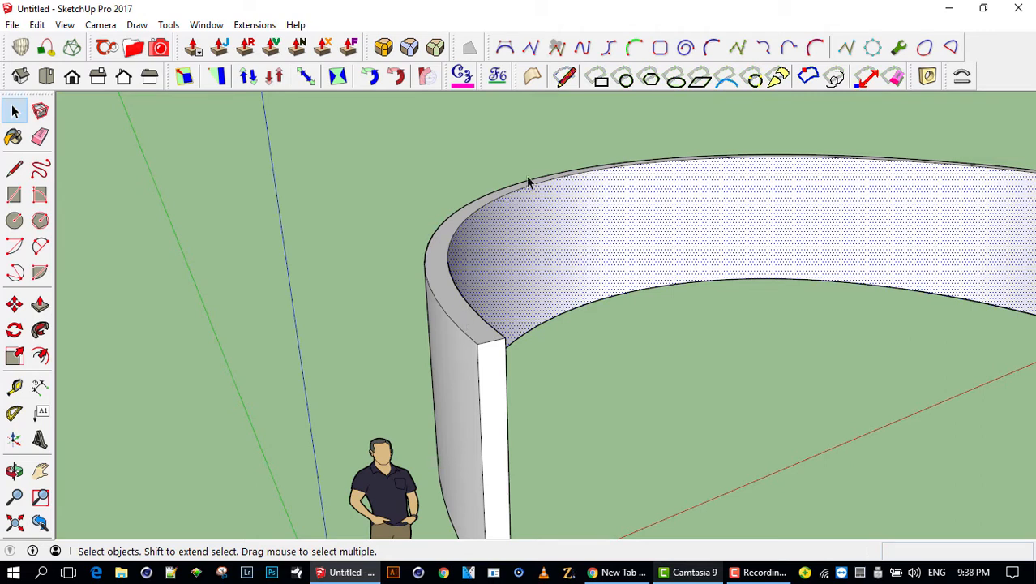
left_click(219, 47)
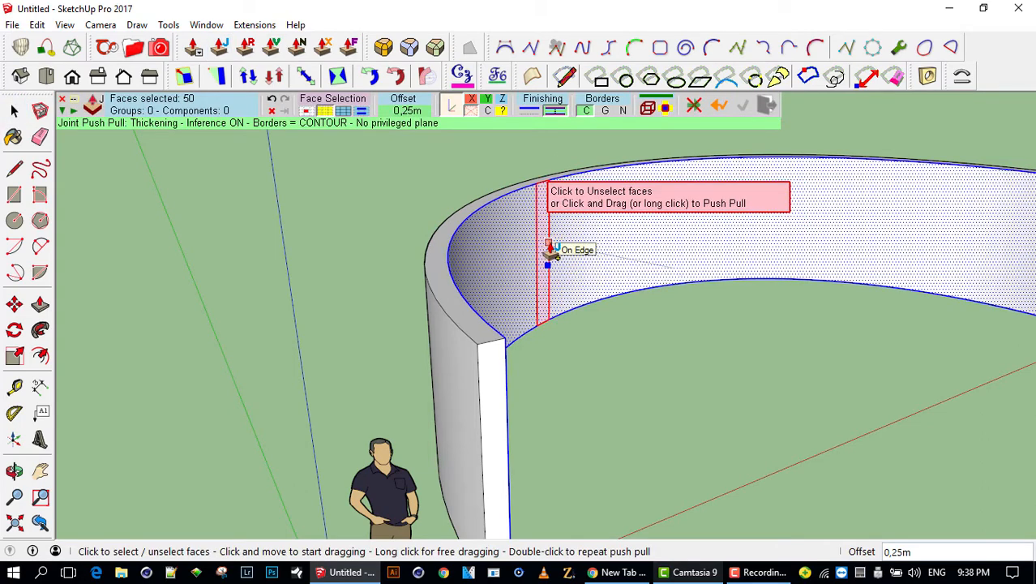
left_click_drag(550, 253, 568, 260)
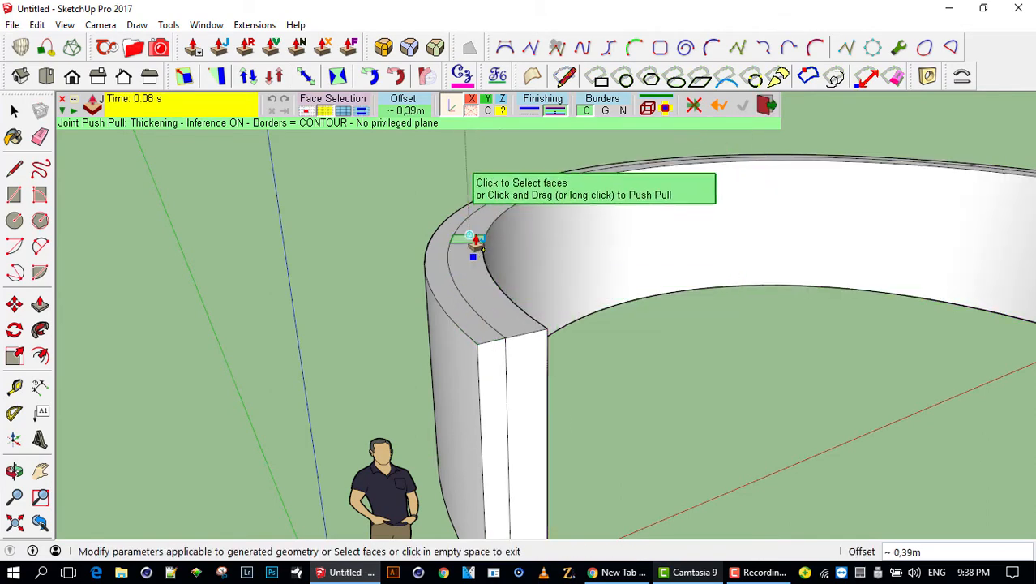
left_click(553, 299)
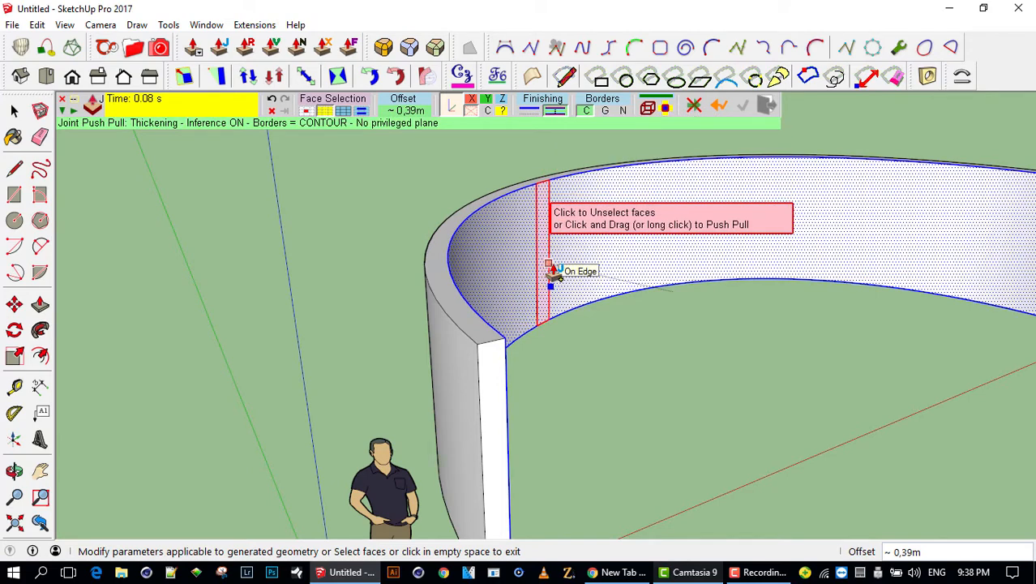
- Extrude the wall's inner face inward by about 0.32 m in Push-Pull finishing mode and exit Joint Push Pull
left_click_drag(551, 273, 561, 278)
middle_click_drag(562, 277, 608, 346)
scroll(537, 362, "down", 3)
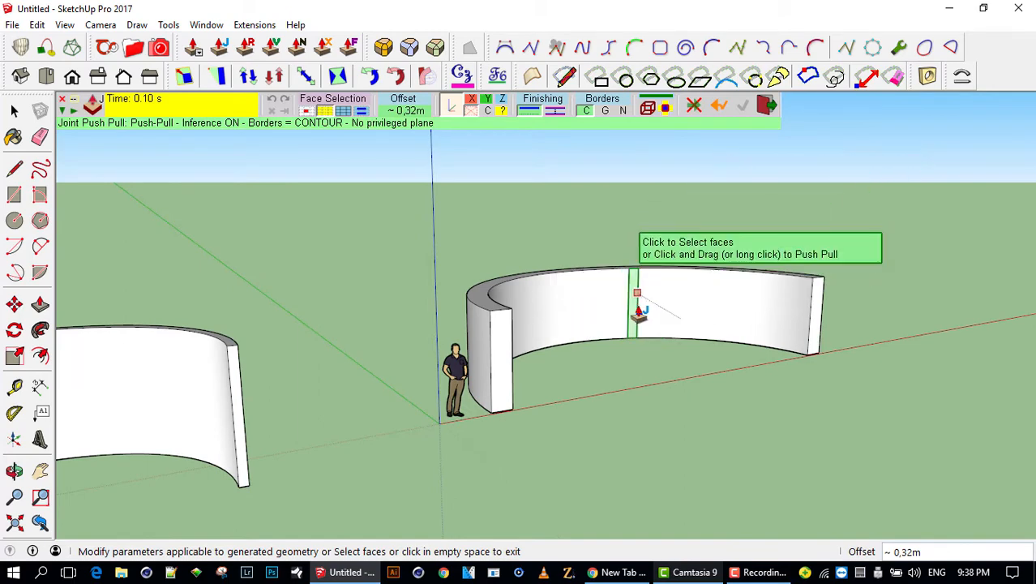
middle_click_drag(634, 301, 626, 381)
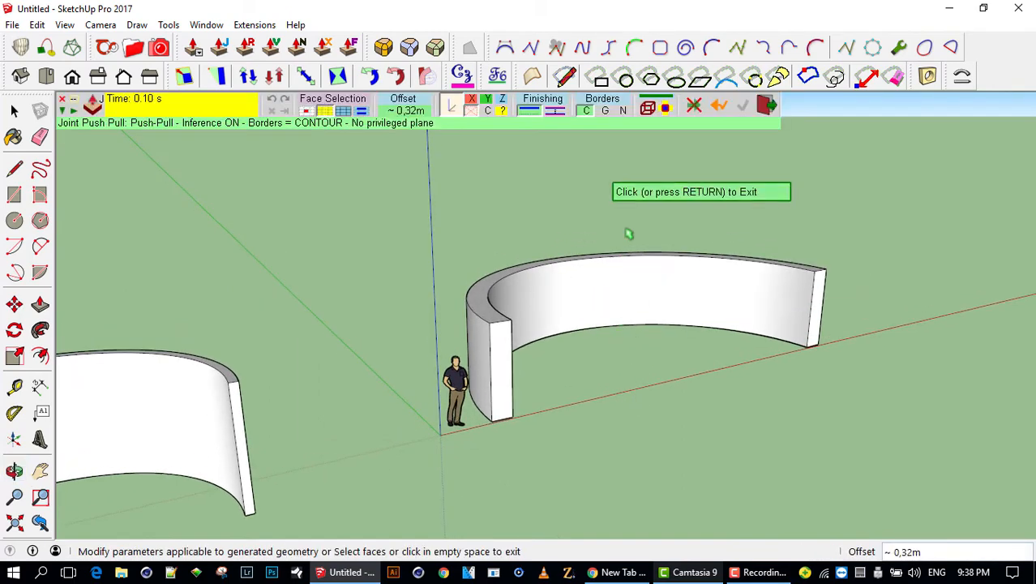
left_click(664, 207)
middle_click_drag(631, 231, 709, 300)
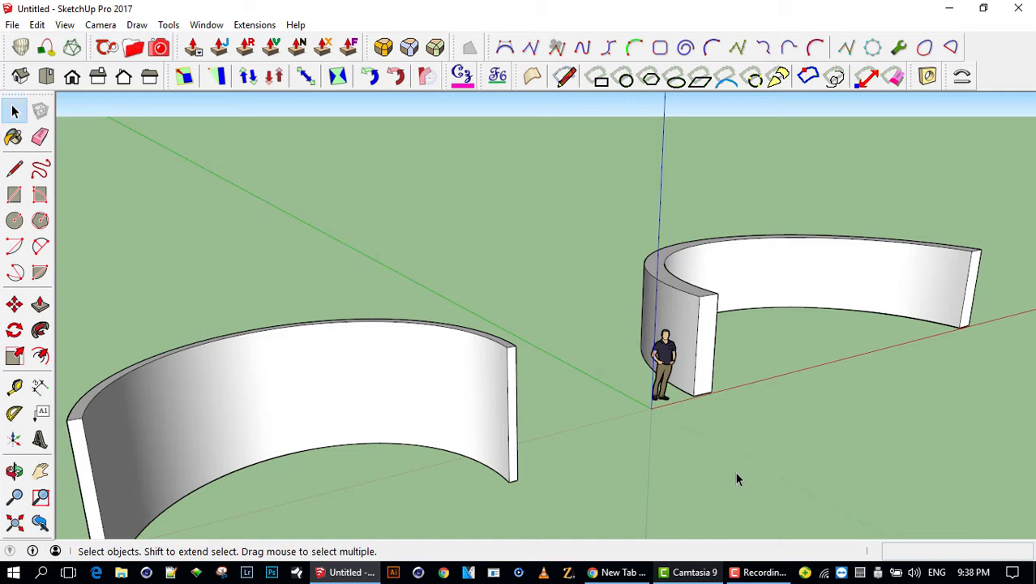
- Delete both curved walls, leaving only the human figure in the model
scroll(651, 425, "down", 3)
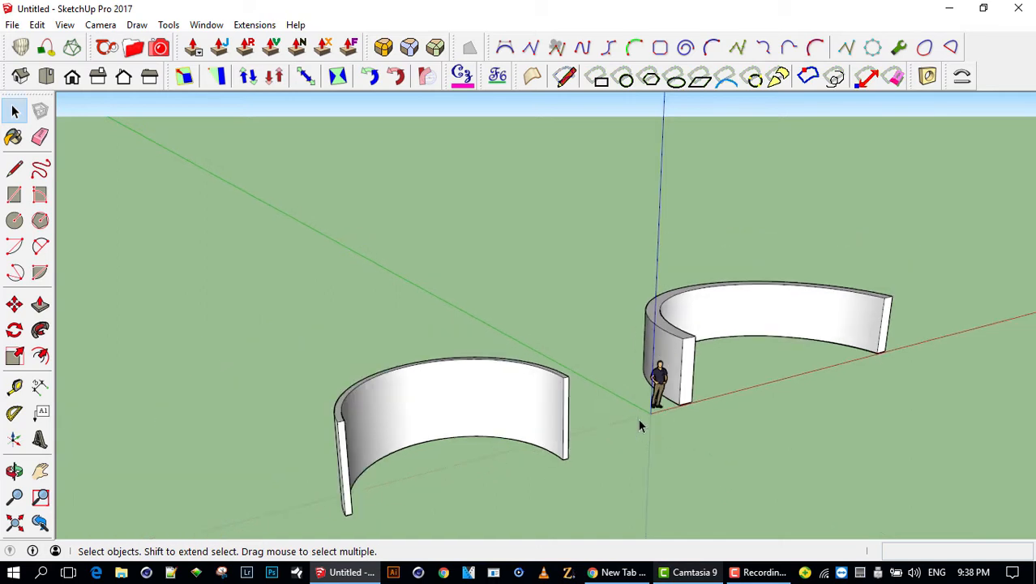
left_click(488, 374)
left_click_drag(208, 277, 594, 544)
key("Delete")
left_click(749, 313)
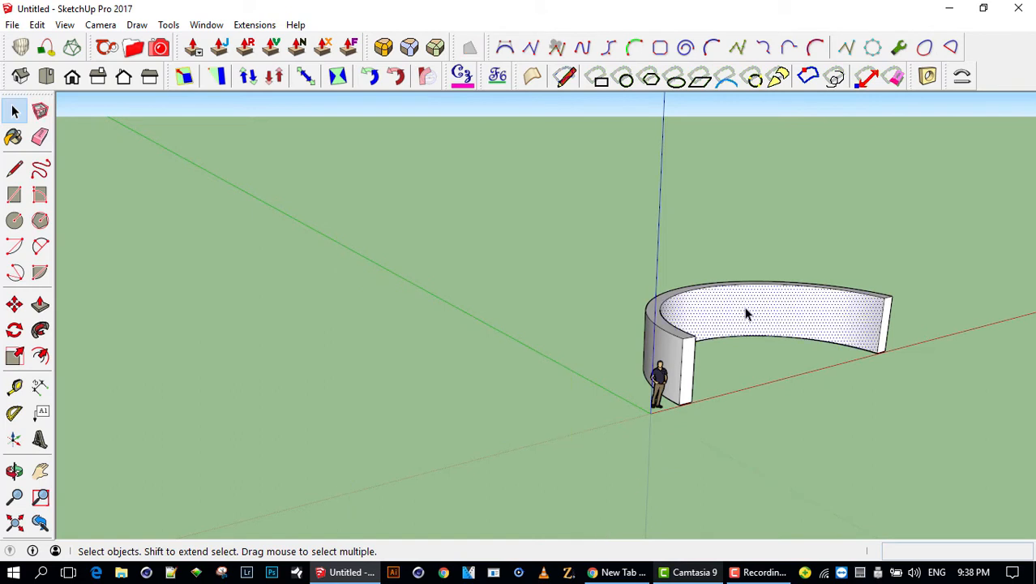
key("Delete")
middle_click_drag(743, 308, 637, 347)
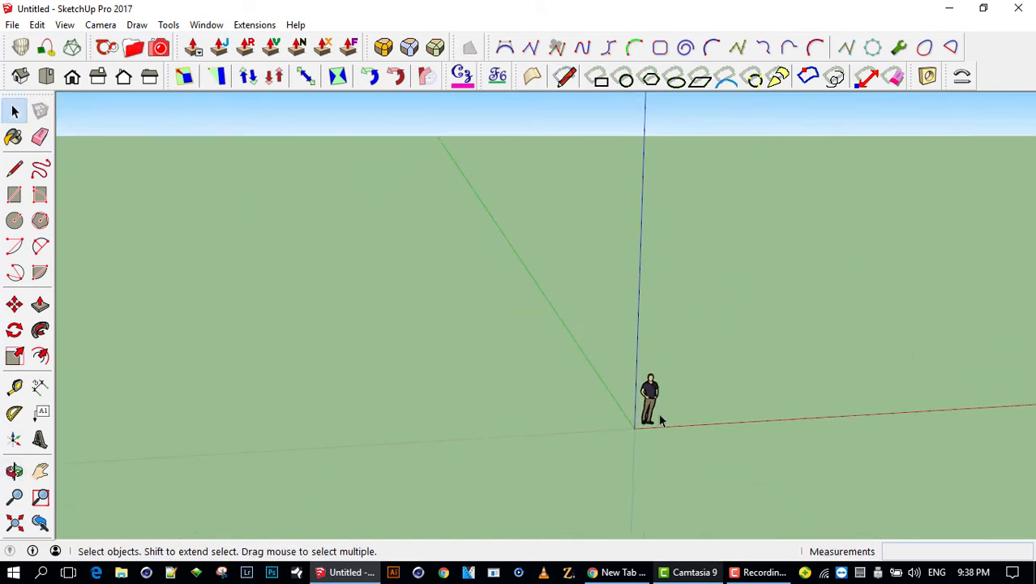
- Switch the camera to the standard Right view and frame the empty space beside the human figure
scroll(659, 421, "up", 6)
mouse_move(641, 396)
middle_mouse_down("shift")
mouse_move(395, 329)
mouse_move(404, 331)
middle_mouse_up("shift")
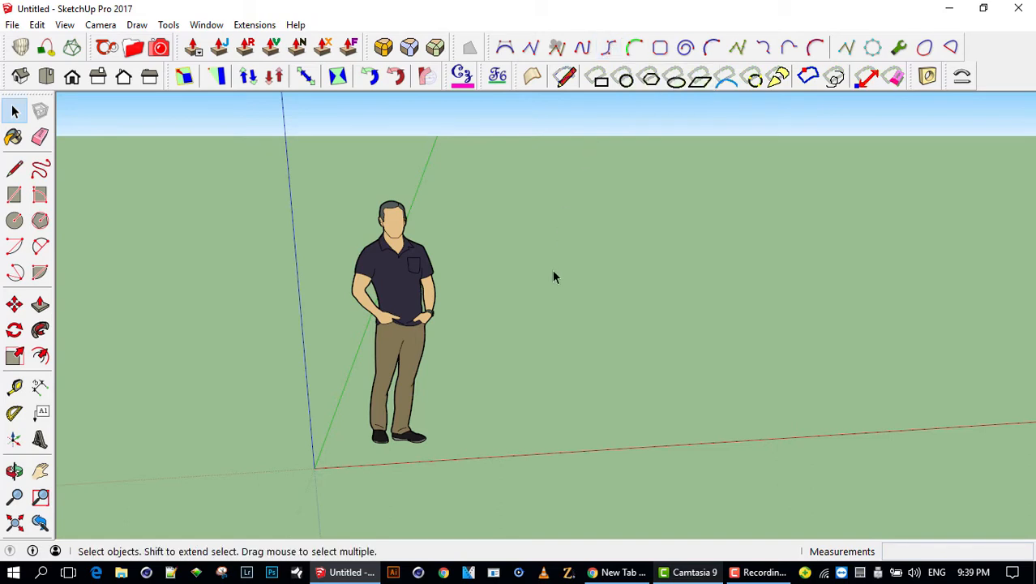
middle_click_drag(527, 328, 507, 360)
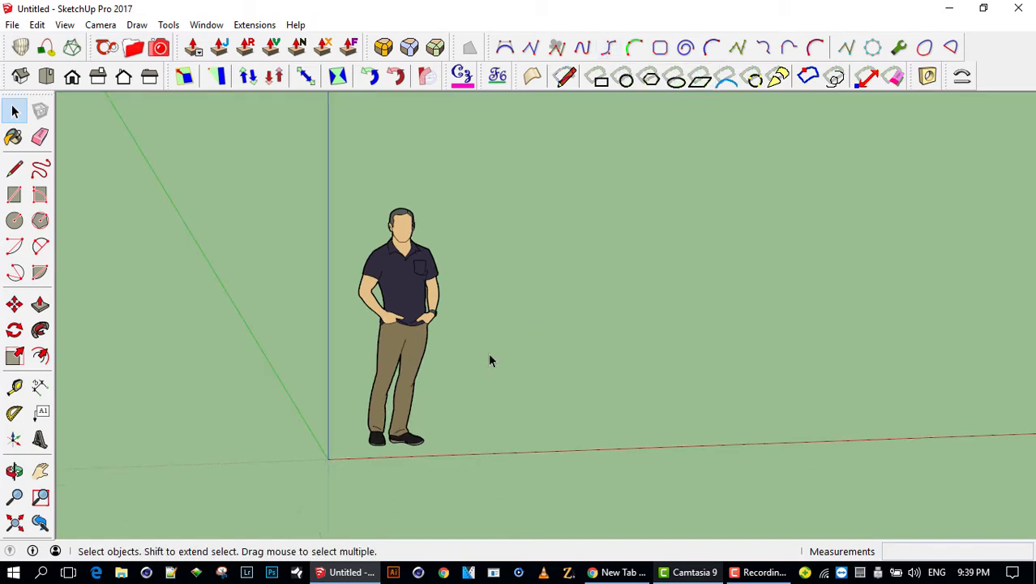
left_click(98, 76)
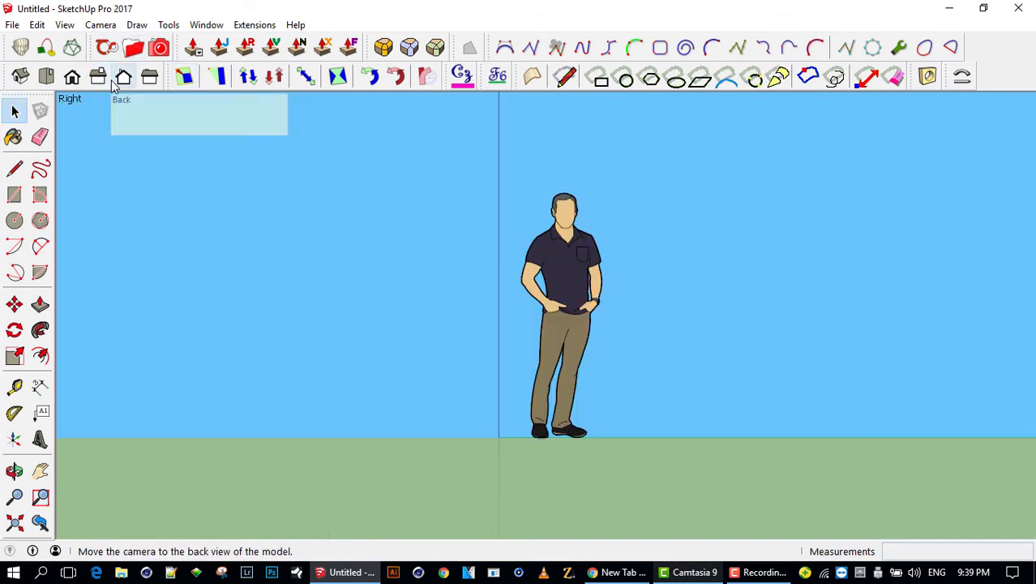
left_click(567, 273)
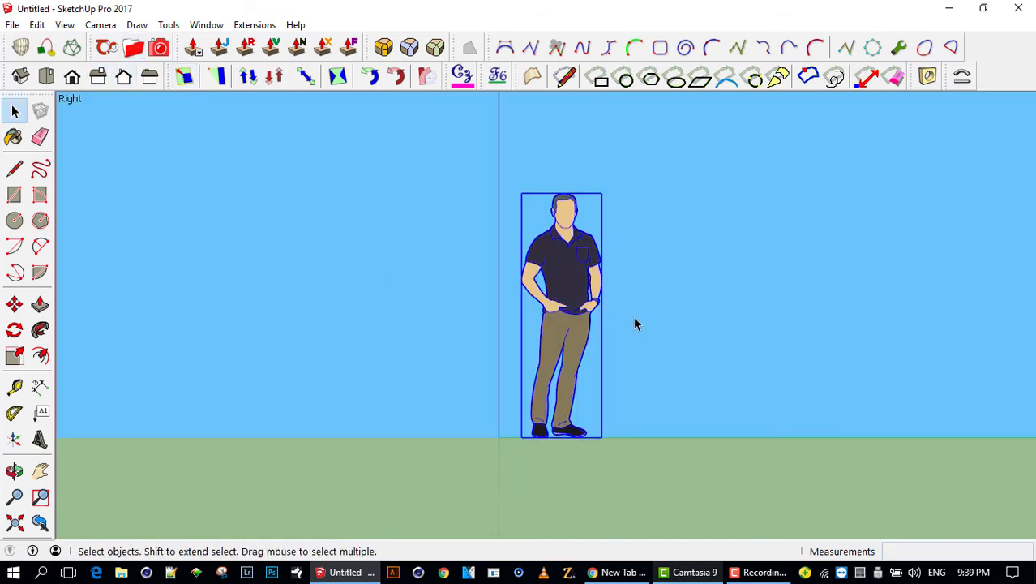
left_click(692, 303)
middle_click_drag(703, 305, 518, 298, "shift")
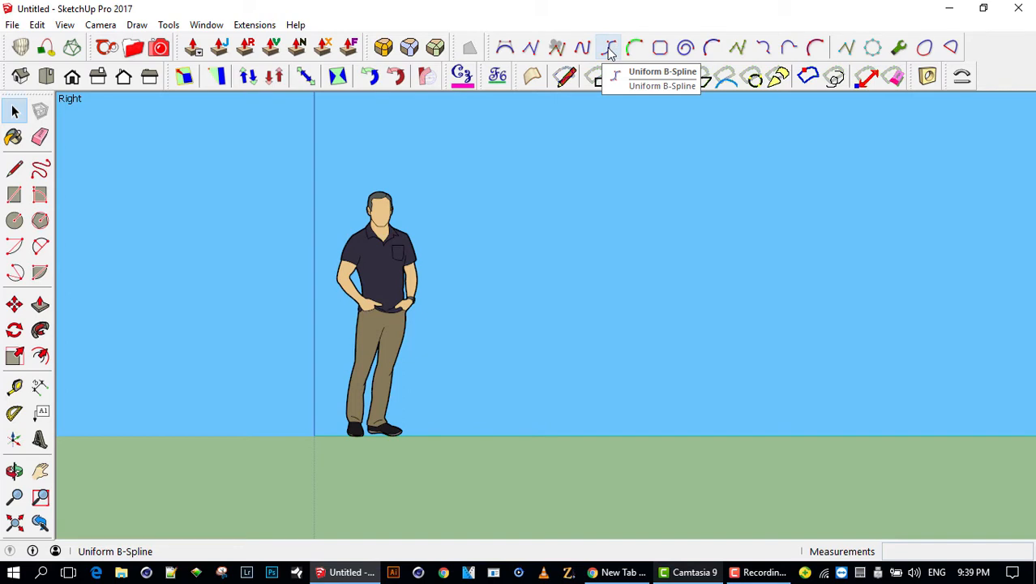
- Draw an S-shaped Classic Bezier curve beside the figure, from ground level to a point straight above, shaped by three intermediate control points
left_click(506, 50)
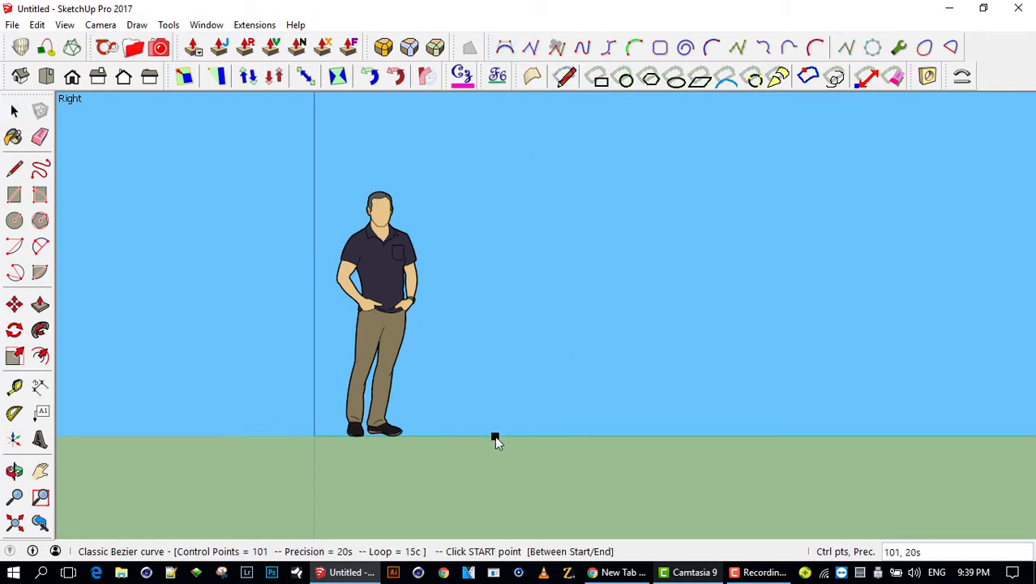
left_click(492, 433)
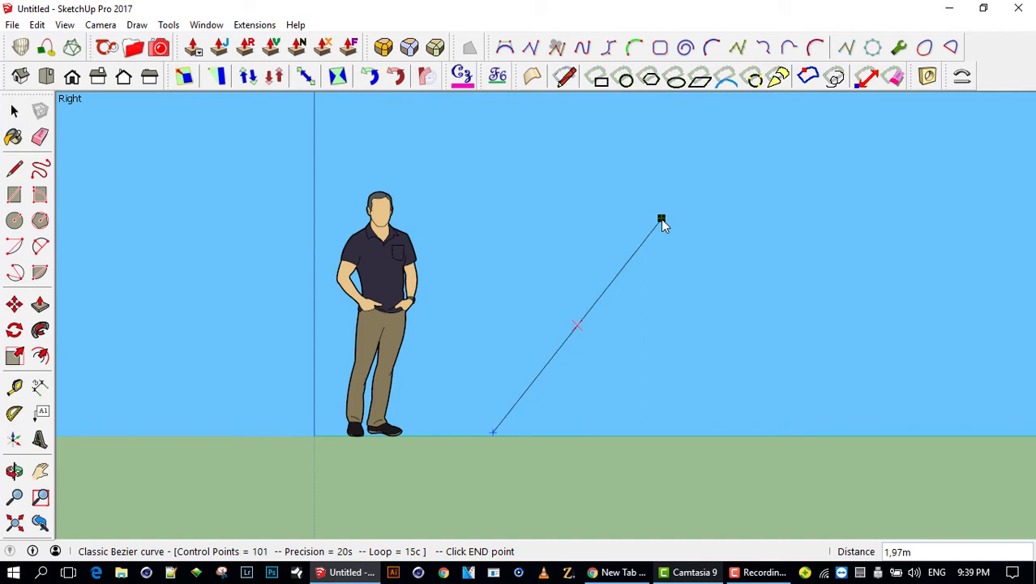
left_click(492, 170)
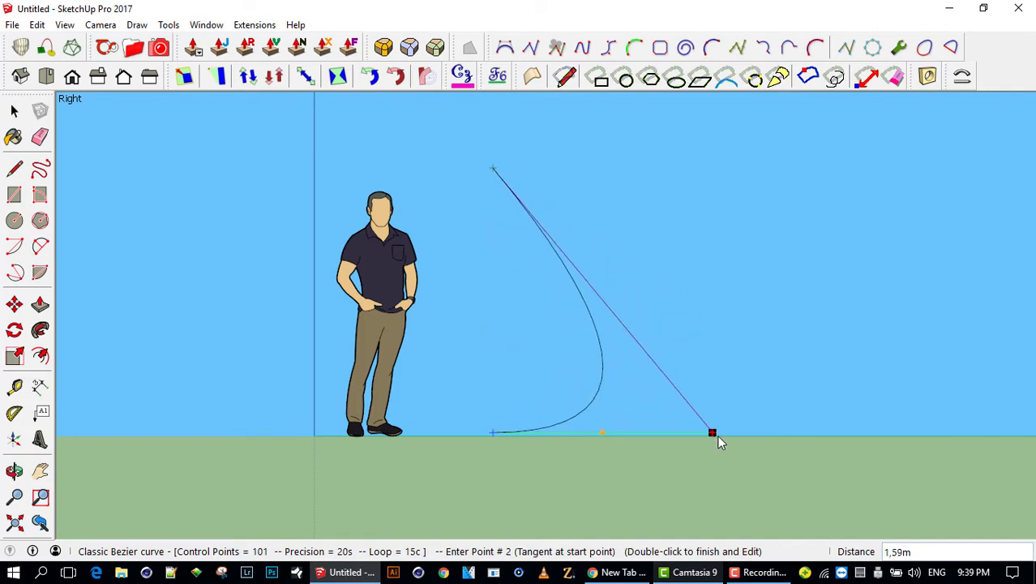
left_click(769, 434)
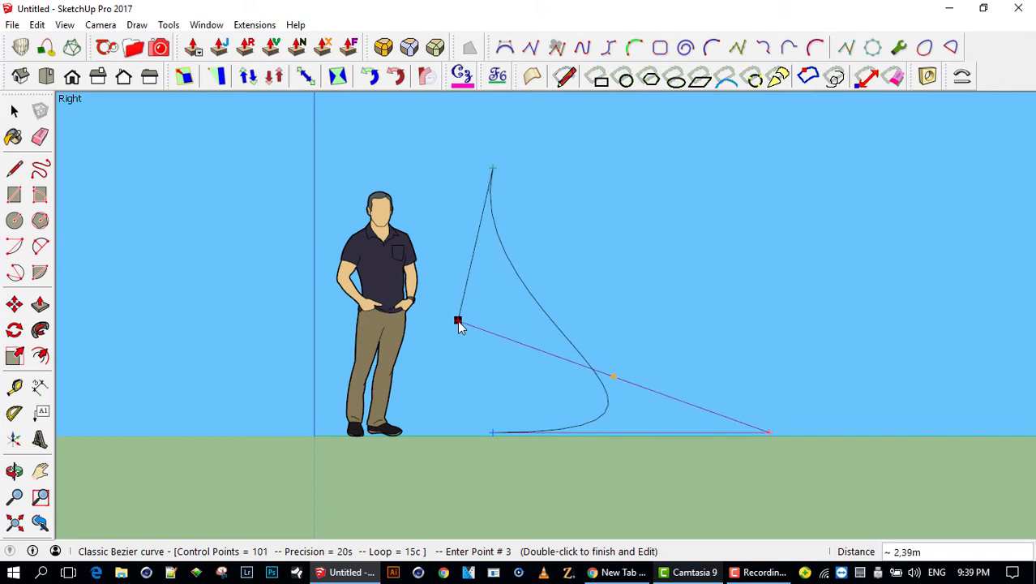
left_click(458, 323)
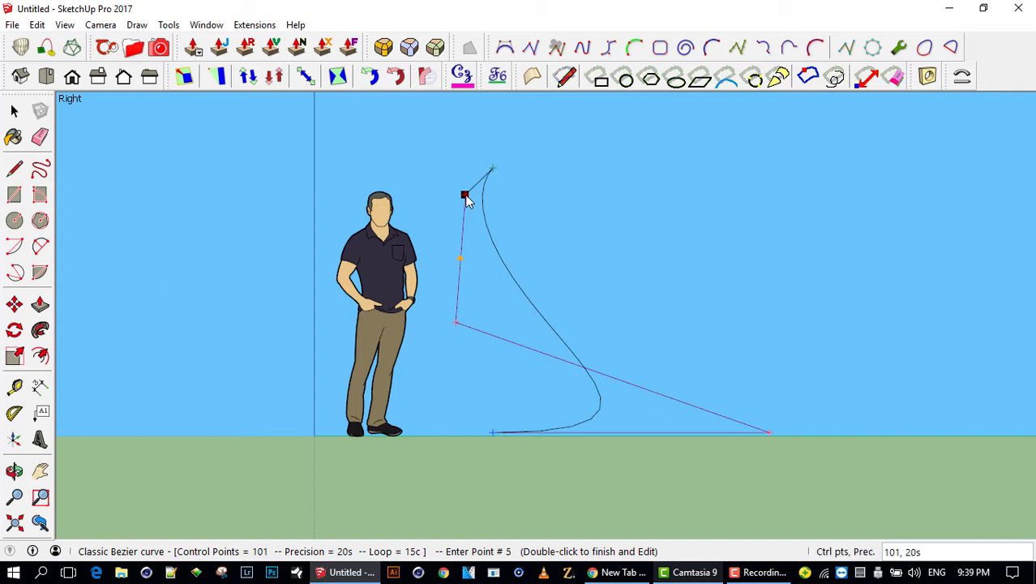
double_click(464, 195)
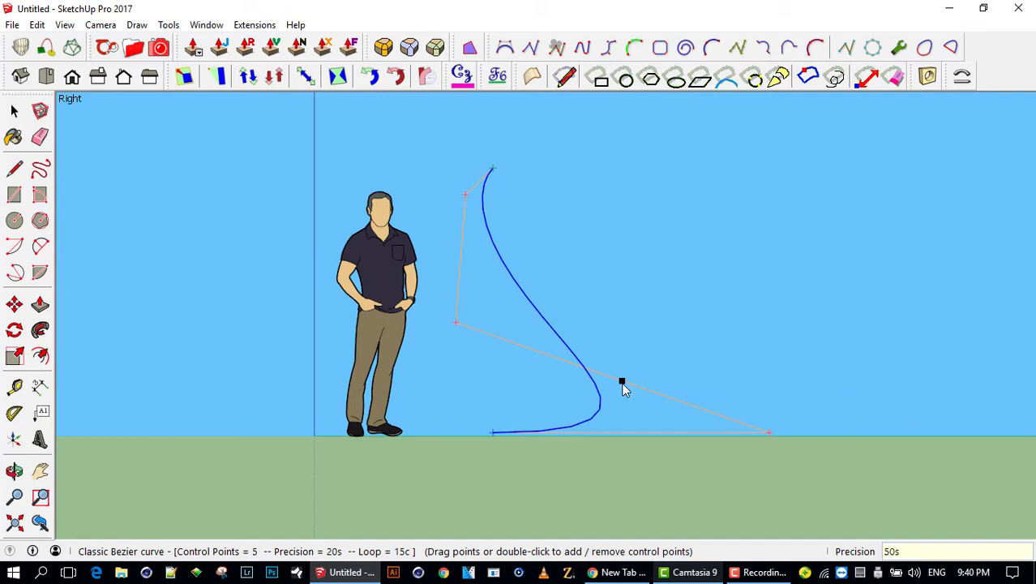
- Compare the Bezier curve's precision at 20s and 50s, keep 50s and finish the curve
key("Return")
type("20")
key("Return")
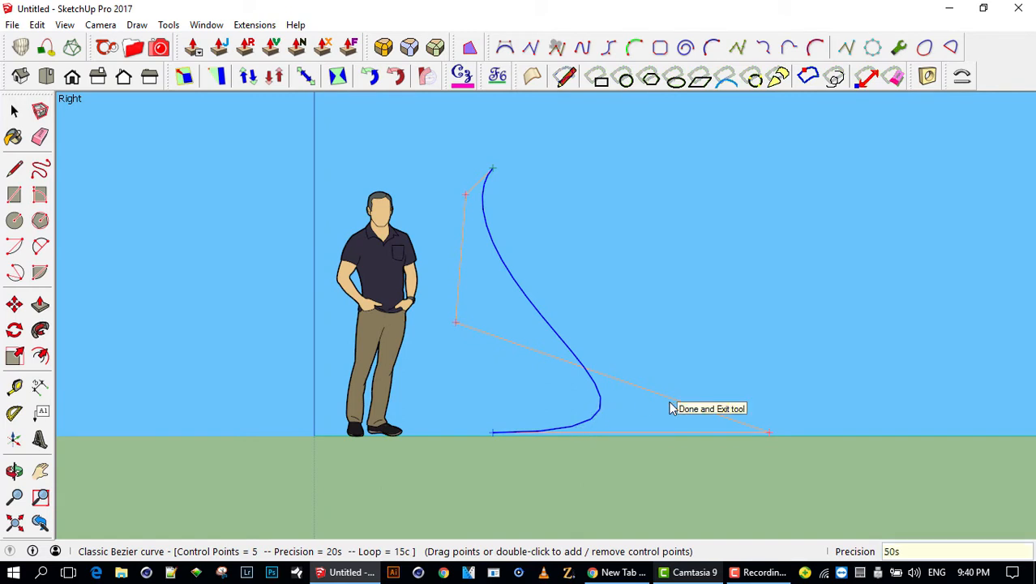
type("50")
key("Return")
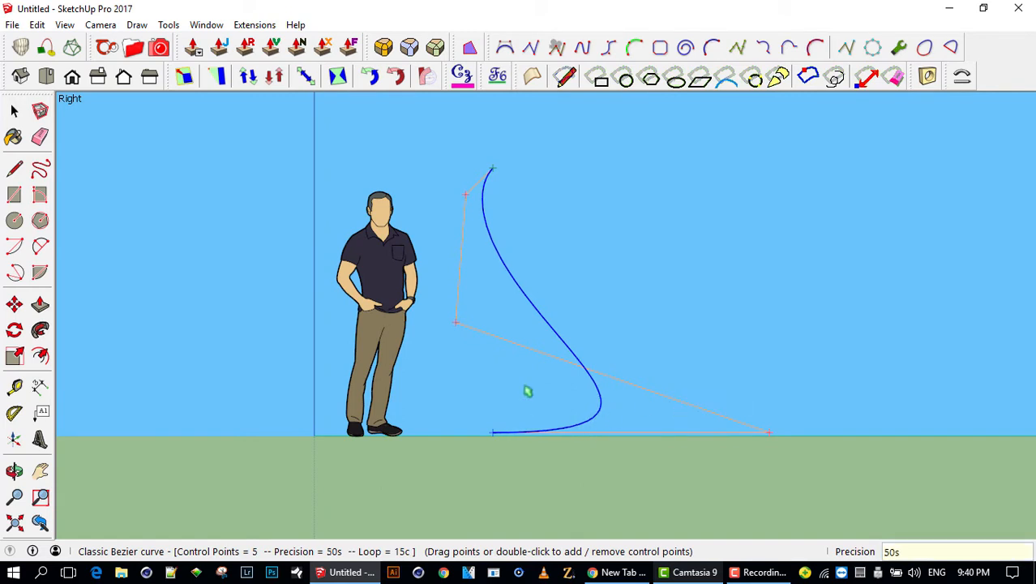
left_click(618, 304)
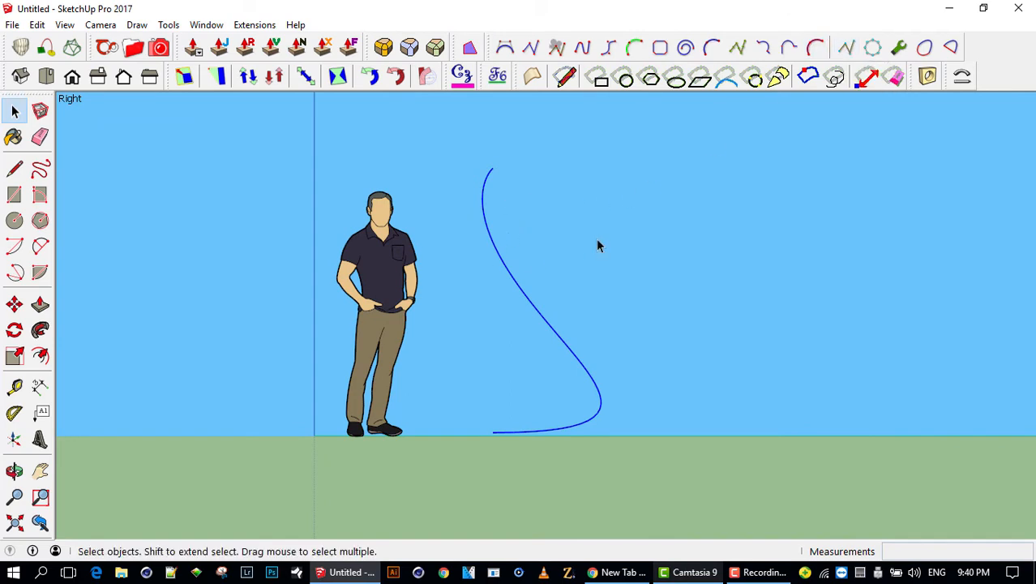
- Reopen the Bezier curve for editing, add a control point on the upper near-vertical segment and move it toward the figure
left_click(662, 260)
left_click_drag(486, 444, 485, 446)
left_click(848, 50)
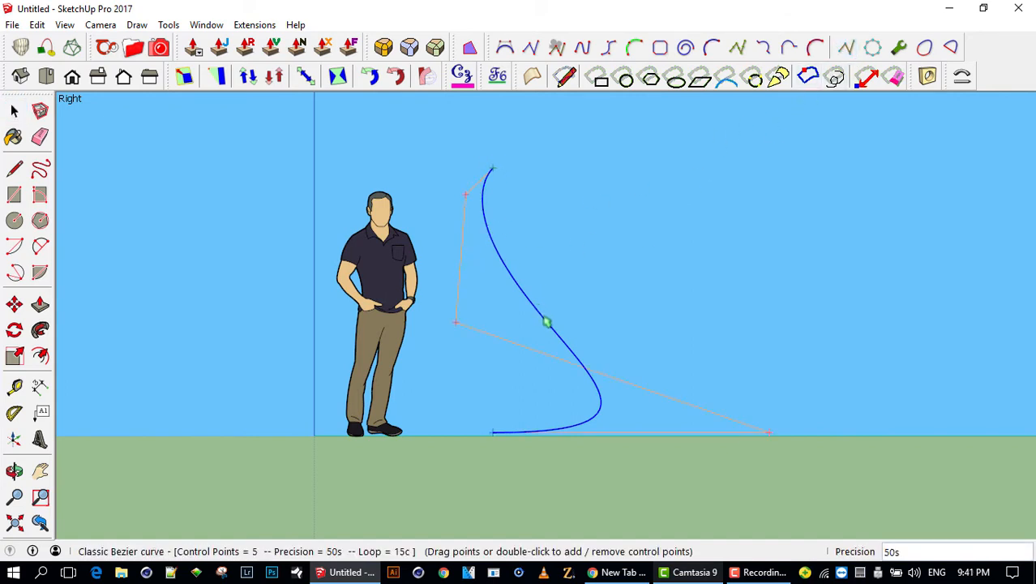
double_click(460, 257)
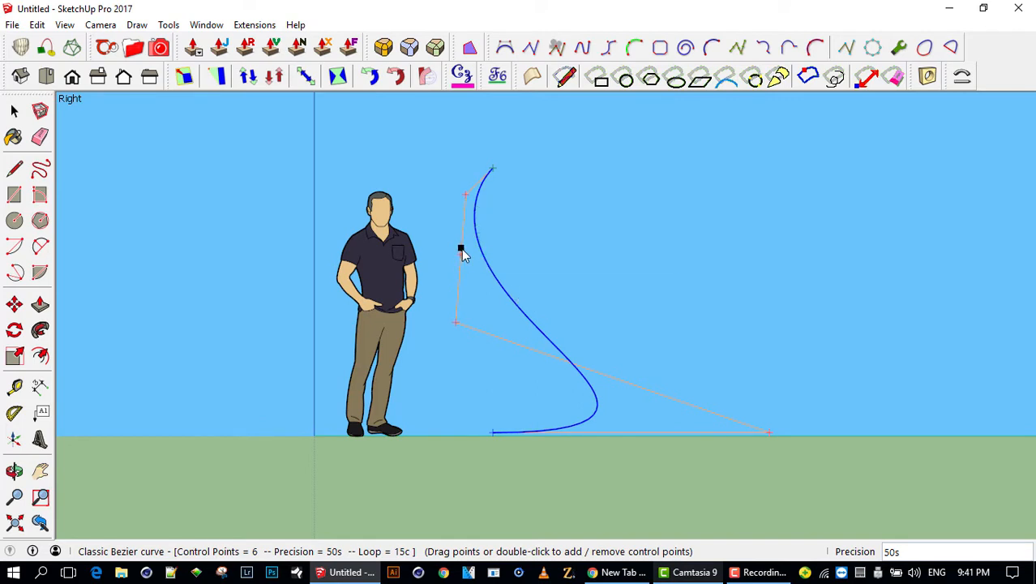
left_click_drag(462, 257, 440, 260)
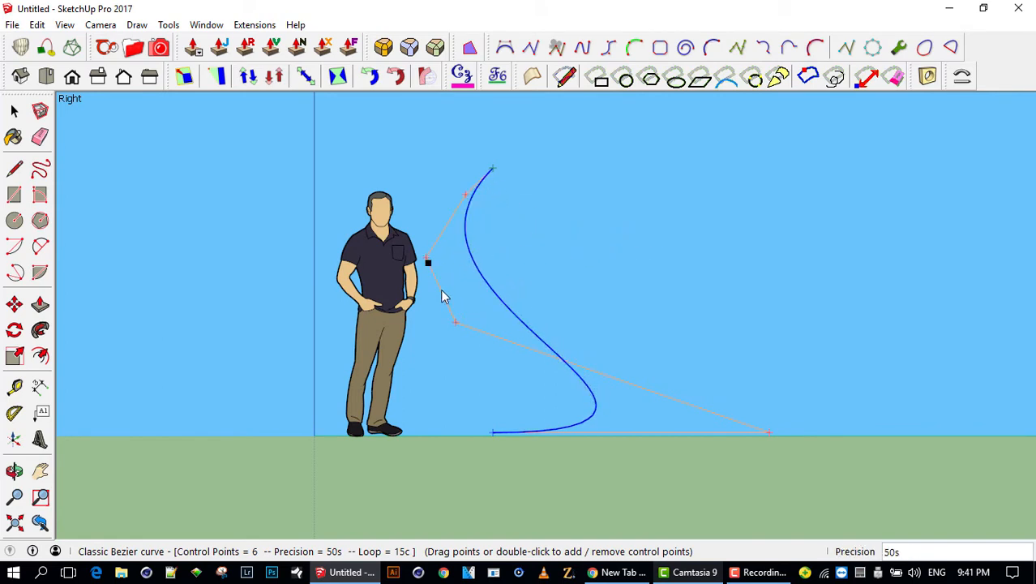
- Widen the curve's lower bulge by adding control points on the long sloping segment and the outer segment and repositioning the middle points
double_click(598, 374)
left_click_drag(599, 372, 693, 351)
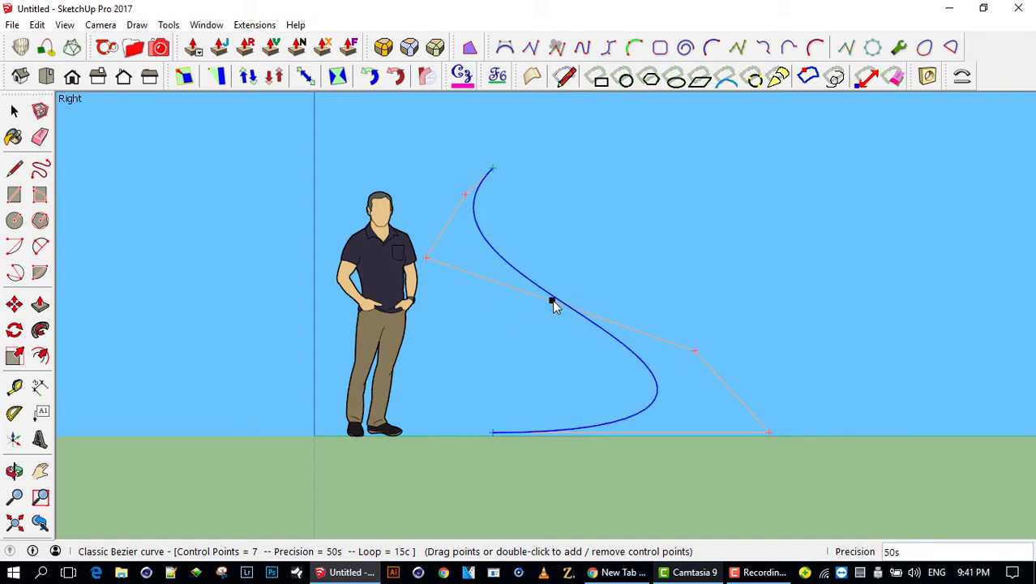
left_click_drag(552, 302, 531, 365)
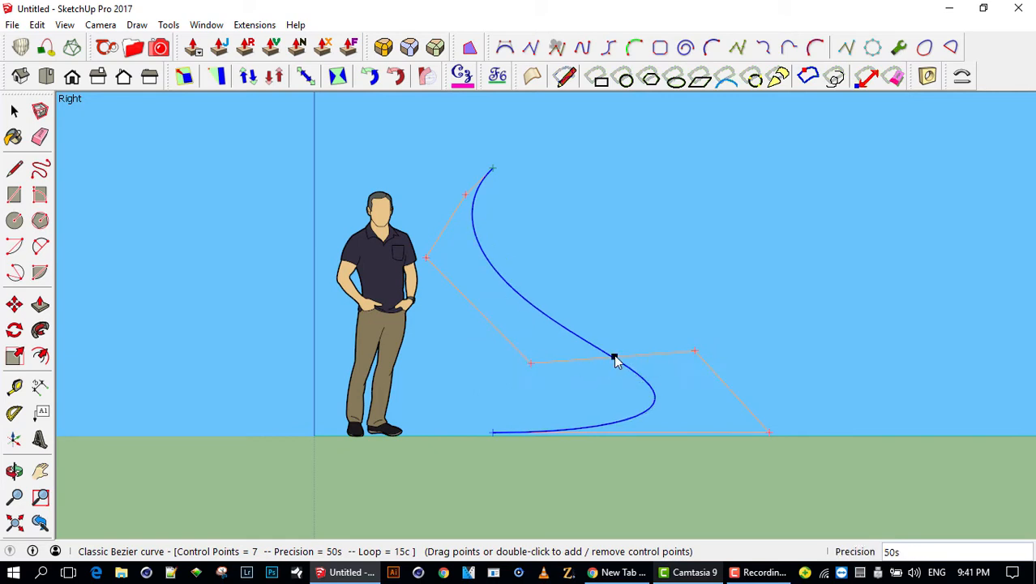
mouse_move(613, 356)
left_mouse_down()
mouse_move(611, 336)
mouse_move(614, 362)
left_mouse_up()
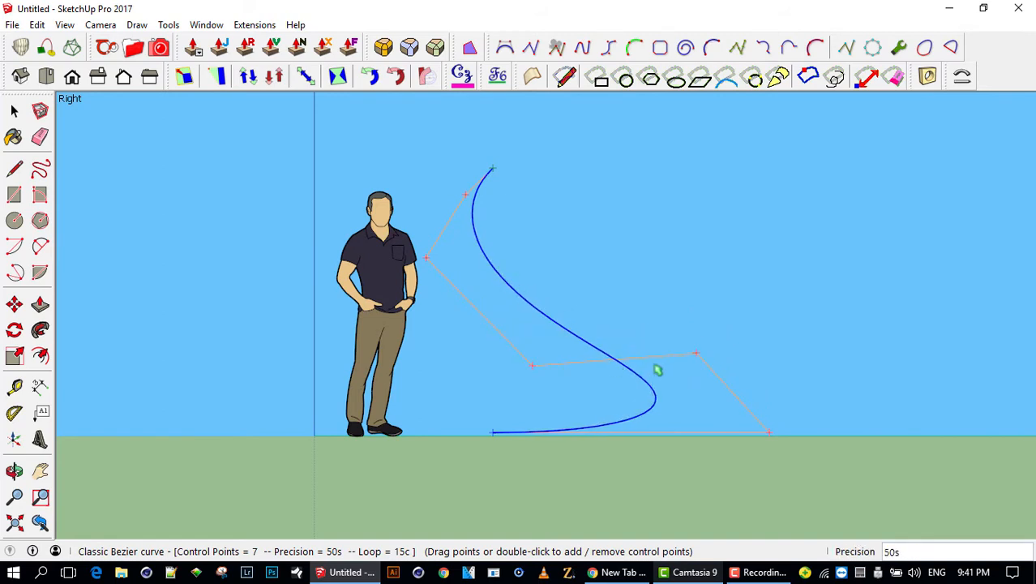
double_click(731, 390)
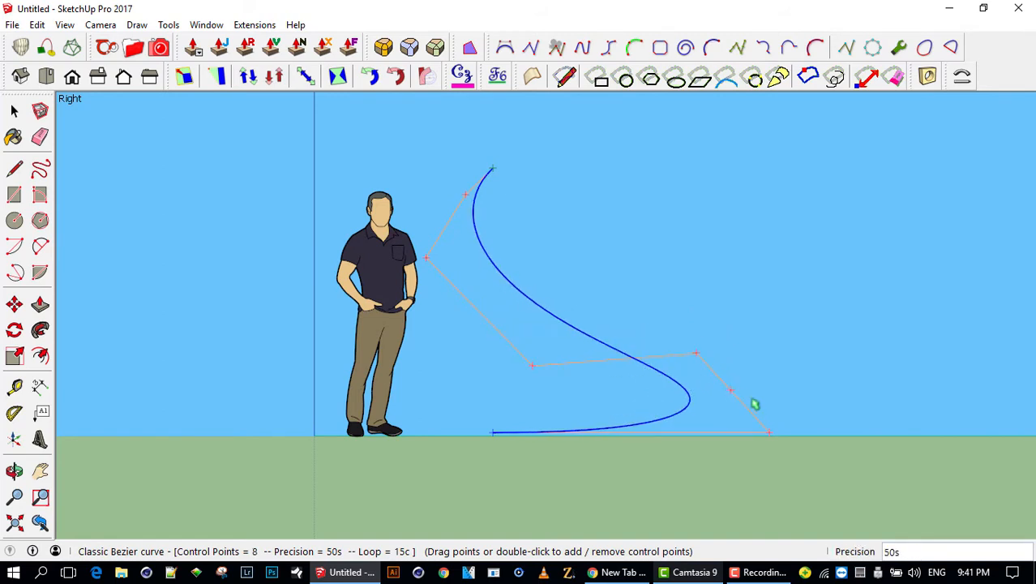
- Move the control point on the lower bulge's outer segment farther from the figure and finish editing the Bezier curve
left_click_drag(731, 392, 776, 379)
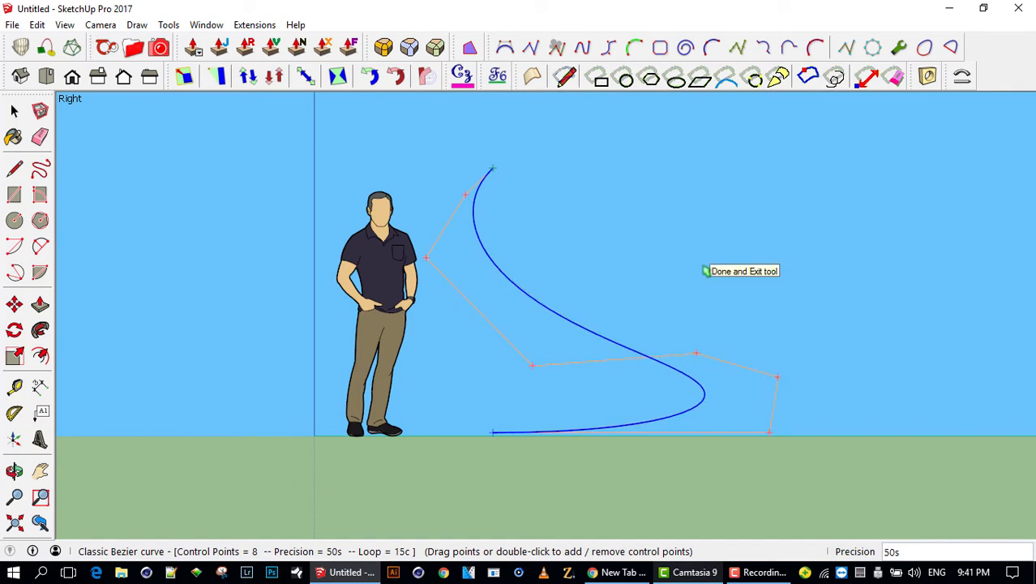
left_click(657, 251)
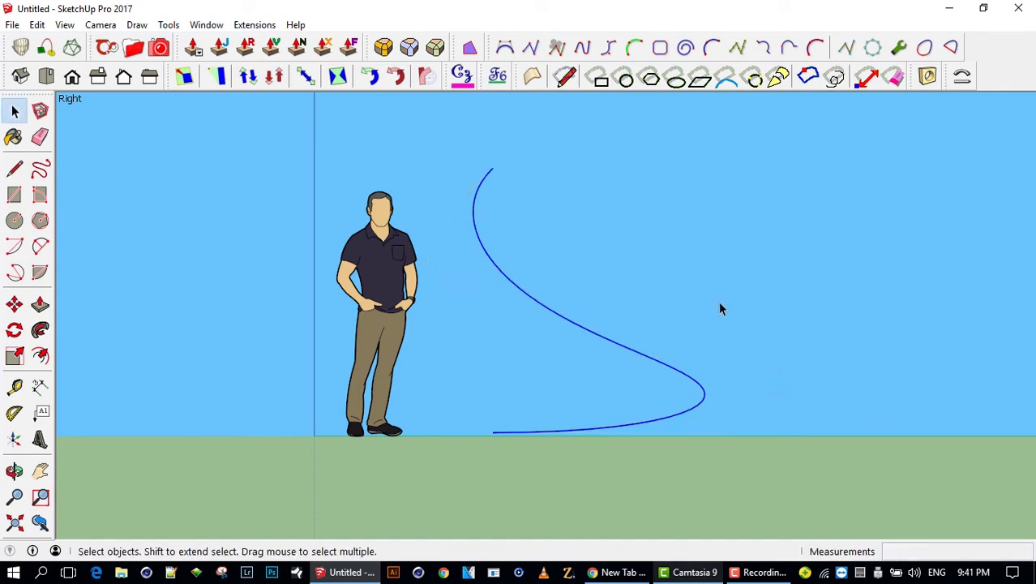
middle_click_drag(711, 338, 676, 406)
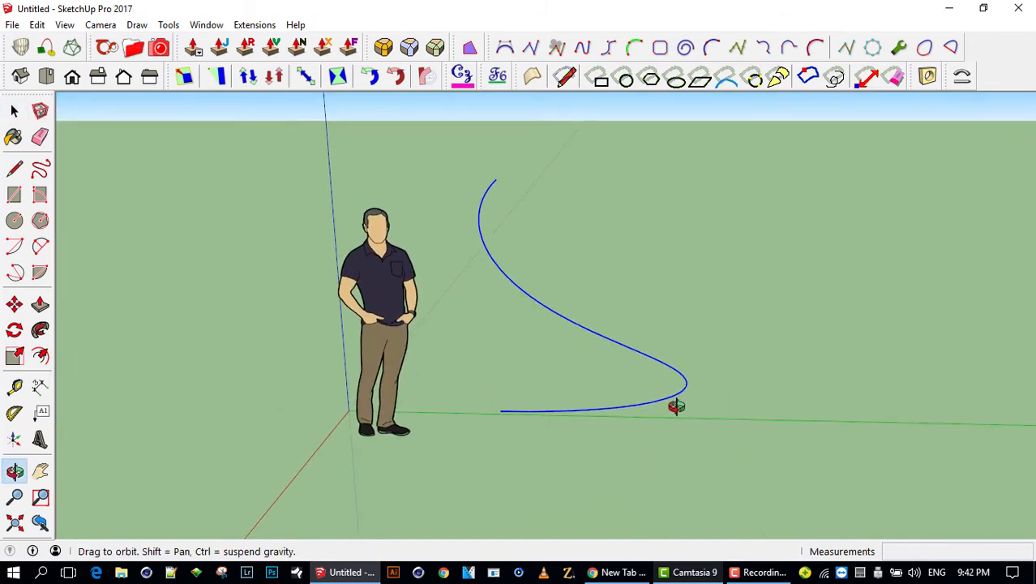
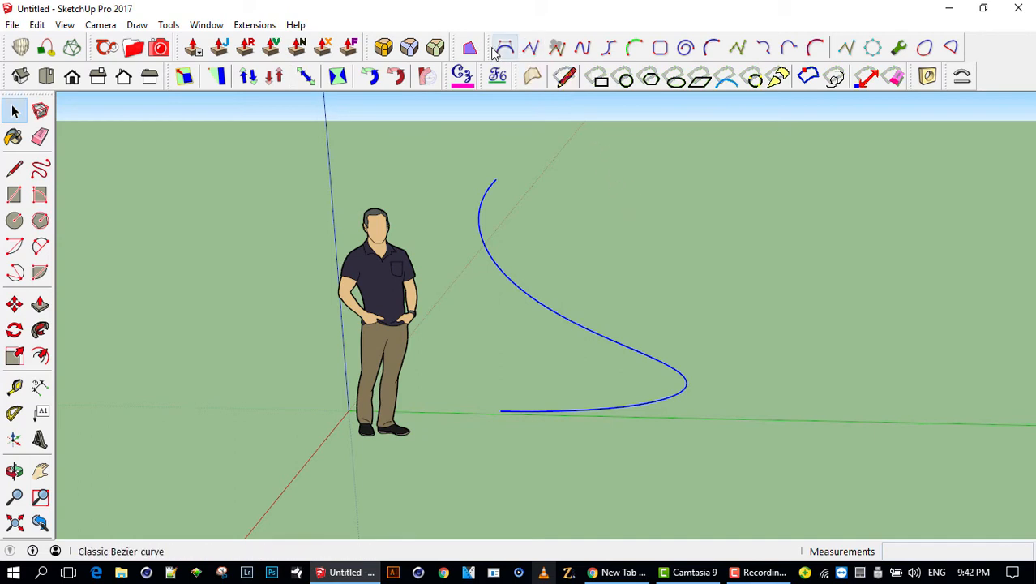
- Float the BZ toolbar over the model and dock it back in its row
left_click_drag(491, 47, 553, 146)
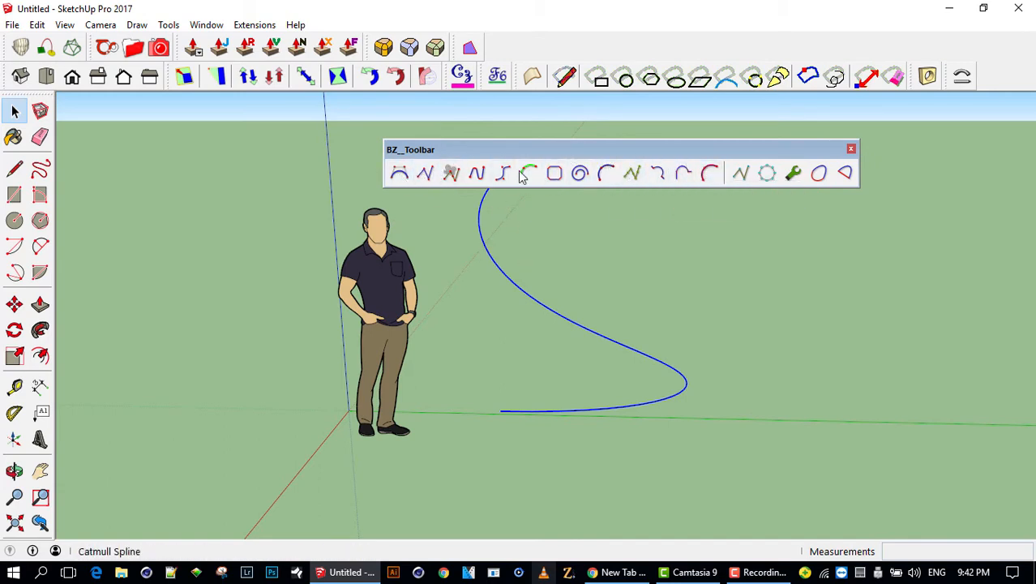
left_click_drag(514, 154, 613, 54)
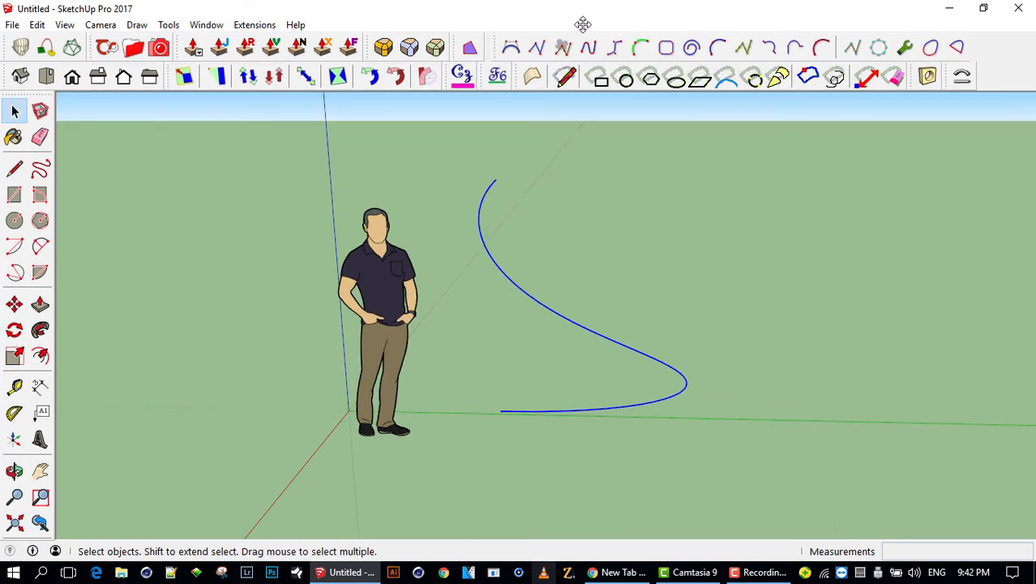
- Copy the Bezier curve about 1 m along the red axis and select both curves
middle_click_drag(610, 319, 252, 354)
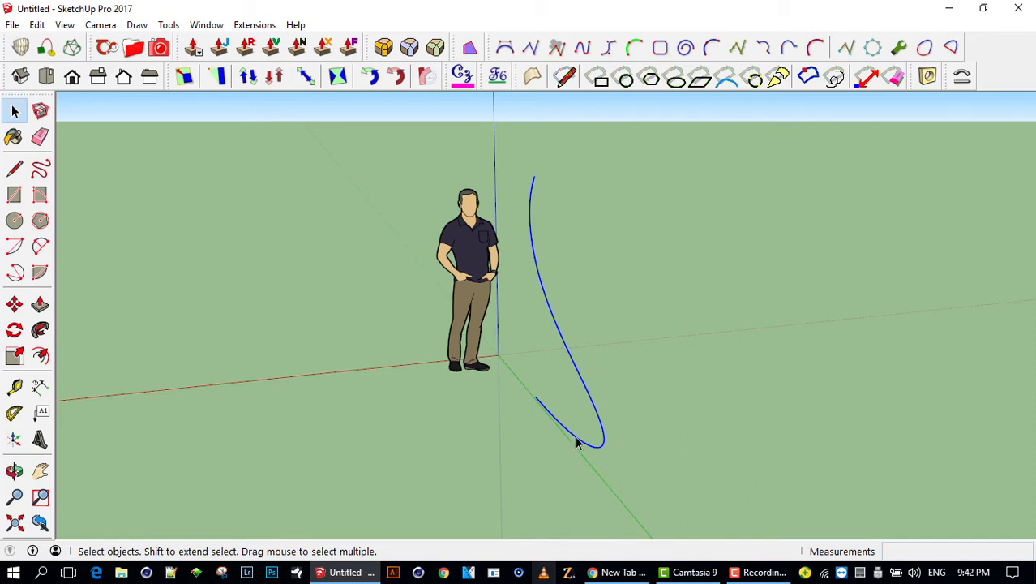
mouse_move(589, 425)
middle_mouse_down()
mouse_move(667, 373)
mouse_move(719, 385)
mouse_move(617, 387)
middle_mouse_up()
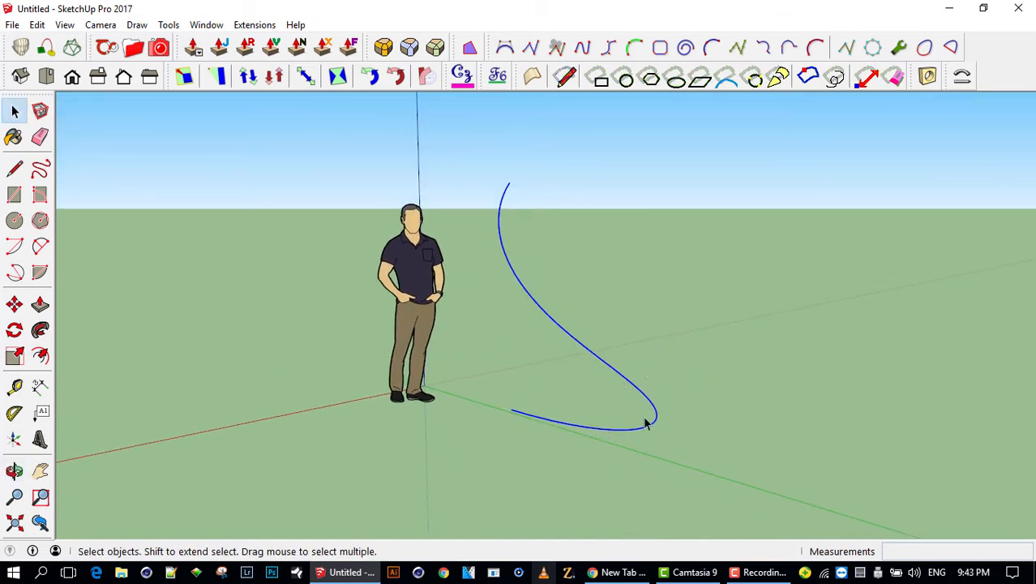
middle_click_drag(661, 423, 555, 363)
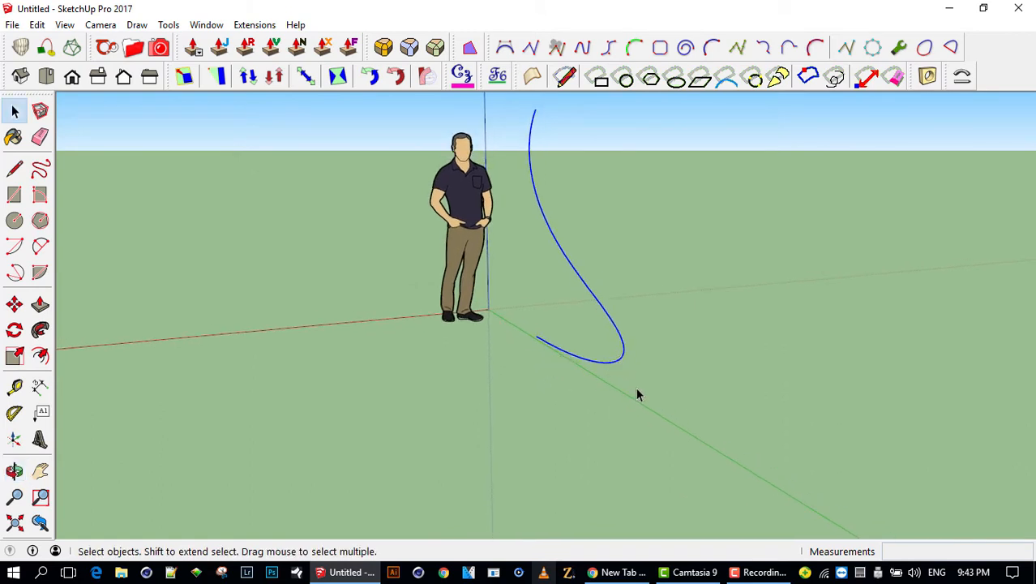
key("m")
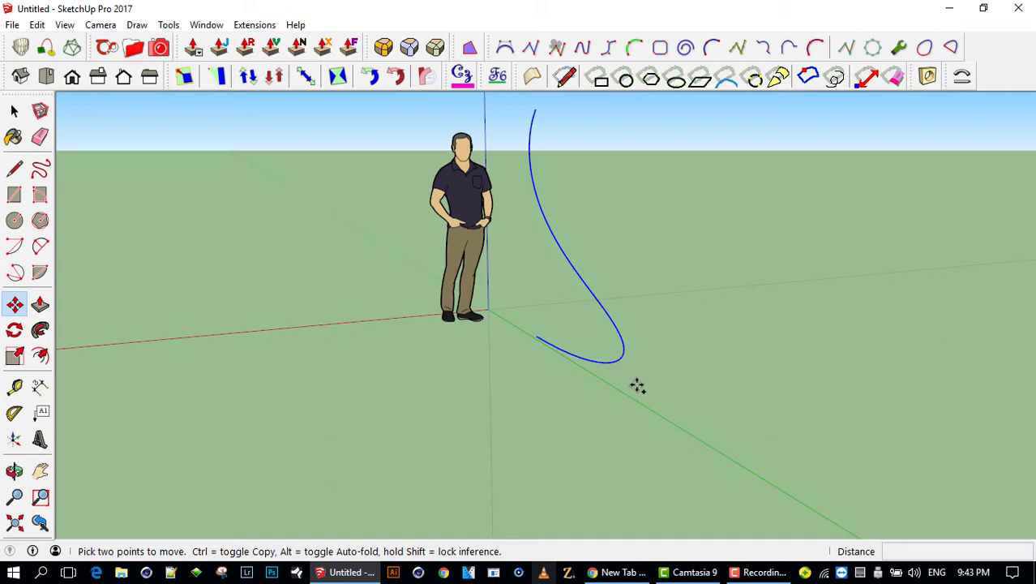
left_click(638, 386, "ctrl")
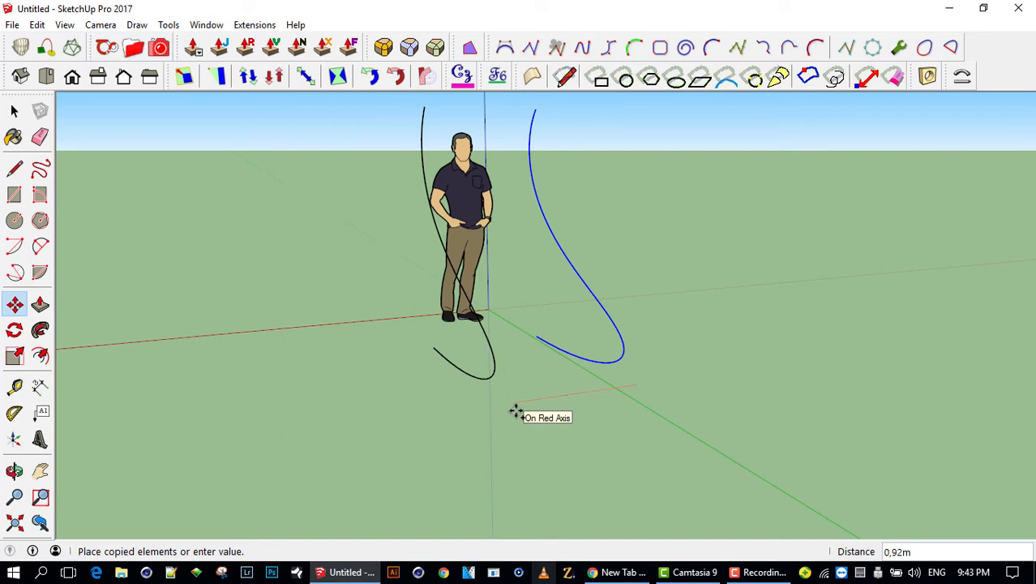
left_click(511, 411)
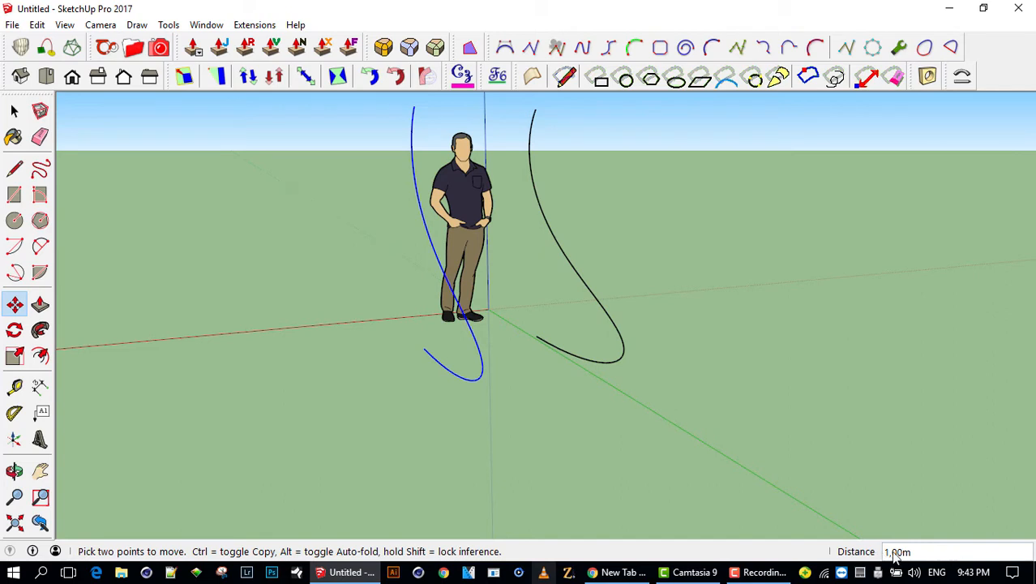
middle_click_drag(592, 417, 400, 377)
key("space")
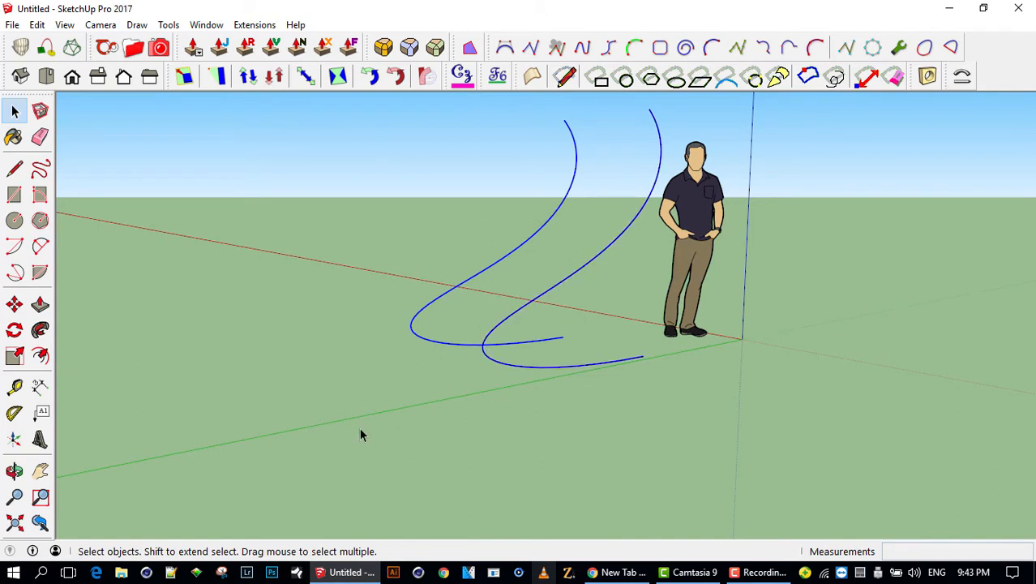
- Float the Curviloft toolbar over the model and dock it back in its original place
middle_click_drag(361, 436, 195, 197)
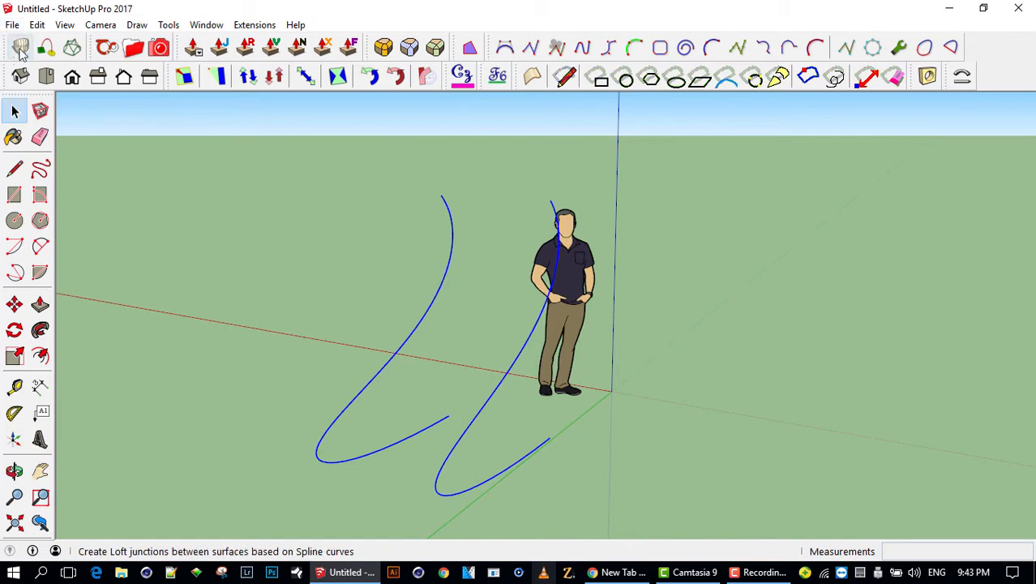
left_click_drag(4, 47, 222, 209)
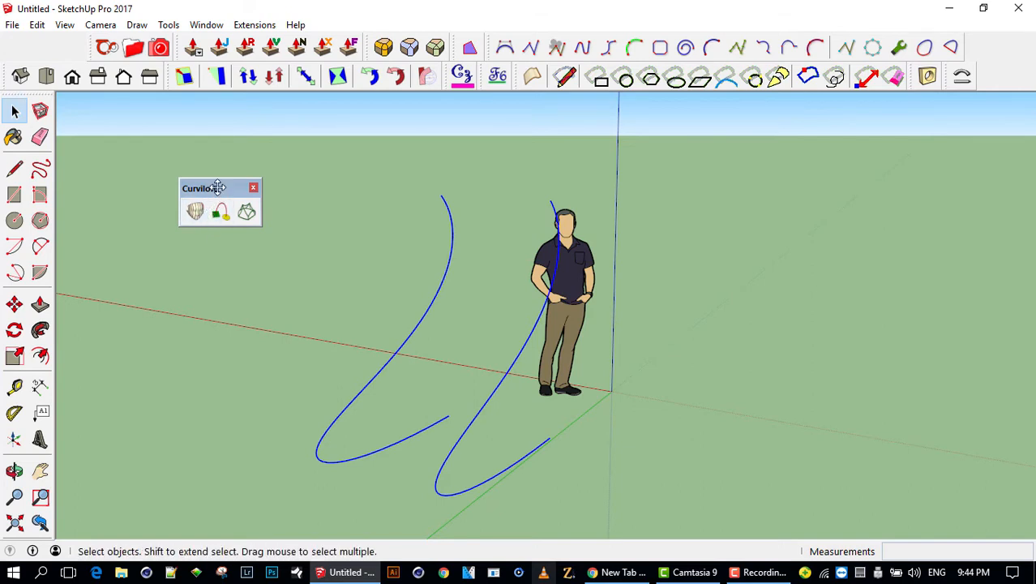
left_click_drag(218, 188, 20, 34)
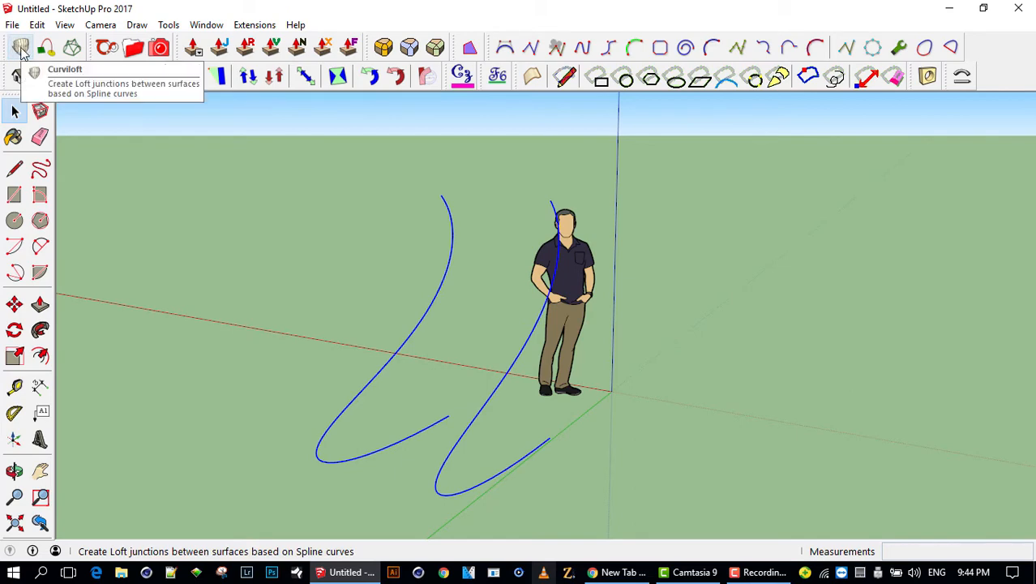
- Loft a surface between the two selected curves with Curviloft's Loft by Spline, using 10 segments, and generate the geometry
left_click(21, 50)
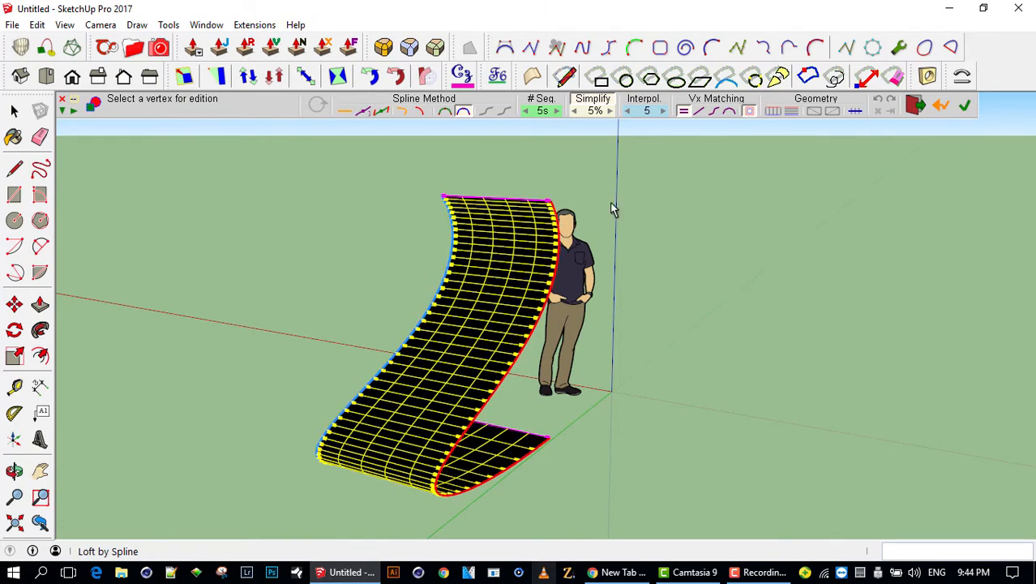
left_click(558, 112)
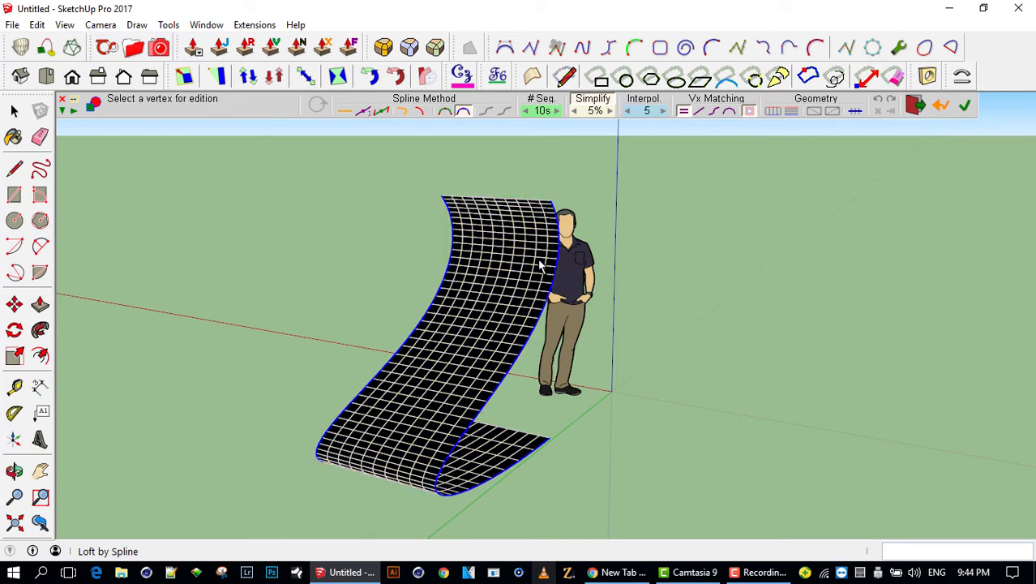
scroll(541, 266, "up", 2)
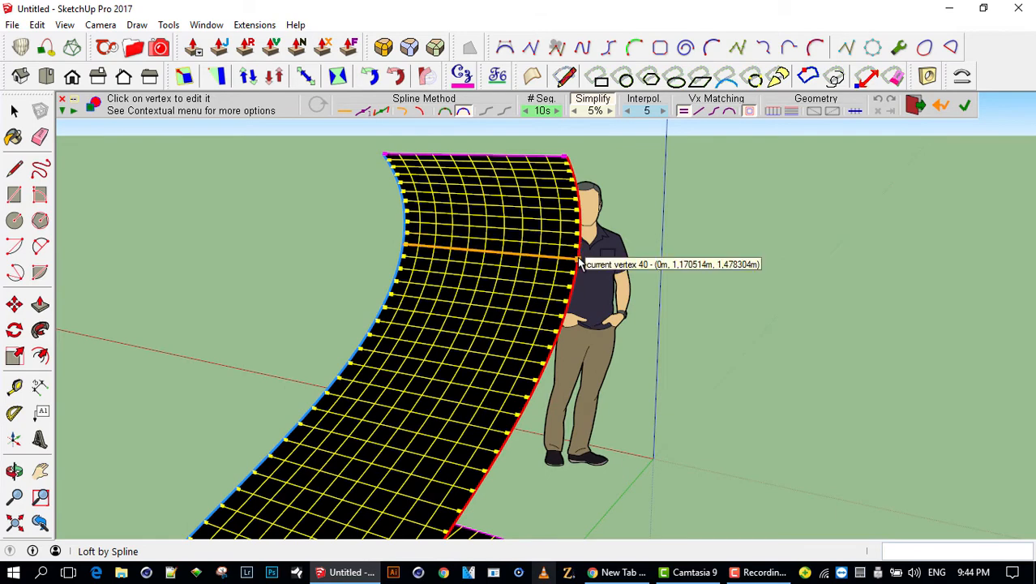
left_click(579, 261)
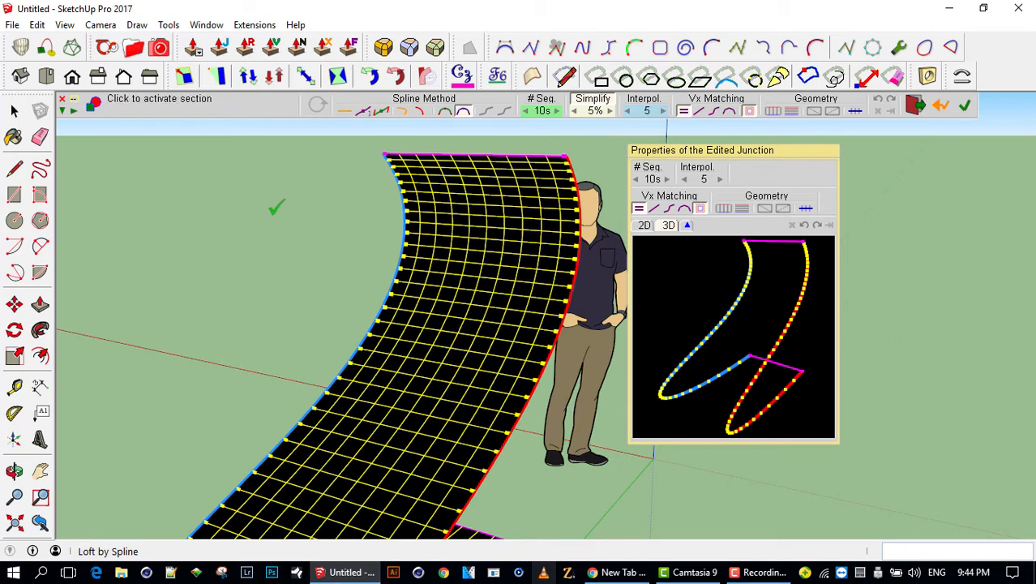
left_click(303, 214)
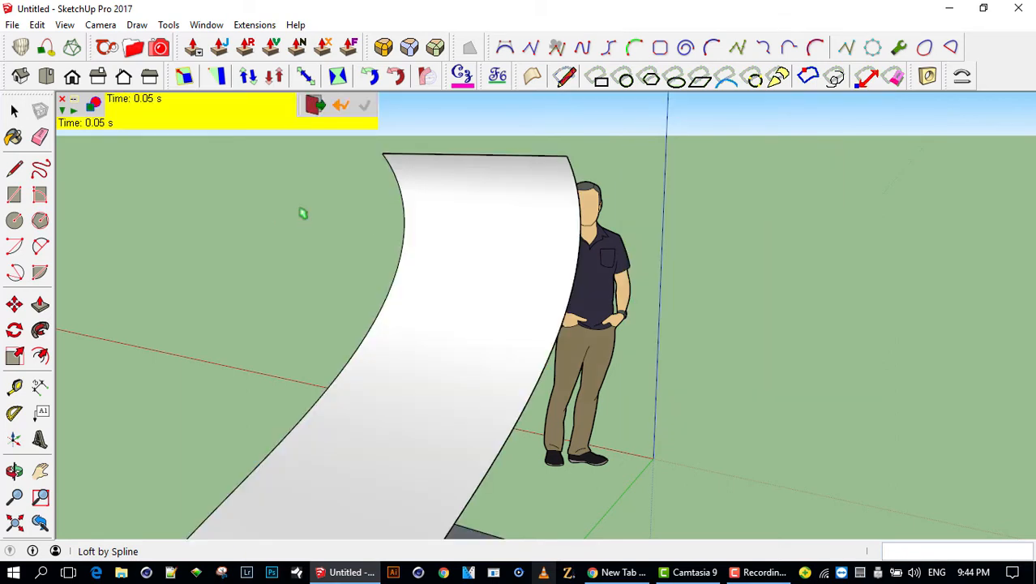
- Select the lofted surface group and examine its shape from the front, underside and opposite side
middle_click_drag(416, 283, 229, 303)
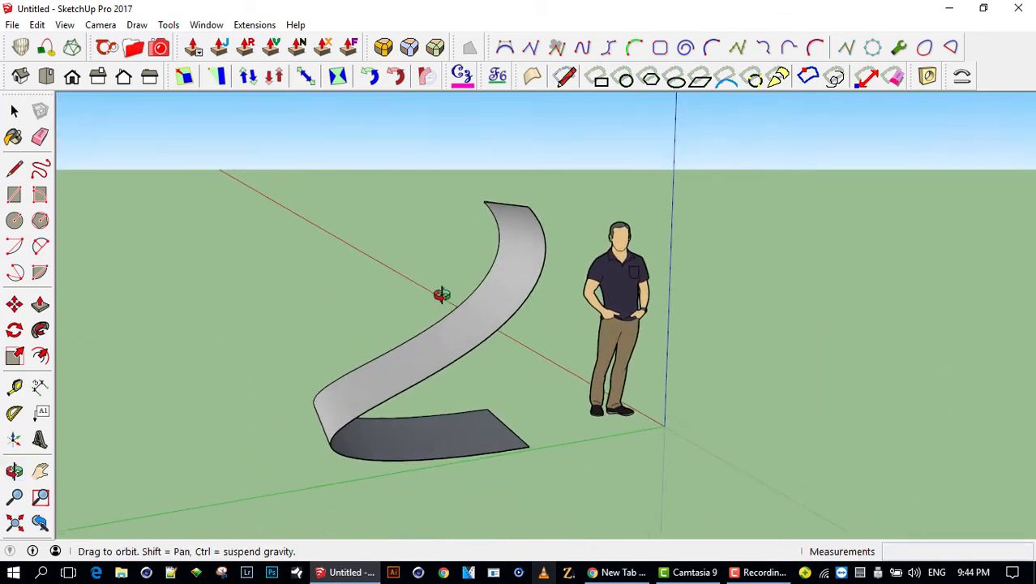
middle_click_drag(437, 293, 480, 318)
scroll(480, 318, "up", 2)
key("space")
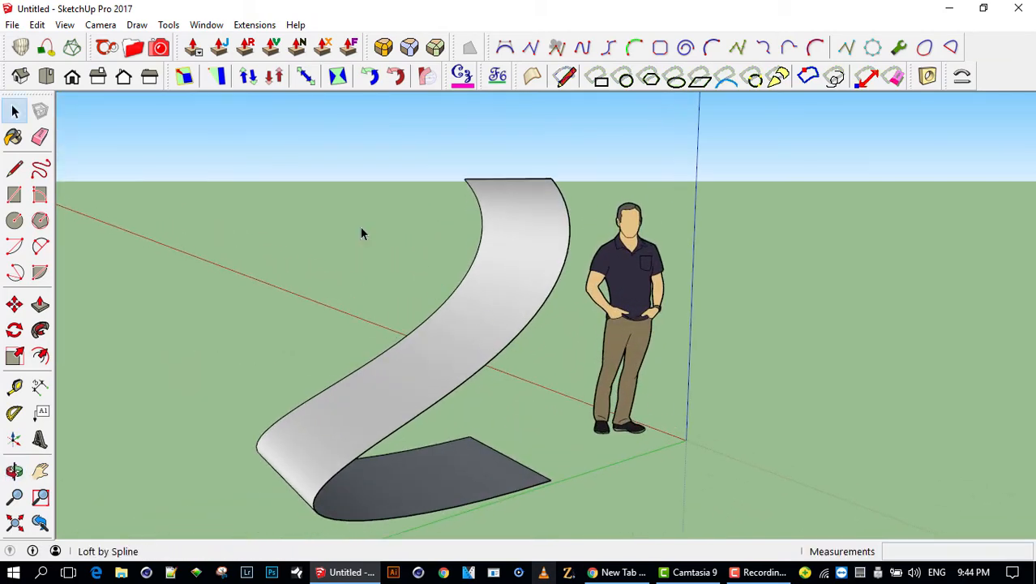
left_click(490, 315)
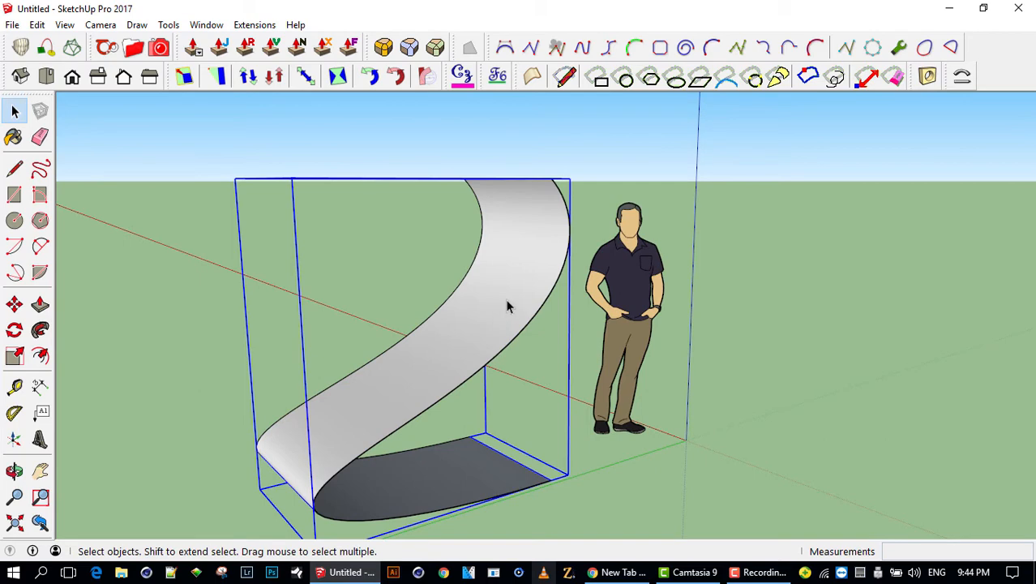
middle_click_drag(506, 306, 576, 350)
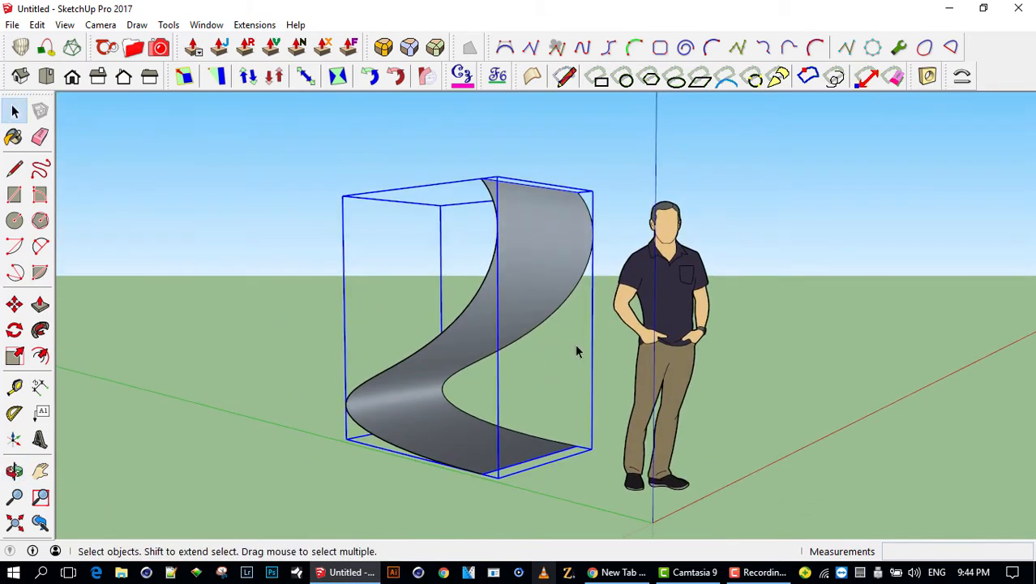
scroll(527, 264, "up", 3)
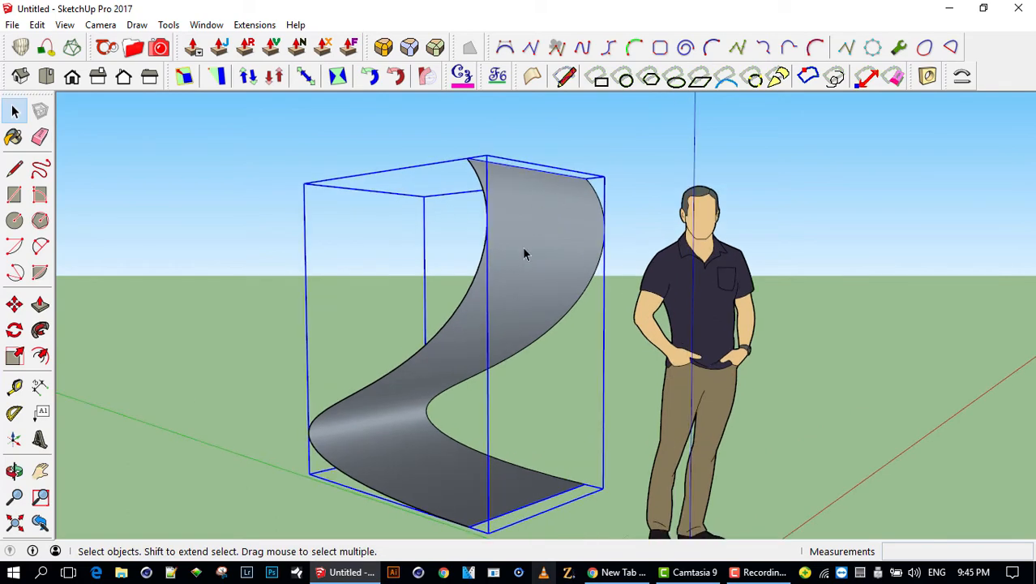
middle_click_drag(494, 503, 702, 274)
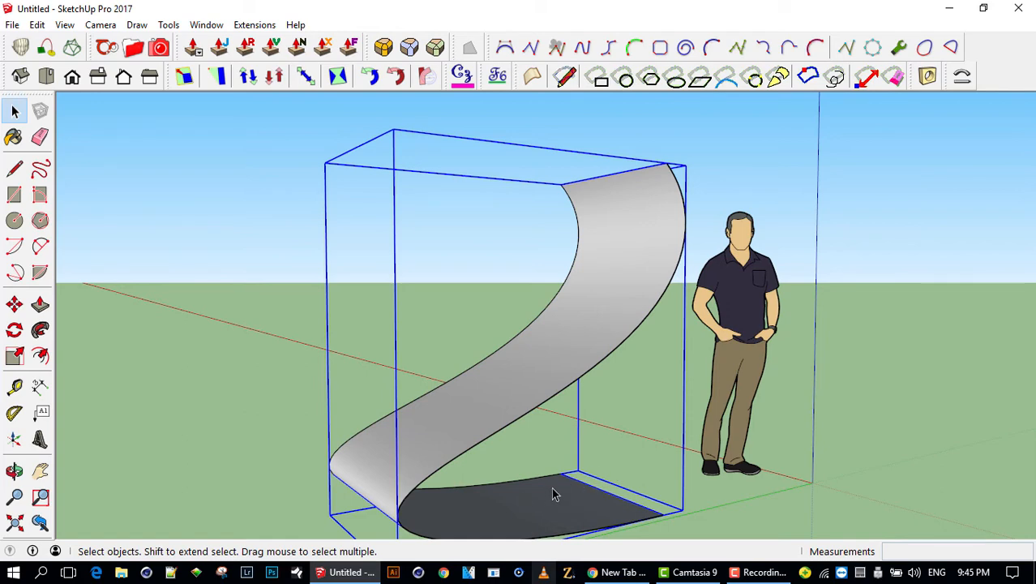
middle_click_drag(553, 420, 529, 355)
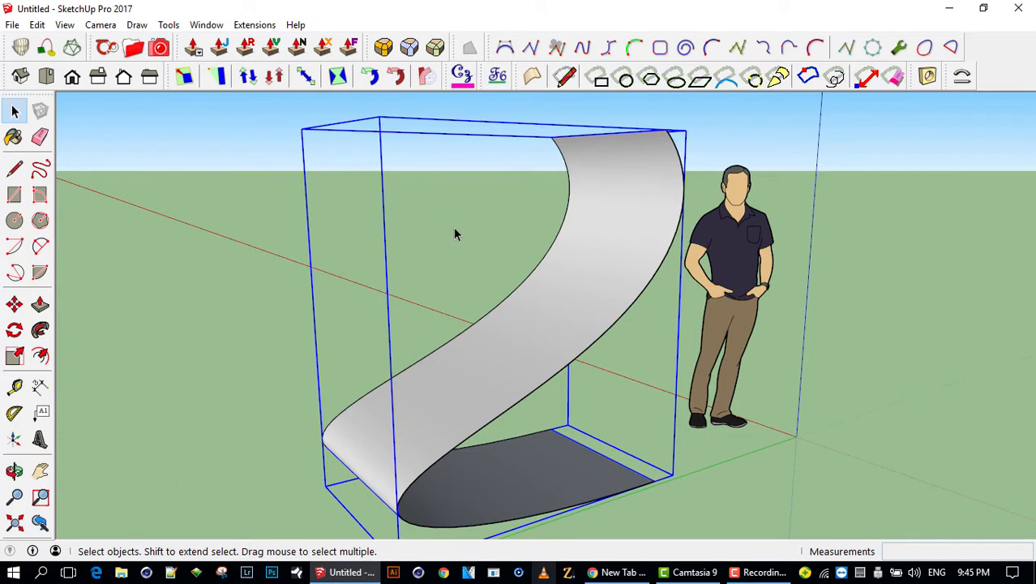
- Open the lofted group for editing and select the entire curved surface
double_click(568, 314)
triple_click(563, 314)
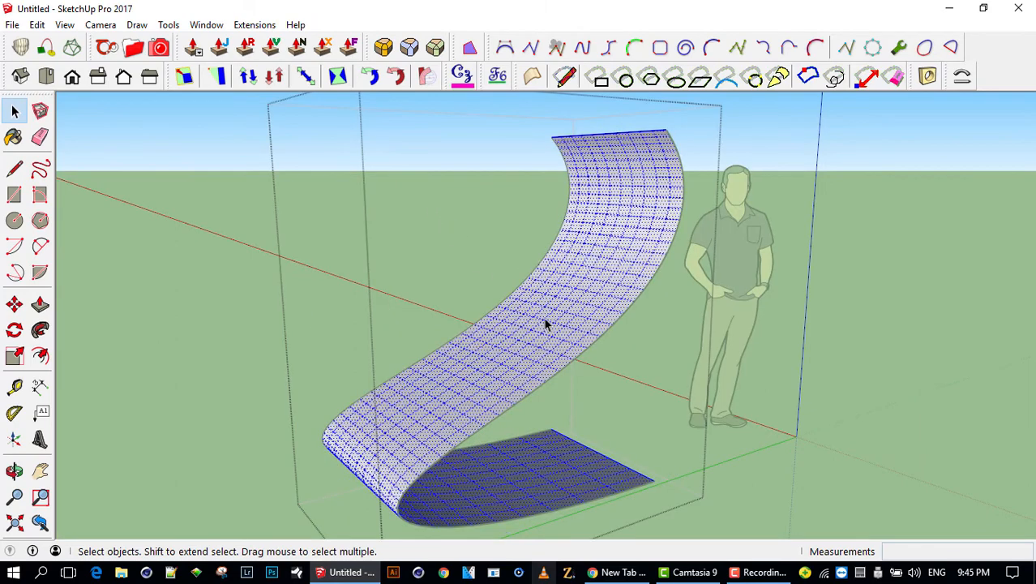
middle_click_drag(545, 325, 566, 306)
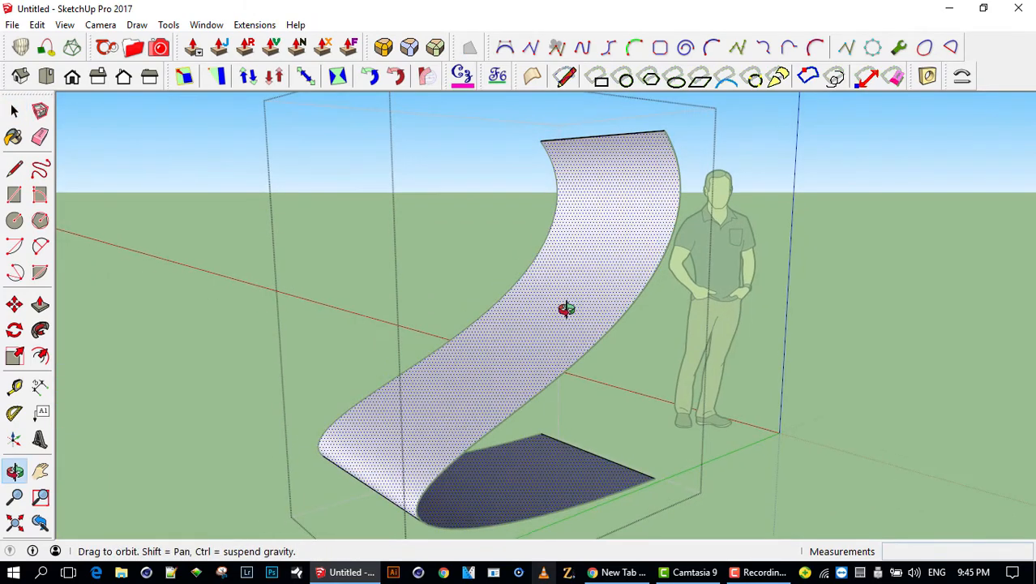
- Thicken the selected curved surface by 5 cm using Joint Push Pull with the Thickening finish and contour borders
left_click(222, 49)
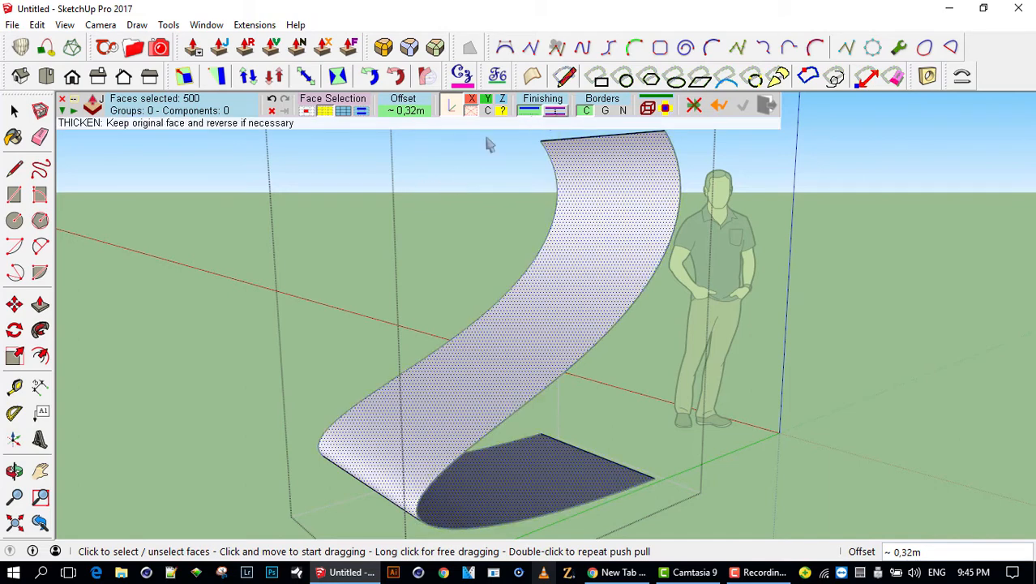
left_click(555, 111)
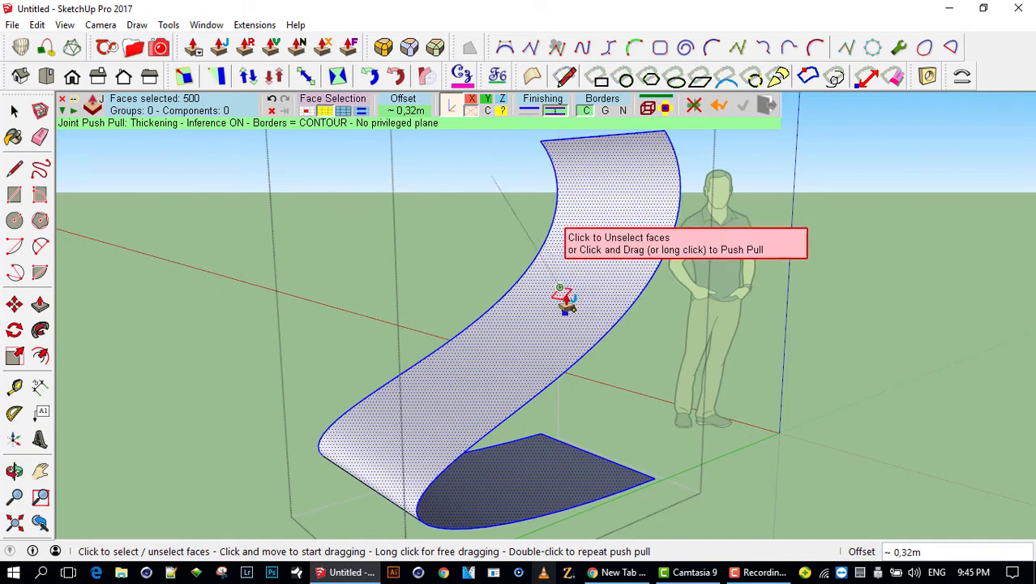
left_click_drag(567, 301, 561, 300)
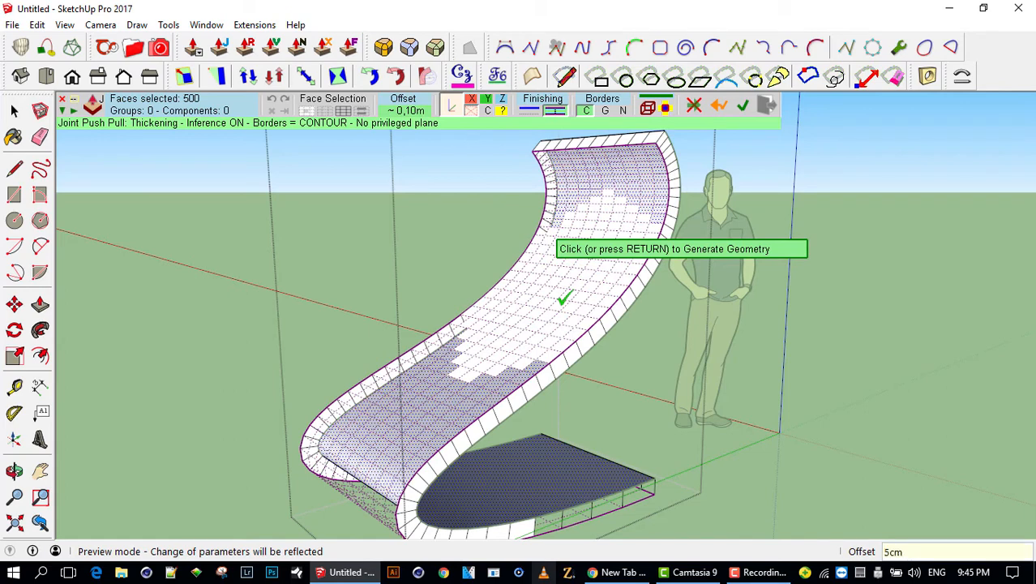
type("5cm")
key("Return")
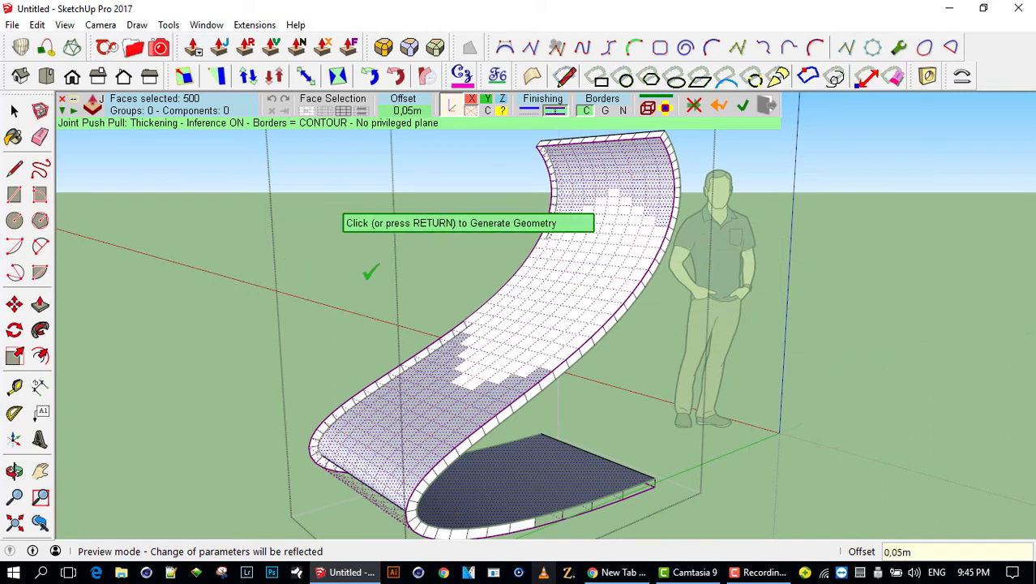
left_click(412, 251)
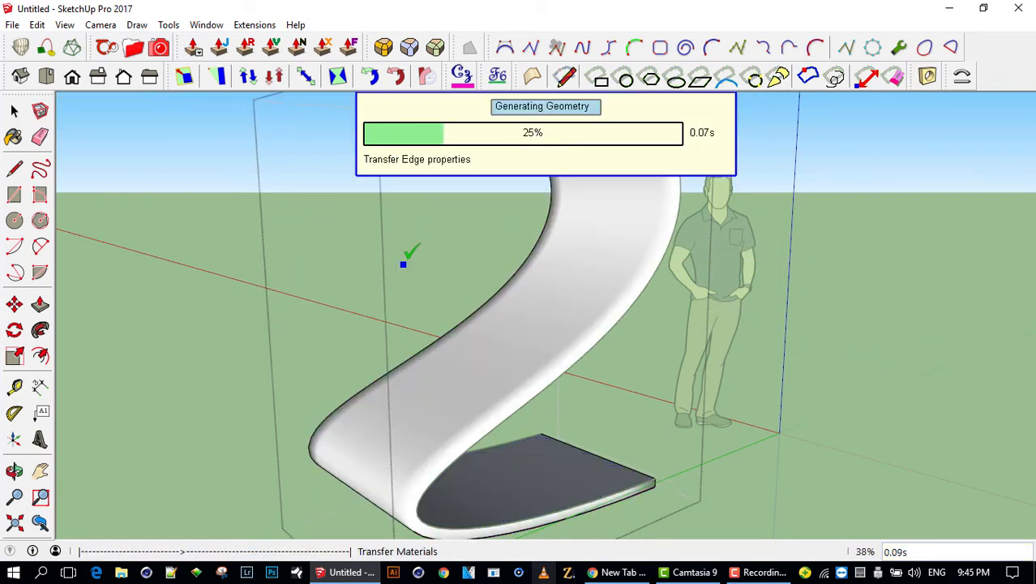
- Exit Joint Push Pull, examine the thickened S-shaped surface from both sides, and close the group
middle_click_drag(412, 304, 381, 401)
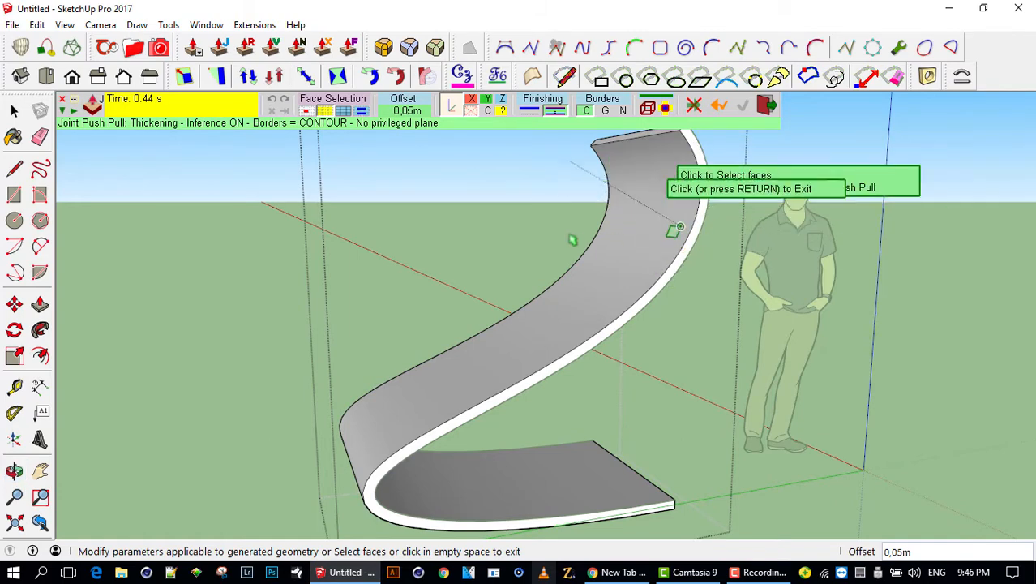
left_click(571, 239)
middle_click_drag(437, 328, 751, 366)
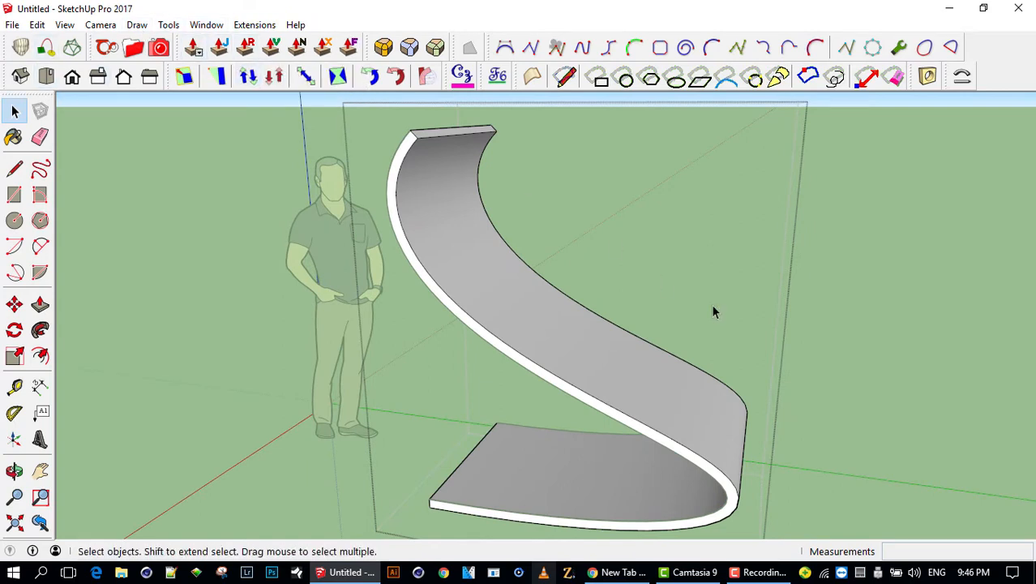
middle_click_drag(625, 379, 358, 361)
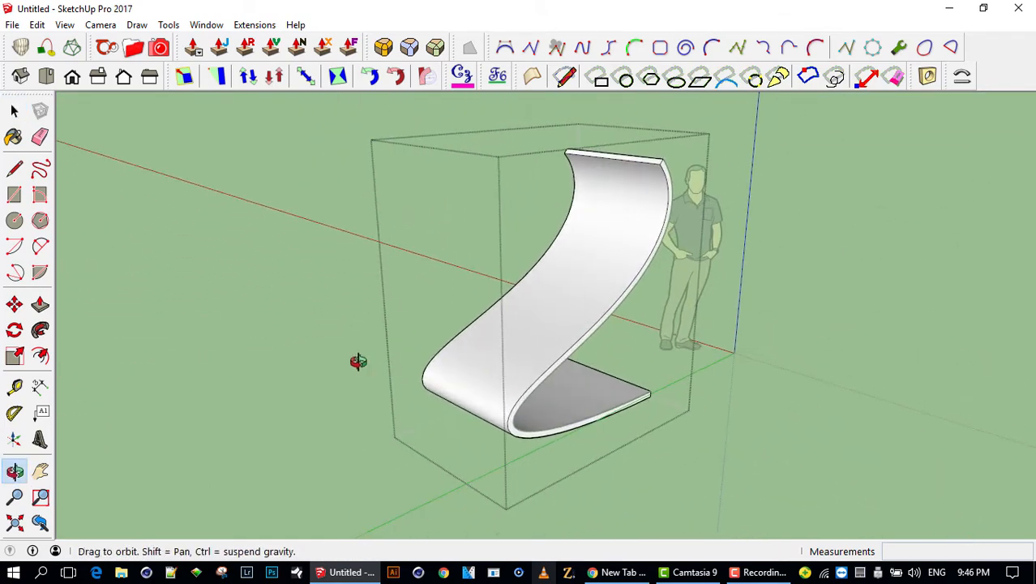
left_click(369, 265)
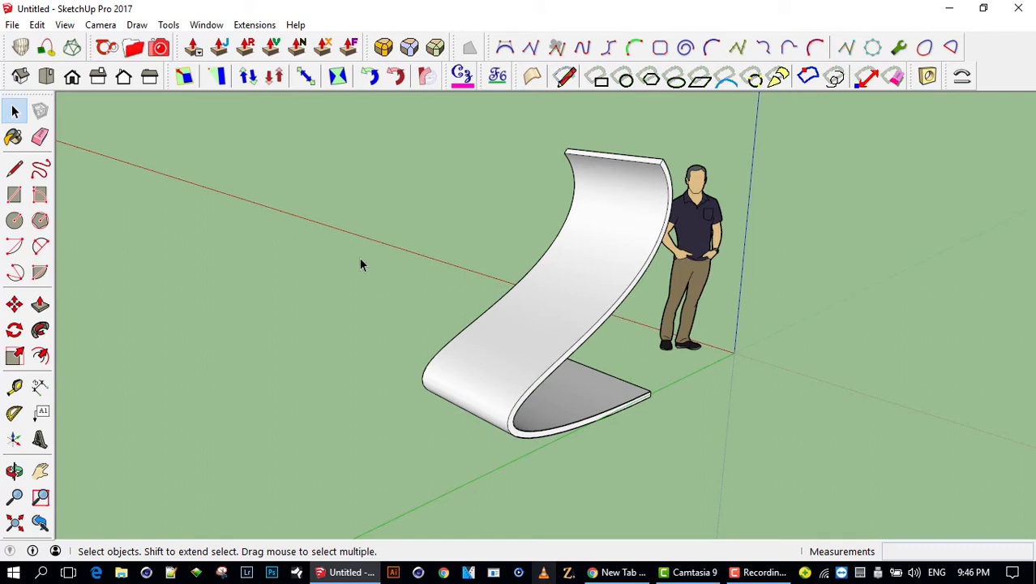
- Draw a 24-sided circle of about 0.68 m radius on the ground beside the S-shaped surface
middle_click_drag(361, 263, 661, 294)
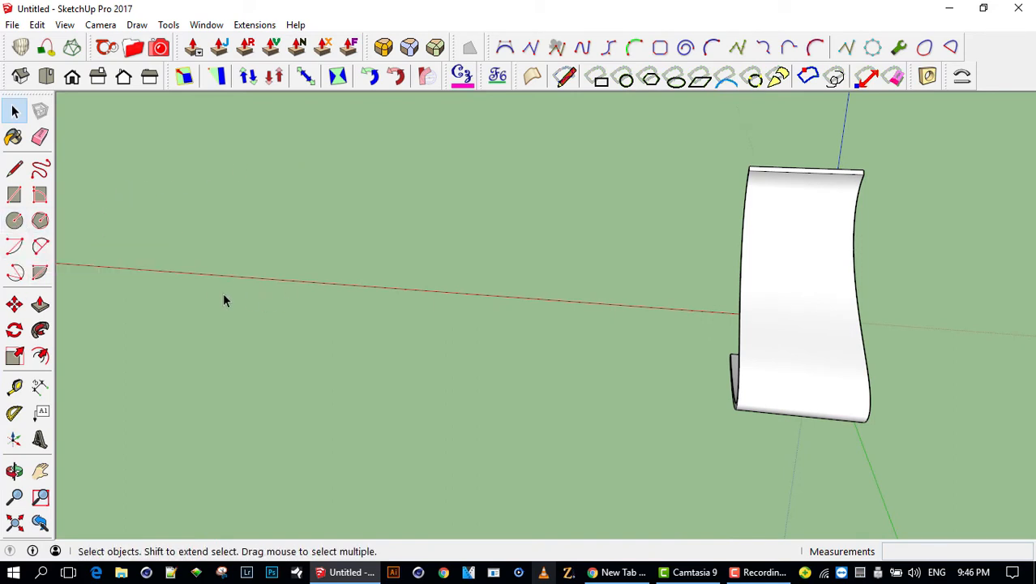
left_click(15, 221)
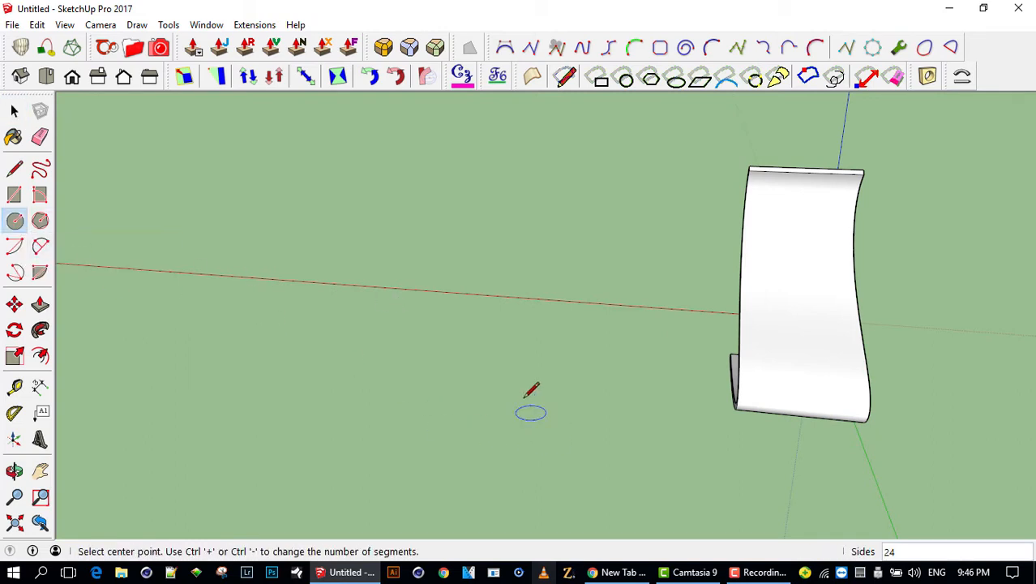
scroll(527, 383, "up", 2)
scroll(527, 383, "up", 1)
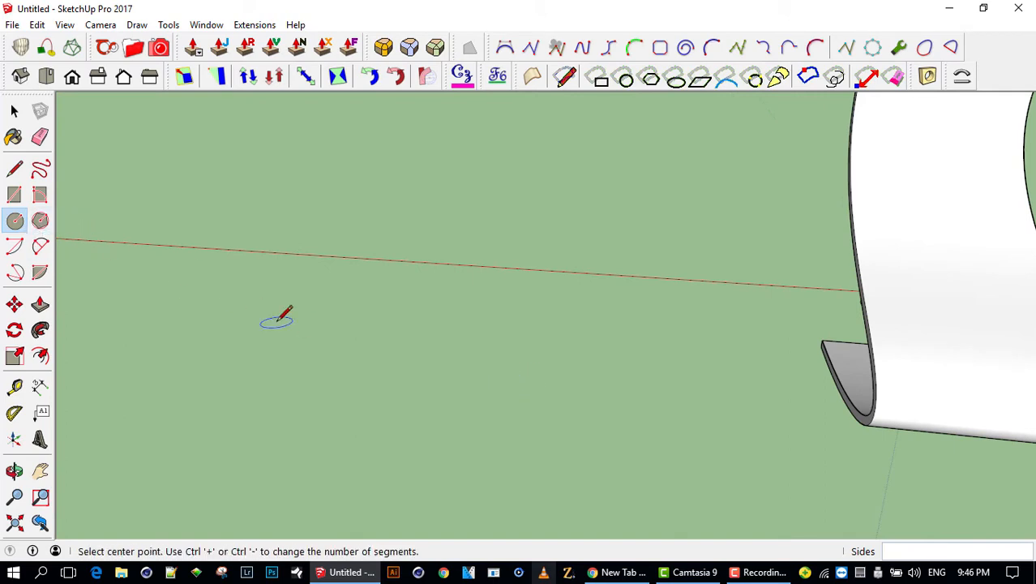
left_click(492, 370)
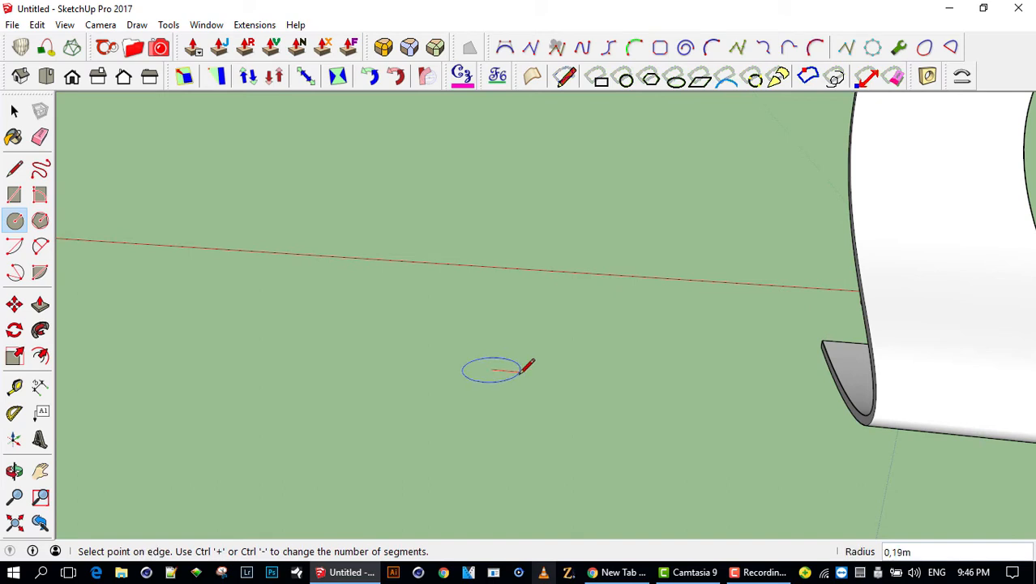
left_click(596, 378)
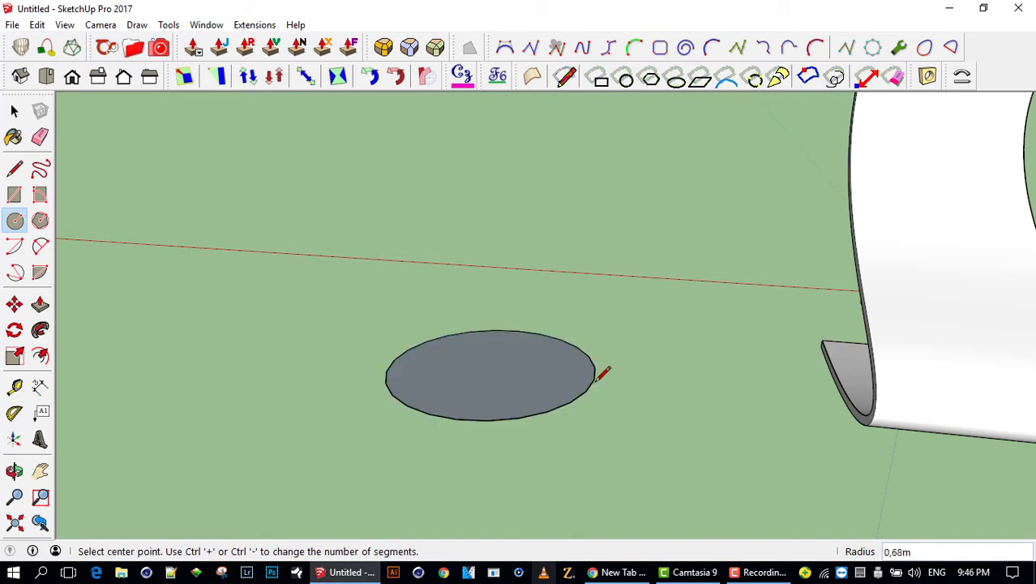
- Inspect the circle's segment count in its entity information and delete the circle
middle_click_drag(585, 398, 556, 412)
scroll(551, 413, "up", 4)
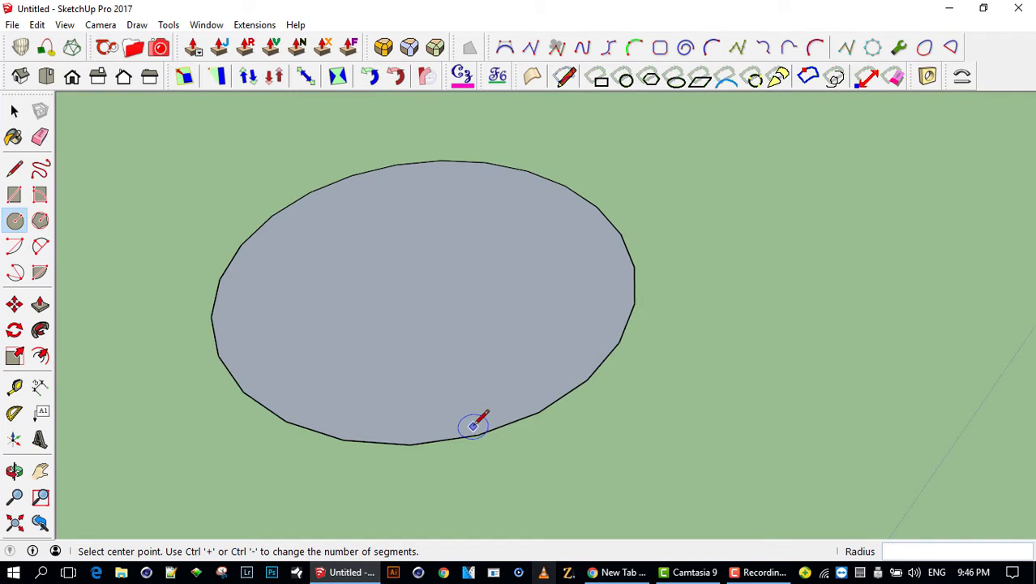
left_click(13, 110)
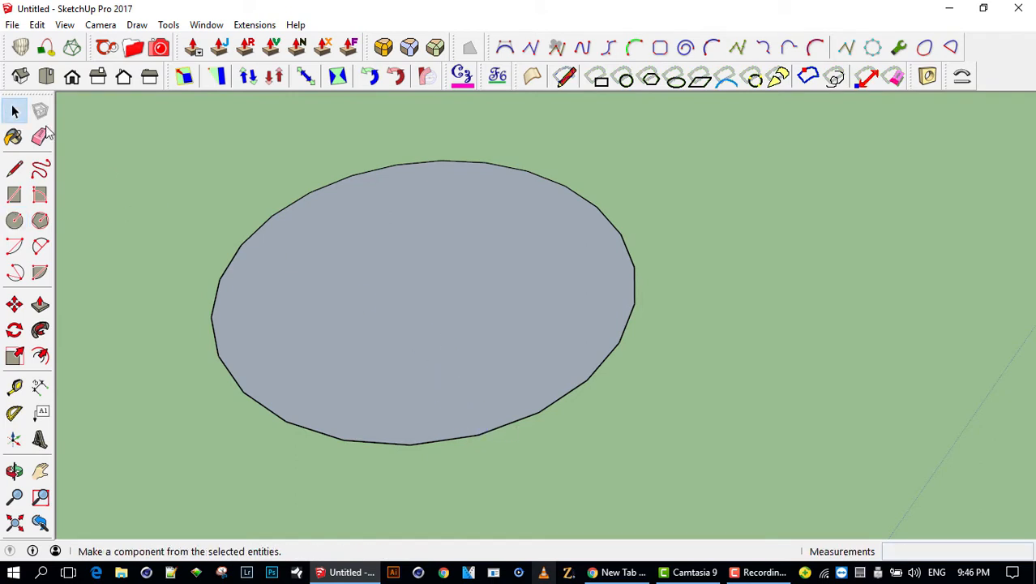
right_click(584, 202)
left_click(629, 206)
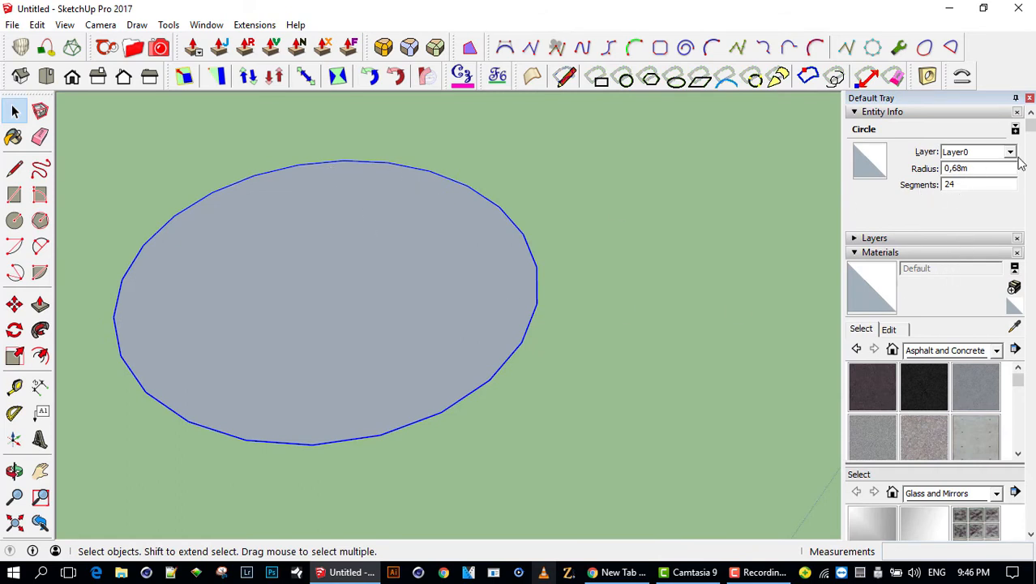
left_click(1030, 97)
scroll(615, 294, "down", 3)
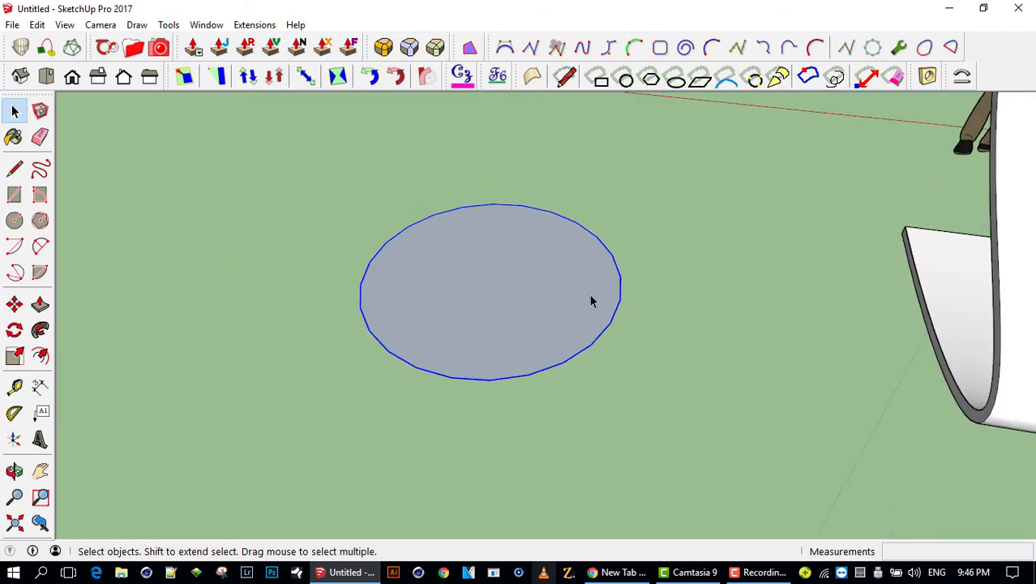
left_click_drag(310, 175, 692, 442)
key("Delete")
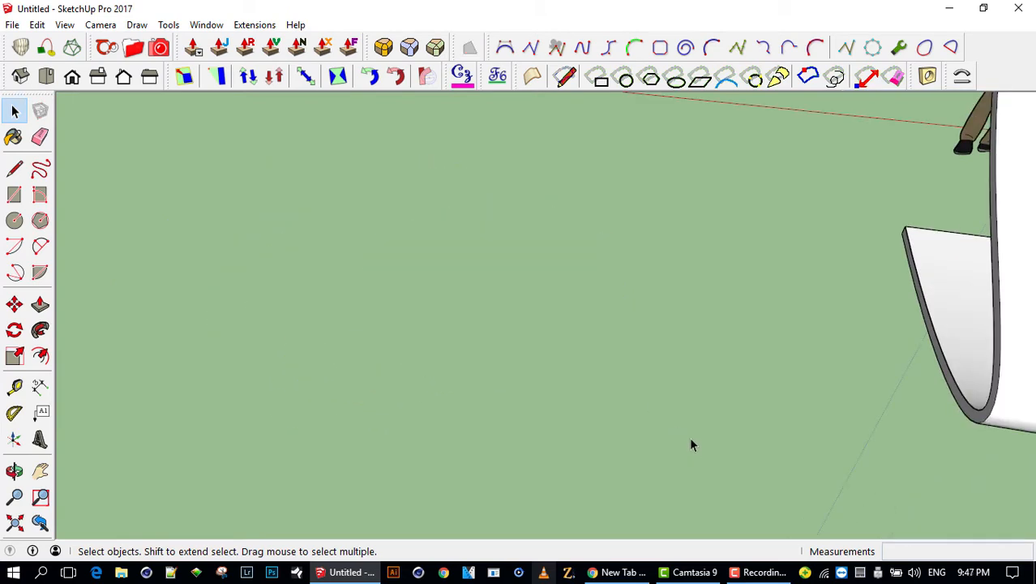
- Draw a circle of about 0.49 m radius on the ground and set its segment count to 100
left_click(14, 221)
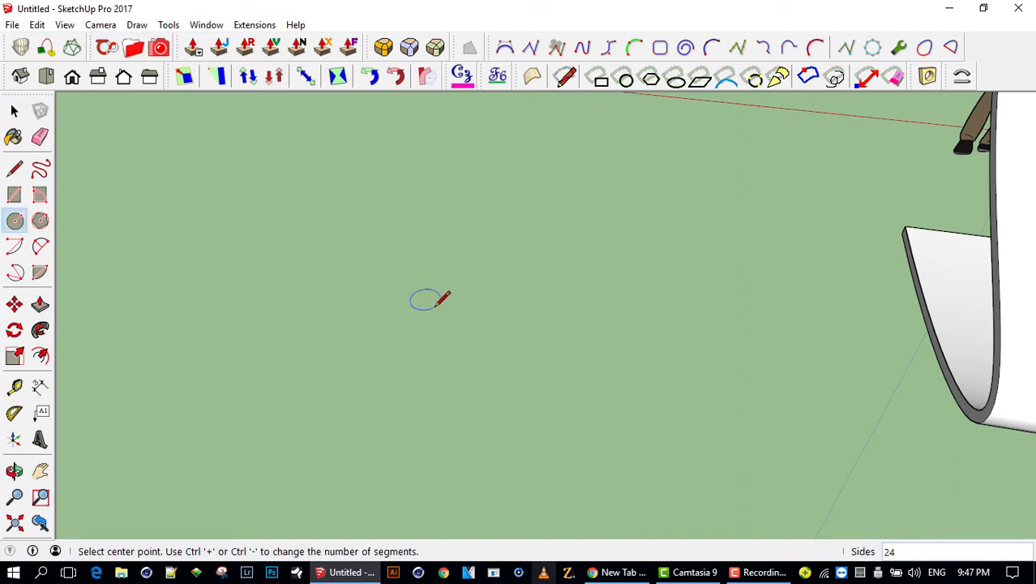
left_click(508, 301)
left_click(580, 350)
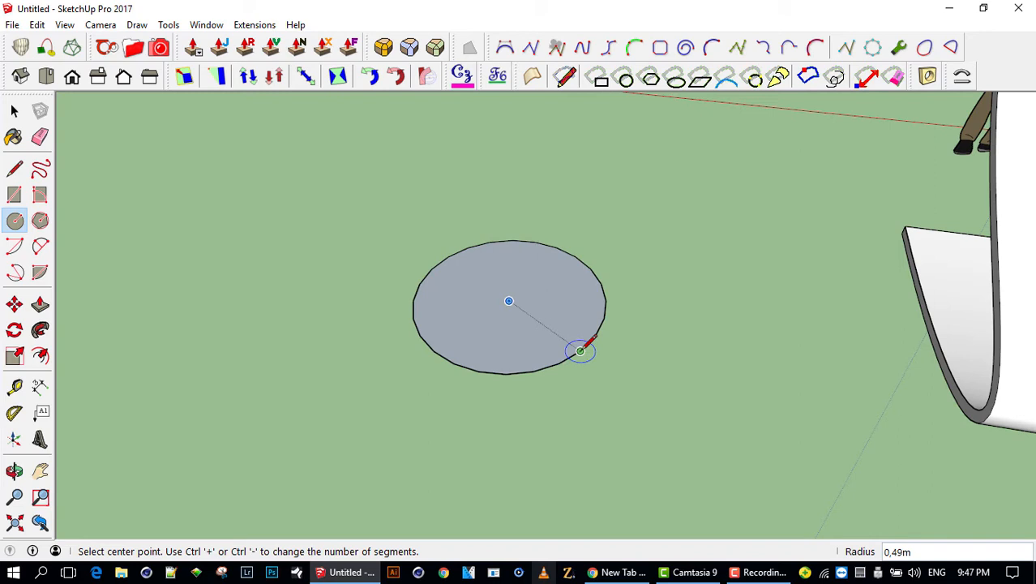
type("100")
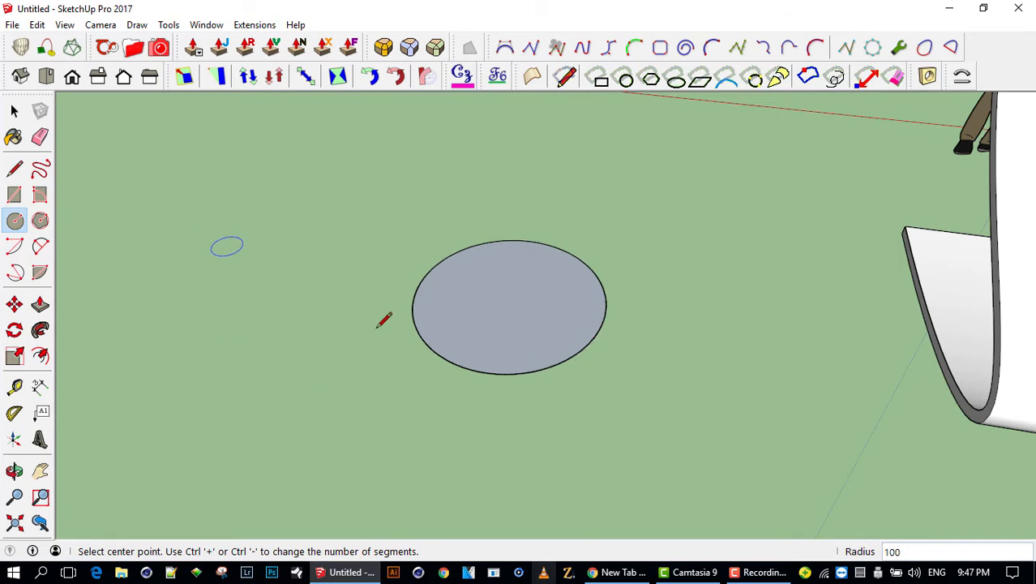
scroll(446, 321, "up", 4)
middle_click_drag(607, 316, 632, 330)
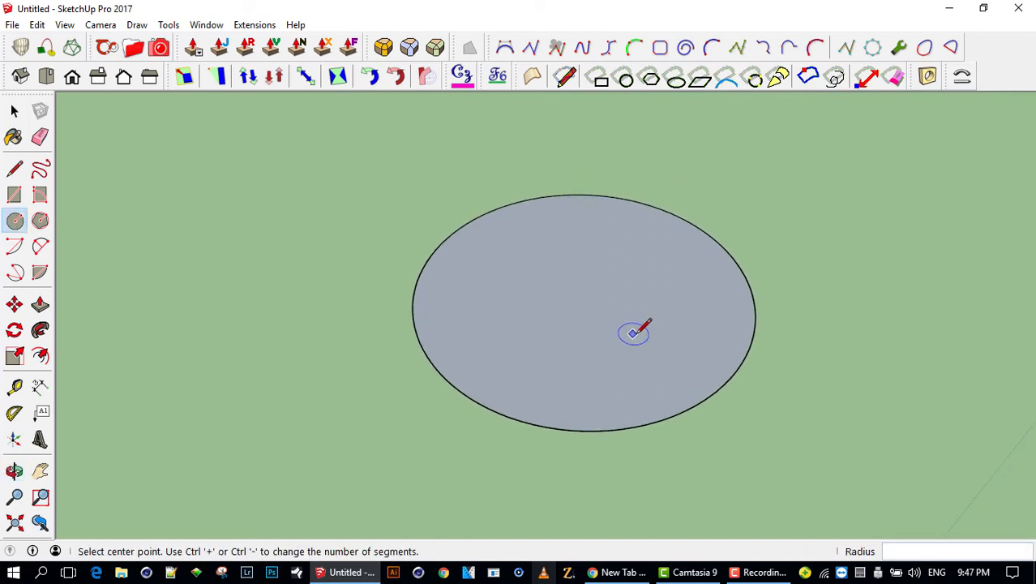
- Draw two more smooth circles beside the first, about 0.39 m and 0.31 m in radius, and leave the Circle tool
left_click(215, 286)
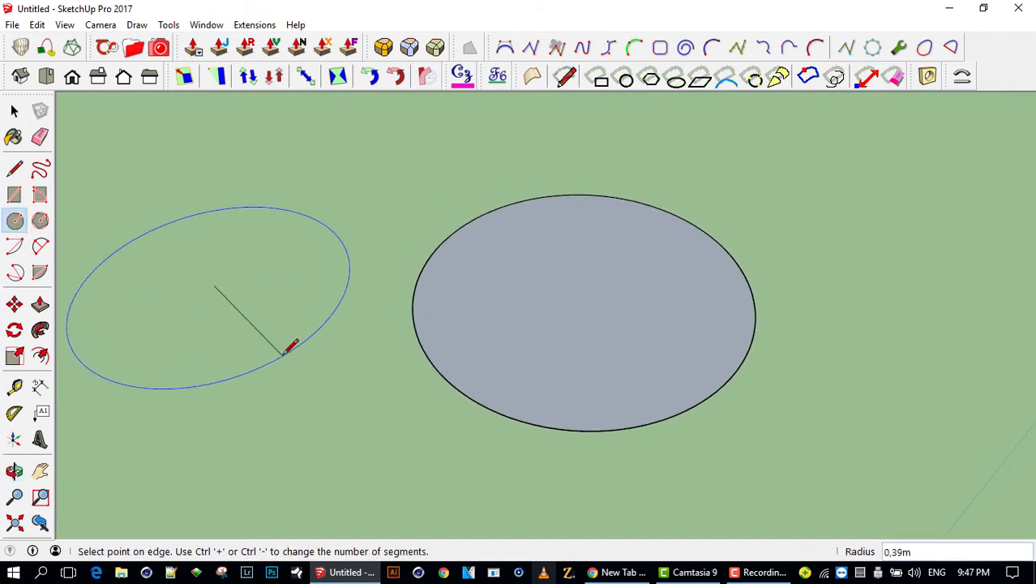
left_click(289, 347)
middle_click_drag(470, 343, 632, 341)
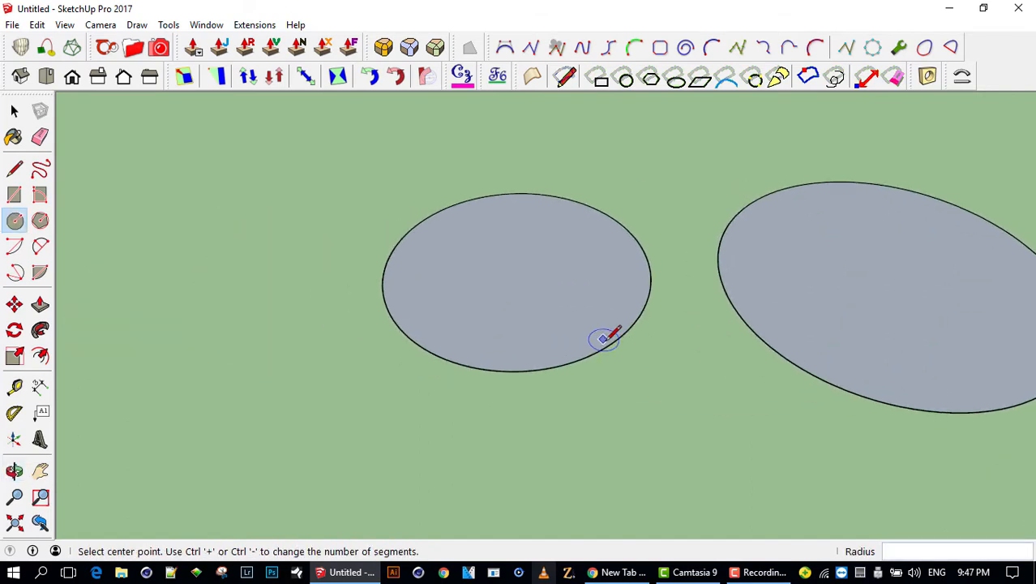
left_click(233, 340)
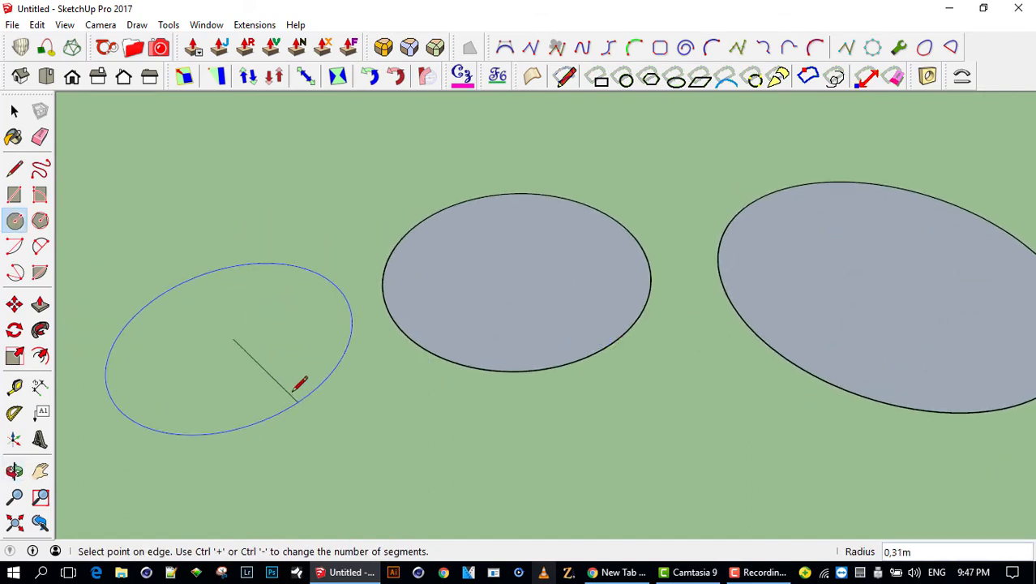
left_click(301, 392)
middle_click_drag(302, 394, 556, 366)
left_click(14, 111)
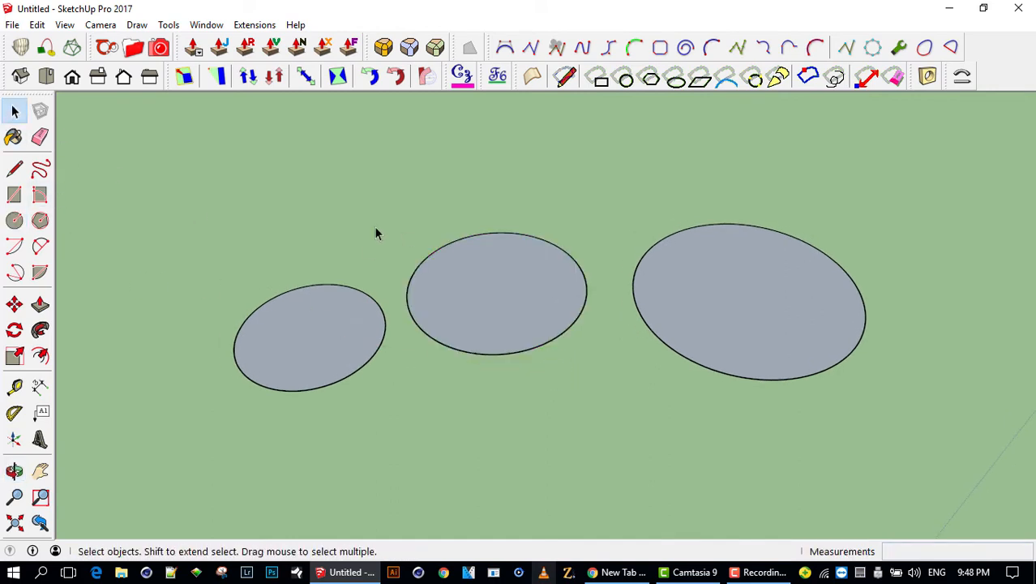
- Restart the Circle tool and draw a default 24-sided circle in front of the smooth ones for comparison
left_click(16, 219)
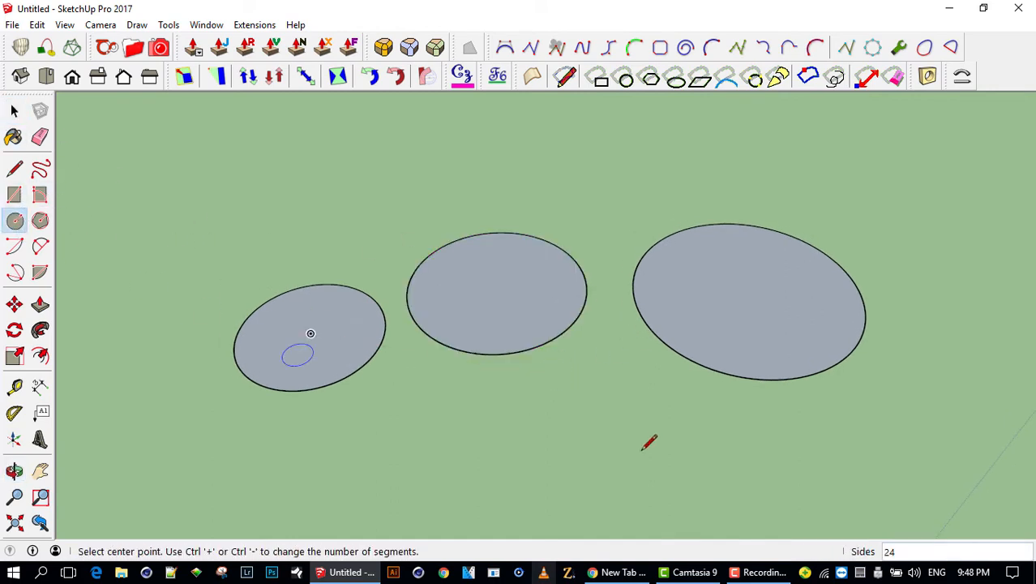
left_click(569, 449)
left_click(663, 477)
middle_click_drag(722, 483, 664, 398)
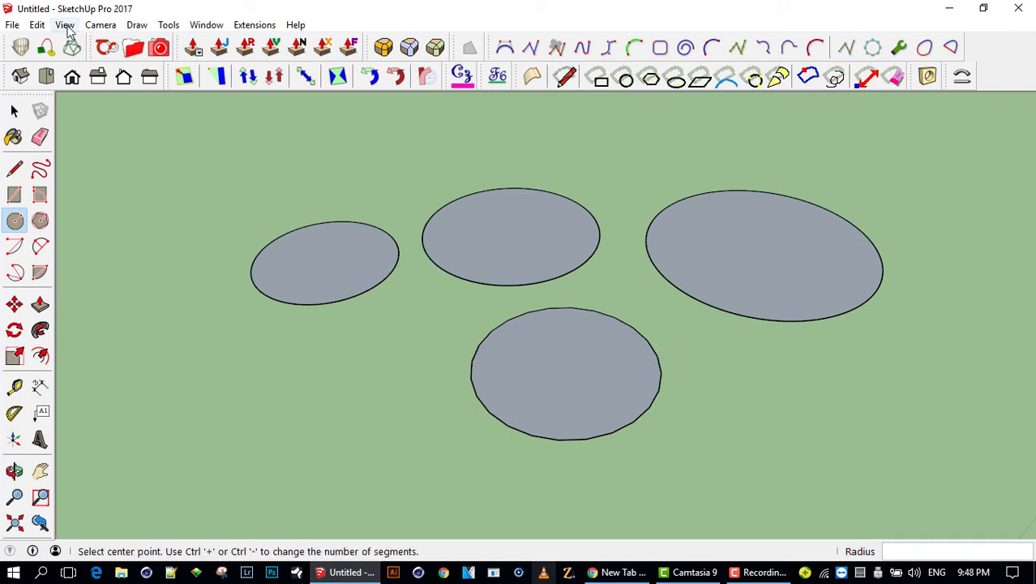
middle_click_drag(537, 331, 560, 363)
middle_click_drag(640, 353, 555, 318)
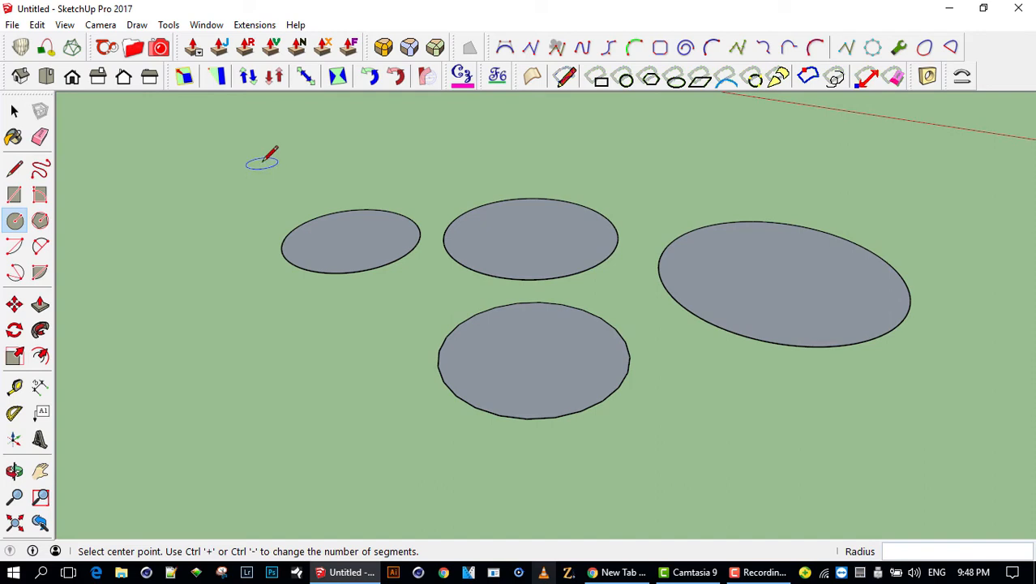
- Delete all four test circles from the ground
key("space")
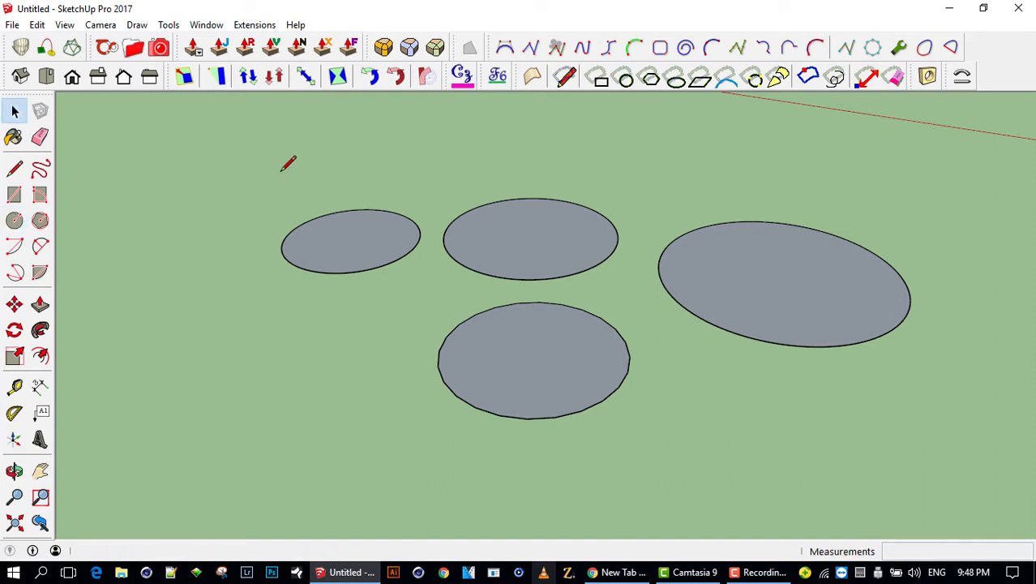
left_click_drag(282, 174, 632, 491)
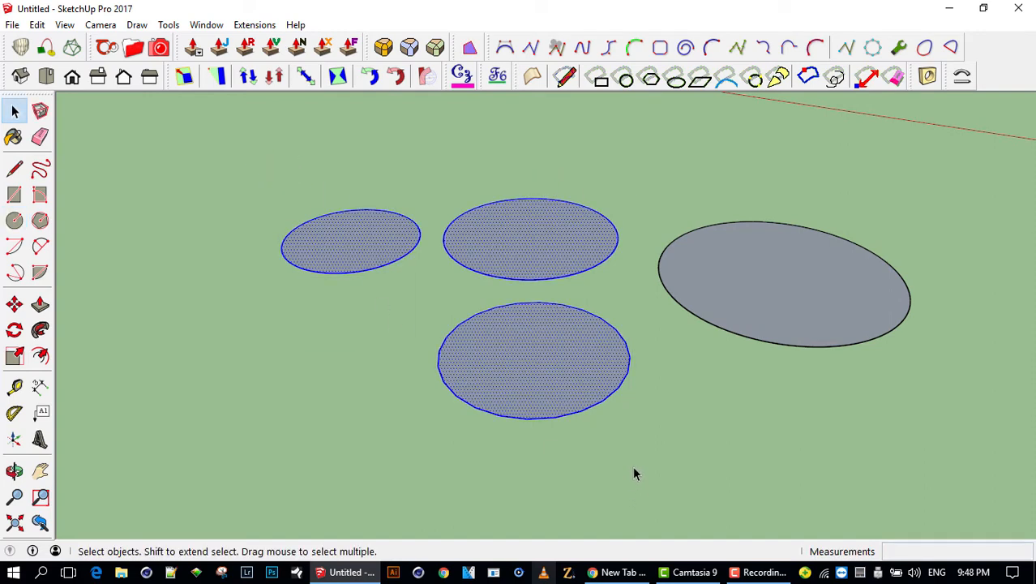
key("Delete")
left_click(770, 289)
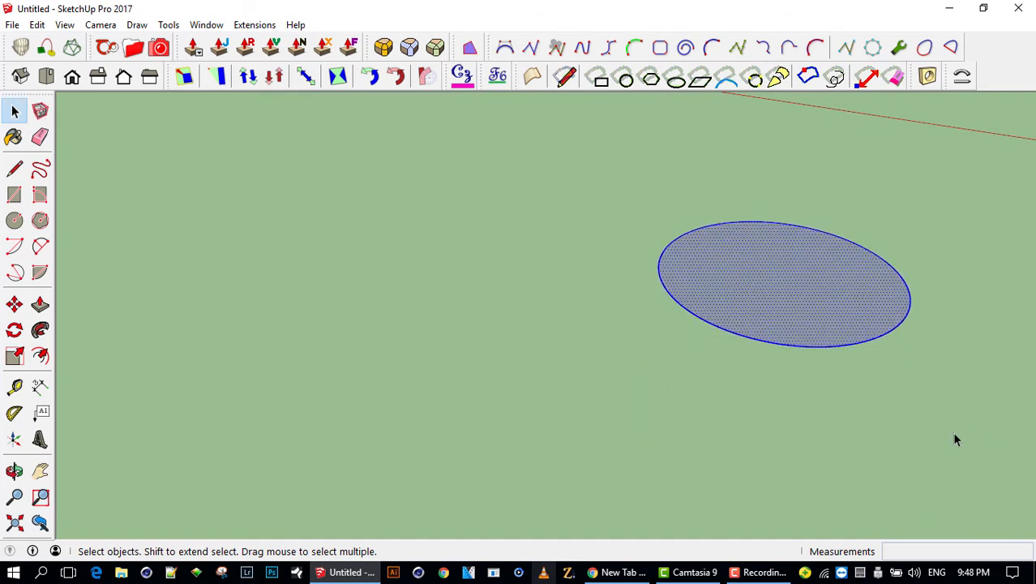
key("Delete")
- Draw a circle on the empty ground with 100 segments and a 12 cm radius
middle_click_drag(735, 433, 616, 389)
key("c")
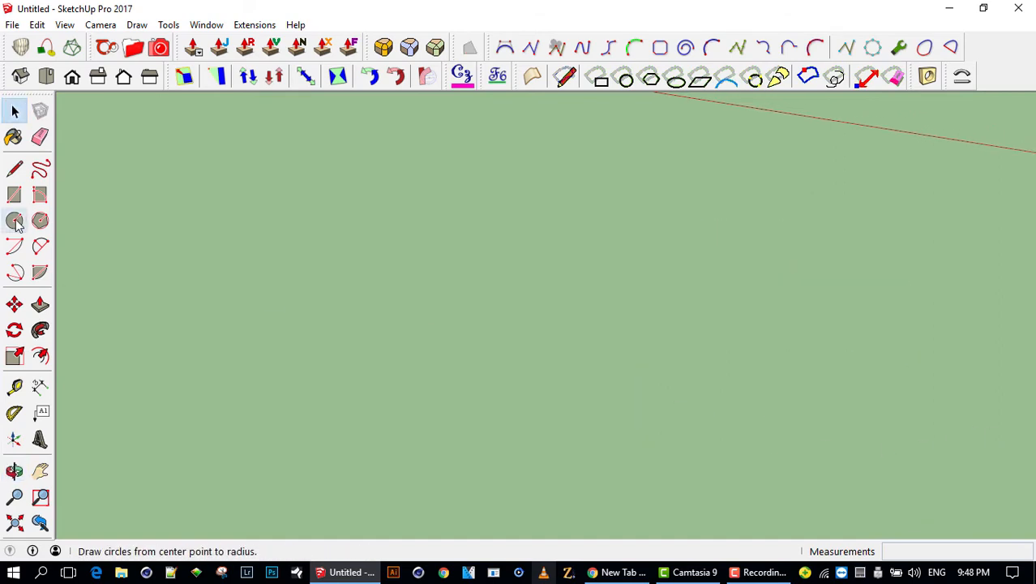
left_click(685, 292)
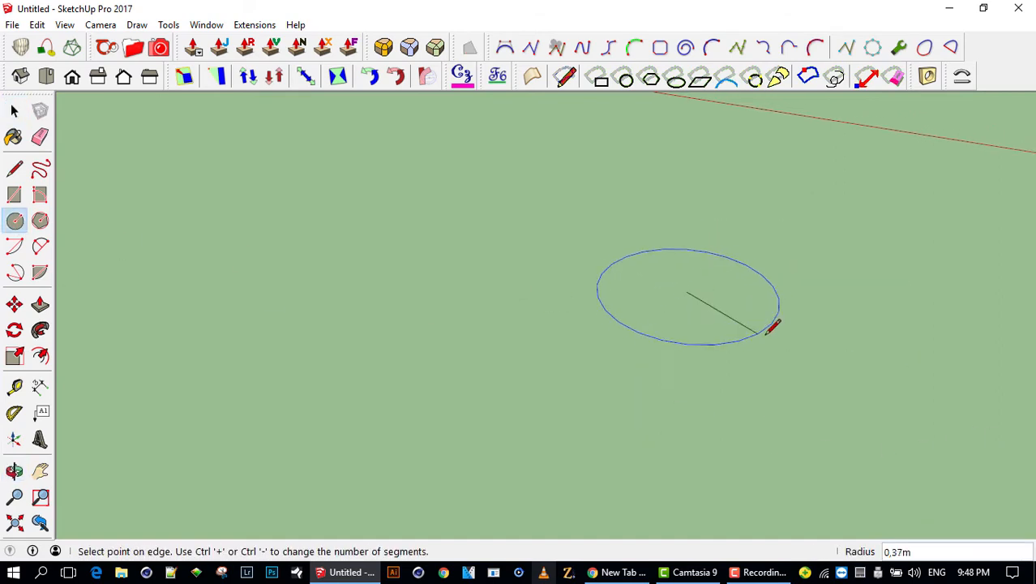
left_click(805, 347)
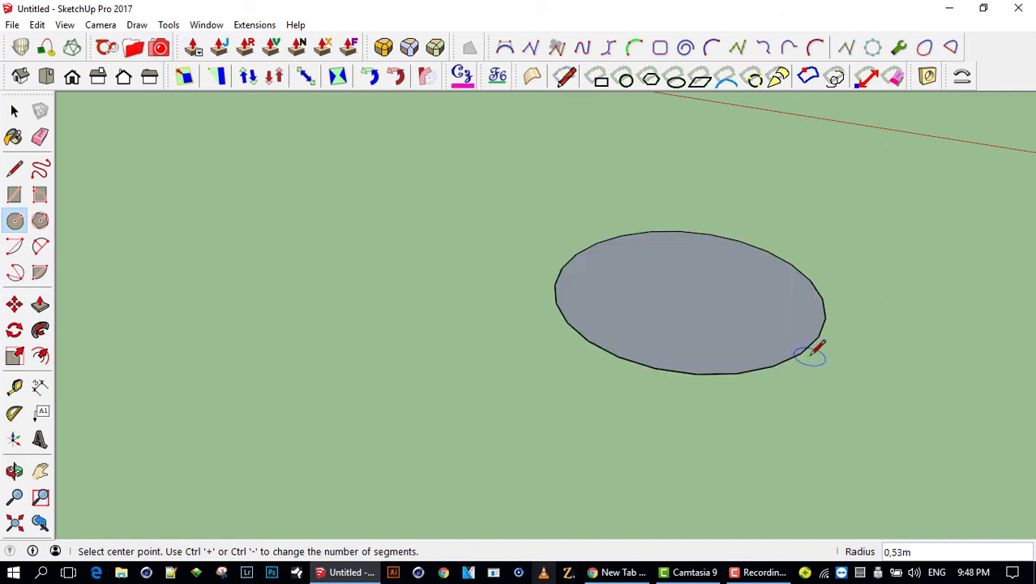
type("100s")
key("Return")
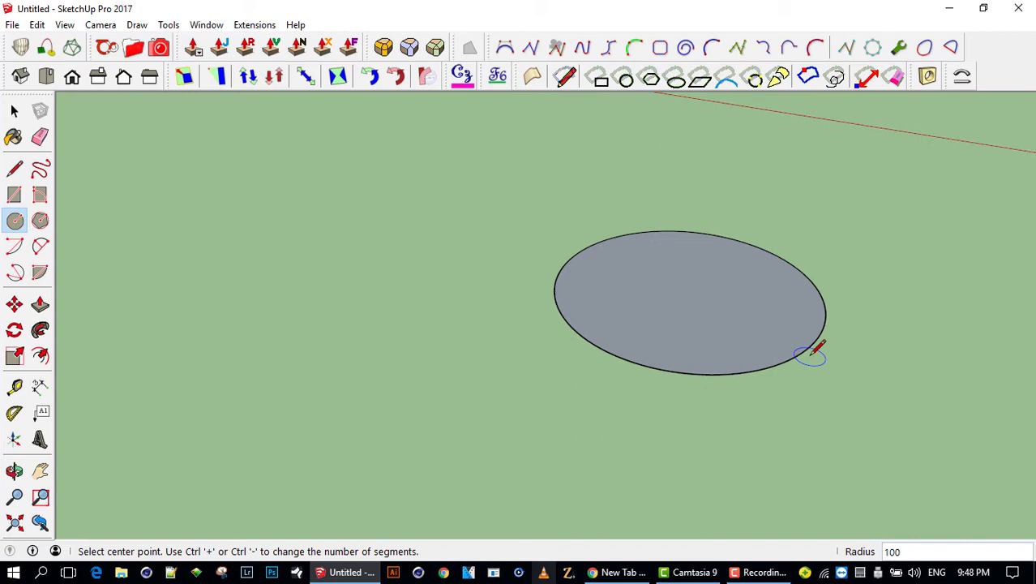
type("12cm")
key("Return")
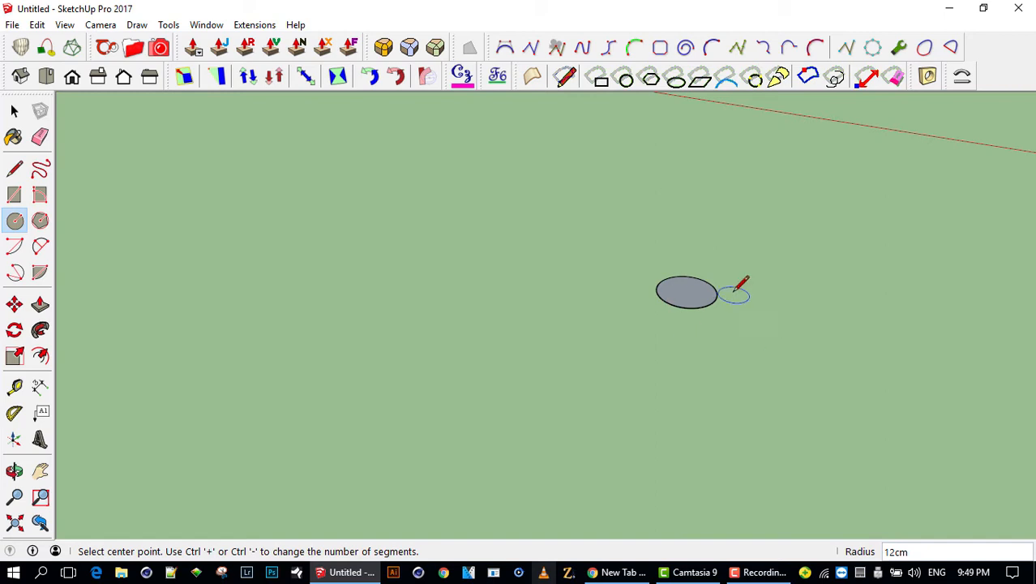
scroll(716, 294, "up", 5)
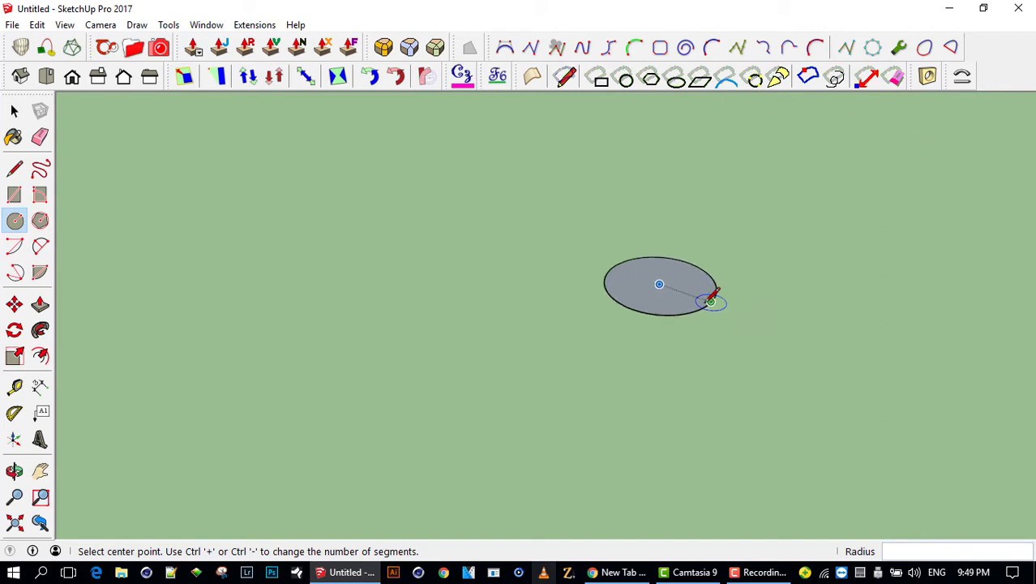
middle_click_drag(778, 301, 865, 327)
scroll(861, 320, "down", 4)
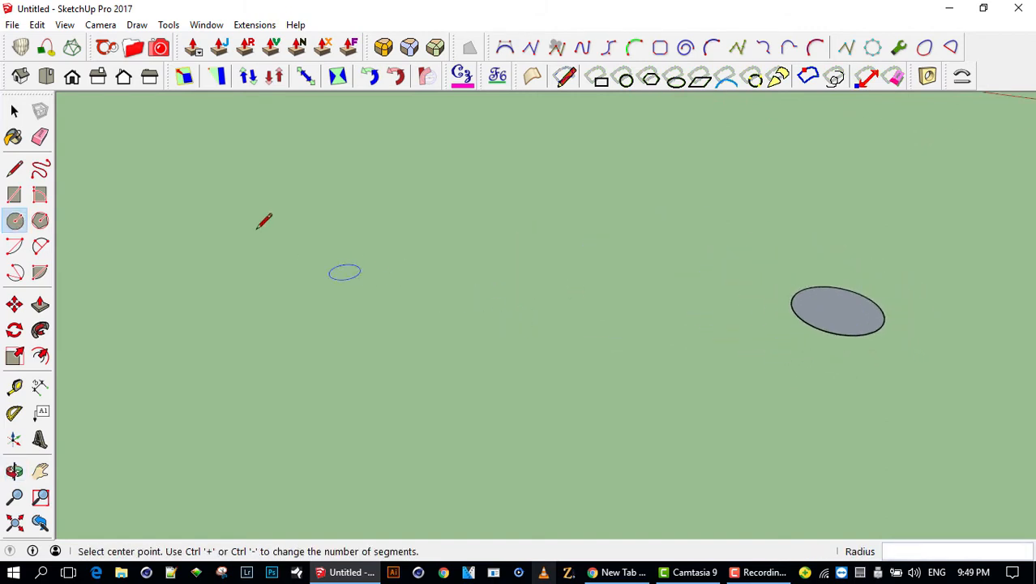
- Draw a second circle about 0.25 m in radius on the ground beside the existing one and give it 50 segments
left_click(14, 112)
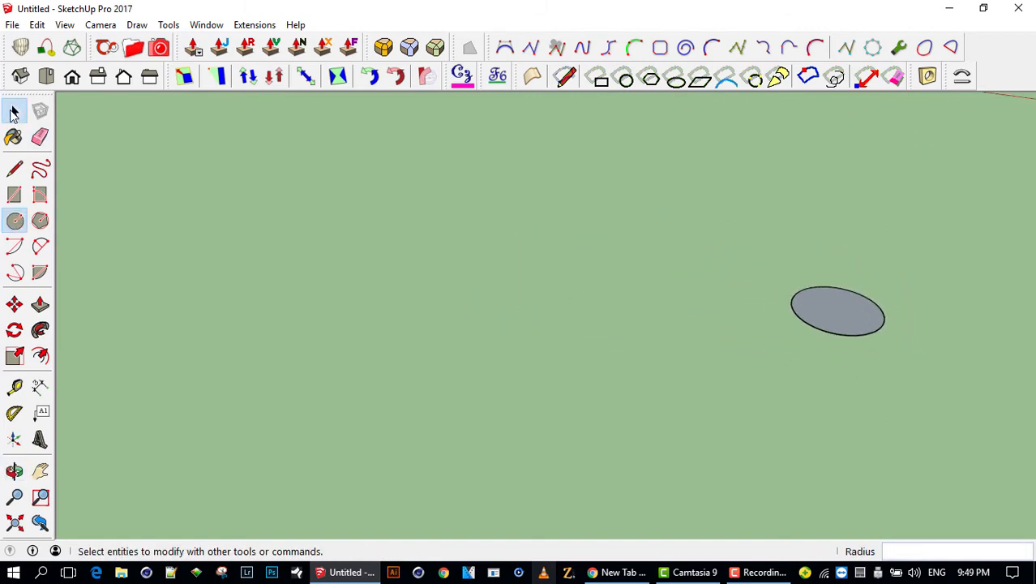
left_click(13, 219)
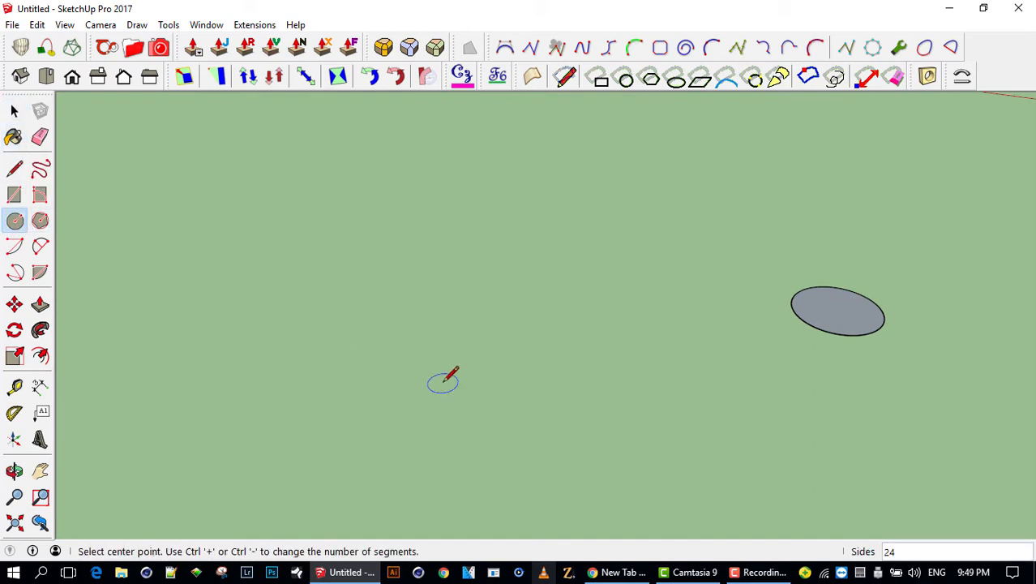
left_click(480, 343)
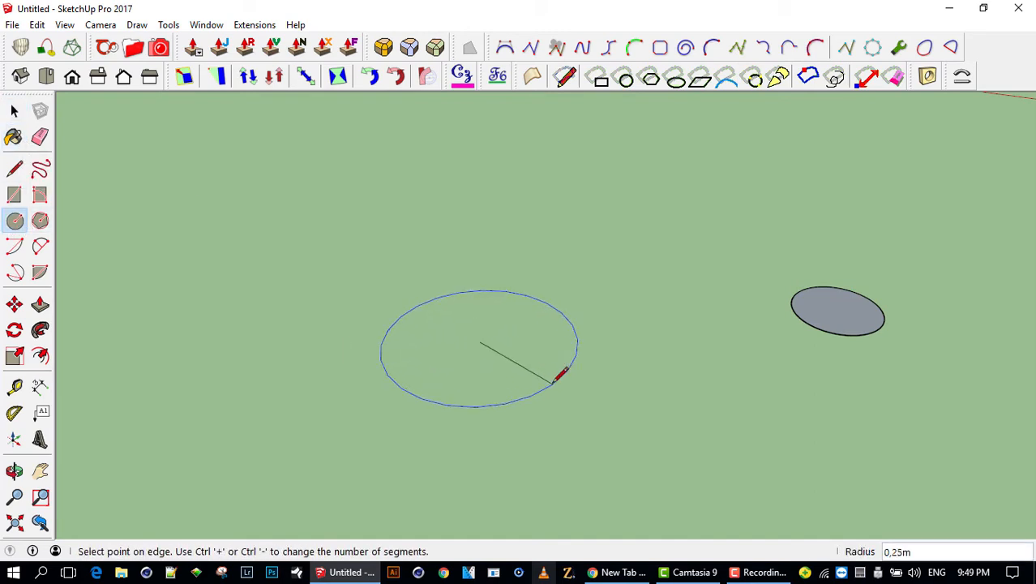
left_click(552, 381)
type("50s")
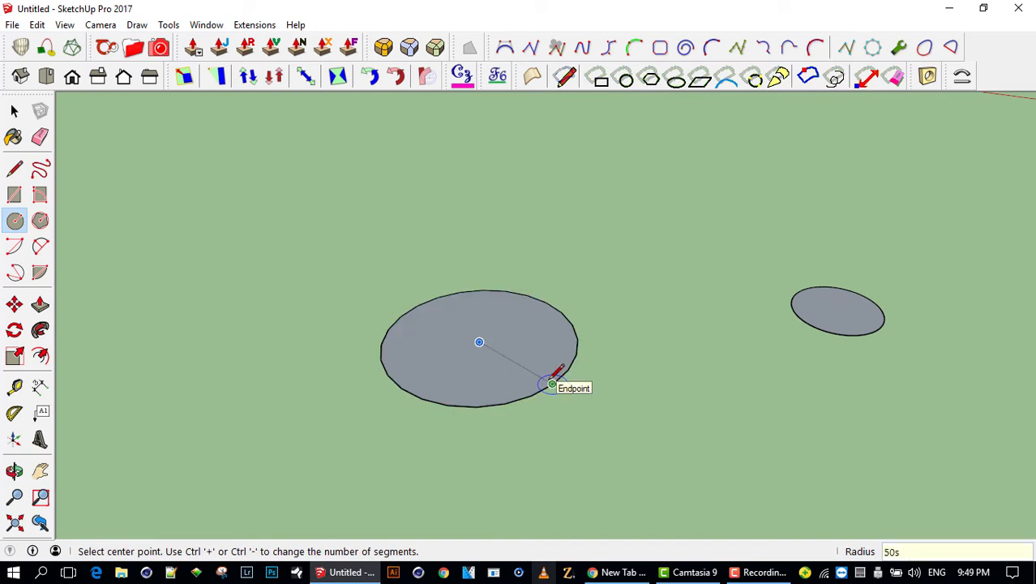
- Set the new circle's radius to 120 cm
key("BackSpace")
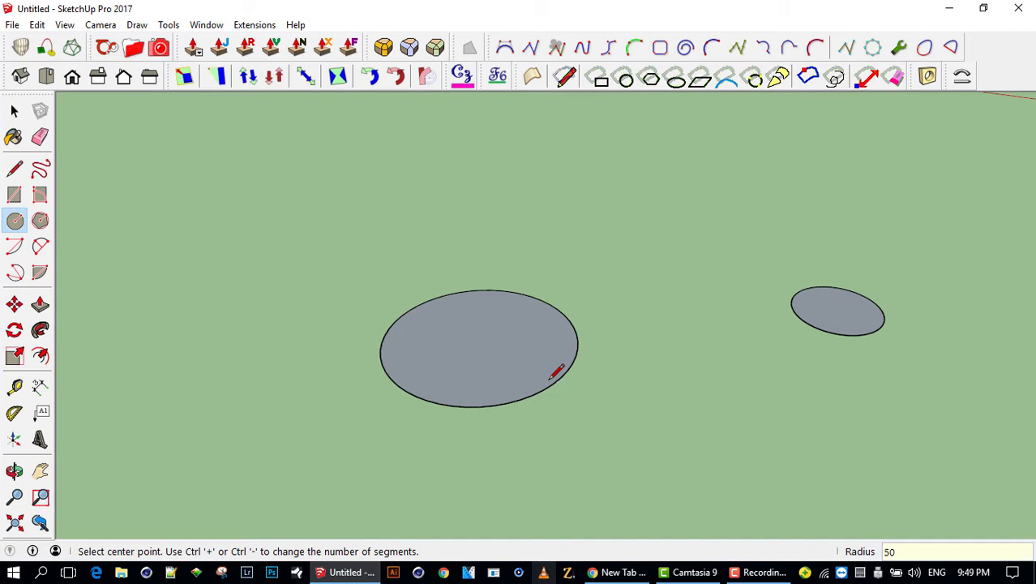
key("BackSpace")
key("BackSpace")
type("10")
key("BackSpace")
type("20cm")
key("Return")
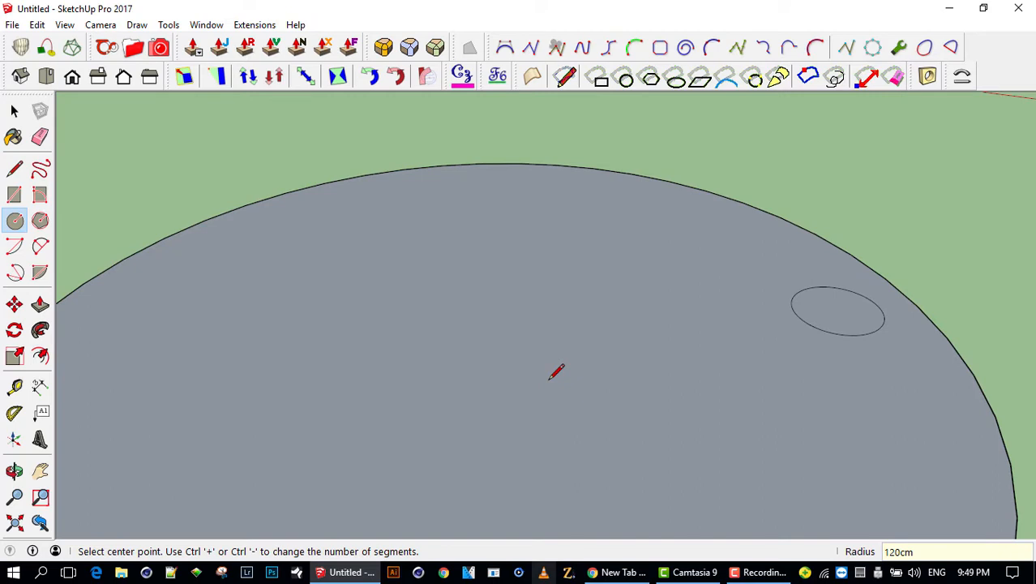
- Correct the new circle's radius to 20 cm
type("1")
key("BackSpace")
type("20")
key("Return")
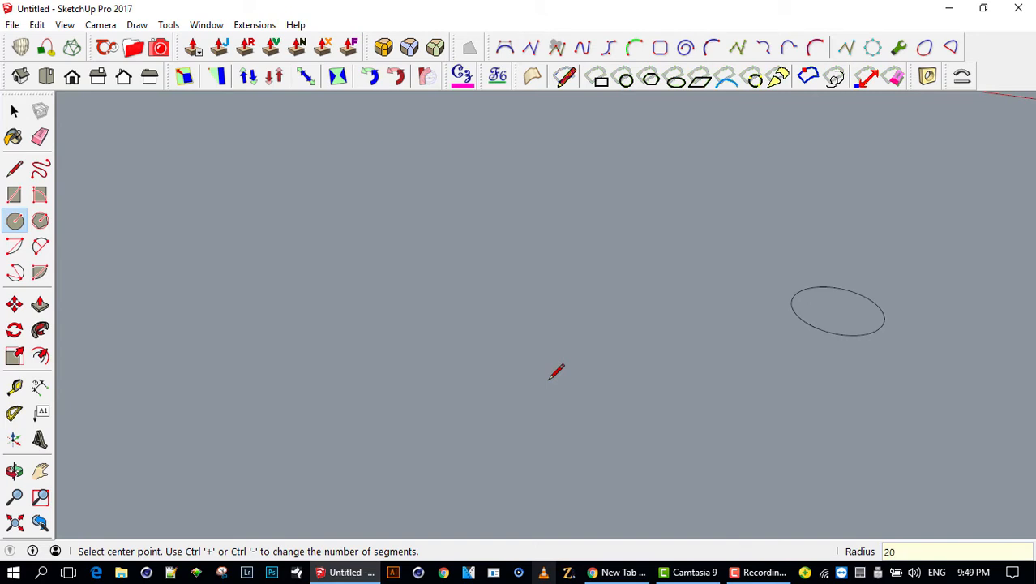
key("Return")
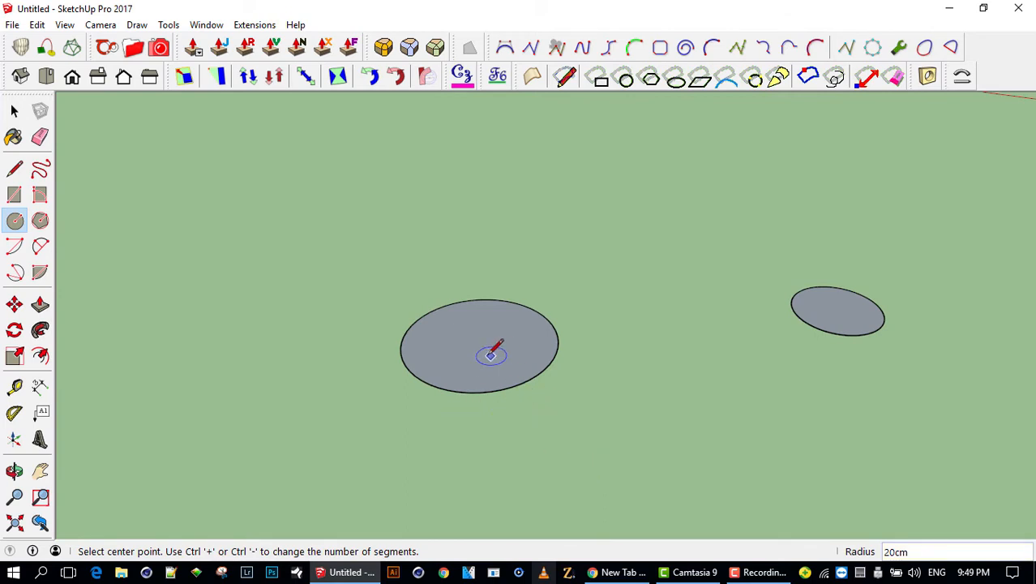
- Leave the Circle tool and select the face of the larger circle
scroll(489, 353, "up", 2)
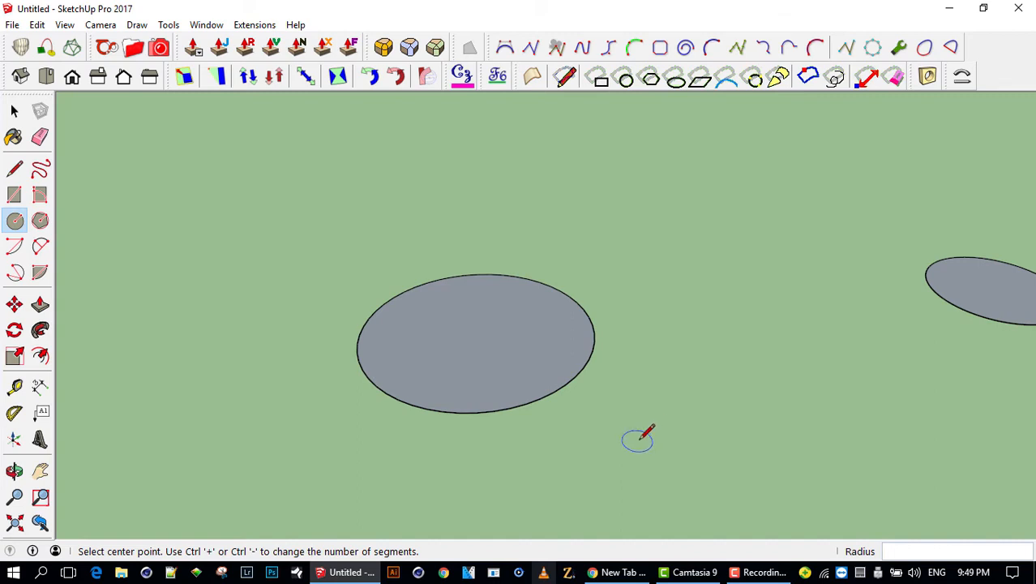
middle_click_drag(641, 430, 552, 408)
key("space")
left_click(477, 364)
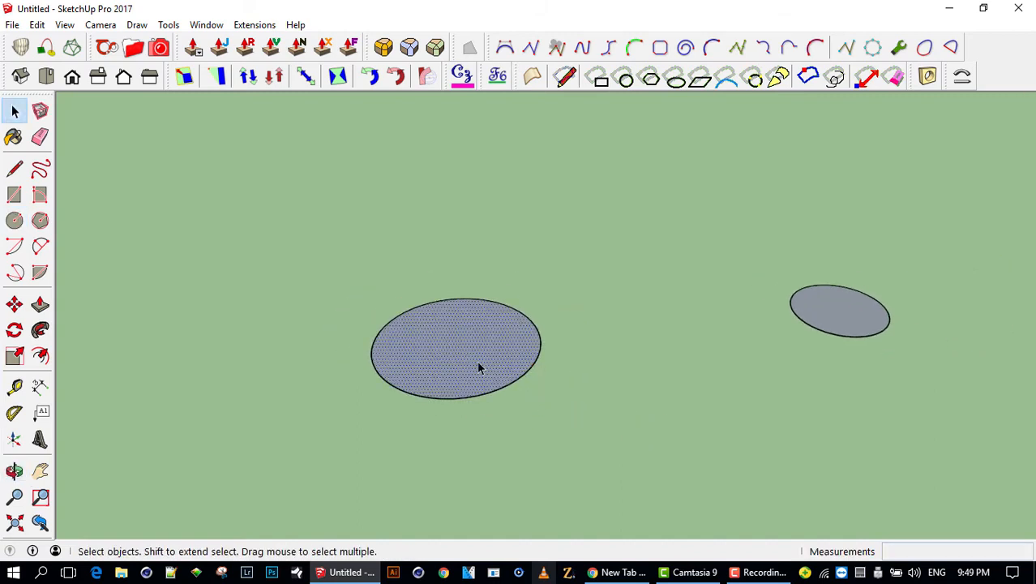
- Delete the smaller circle on the ground beside the large one
middle_click_drag(478, 364, 572, 362)
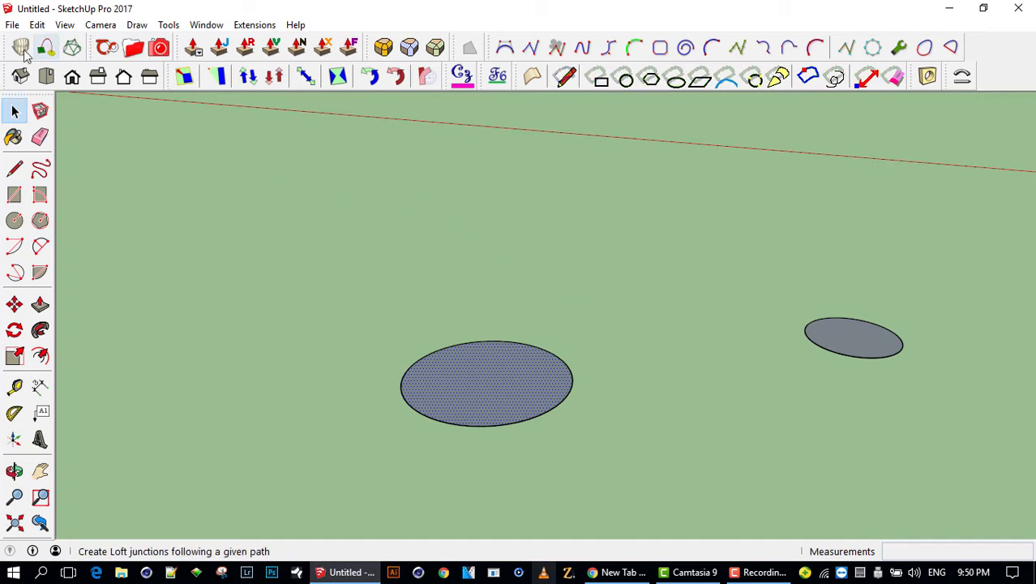
scroll(497, 306, "down", 4)
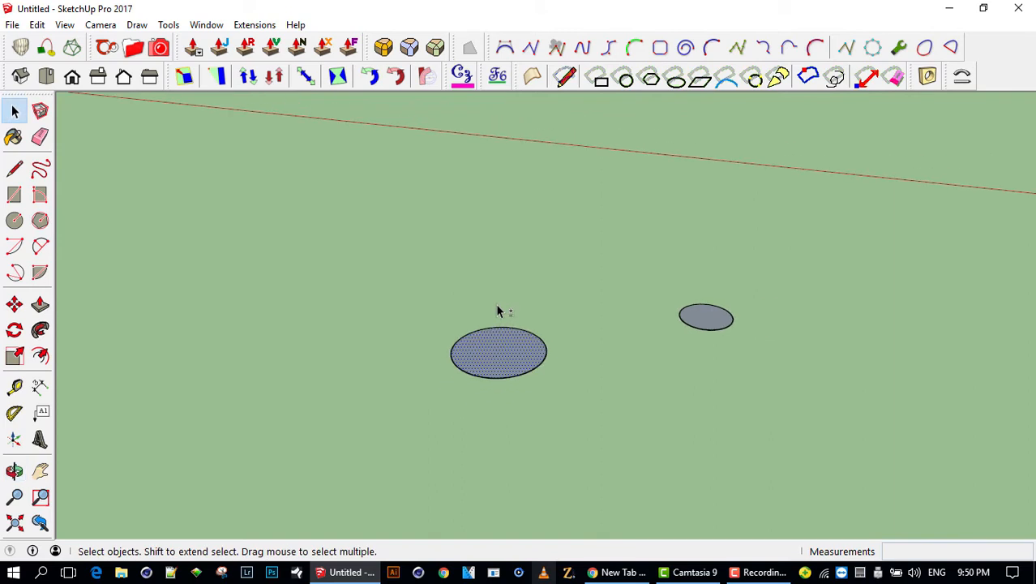
mouse_move(497, 297)
middle_mouse_down("shift")
mouse_move(485, 292)
mouse_move(498, 292)
middle_mouse_up("shift")
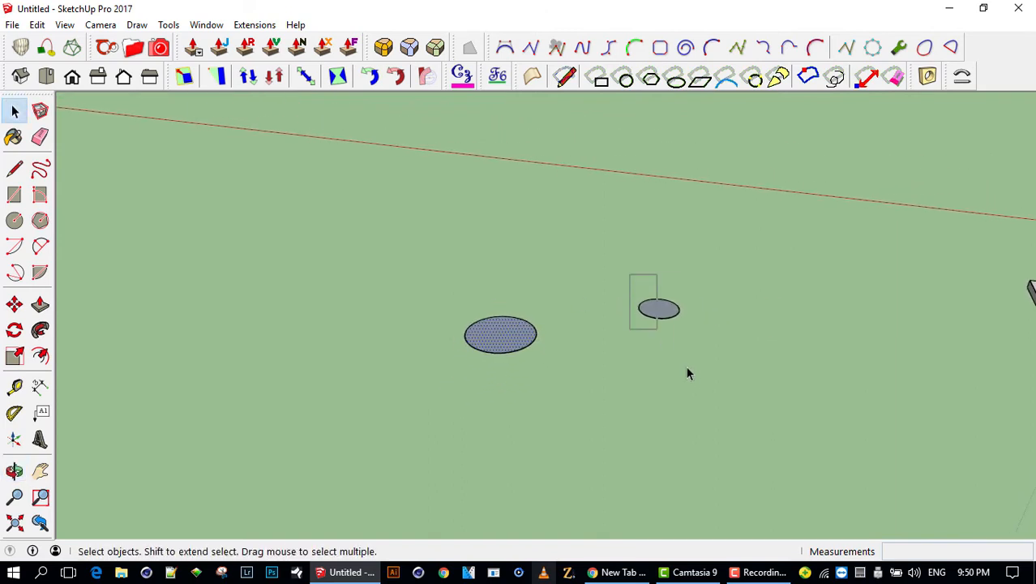
left_click_drag(687, 367, 722, 379)
key("Delete")
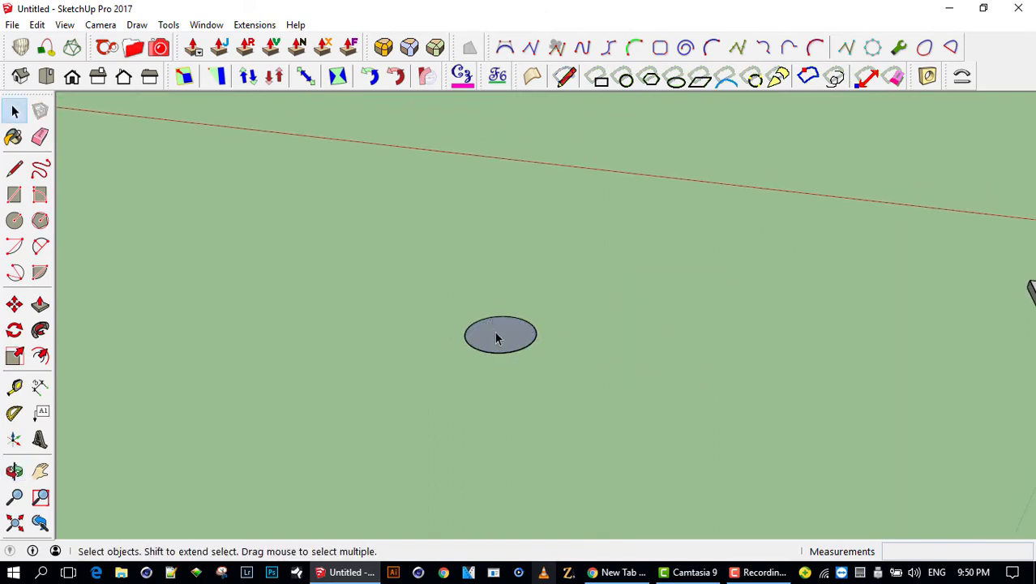
- Switch to the right view and delete the curved white band group between the figure and the circle
left_click_drag(442, 304, 608, 420)
middle_click_drag(608, 419, 586, 275)
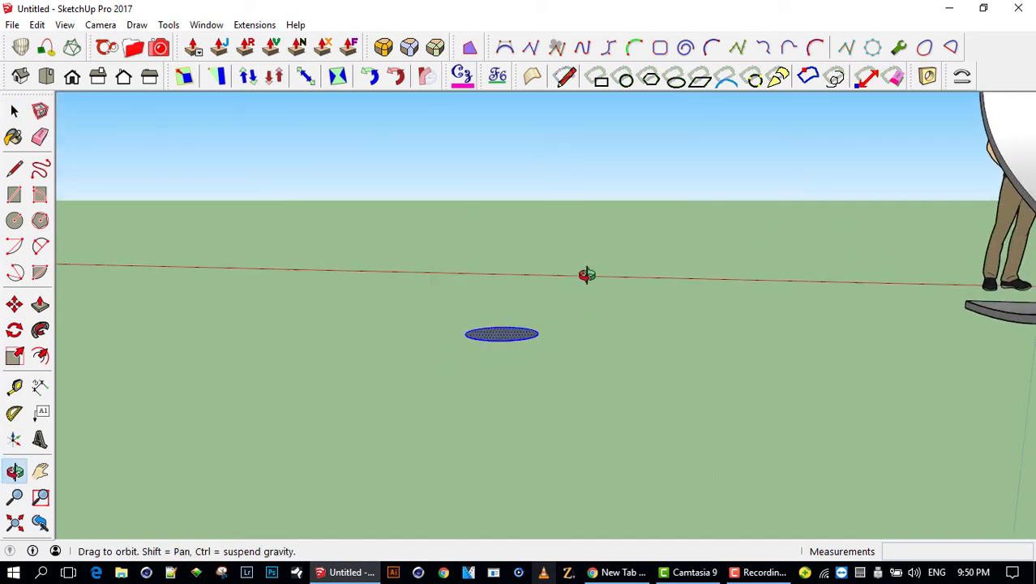
left_click(101, 84)
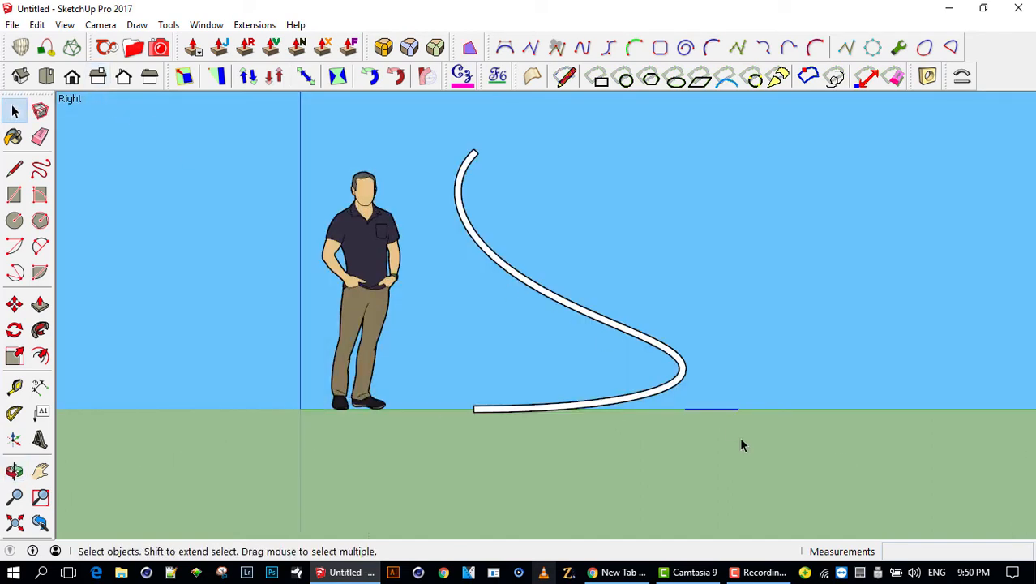
middle_click_drag(741, 440, 557, 416, "shift")
left_click(415, 311)
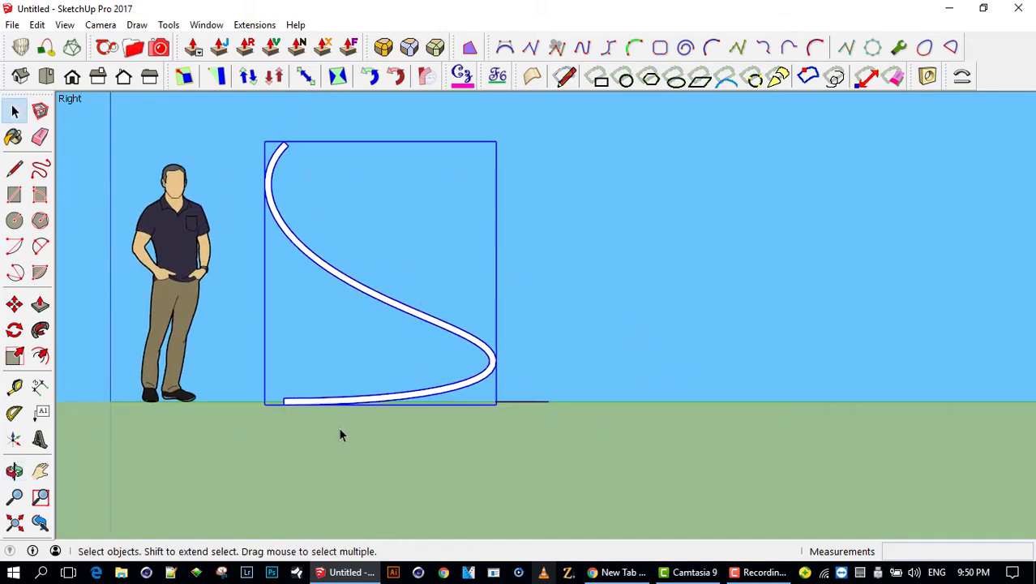
key("Delete")
- Copy the circle straight up along the blue axis by about 0.19 m, and copy that one up another 0.11 m
left_click_drag(475, 364, 592, 440)
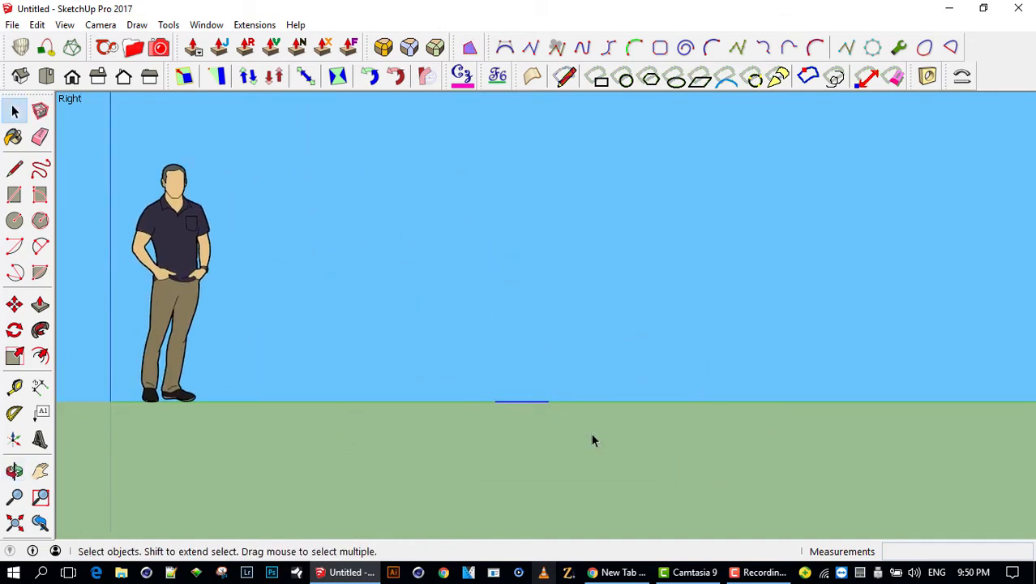
scroll(585, 438, "up", 2)
scroll(551, 420, "up", 3)
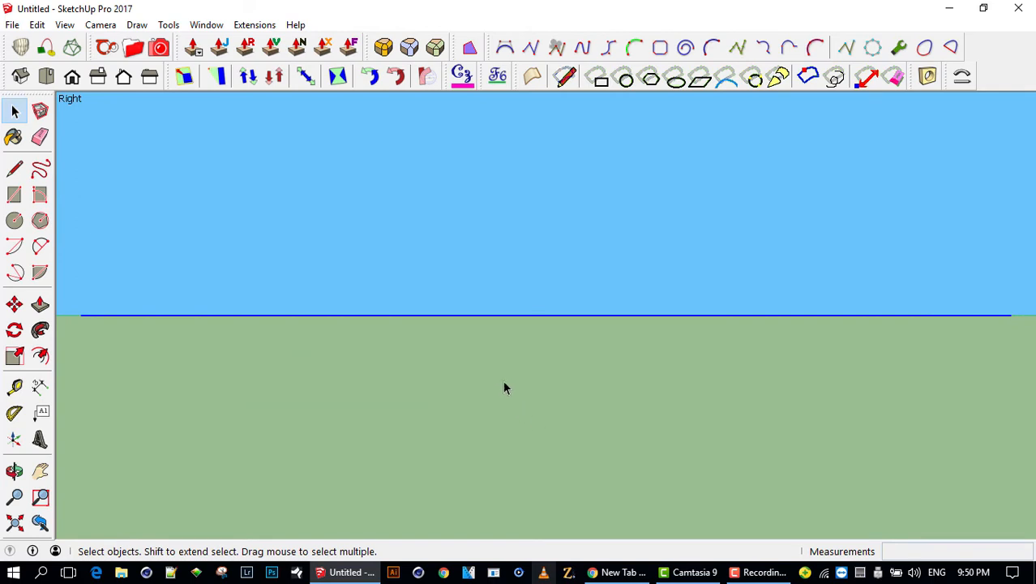
scroll(515, 395, "down", 4)
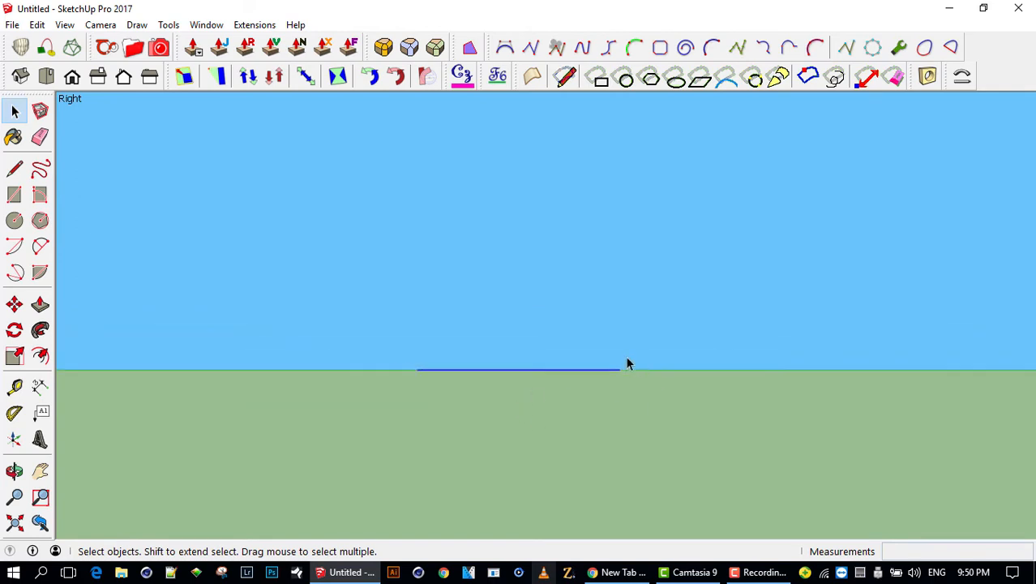
key("m")
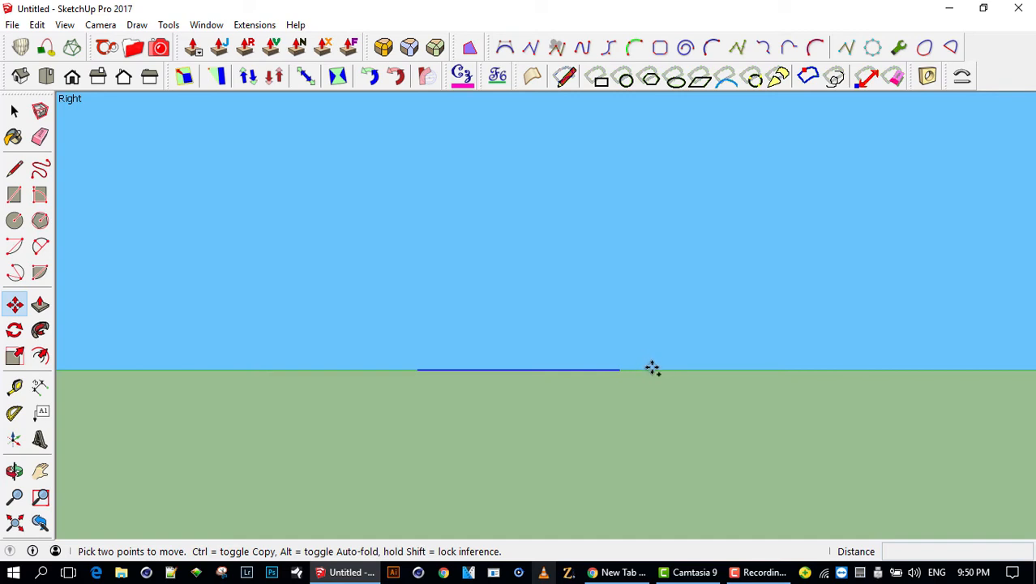
left_click(652, 369)
key("ctrl")
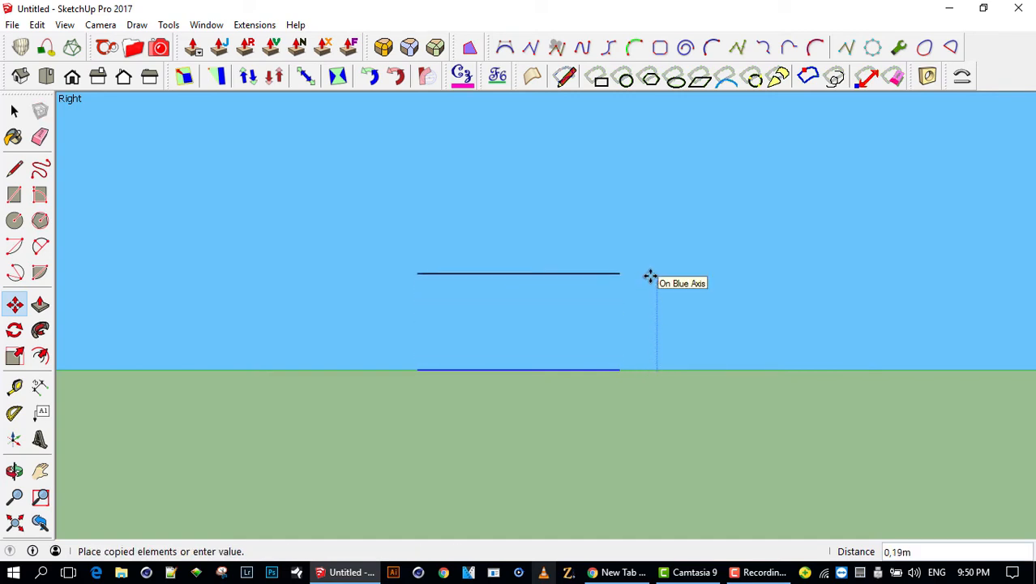
left_click(651, 276)
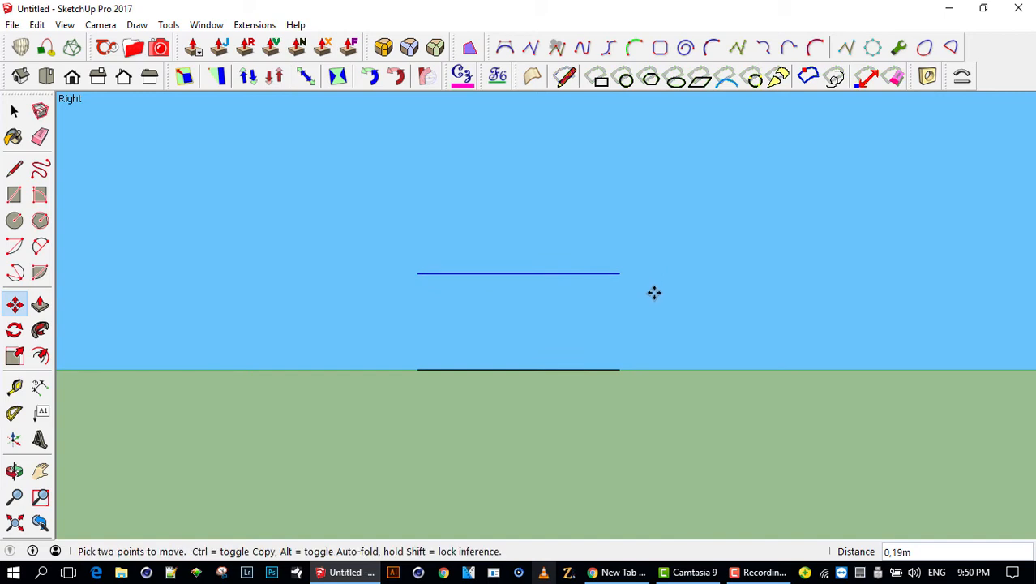
left_click(655, 299)
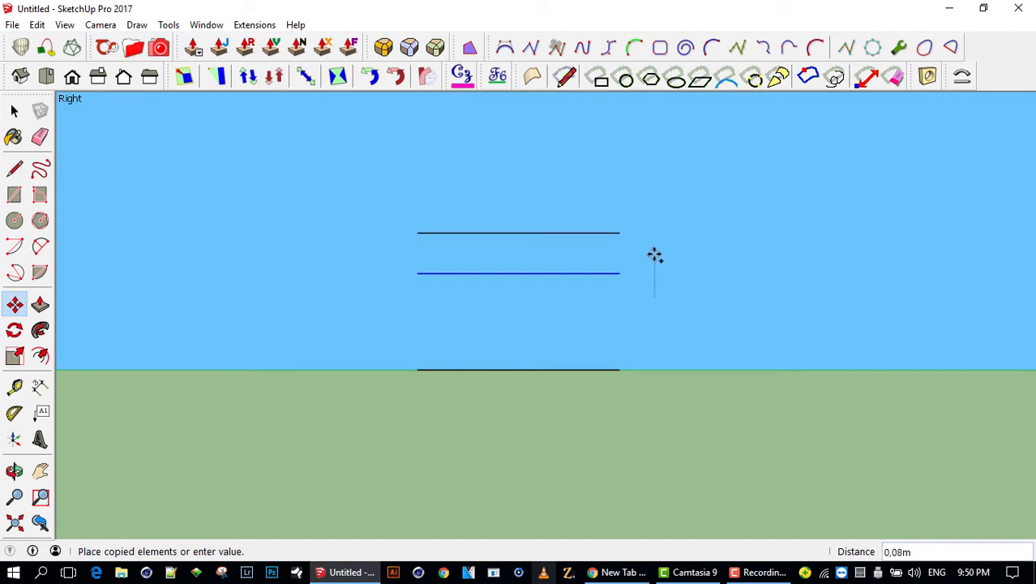
left_click(652, 243)
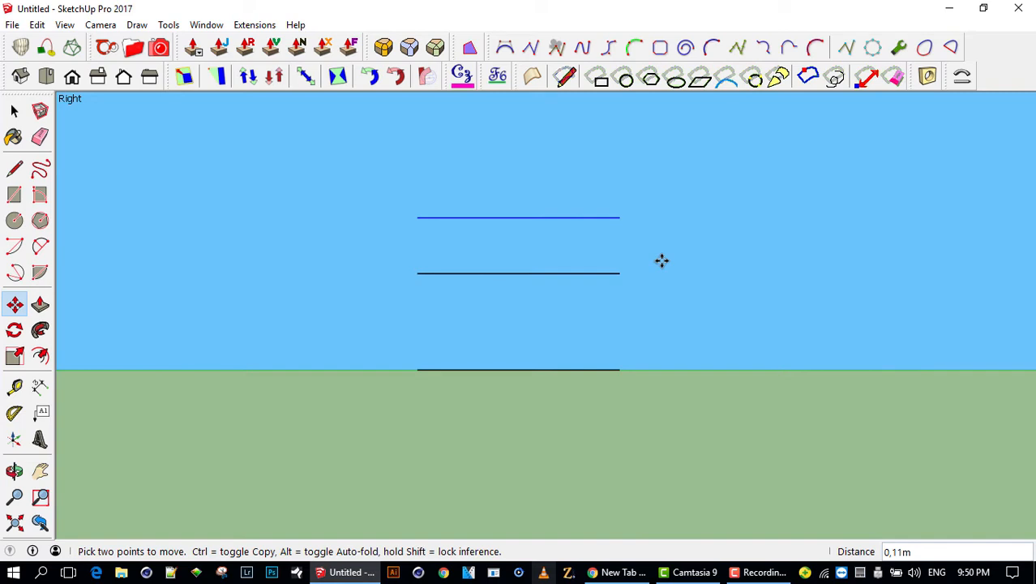
- Try multiplying the top circle upward as three copies spaced about 0.06 m apart, and undo it
left_click(662, 259)
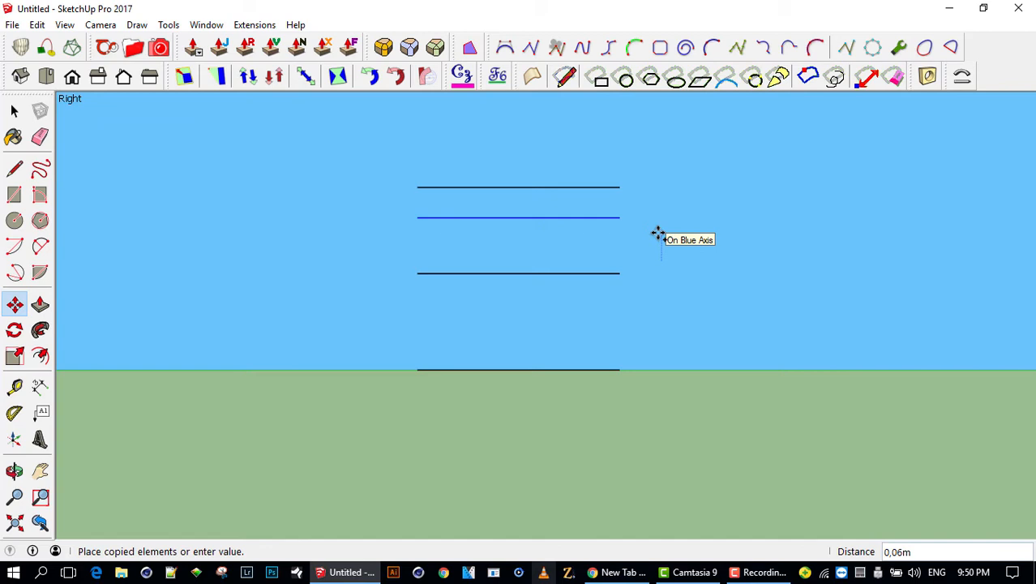
left_click(658, 233)
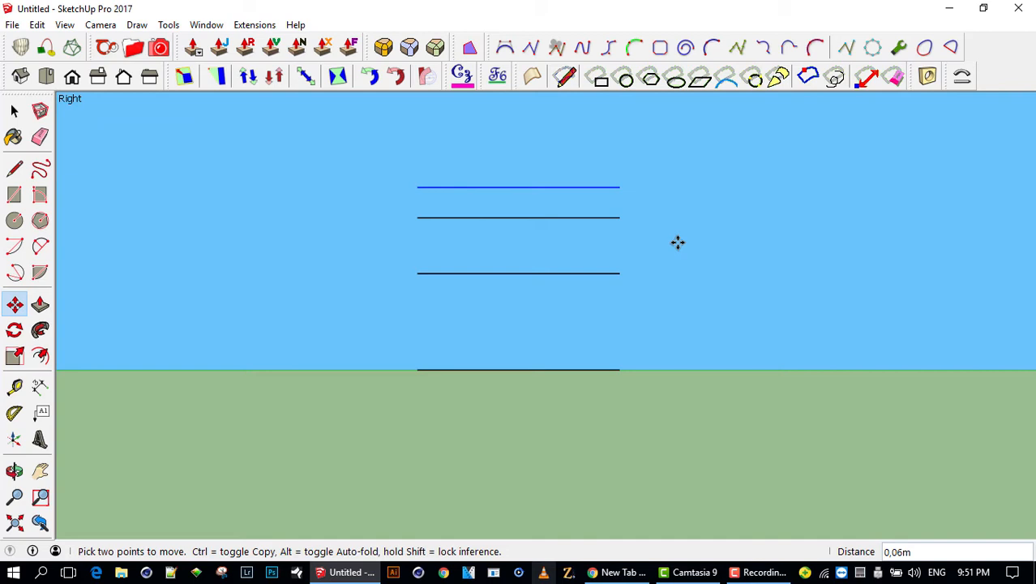
type("*")
key("Return")
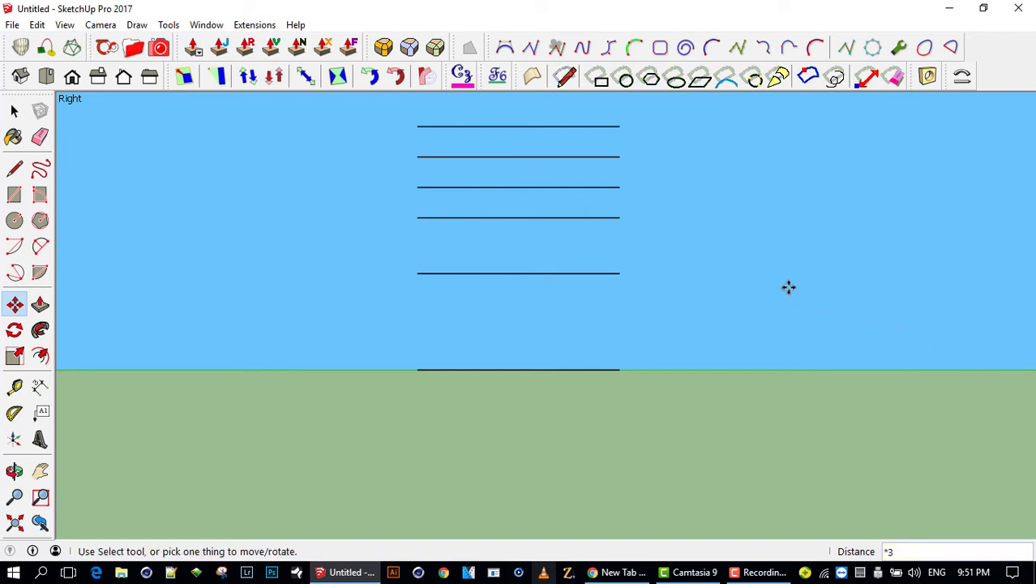
key("ctrl+z")
- Copy the third circle about 0.21 m up the blue axis and divide the distance into three evenly spaced copies
key("space")
left_click_drag(388, 203, 715, 254)
key("m")
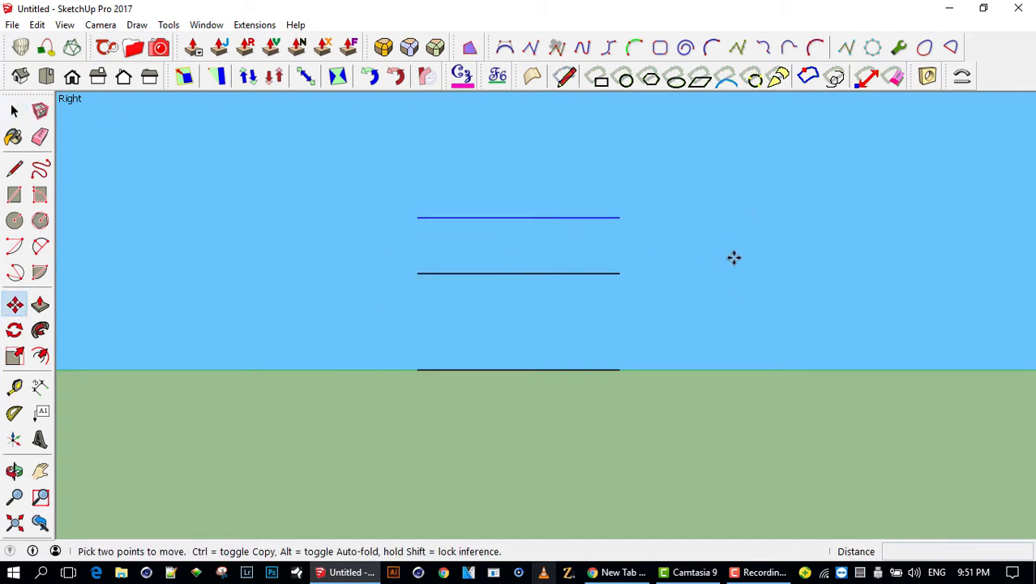
key("ctrl")
left_click(734, 258)
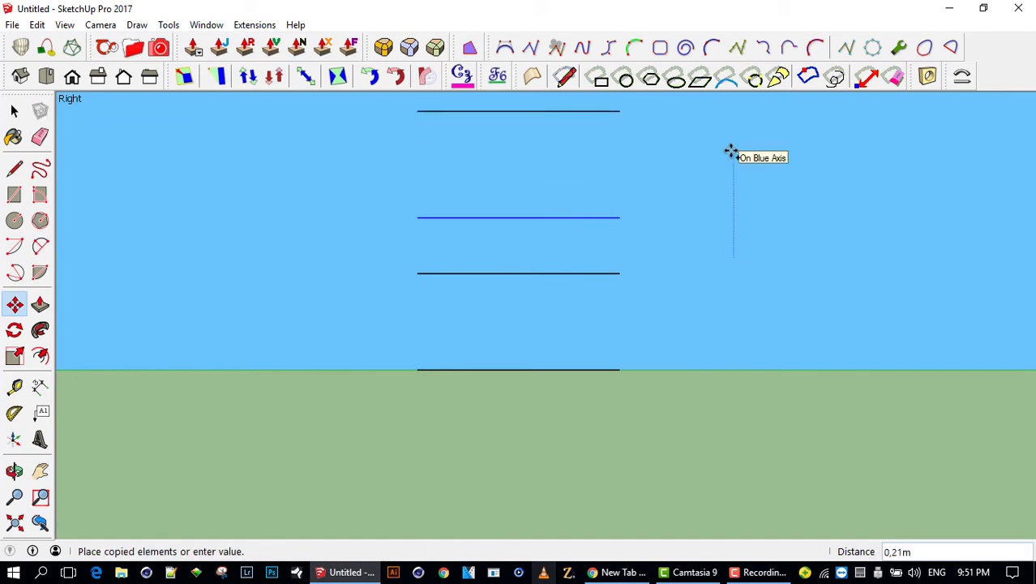
left_click(732, 153)
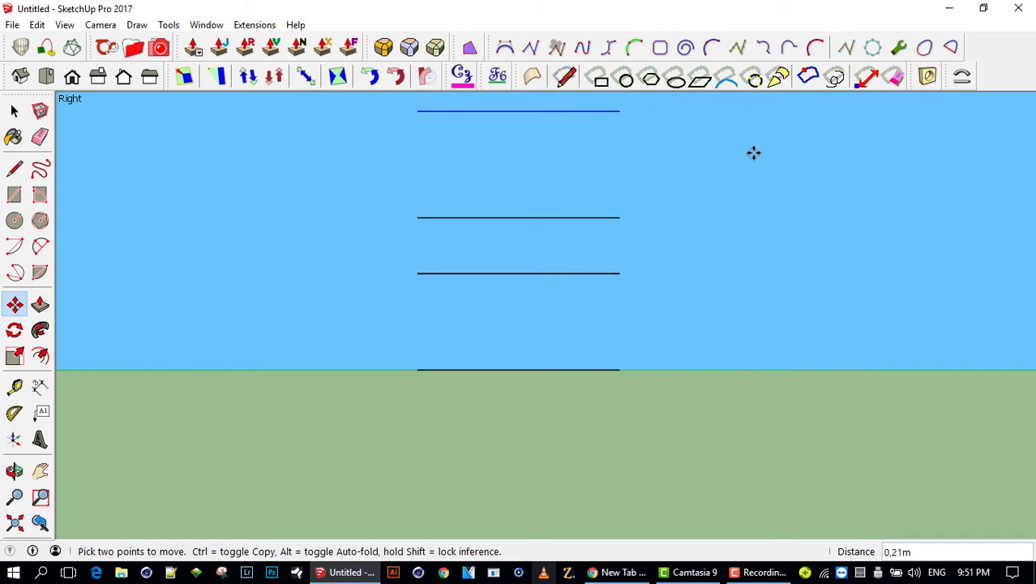
type("/3")
key("Return")
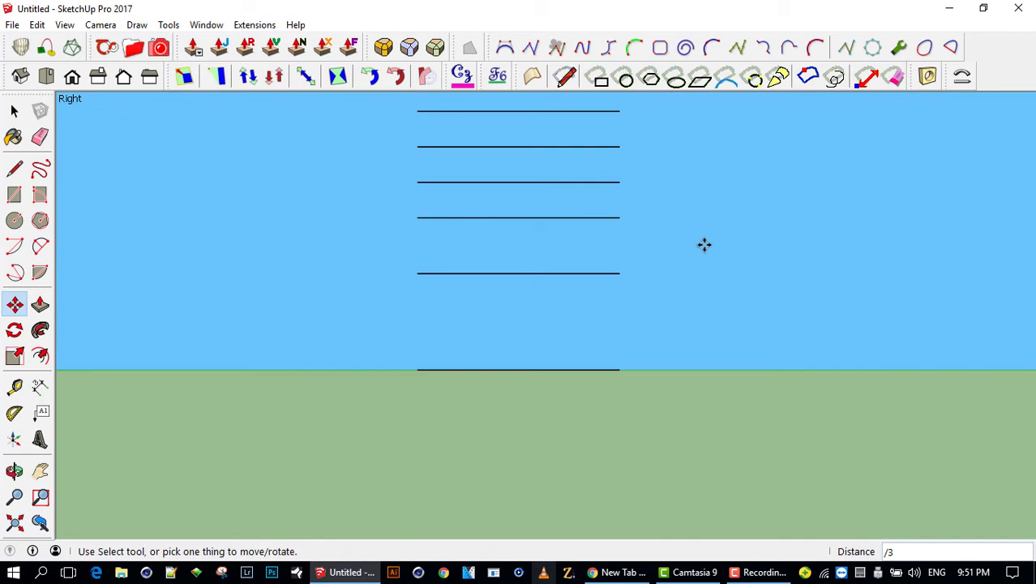
- Try enlarging only the third circle from the bottom uniformly about its centre
key("v")
middle_click_drag(667, 193, 575, 320)
key("m")
scroll(574, 310, "up", 2)
key("space")
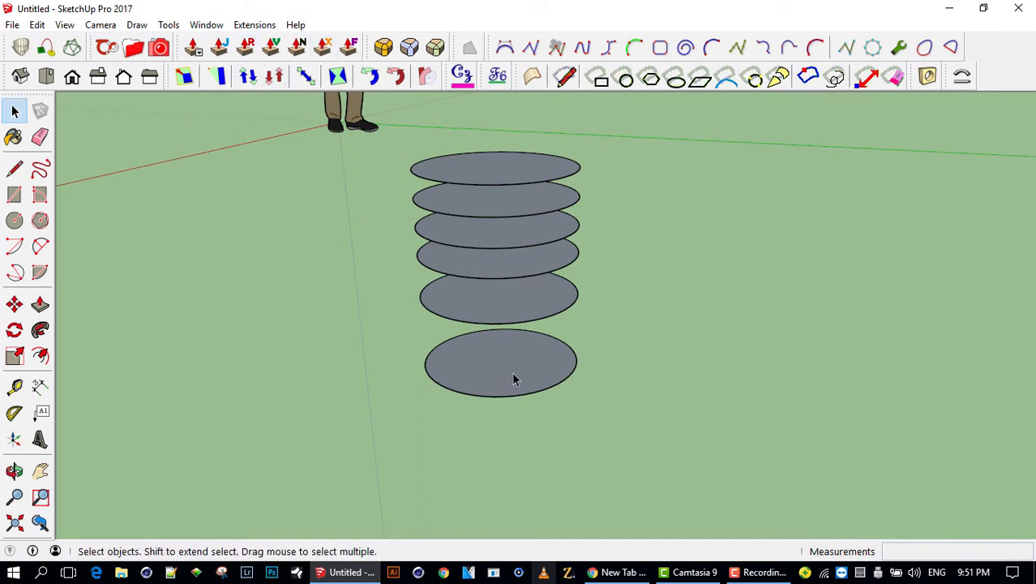
middle_click_drag(516, 375, 478, 258)
left_click_drag(402, 244, 622, 280)
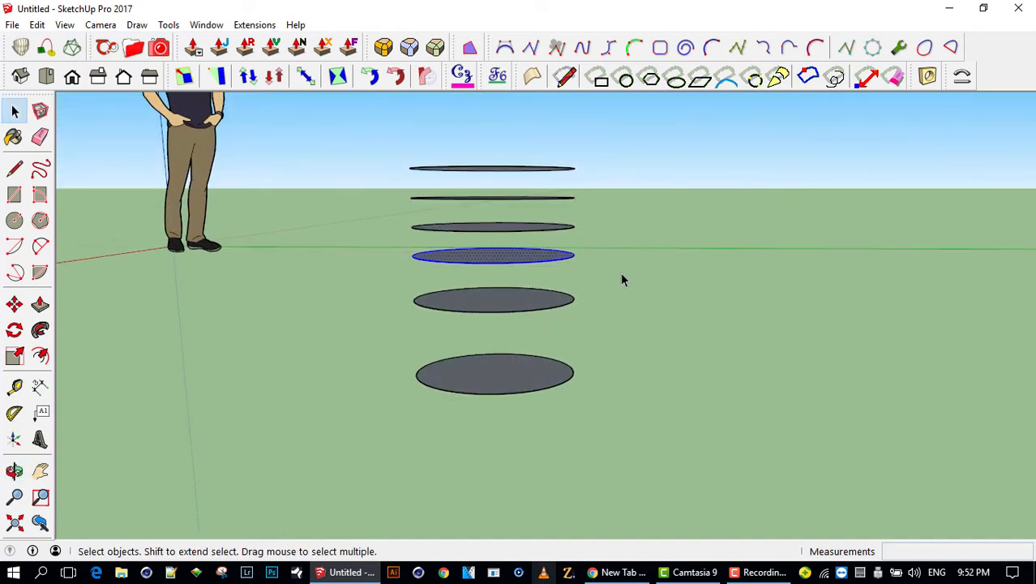
key("s")
left_click(574, 246)
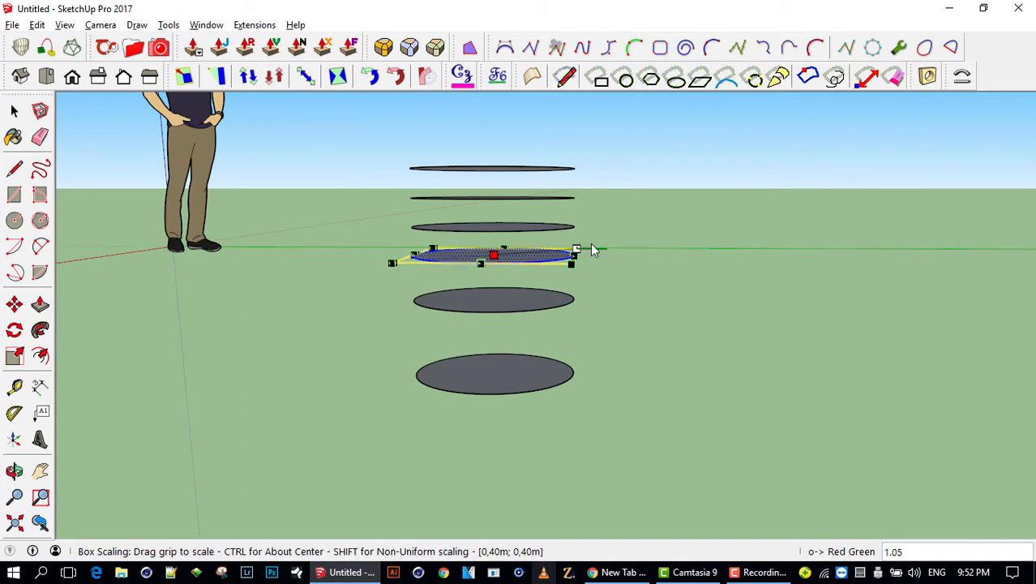
left_click(604, 246)
key("space")
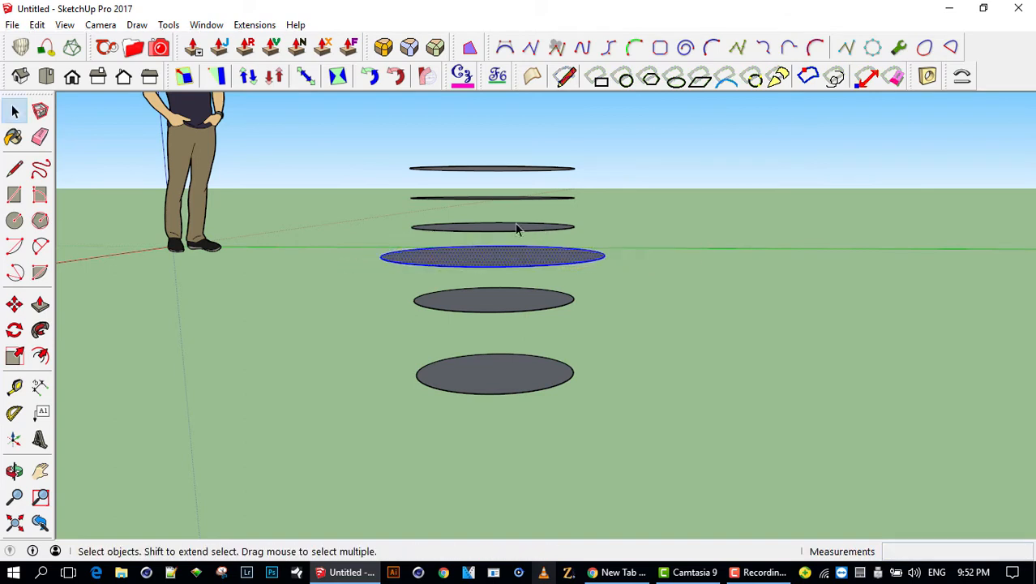
- Scale the four upper circles together about their centre to about 1.3 along the green and blue axes
left_click_drag(391, 216, 588, 239)
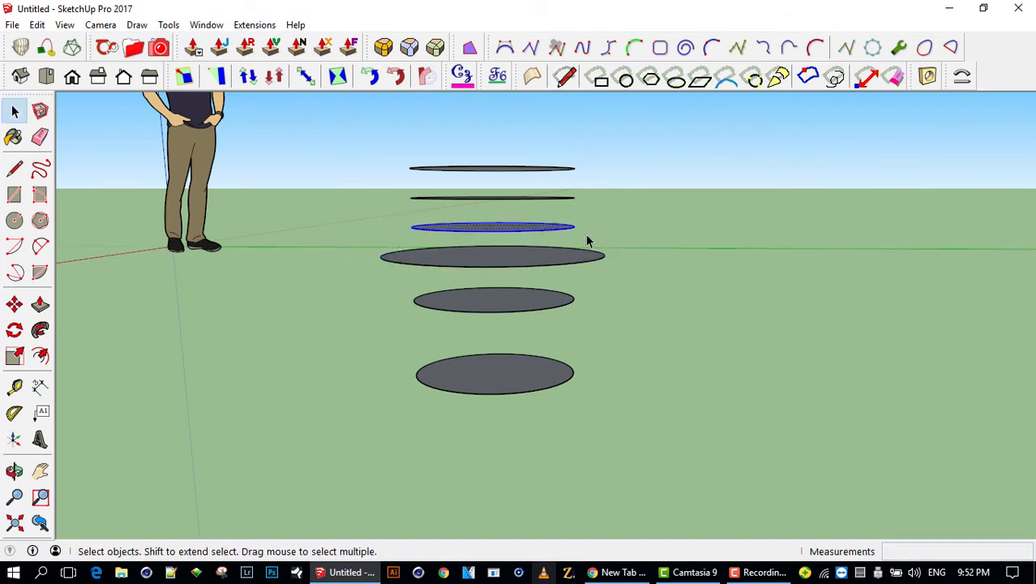
left_click_drag(459, 205, 621, 285)
key("s")
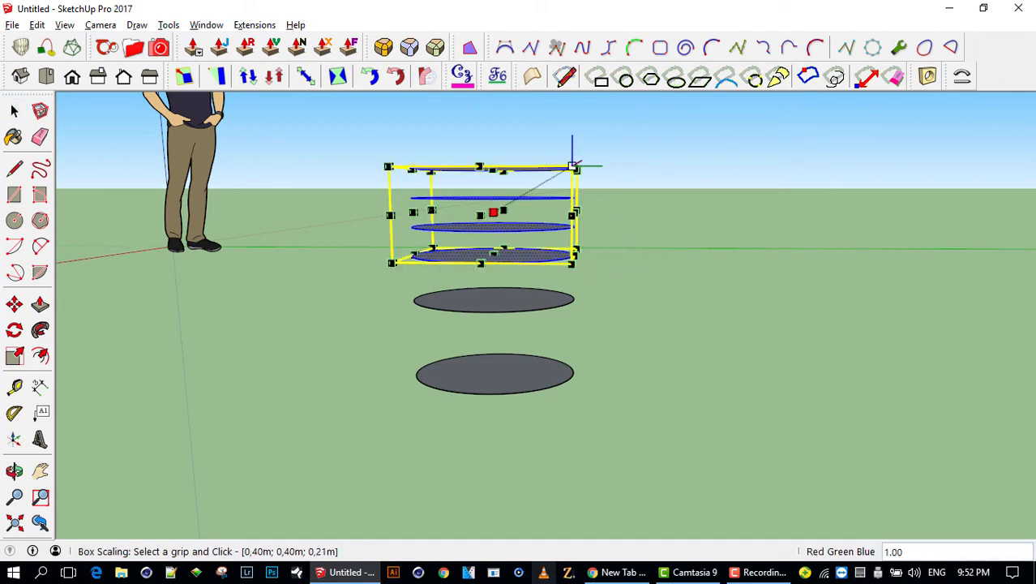
left_click(574, 167)
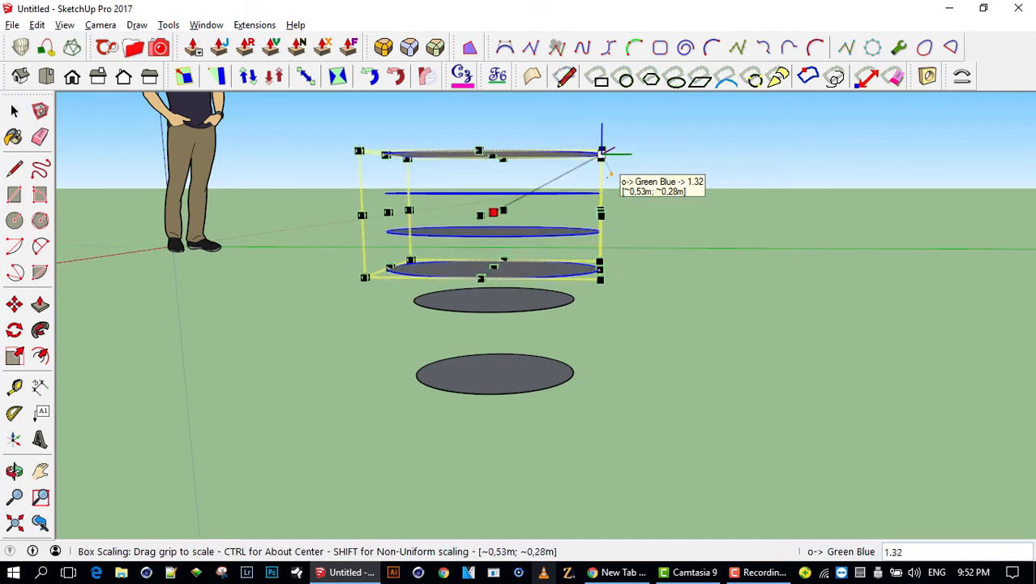
left_click(606, 154)
key("space")
- Enlarge the two topmost circles together about their common centre
middle_click_drag(567, 224, 675, 254)
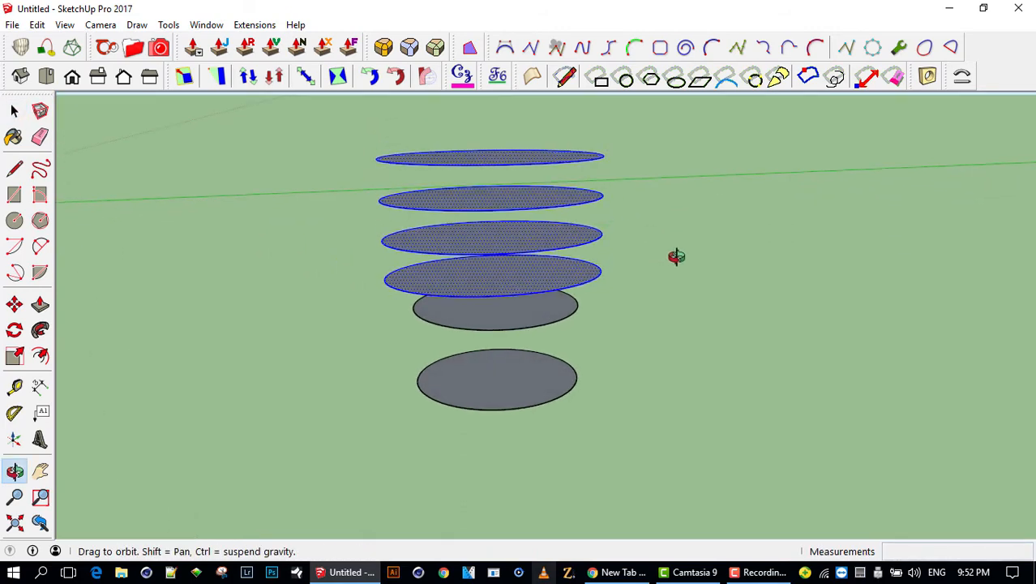
left_click_drag(361, 143, 618, 217)
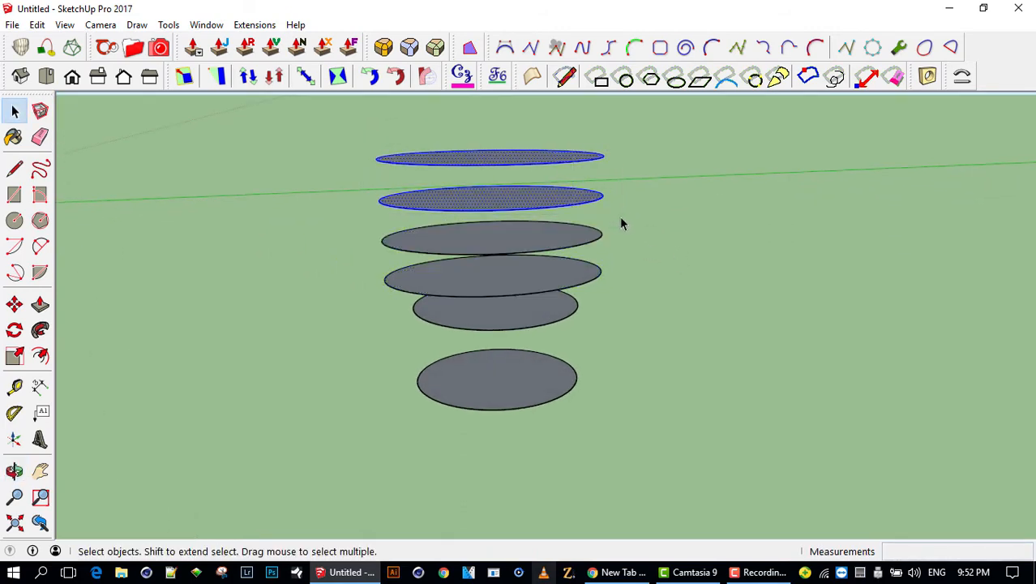
key("s")
left_click(634, 162)
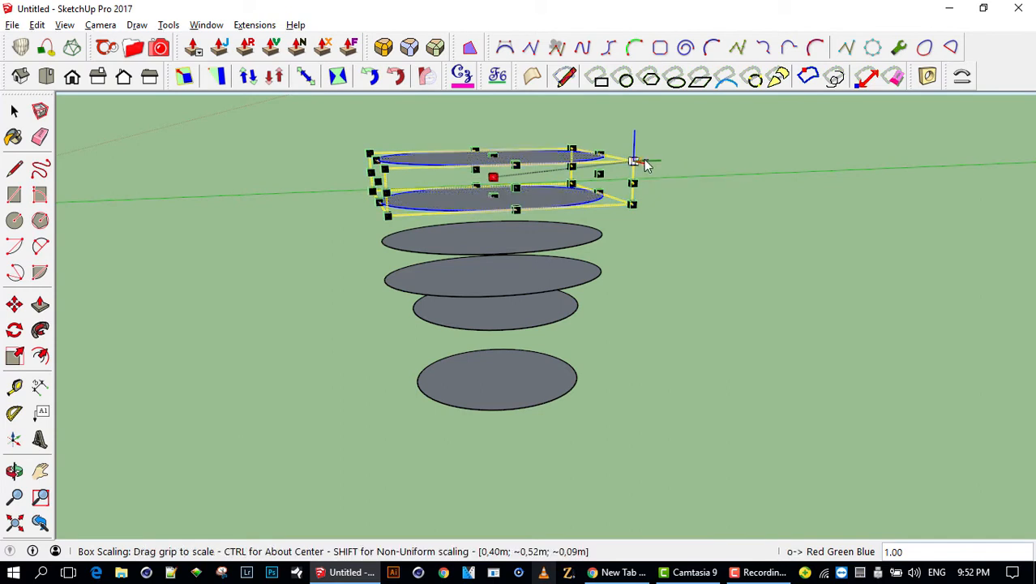
left_click(663, 162)
- Delete the filled faces of all six stacked circles, working upward from the lowest, and keep only their outlines
middle_click_drag(643, 240, 674, 363)
middle_click_drag(665, 411, 943, 334)
left_click(565, 412)
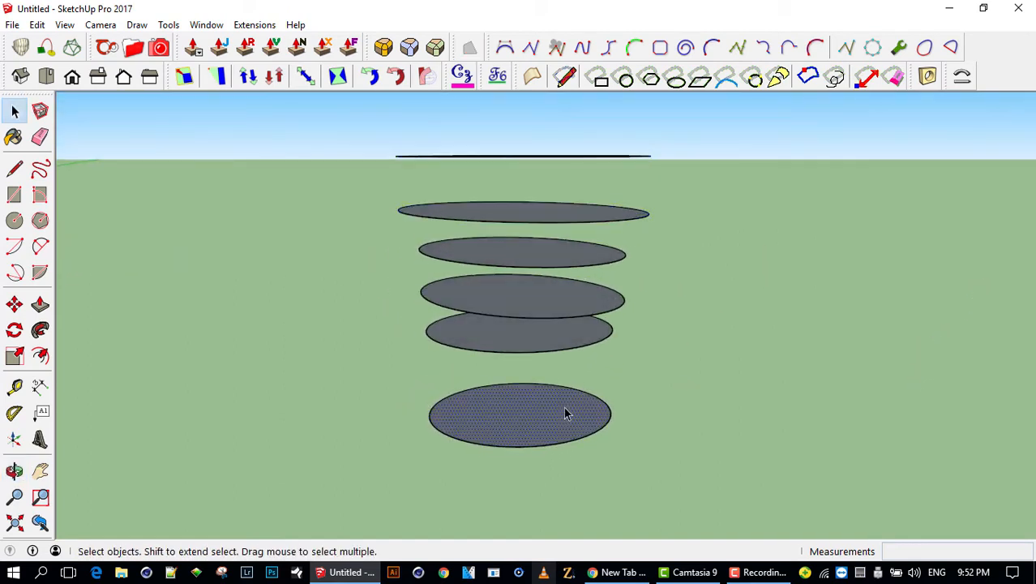
mouse_move(566, 409)
middle_mouse_down()
mouse_move(560, 400)
mouse_move(554, 411)
middle_mouse_up()
scroll(554, 411, "up", 1)
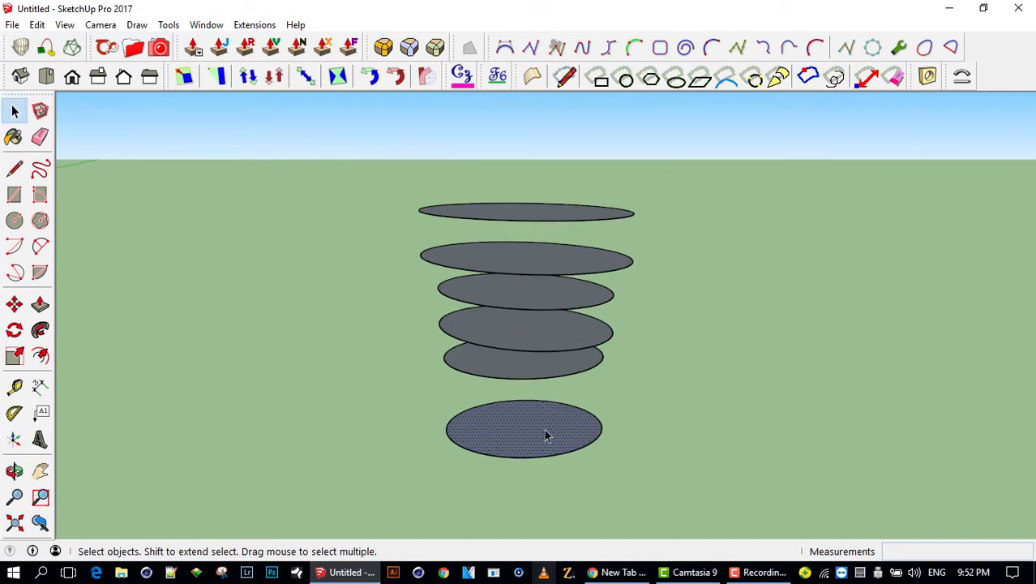
key("Delete")
left_click(530, 365)
key("Delete")
left_click(535, 324)
key("Delete")
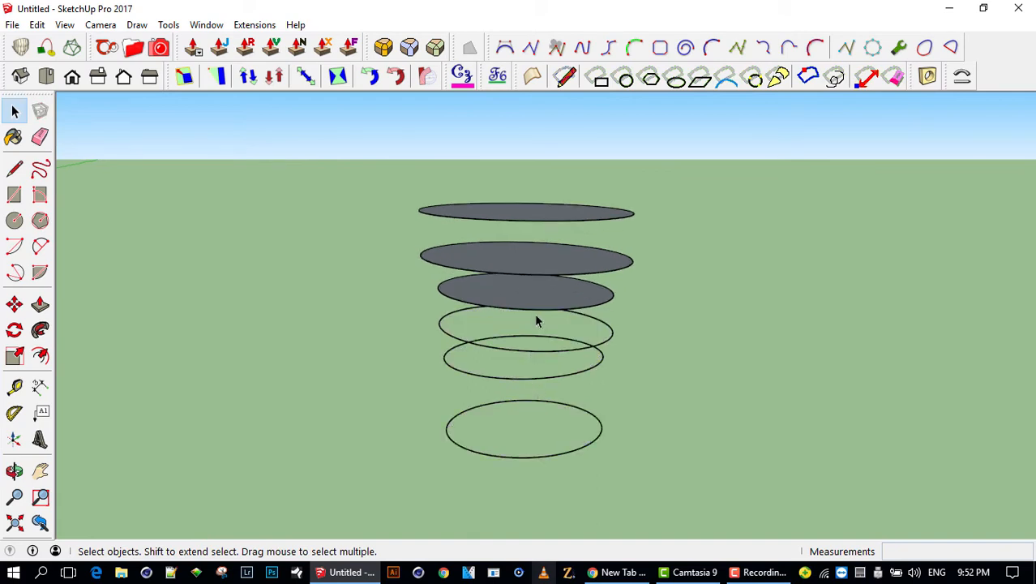
left_click(536, 303)
key("Delete")
left_click(550, 261)
key("Delete")
mouse_move(548, 223)
middle_mouse_down()
mouse_move(552, 285)
mouse_move(543, 245)
mouse_move(564, 273)
mouse_move(560, 308)
middle_mouse_up()
left_click(543, 245)
key("Delete")
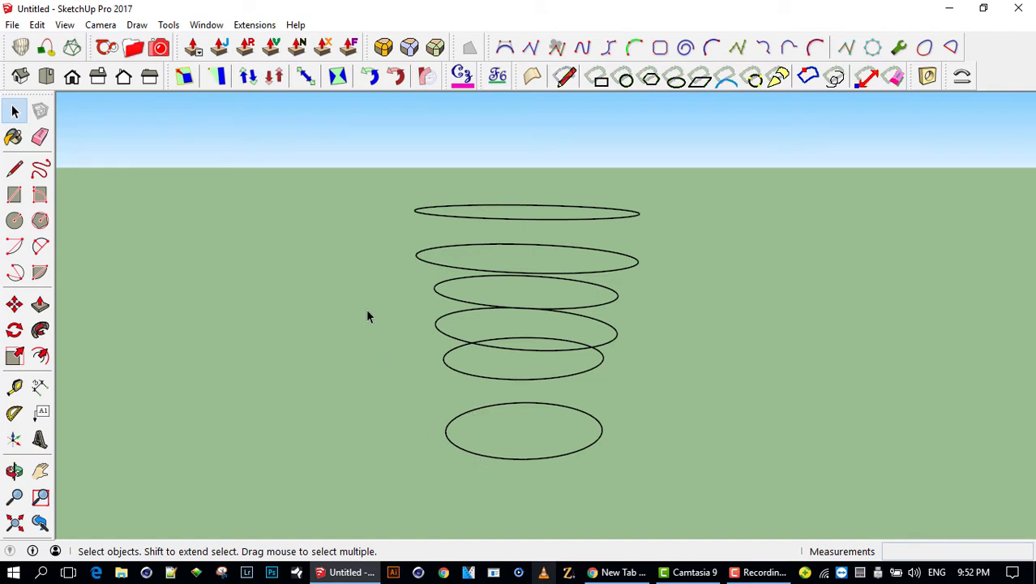
- Start Loft by Spline, pick the six circle outlines in order from lowest to highest, and validate the contours to preview the loft
left_click(24, 49)
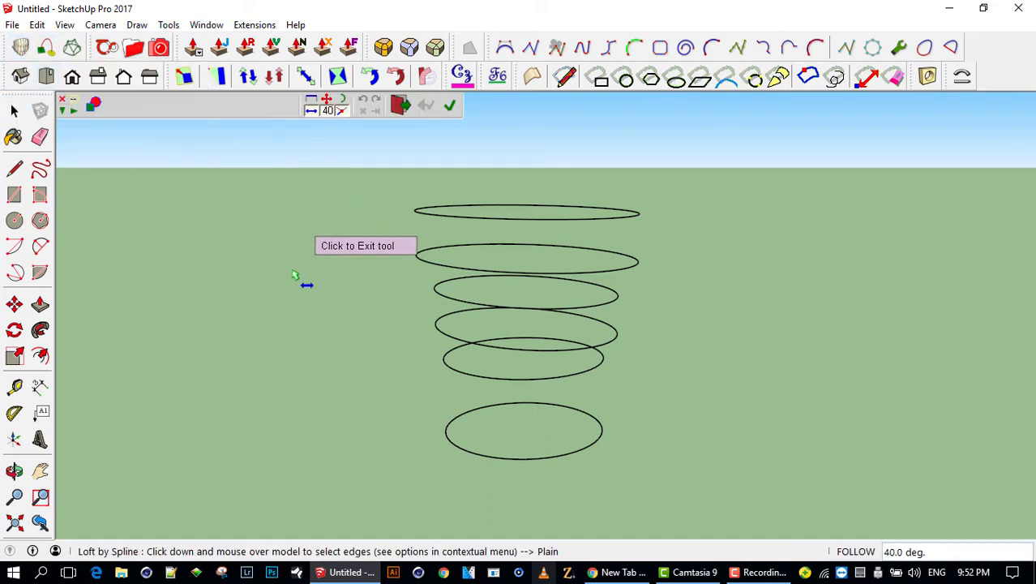
left_click(561, 460)
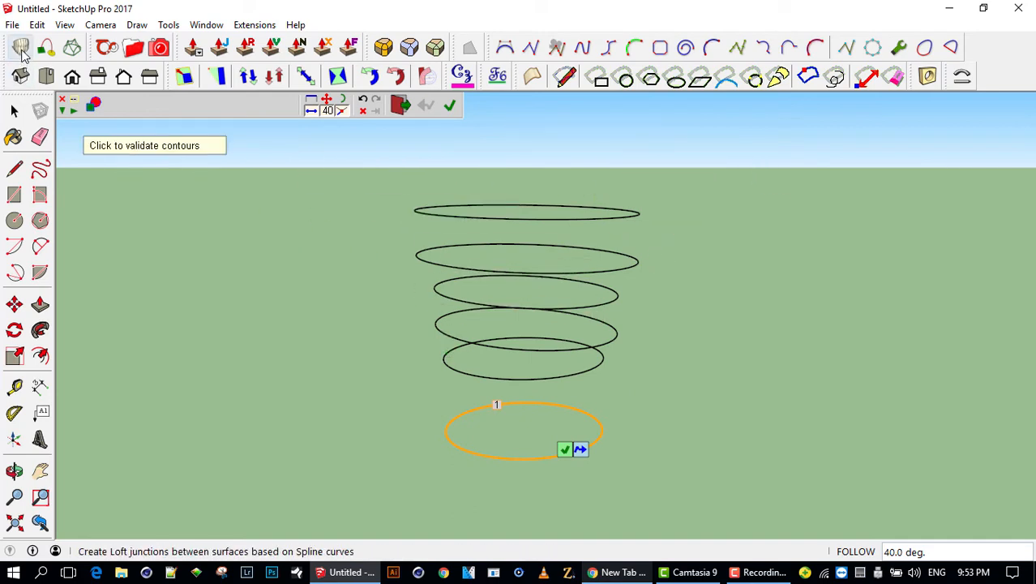
left_click(561, 383)
left_click(618, 317)
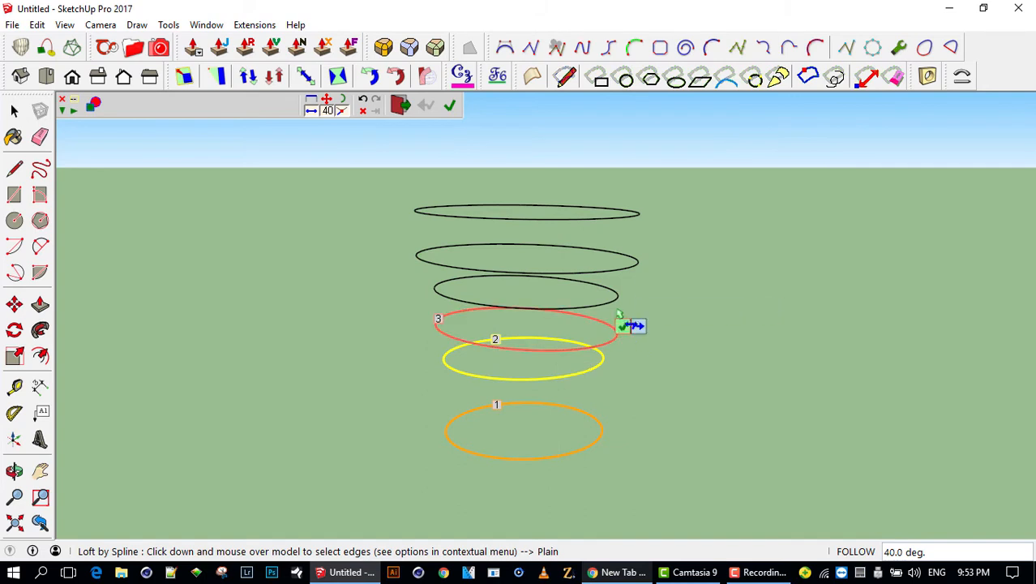
left_click(617, 292)
left_click(634, 256)
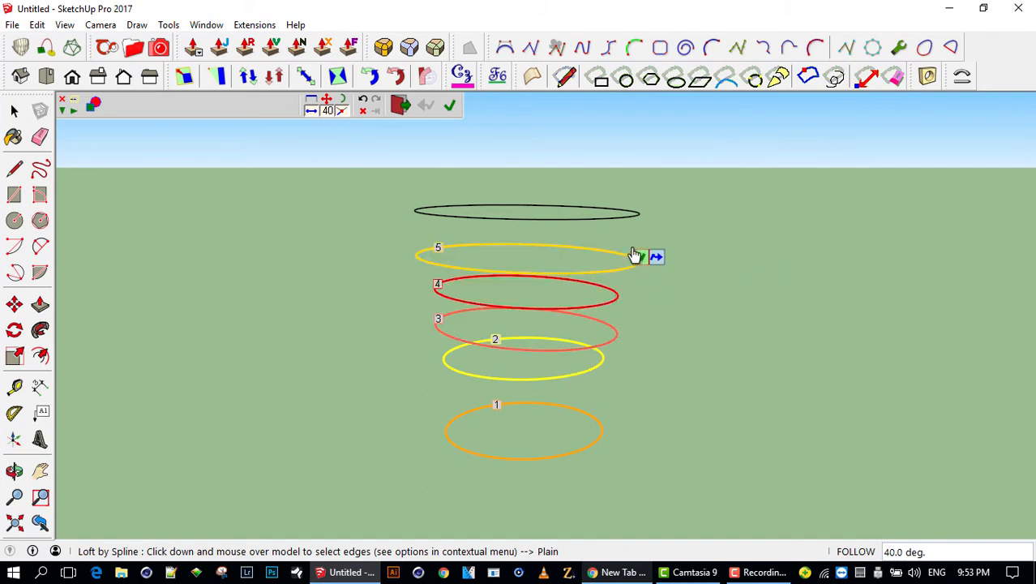
left_click(640, 214)
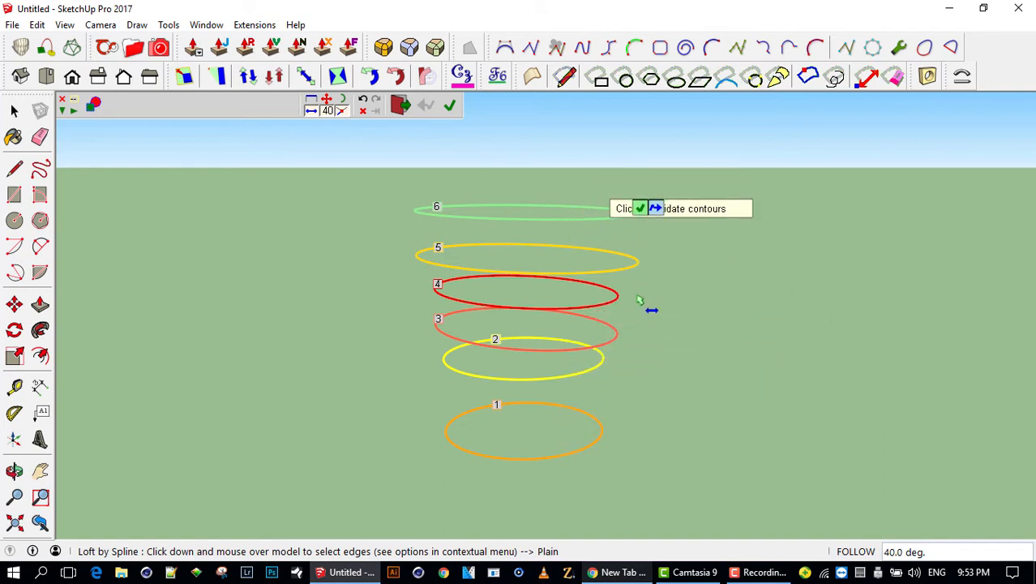
left_click(674, 316)
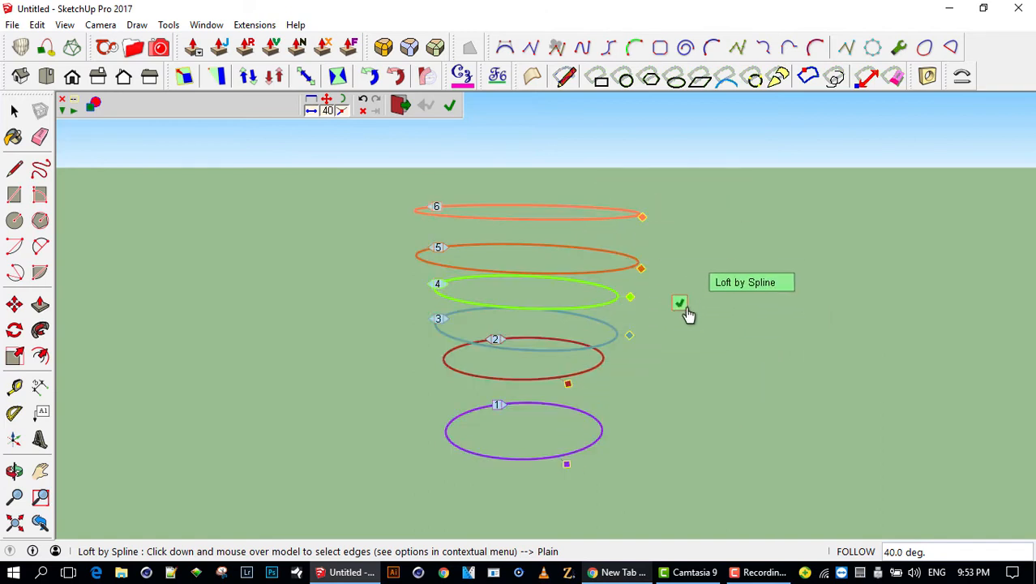
left_click(681, 304)
middle_click_drag(697, 319, 766, 265)
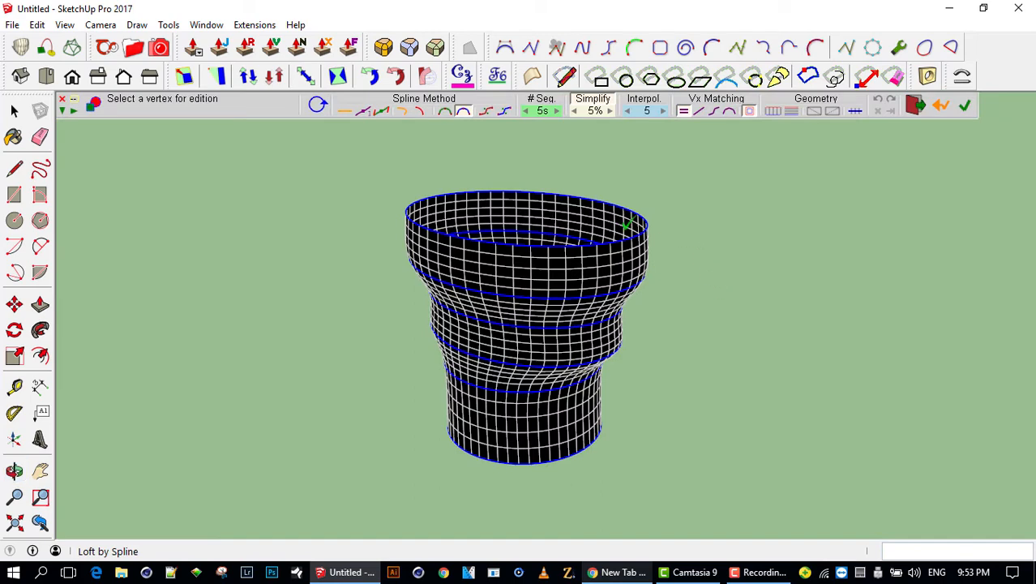
- Set the loft preview to 10 segments, generate the surface and leave the loft tool
left_click(558, 111)
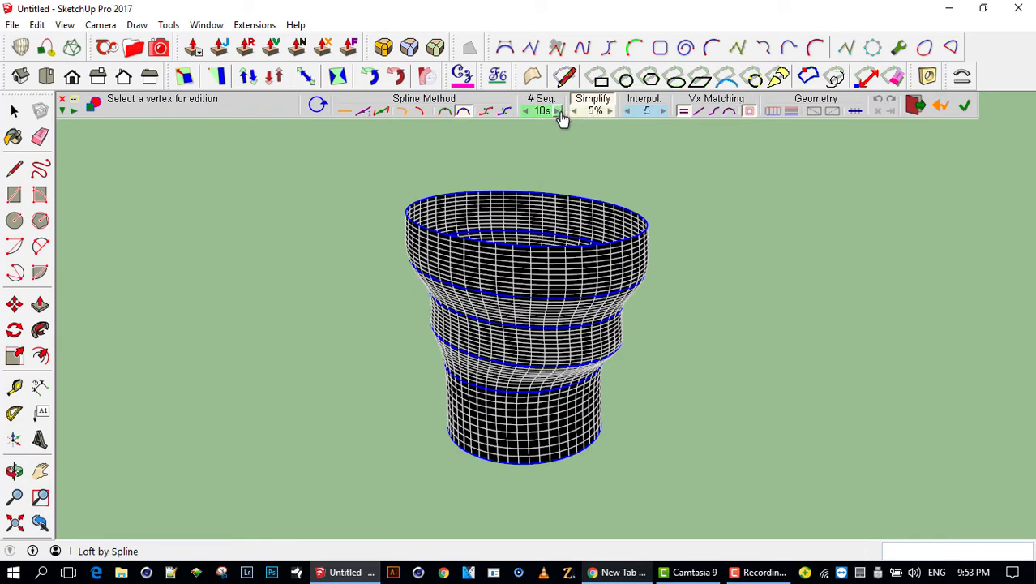
middle_click_drag(813, 415, 851, 268)
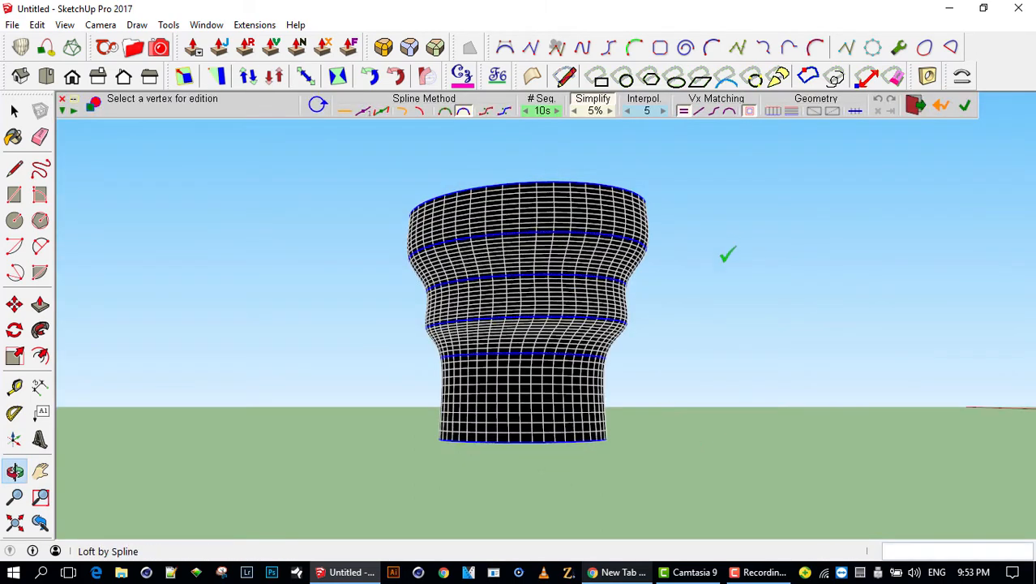
middle_click_drag(725, 244, 683, 250)
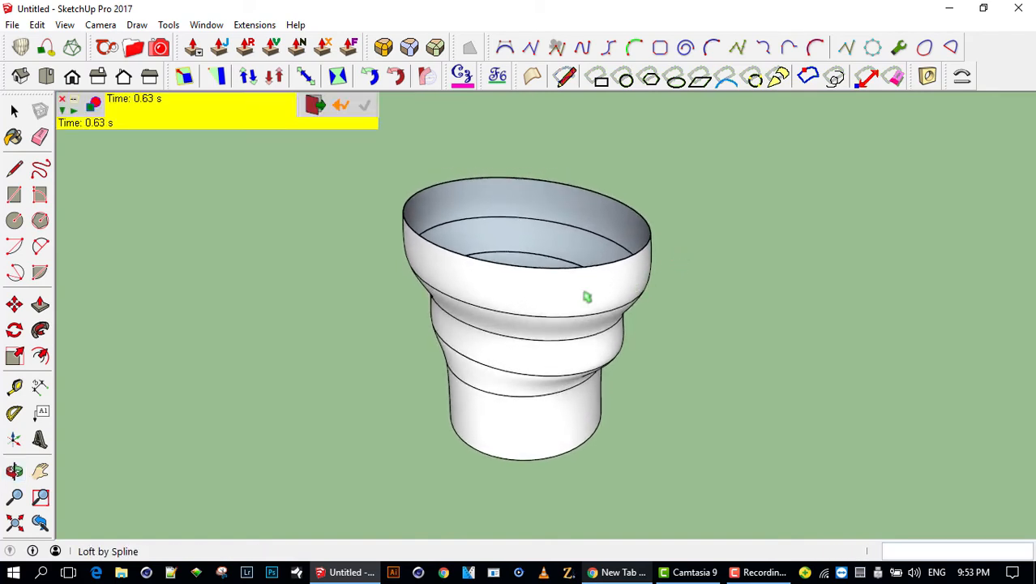
middle_click_drag(575, 325, 610, 312)
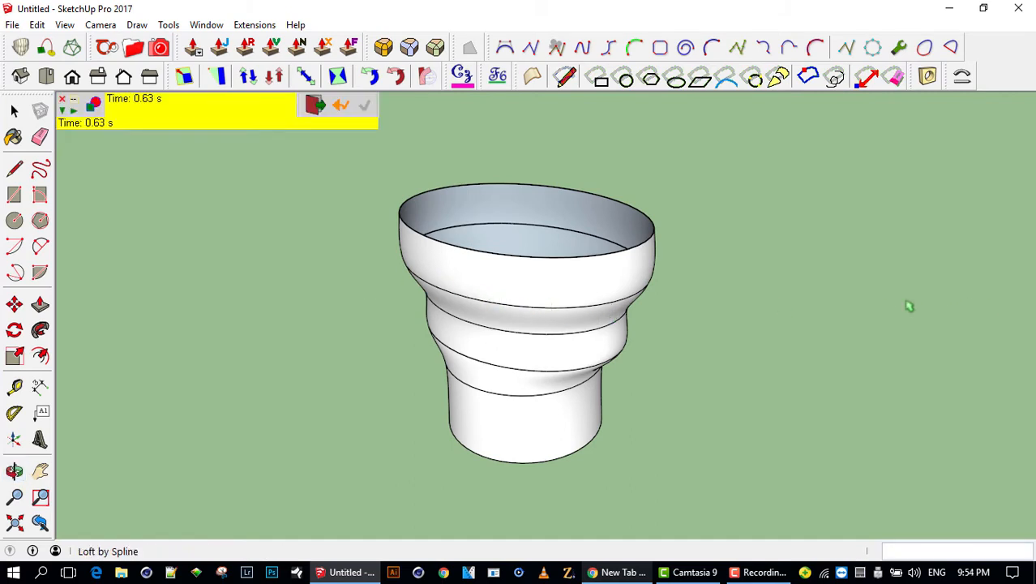
key("space")
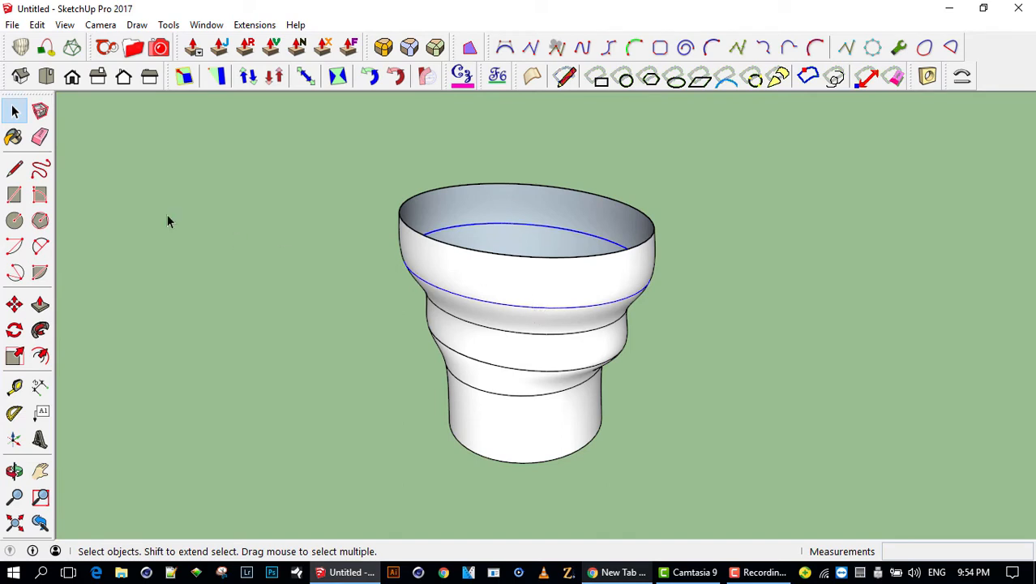
- Erase the four intermediate circle outlines around the lofted body, keeping the rim and base circles
left_click(40, 137)
left_click(529, 306)
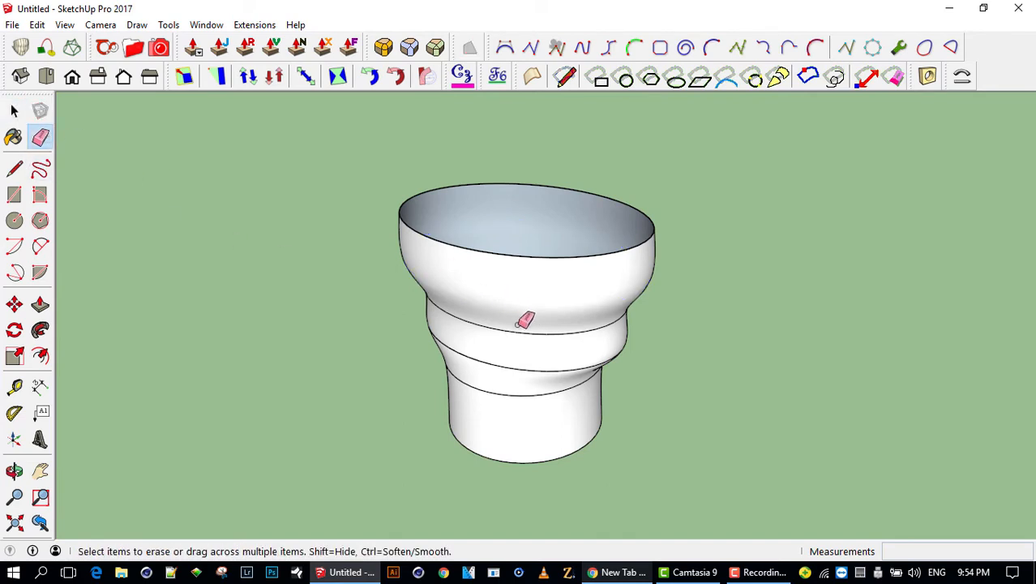
left_click(519, 328)
left_click(520, 370)
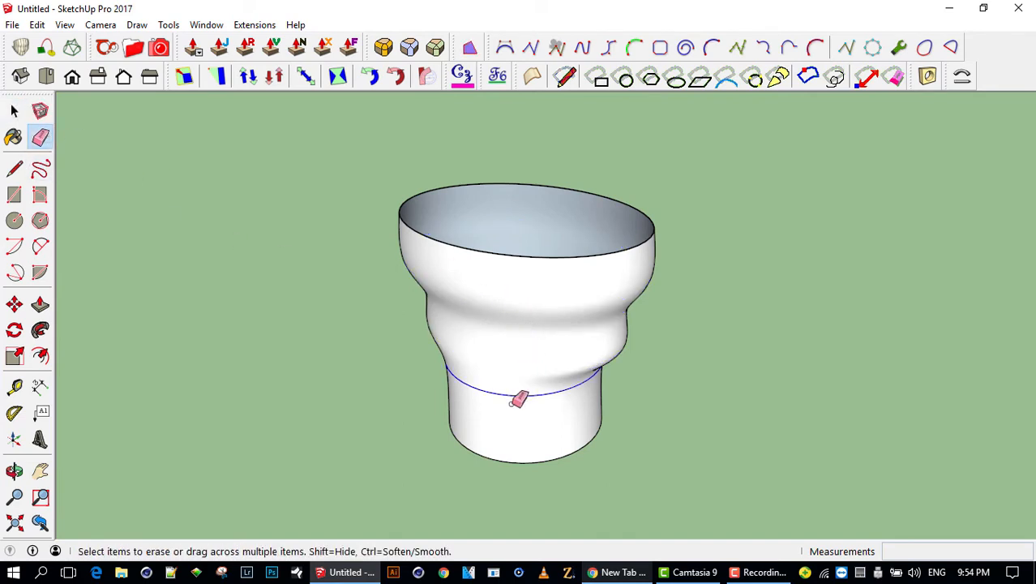
left_click(511, 403)
- Open the lofted group for editing and select its entire surface
mouse_move(648, 374)
middle_mouse_down()
mouse_move(381, 310)
mouse_move(650, 328)
mouse_move(579, 435)
mouse_move(608, 400)
mouse_move(793, 283)
mouse_move(574, 313)
mouse_move(613, 280)
mouse_move(664, 264)
mouse_move(686, 278)
mouse_move(589, 290)
mouse_move(552, 317)
mouse_move(580, 278)
mouse_move(499, 323)
mouse_move(488, 318)
middle_mouse_up()
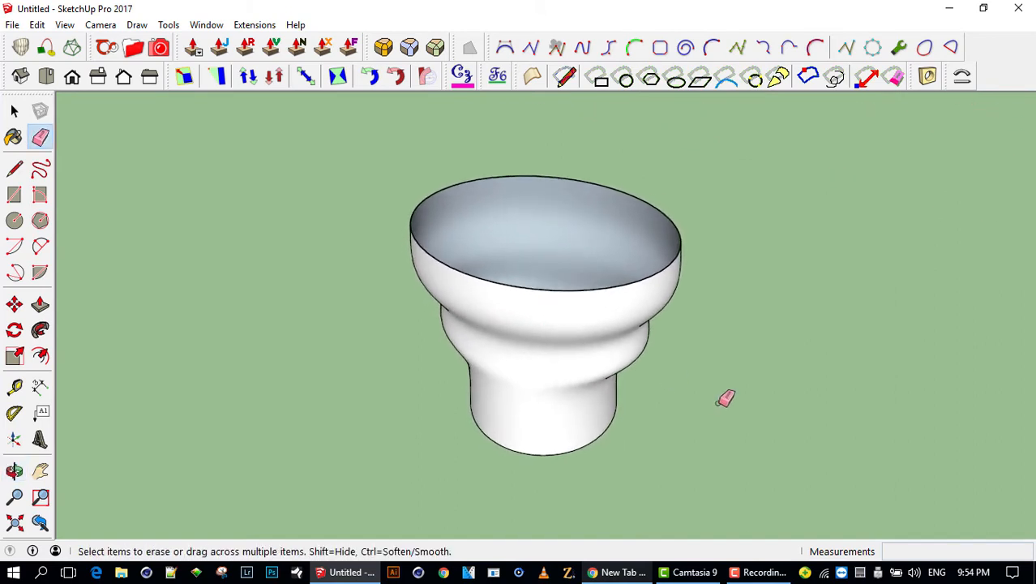
mouse_move(678, 336)
middle_mouse_down()
mouse_move(532, 338)
mouse_move(548, 326)
mouse_move(444, 405)
mouse_move(693, 291)
mouse_move(650, 349)
middle_mouse_up()
scroll(608, 245, "up", 3)
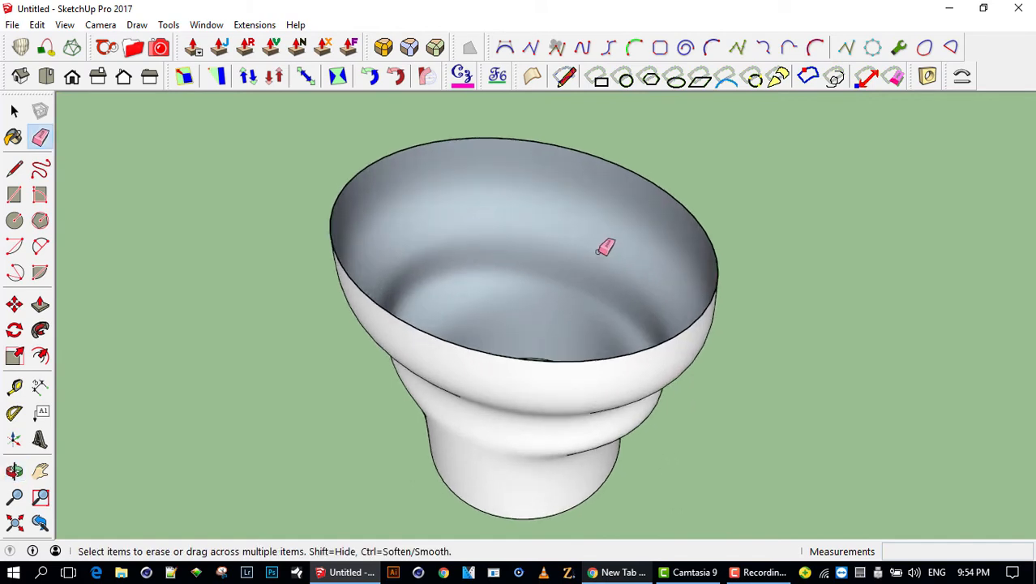
mouse_move(608, 245)
middle_mouse_down()
mouse_move(571, 189)
mouse_move(530, 290)
mouse_move(266, 276)
mouse_move(369, 250)
mouse_move(407, 224)
mouse_move(444, 226)
middle_mouse_up()
mouse_move(511, 237)
middle_mouse_down()
mouse_move(572, 251)
mouse_move(686, 366)
mouse_move(640, 278)
middle_mouse_up()
mouse_move(552, 210)
middle_mouse_down()
mouse_move(545, 233)
mouse_move(559, 213)
middle_mouse_up()
key("space")
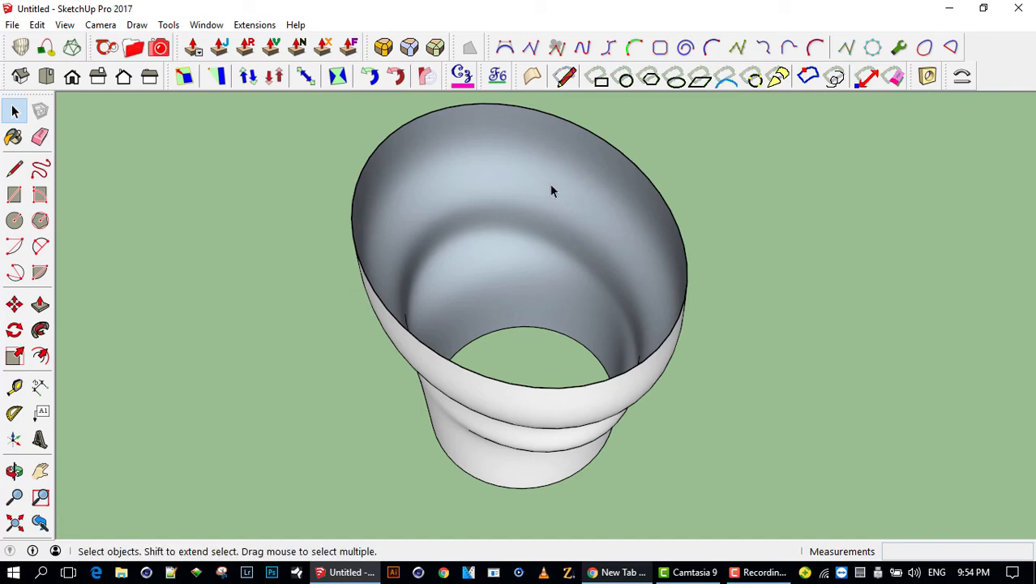
left_click(554, 185)
double_click(556, 186)
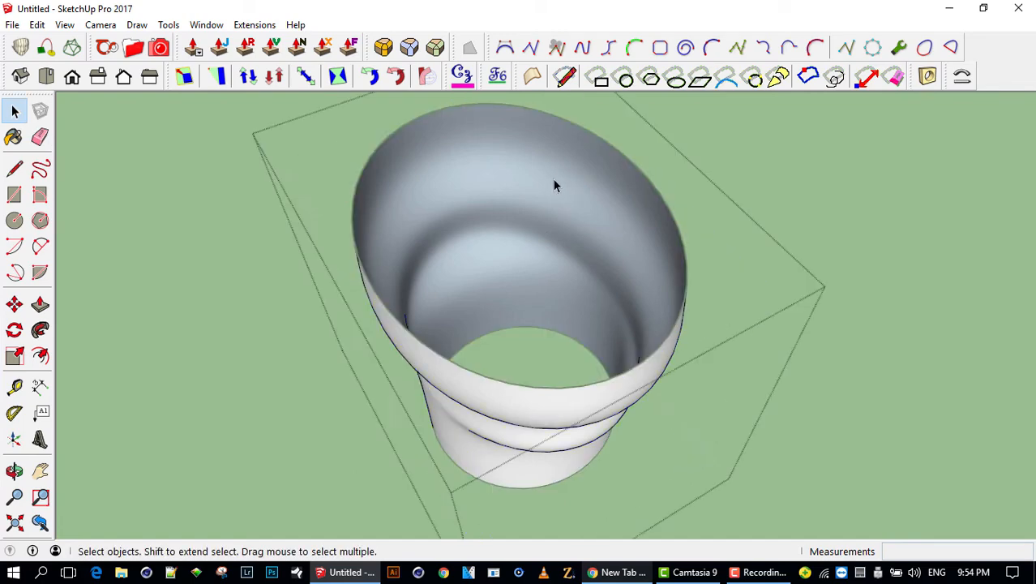
left_click(542, 190)
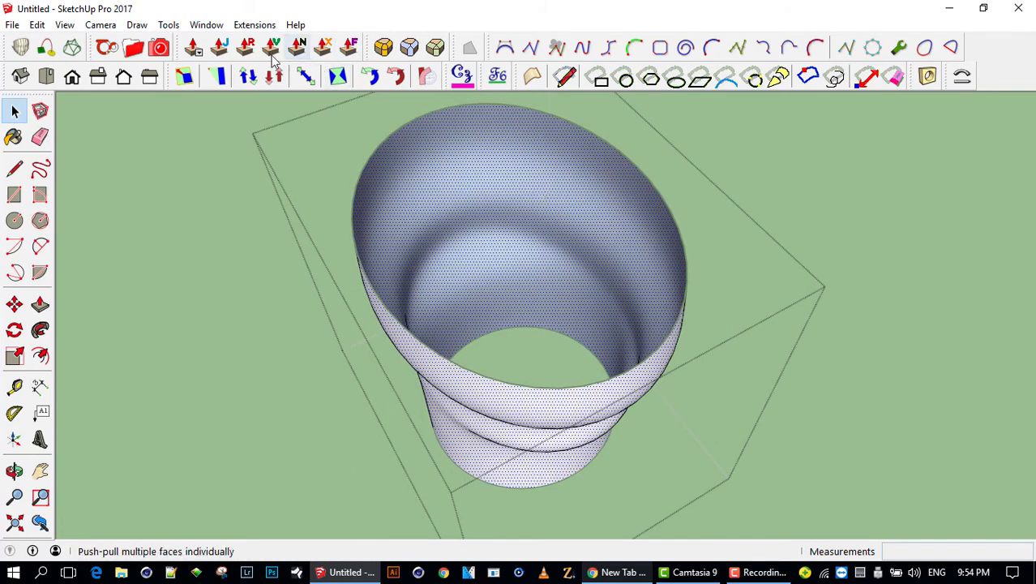
- Thicken the selected surface inward by 0.01 m with Joint Push Pull, then leave the tool and the group
left_click(220, 48)
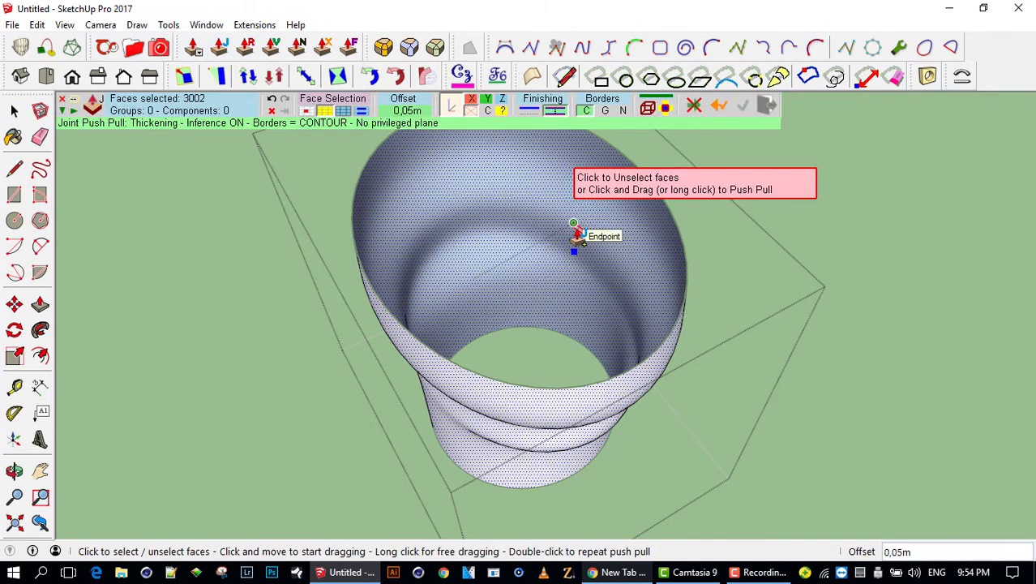
mouse_move(587, 229)
left_mouse_down()
mouse_move(578, 232)
mouse_move(586, 237)
left_mouse_up()
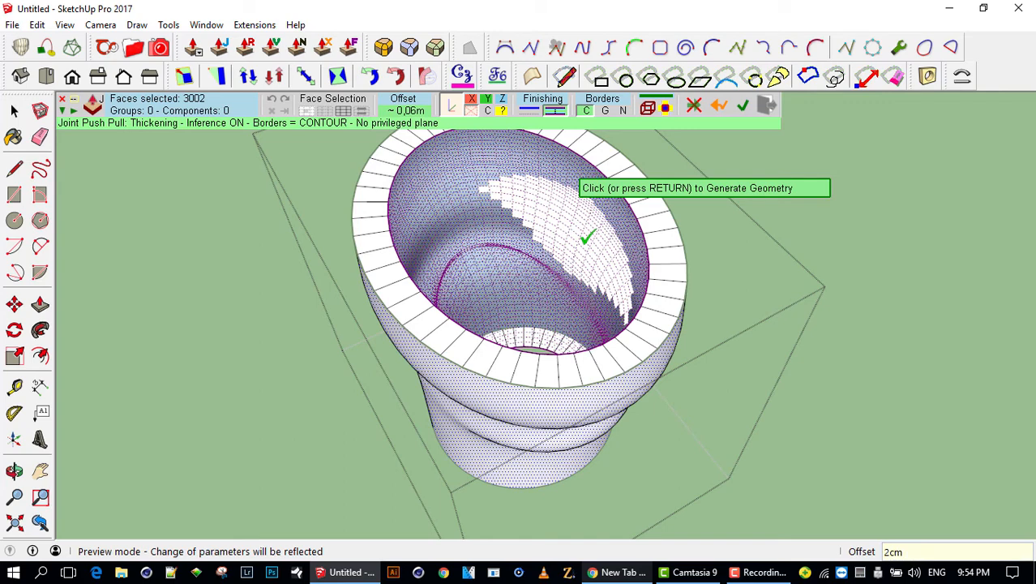
key("Return")
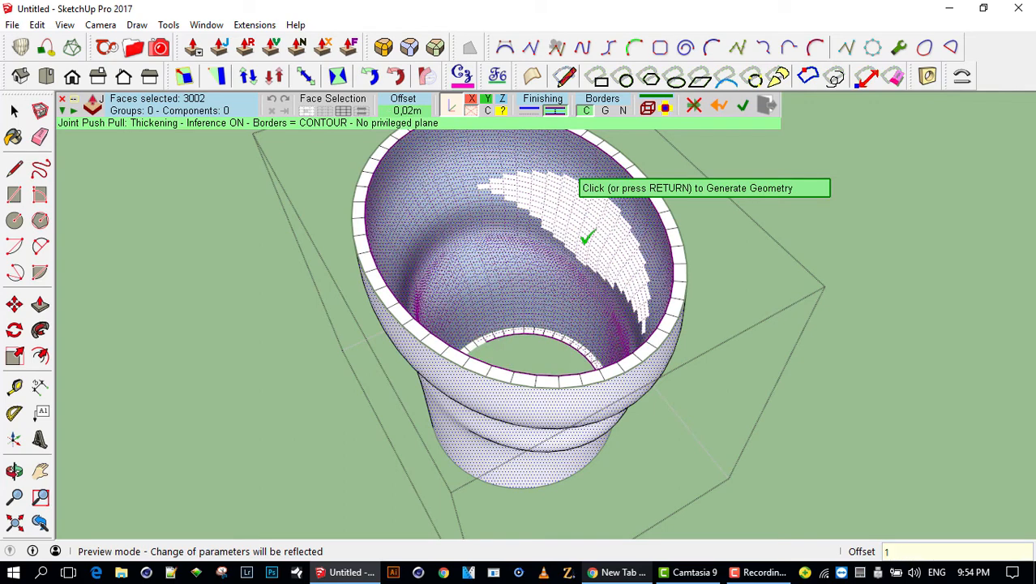
key("Return")
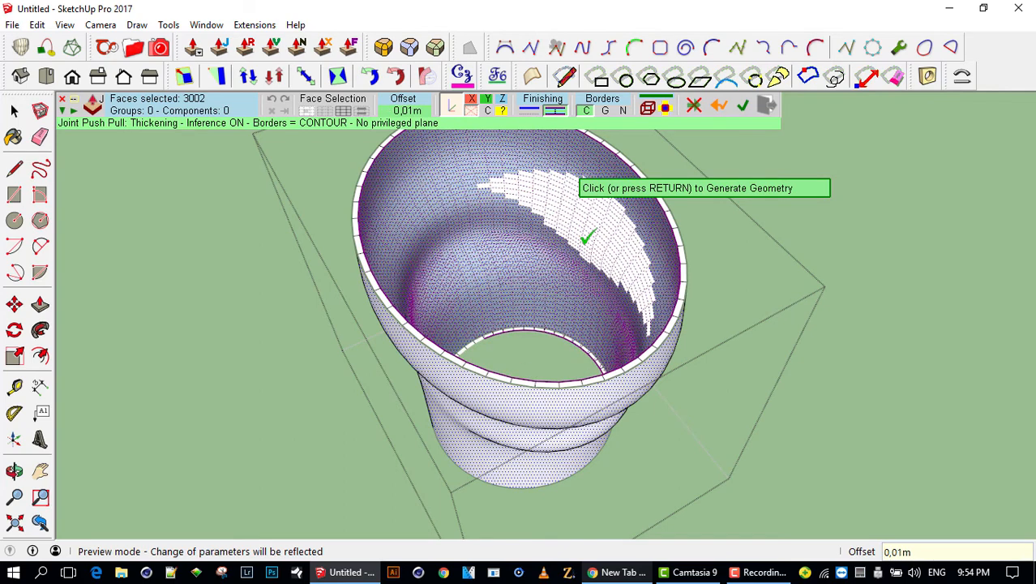
left_click(799, 223)
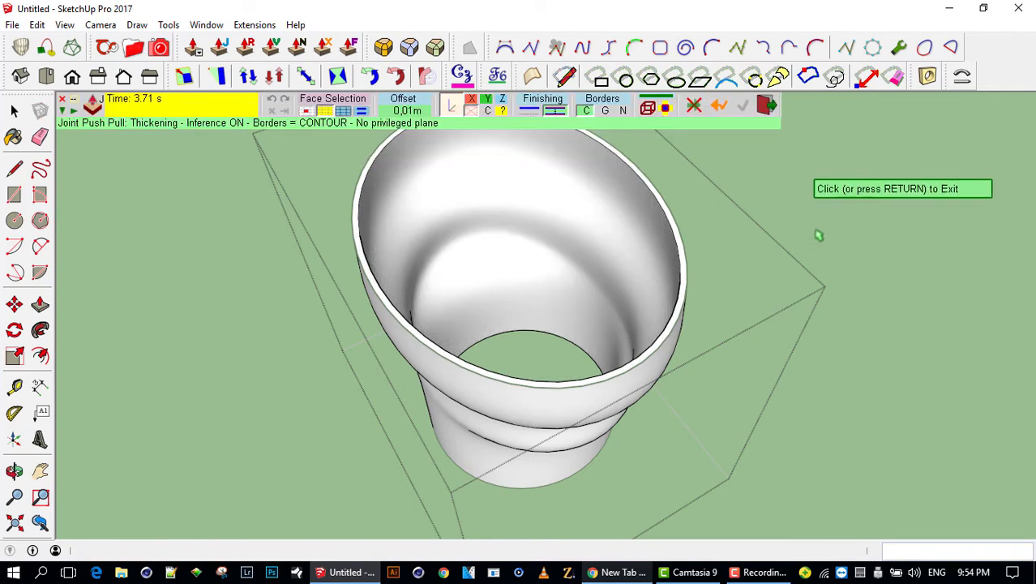
left_click(780, 155)
left_click(798, 199)
- Examine the thickened vessel's rim, interior and outer profile from several angles and distances
middle_click_drag(629, 294, 945, 353)
middle_click_drag(437, 333, 977, 271)
middle_click_drag(511, 384, 643, 301)
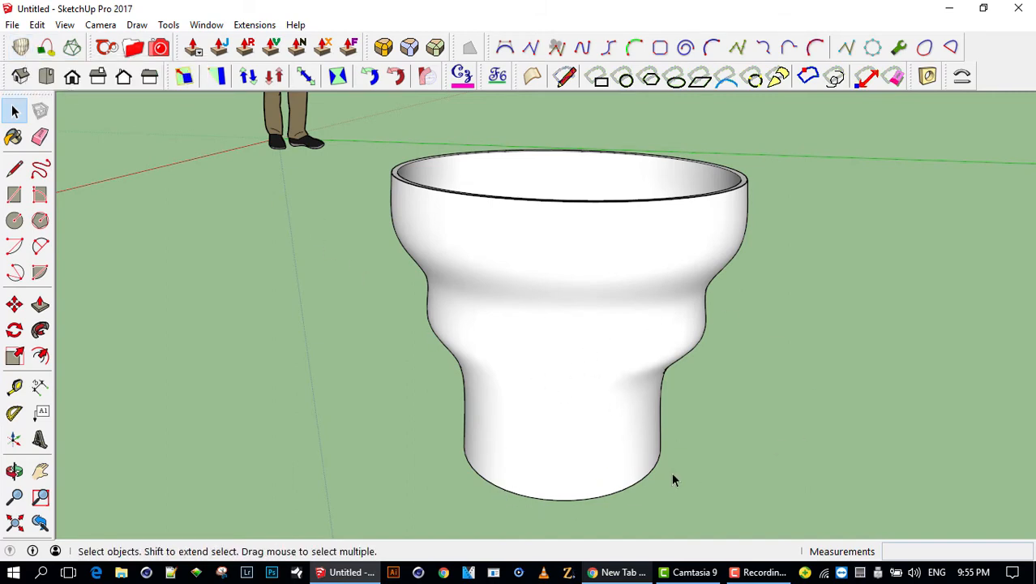
middle_click_drag(484, 277, 454, 296)
scroll(630, 311, "down", 3)
middle_click_drag(618, 293, 596, 347)
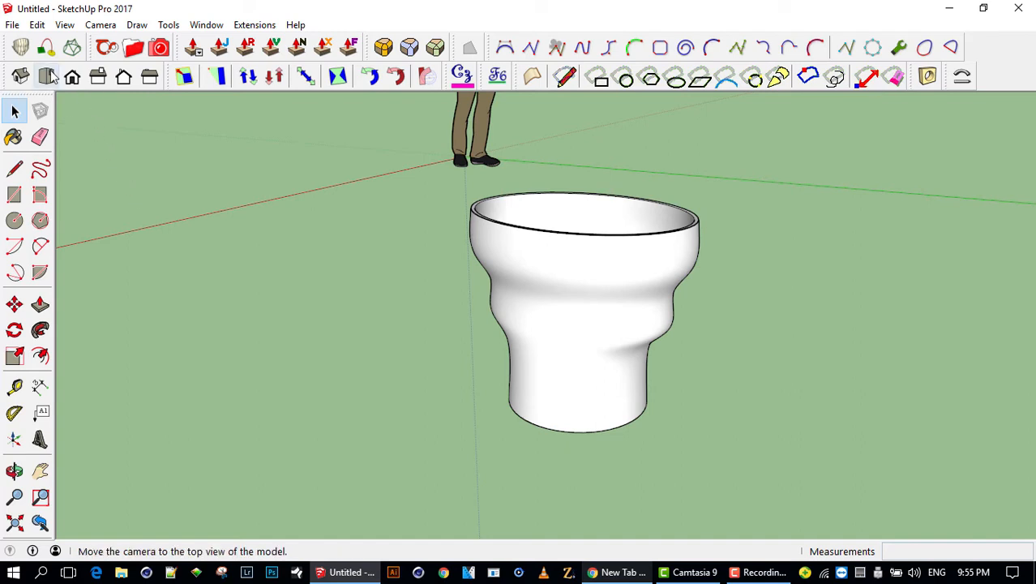
middle_click_drag(507, 298, 531, 379)
scroll(536, 372, "down", 2)
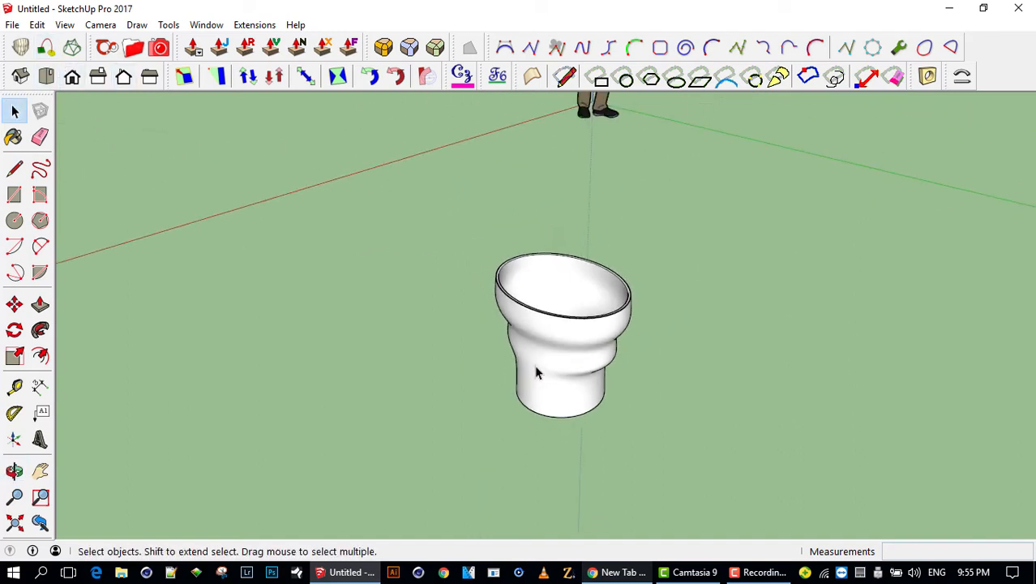
middle_click_drag(596, 356, 551, 348)
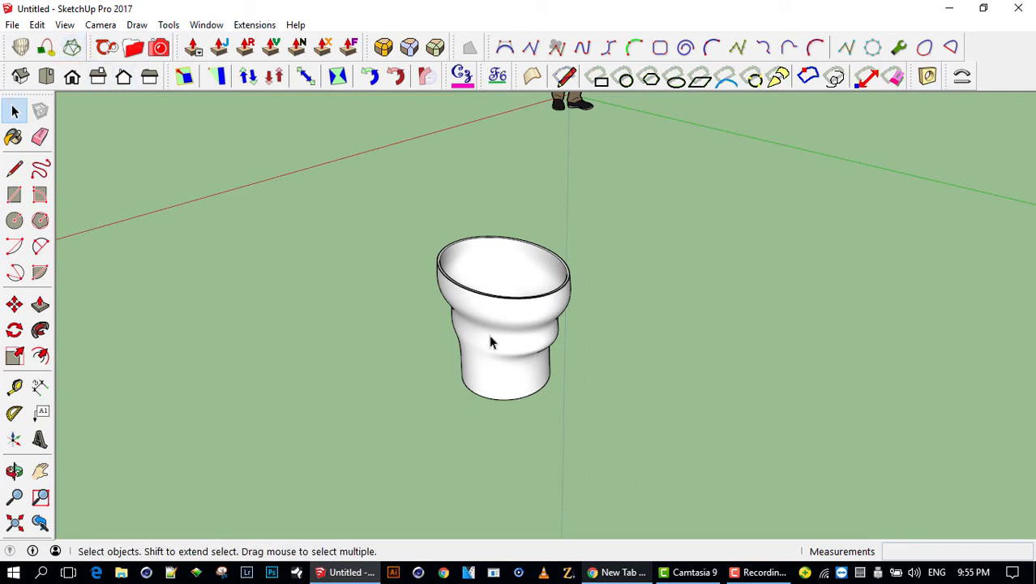
middle_click_drag(489, 334, 523, 244)
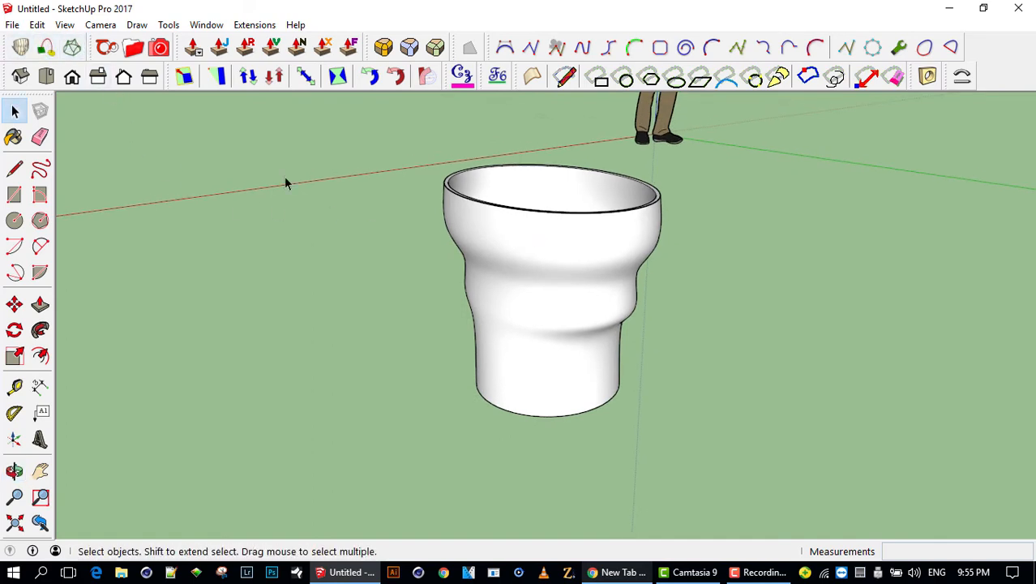
middle_click_drag(572, 248, 499, 301)
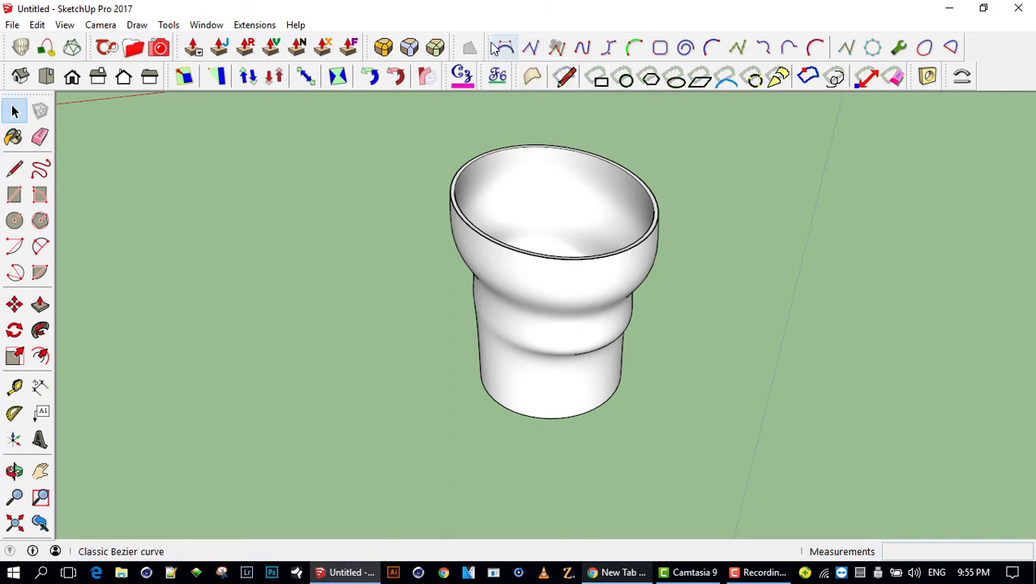
mouse_move(492, 47)
left_mouse_down()
mouse_move(478, 132)
mouse_move(450, 161)
mouse_move(504, 81)
mouse_move(475, 44)
left_mouse_up()
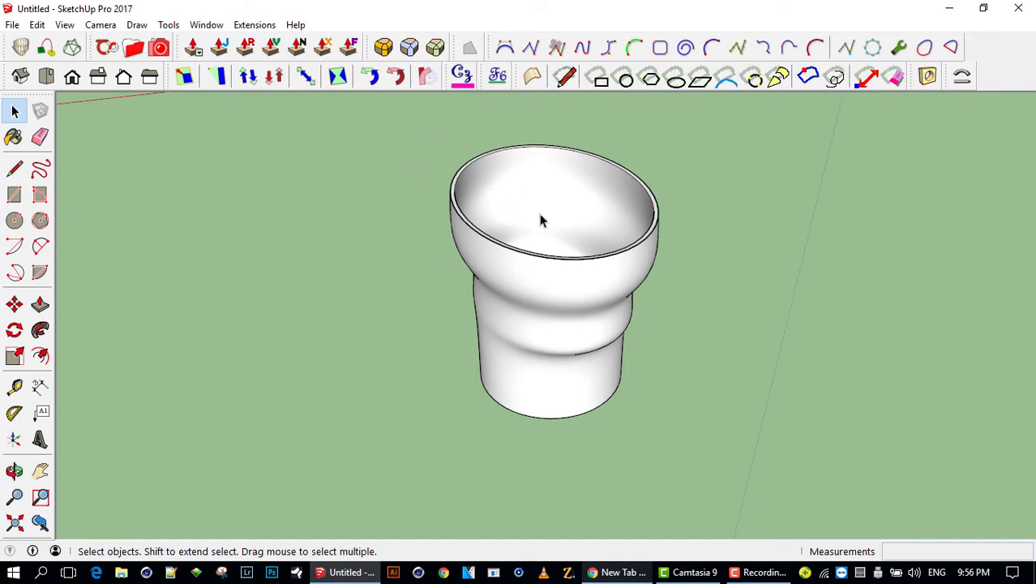
- Select the thickened vessel and delete it from the model
middle_click_drag(545, 197, 564, 146)
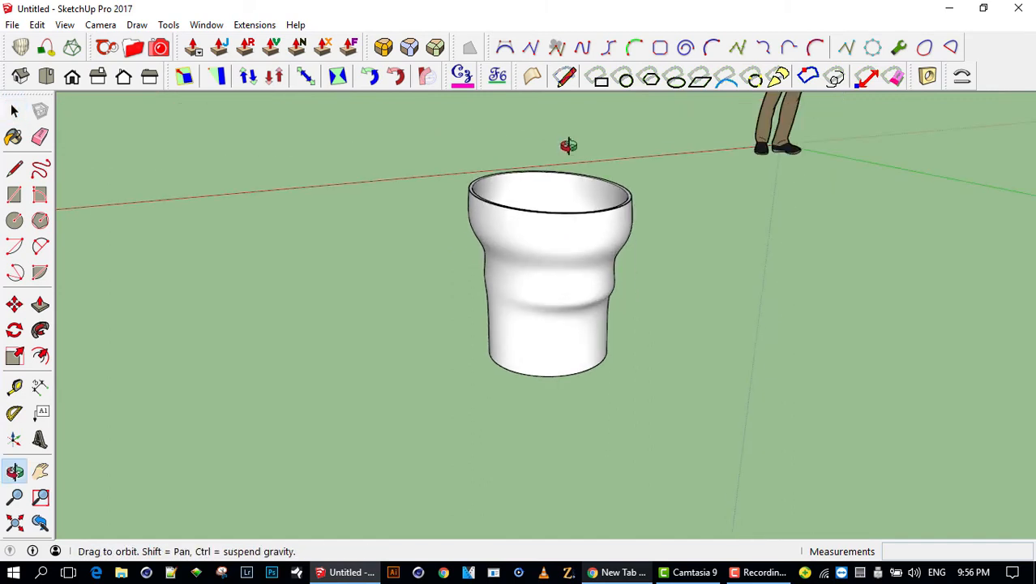
left_click(481, 270)
key("Delete")
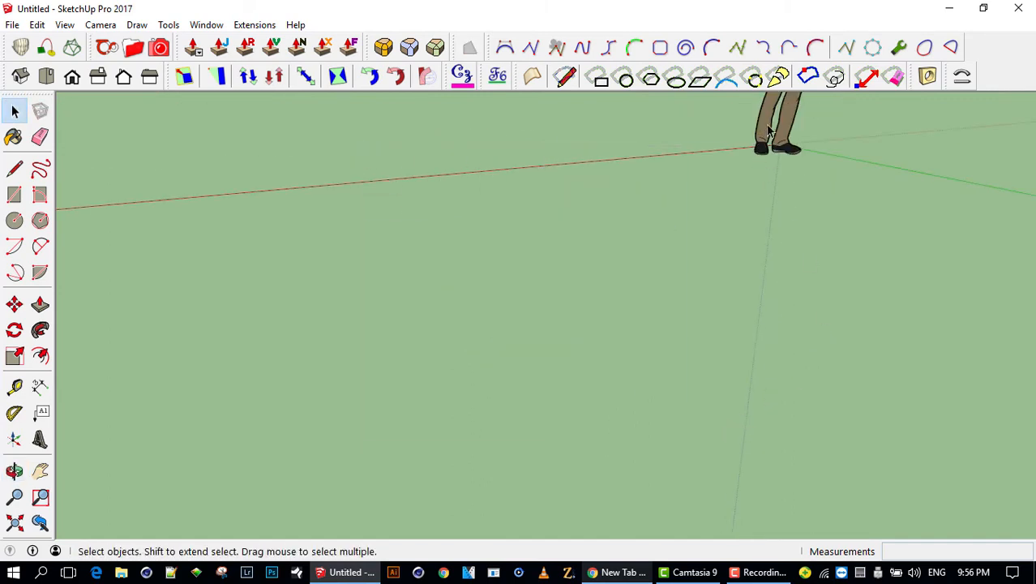
- Draw a rectangle on the ground beside the standing figure, spanning the red axis
middle_click_drag(771, 131, 750, 276)
middle_click_drag(559, 296, 454, 347, "shift")
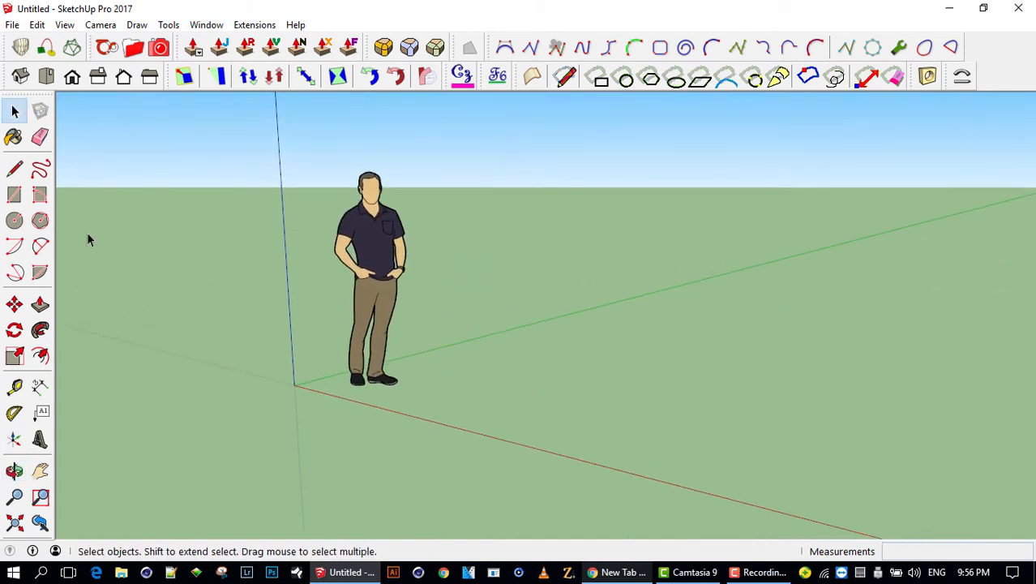
left_click(14, 195)
left_click(438, 388)
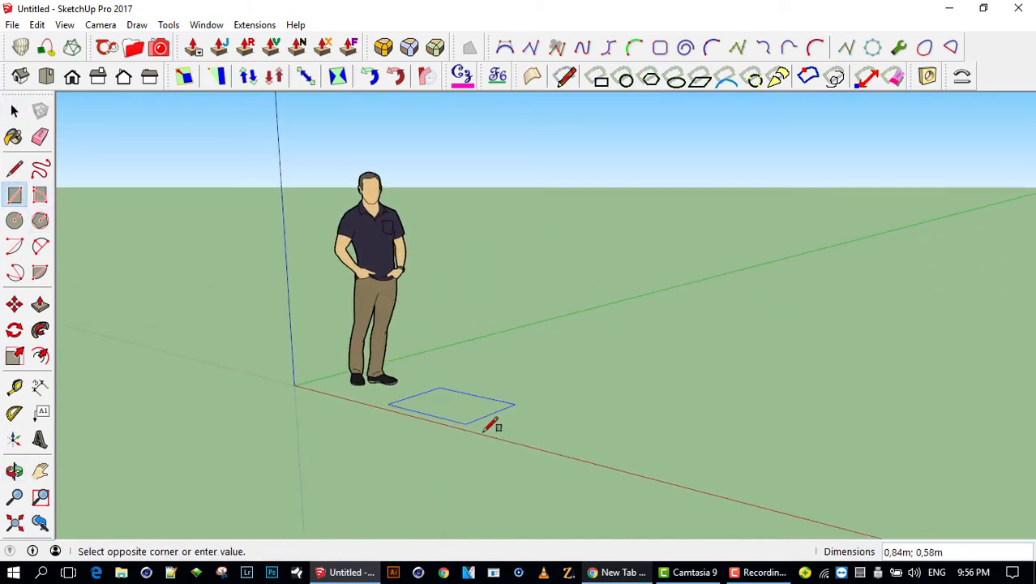
left_click(485, 437)
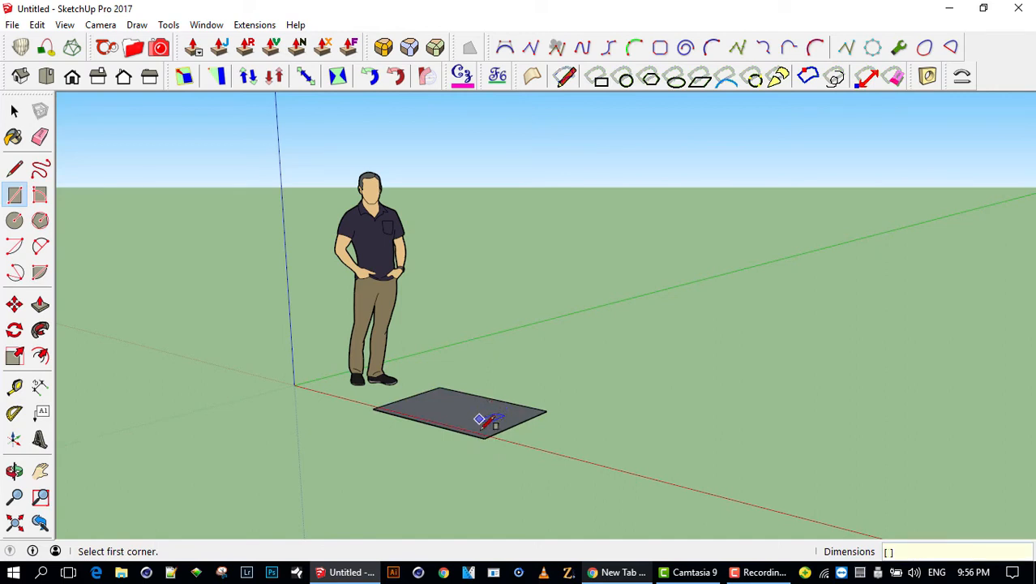
- Extrude the ground rectangle upward by about 1.57 m into a box with Push/Pull, then leave the tool
key("p")
left_click(478, 433)
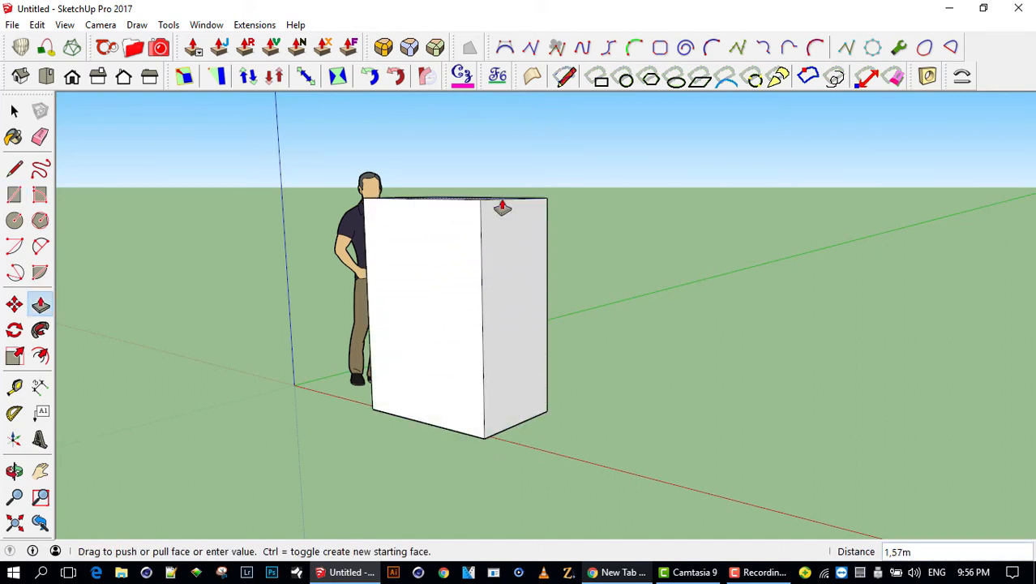
left_click(502, 208)
middle_click_drag(502, 208, 767, 303)
key("space")
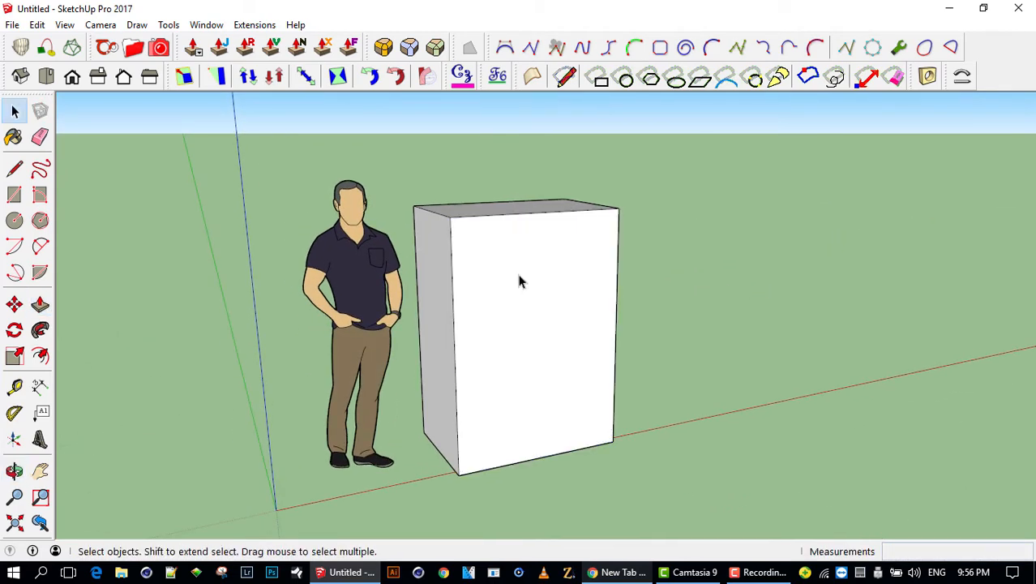
- Select the entire box with all its faces and edges
triple_click(519, 280)
middle_click_drag(521, 287, 535, 264)
middle_click_drag(649, 331, 509, 324)
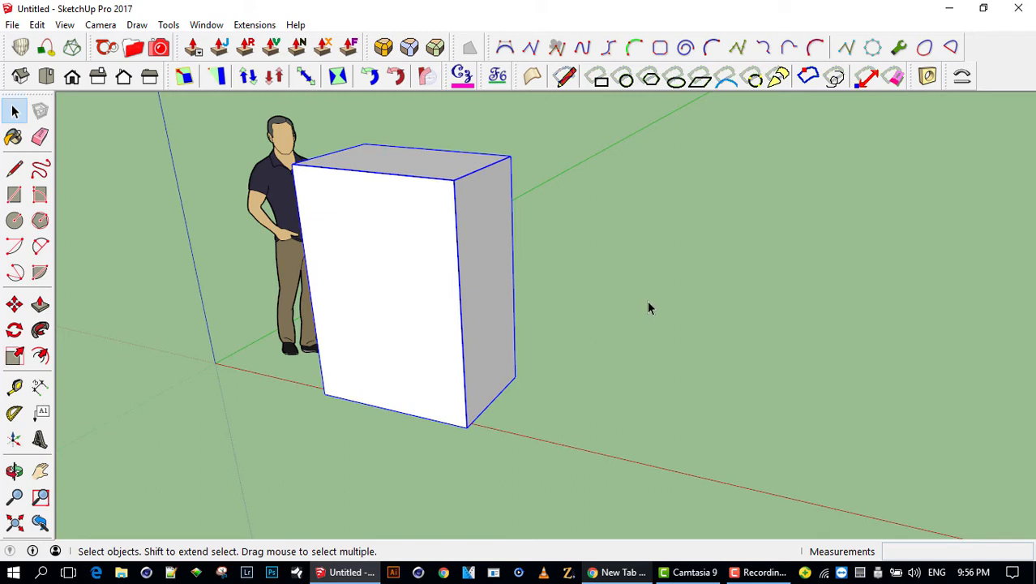
- Draw a circle on the ground beside the box, smooth it with more segments and set its radius to 25 cm
left_click(14, 224)
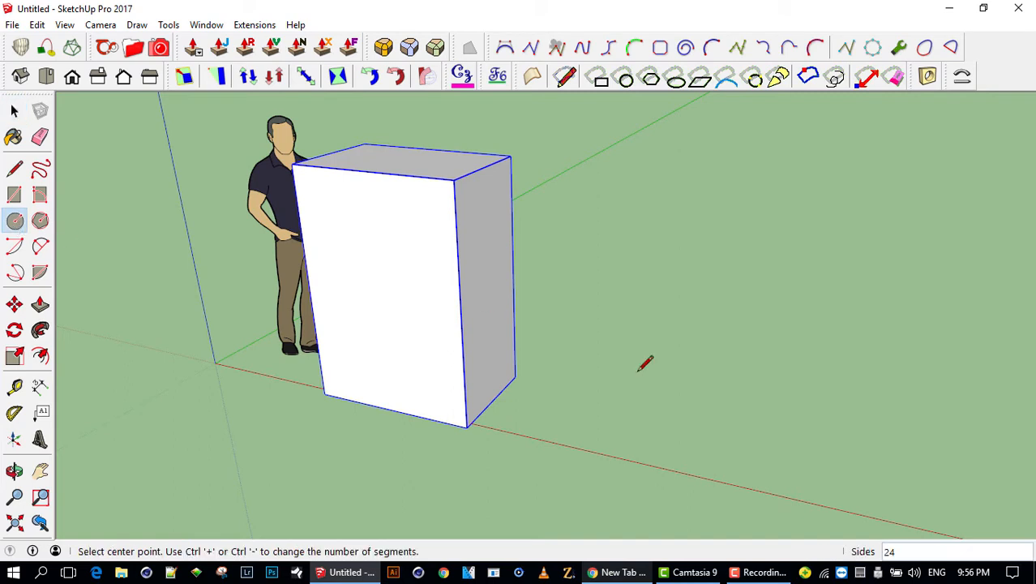
left_click(623, 413)
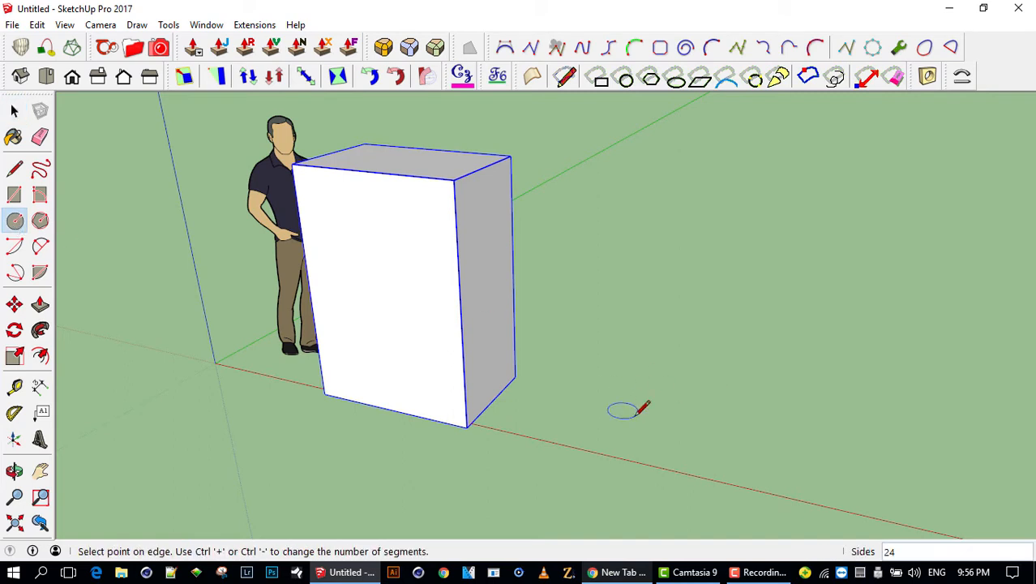
left_click(709, 428)
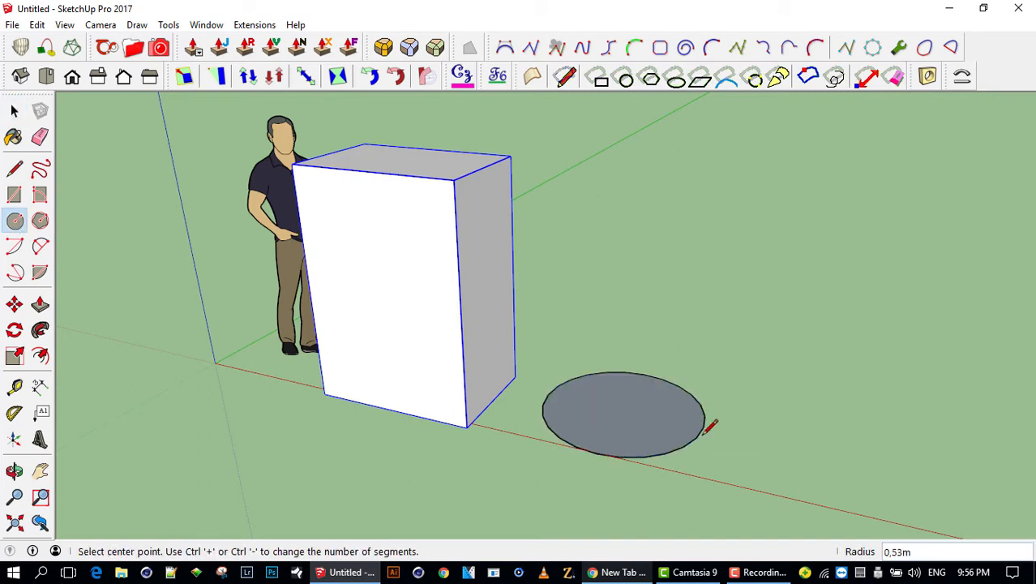
key("Return")
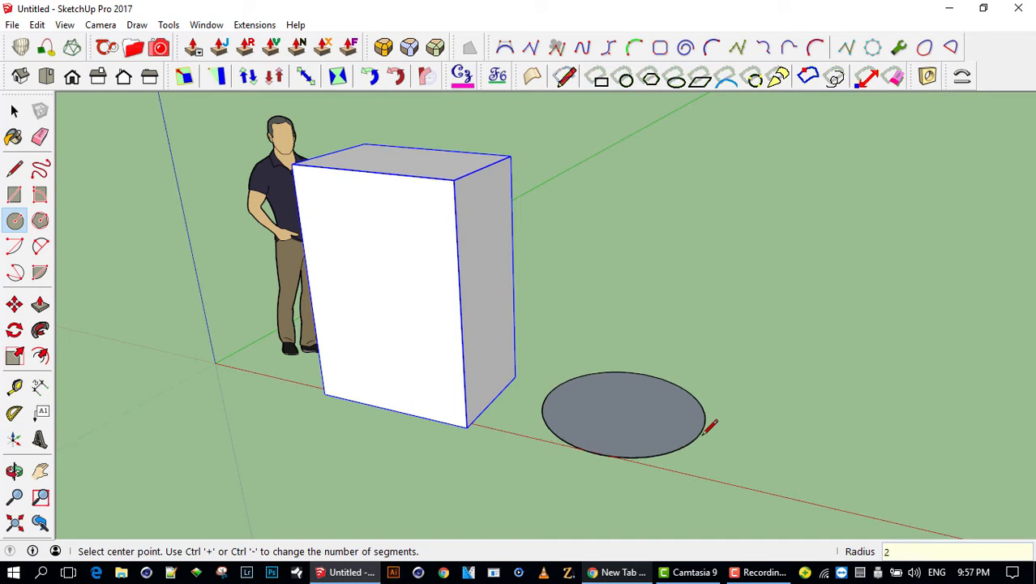
key("Return")
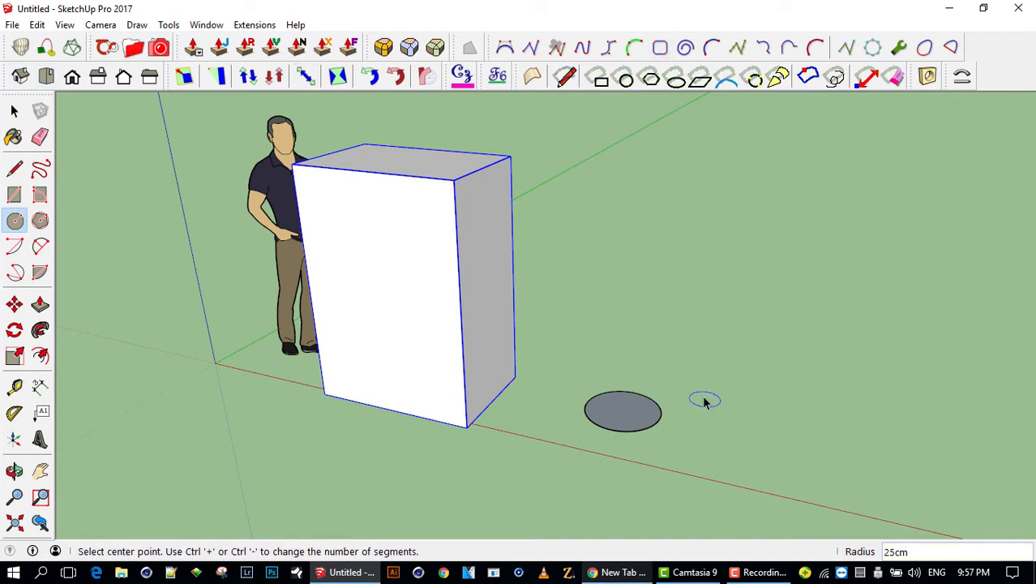
key("space")
key("o")
left_click_drag(659, 412, 701, 375)
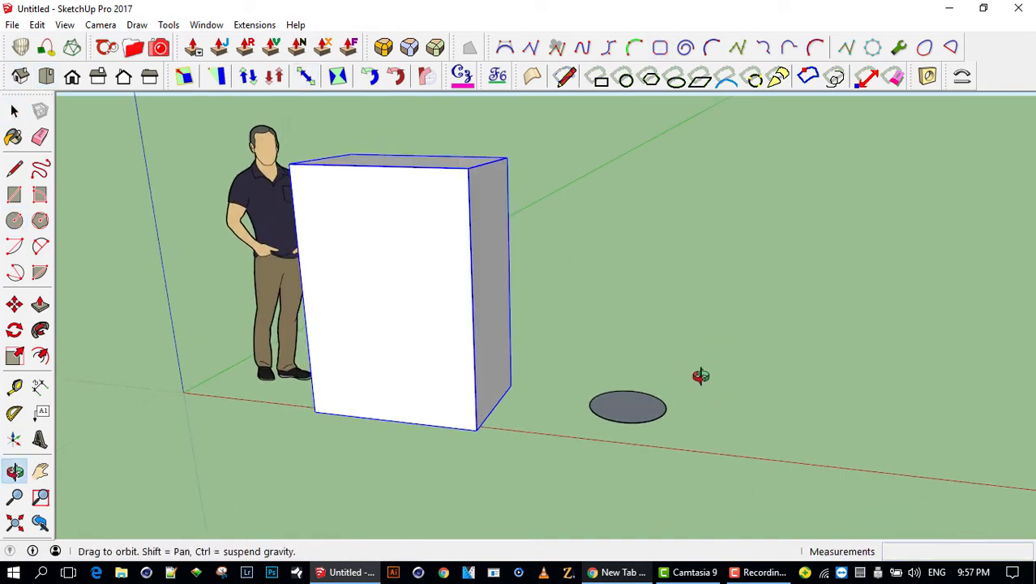
key("space")
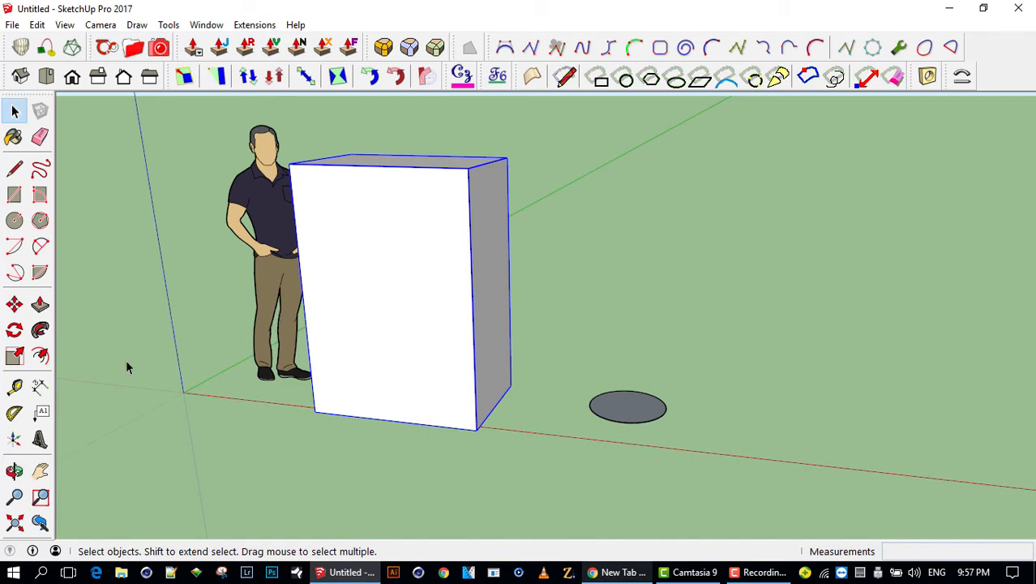
- Try rotating the selected box in the vertical plane about its lower front corner, using the upright edge as reference
key("q")
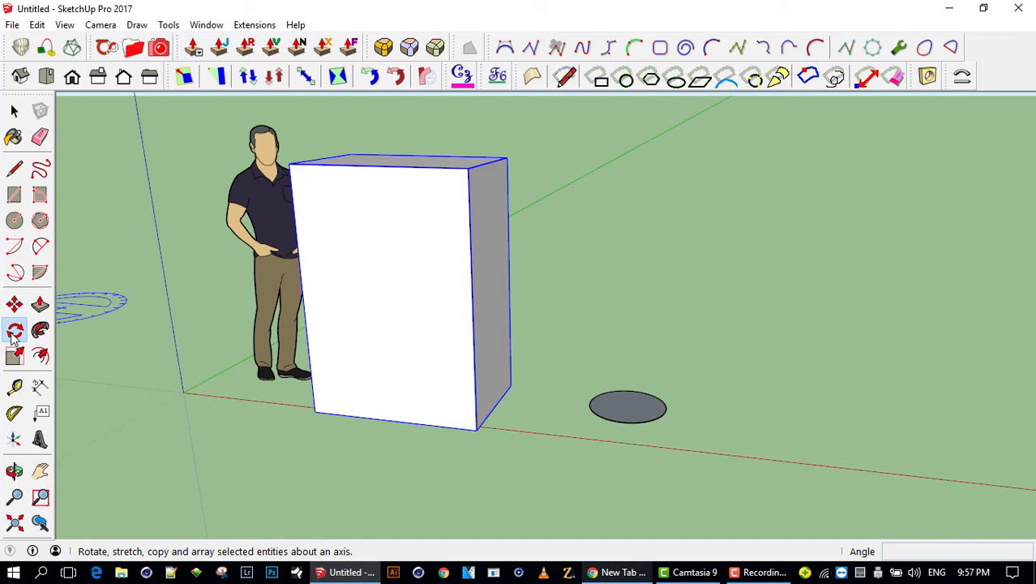
left_click(476, 429)
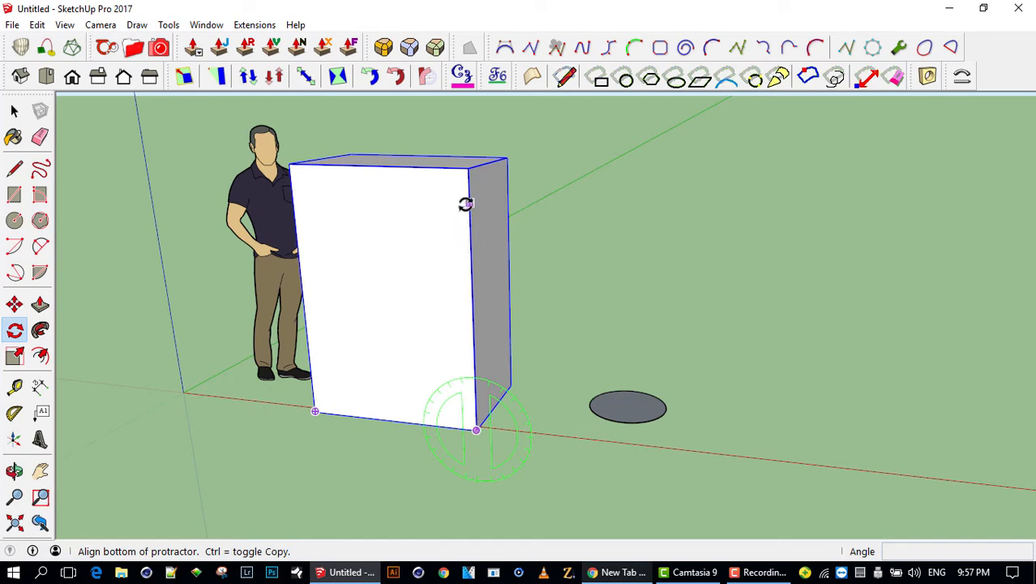
left_click(468, 202)
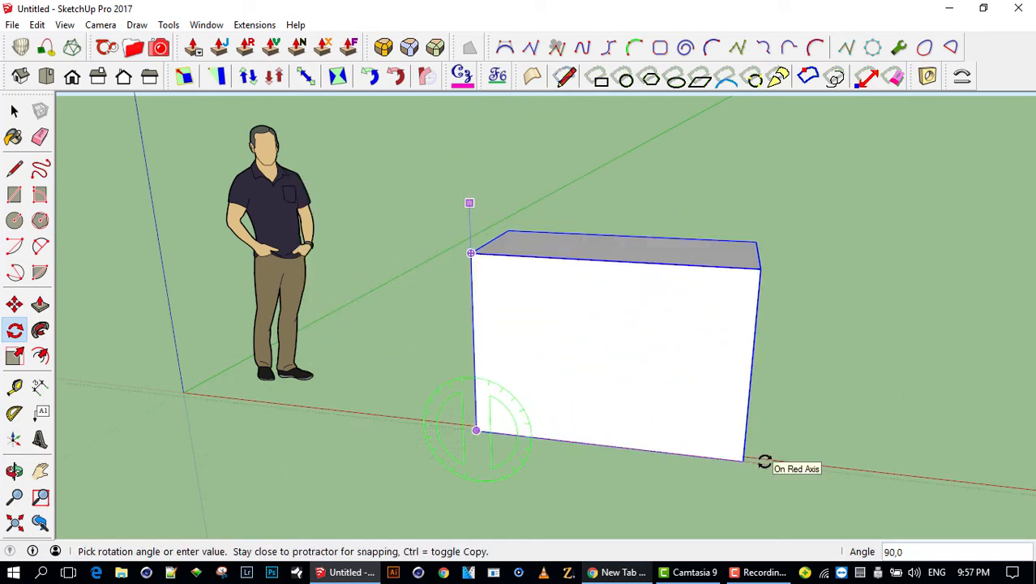
left_click(474, 269)
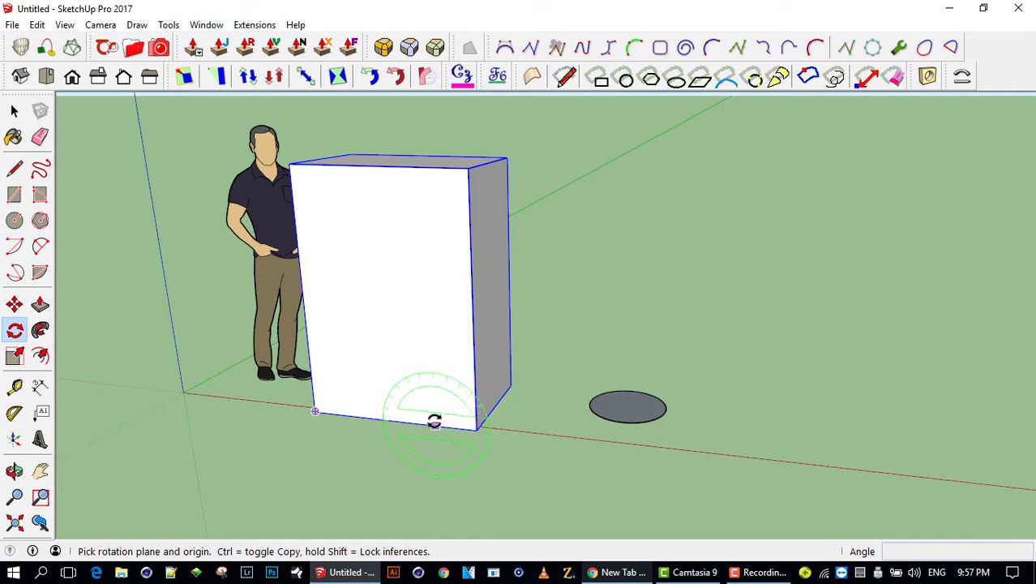
- Try rotating the box 90 degrees about the midpoint of its lower front edge, toward the red axis
left_click(394, 419)
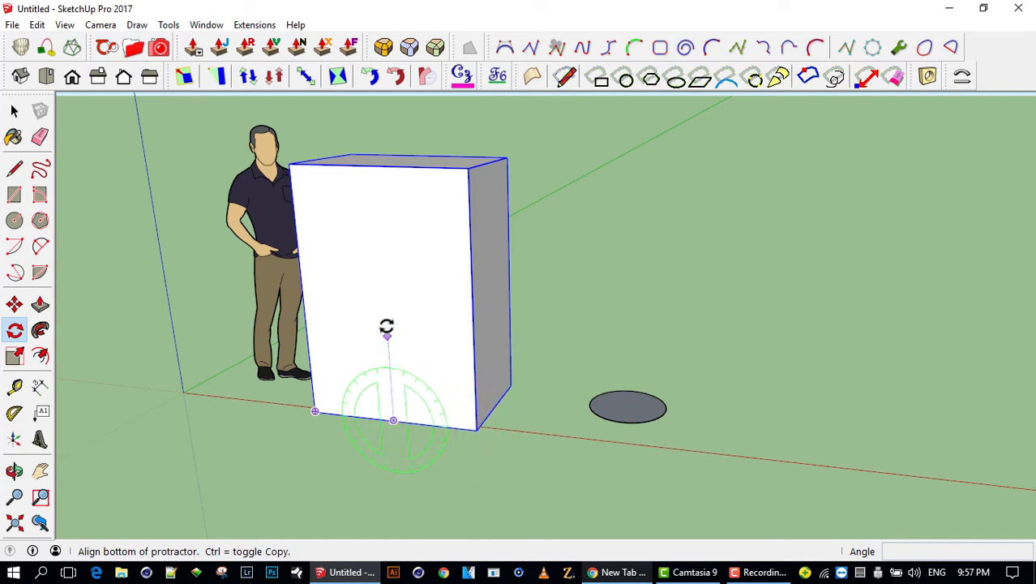
left_click(367, 195)
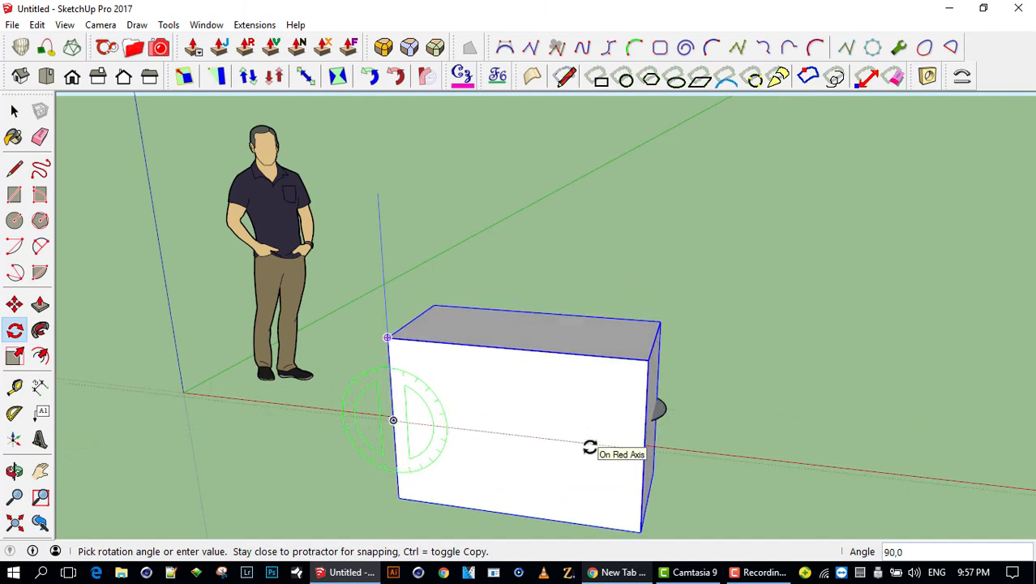
left_click(593, 444)
middle_click_drag(595, 440, 373, 459)
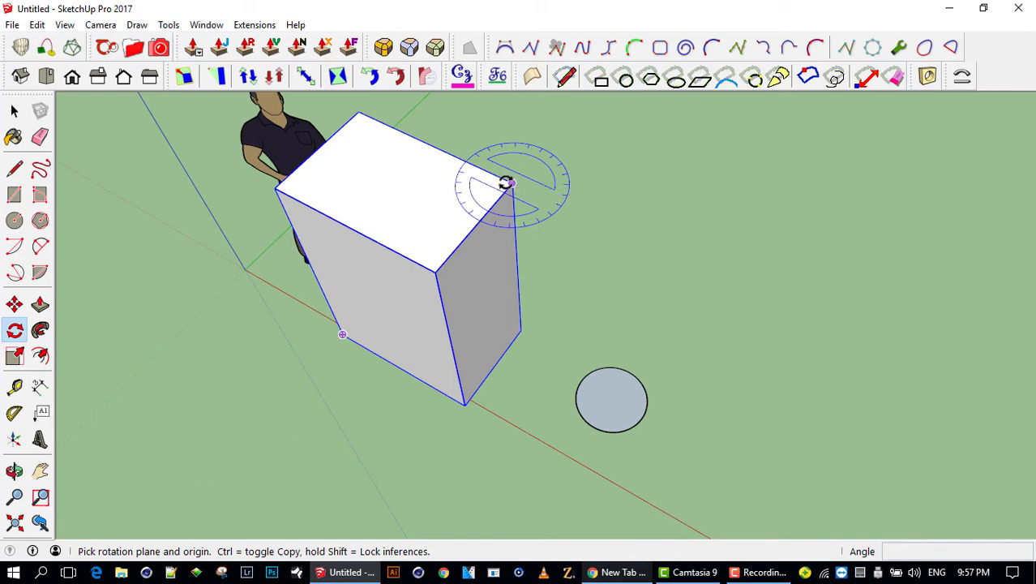
- Try rotating the box horizontally about its upper rear corner, using the rear top edge as reference, then cancel
left_click(509, 183)
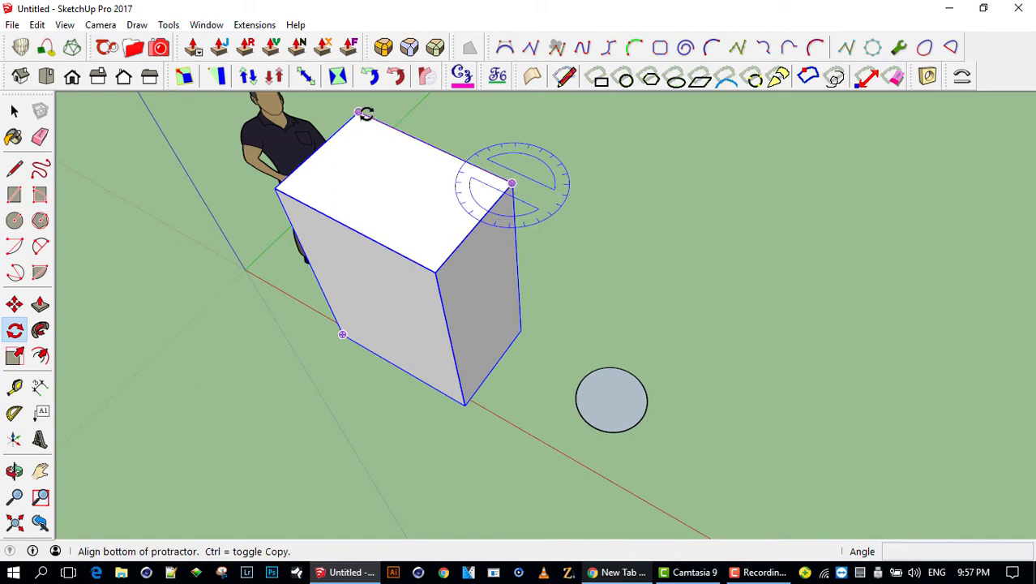
left_click(362, 113)
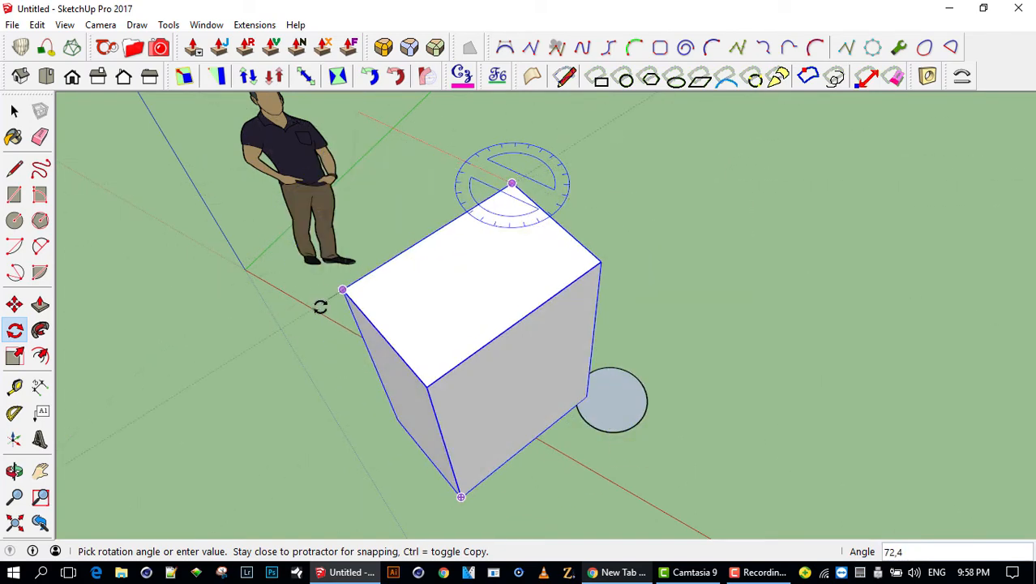
key("Escape")
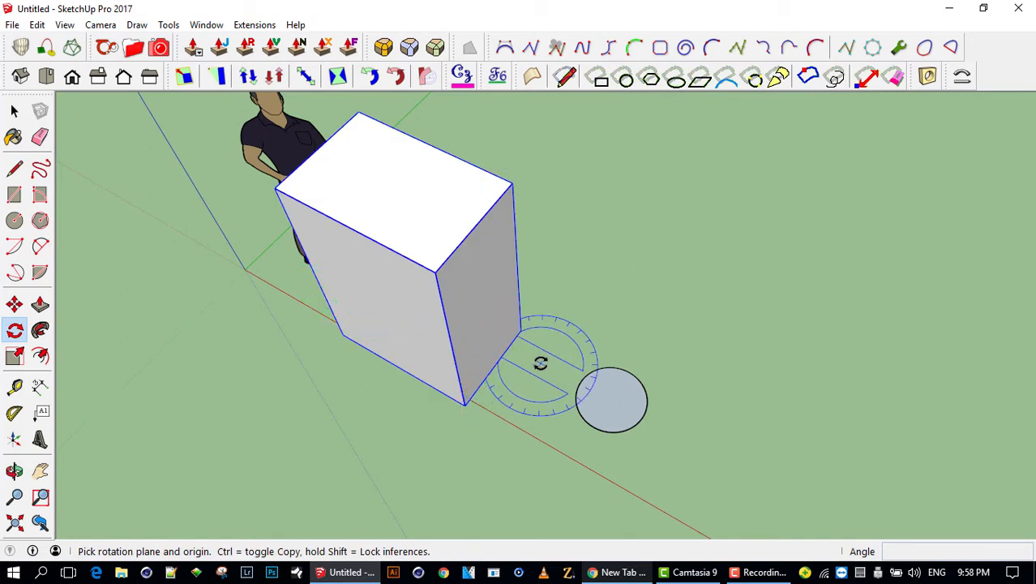
middle_click_drag(491, 315, 581, 283)
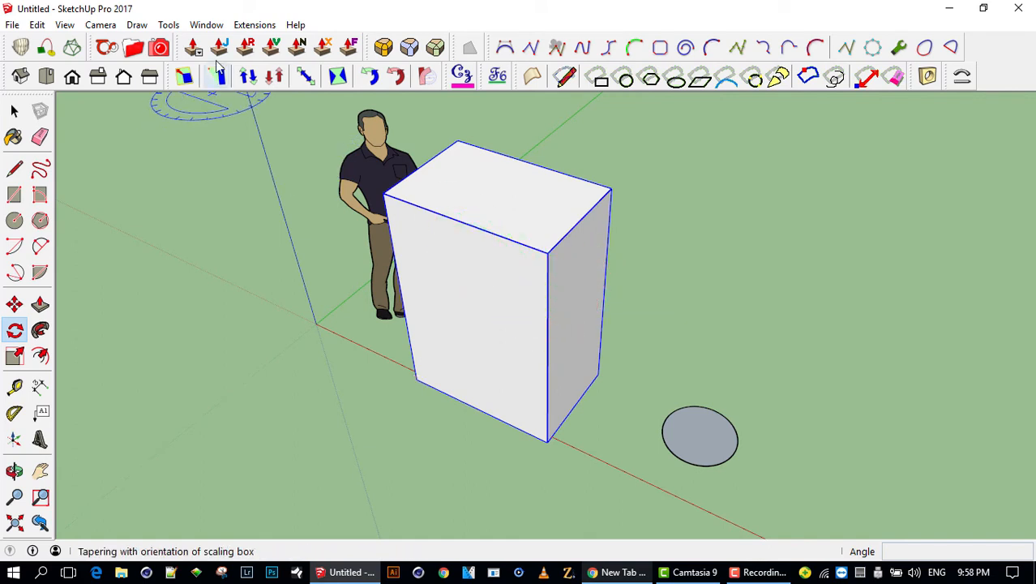
- Open the shortcut preferences and remove the V shortcut from Camera/Field of View
left_click(199, 25)
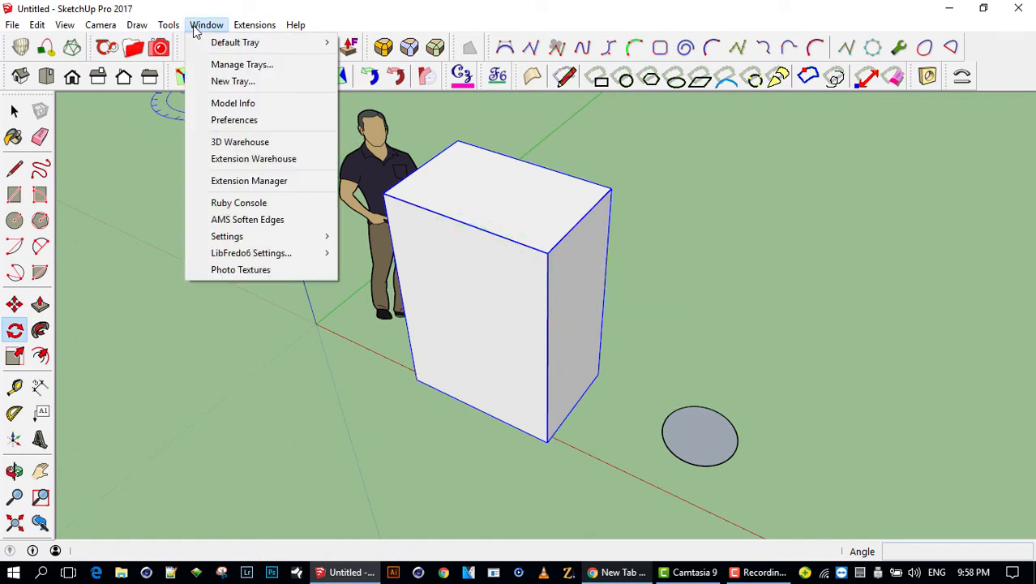
left_click(233, 121)
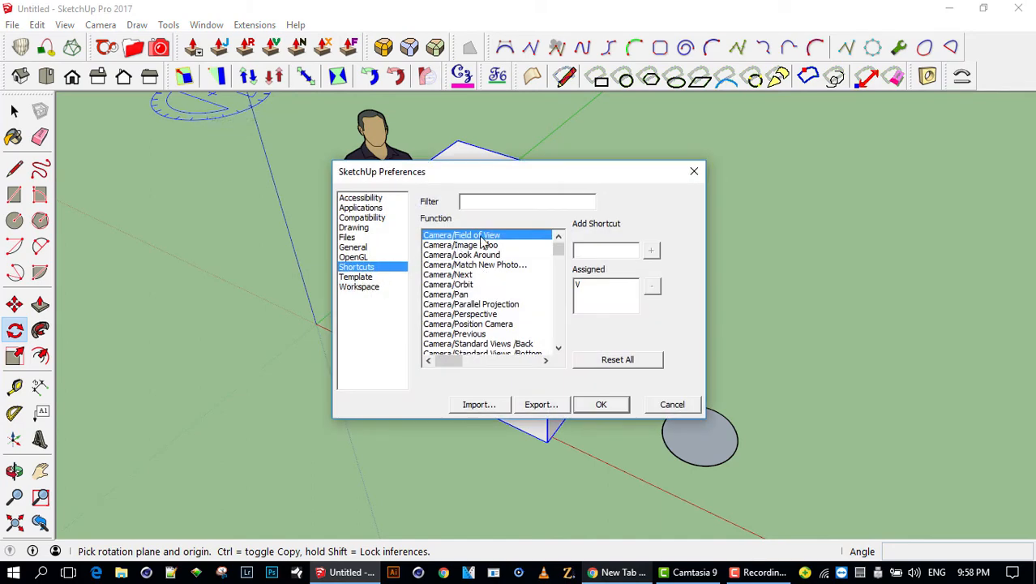
left_click(597, 288)
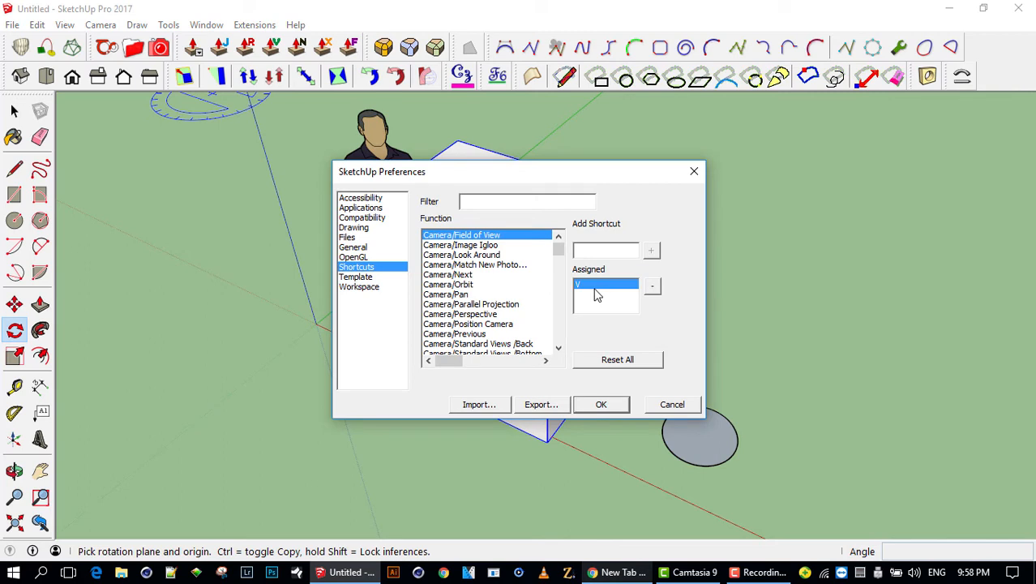
left_click(652, 286)
- Assign V as the shortcut for Camera/Field of View
left_click(462, 246)
left_click(469, 236)
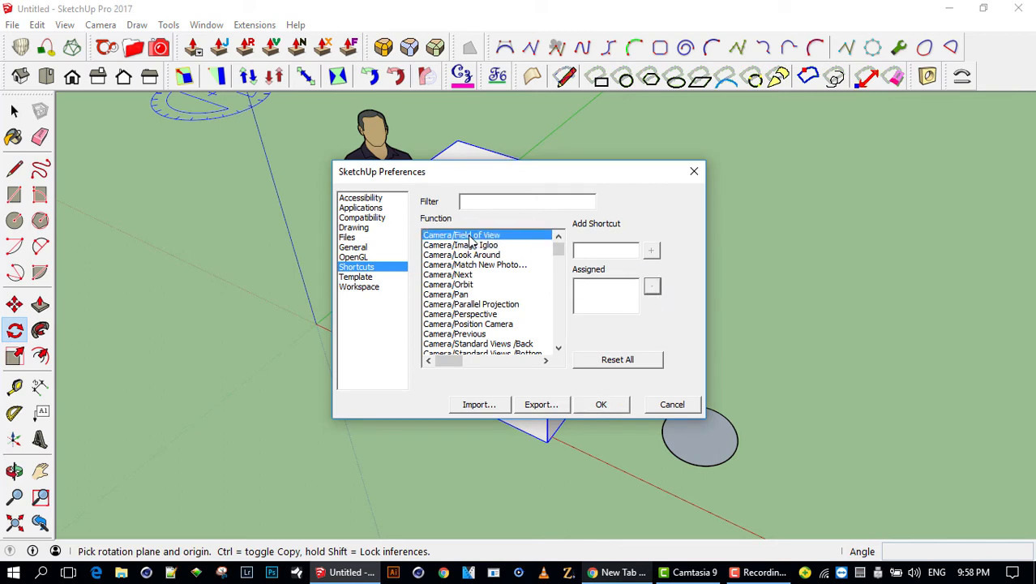
left_click(606, 251)
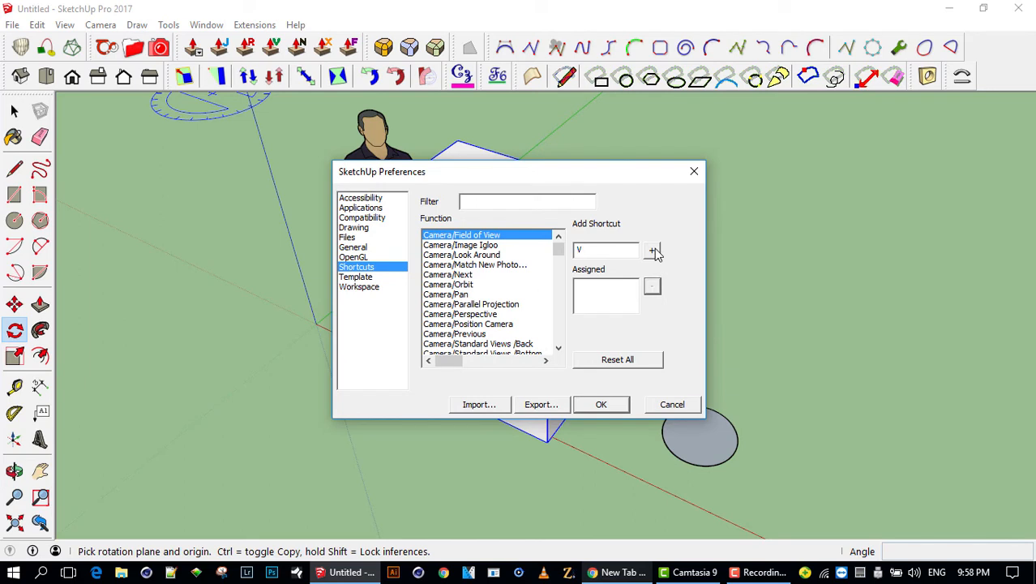
left_click(654, 253)
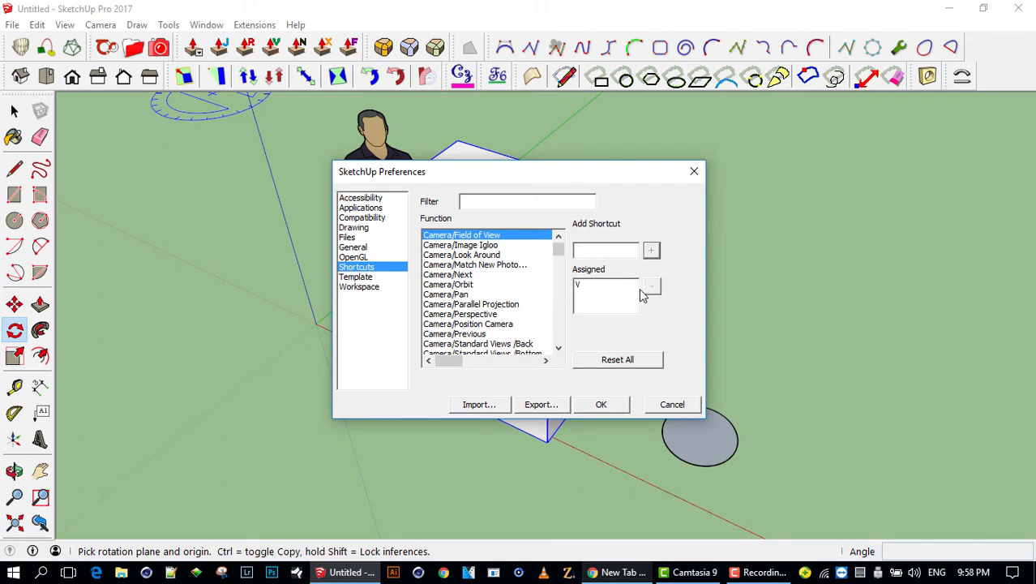
- Try to assign V as the shortcut for Camera/Image Igloo, then decline its reassignment from Camera/Field of View
left_click(461, 248)
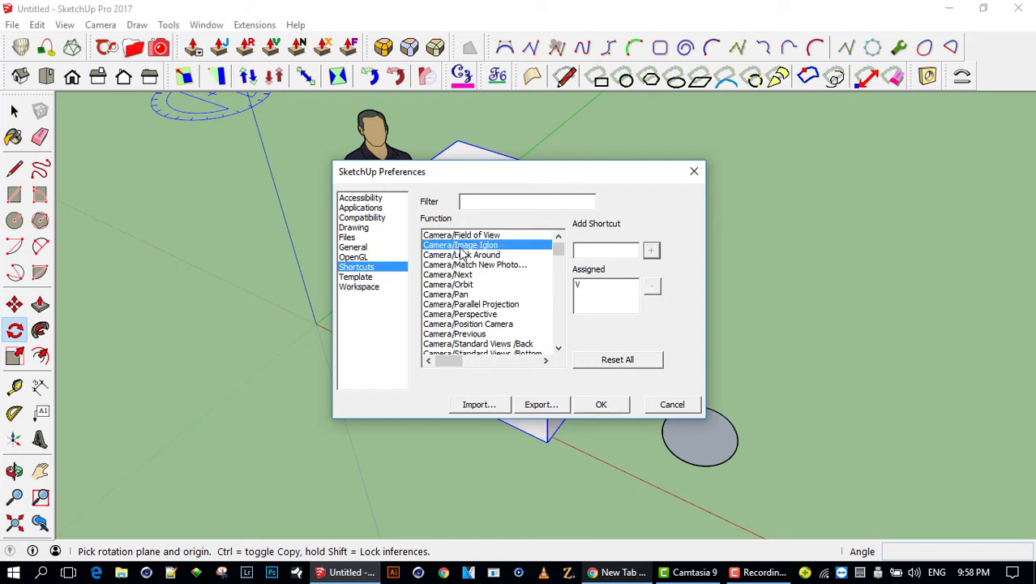
left_click(581, 253)
key("v")
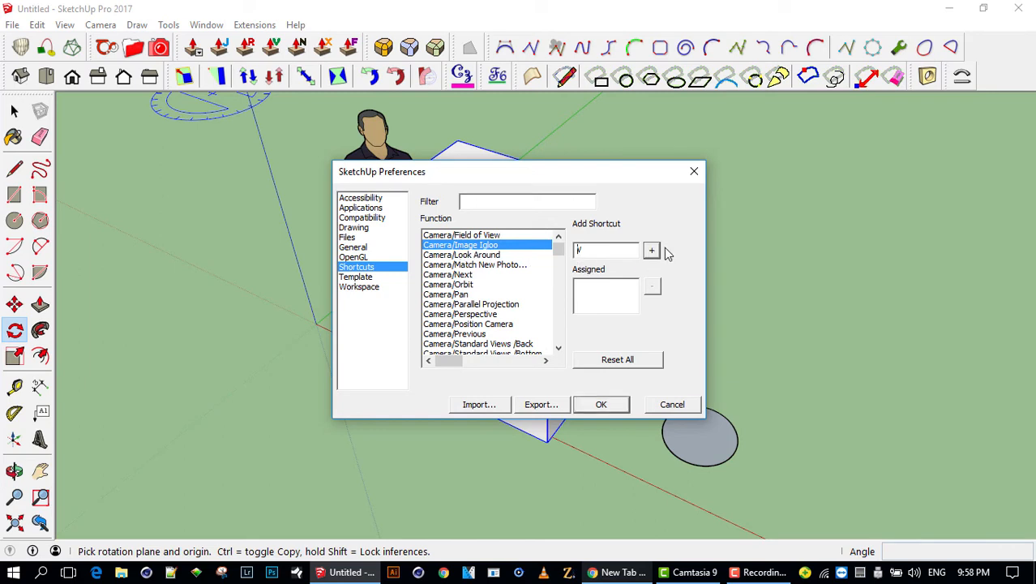
left_click(652, 251)
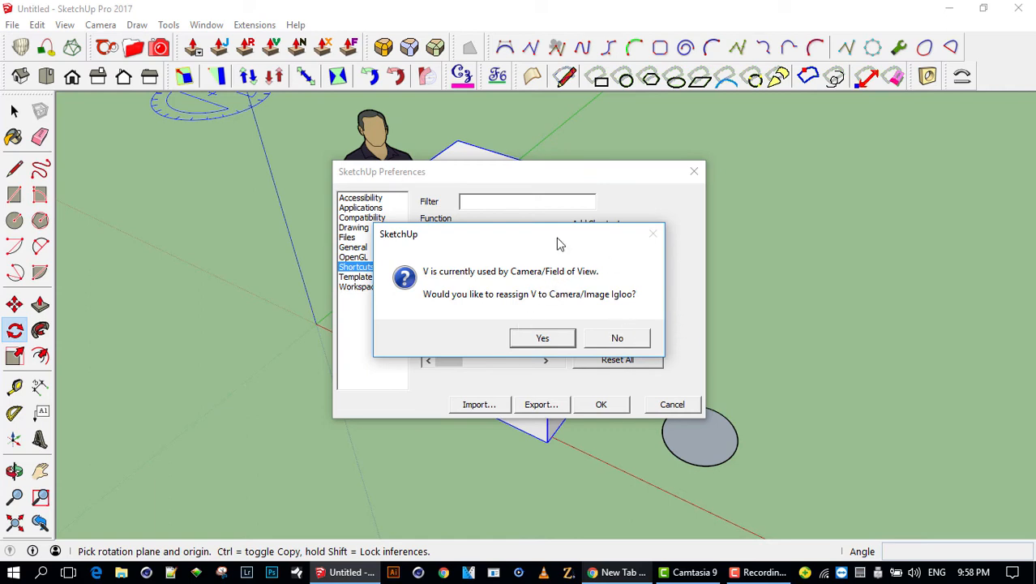
left_click(636, 344)
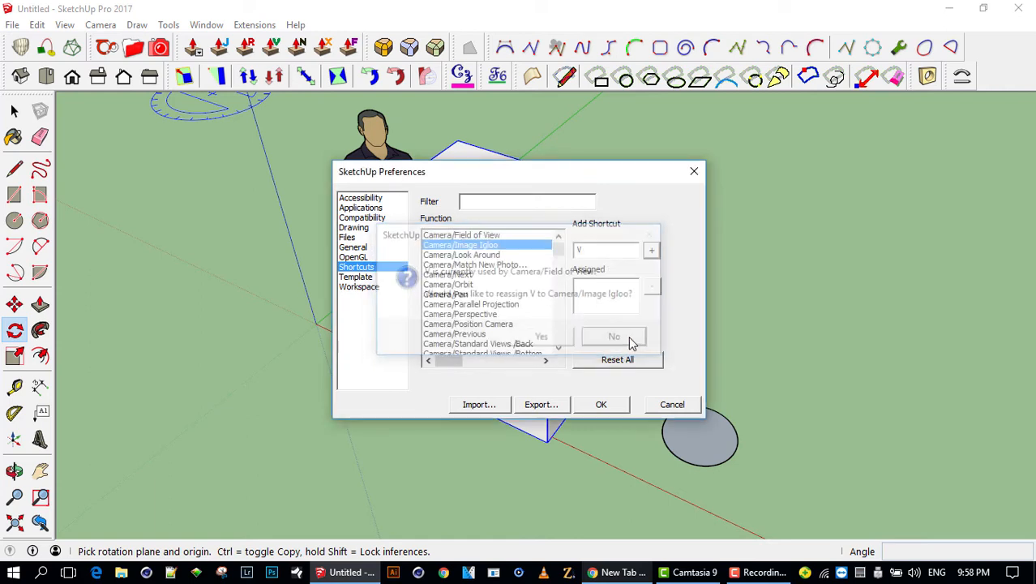
key("BackSpace")
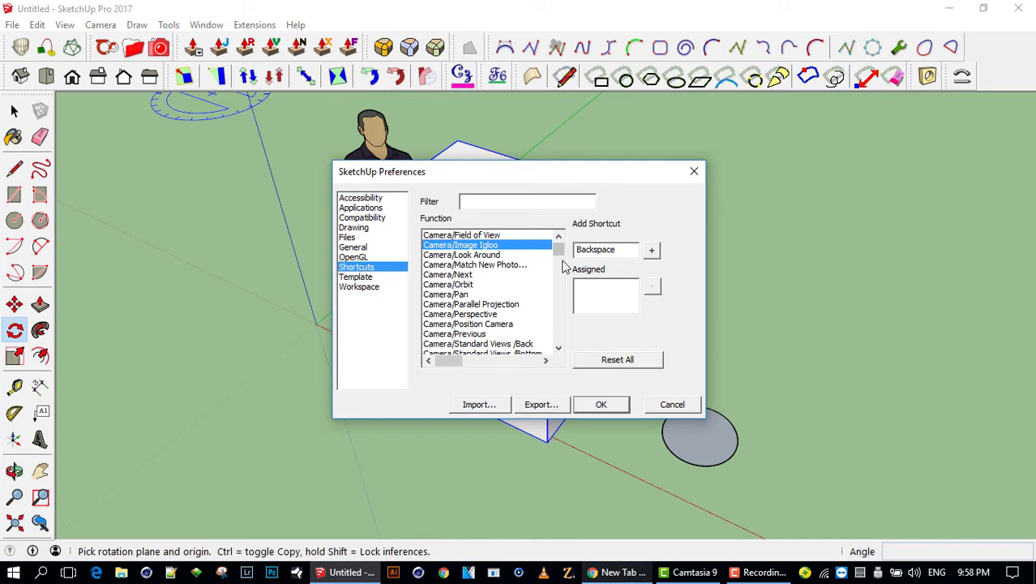
- Filter the shortcut functions by "fredo", look through the FredoScale and Fredo6 Collection commands, and cancel the preferences
type("fredo")
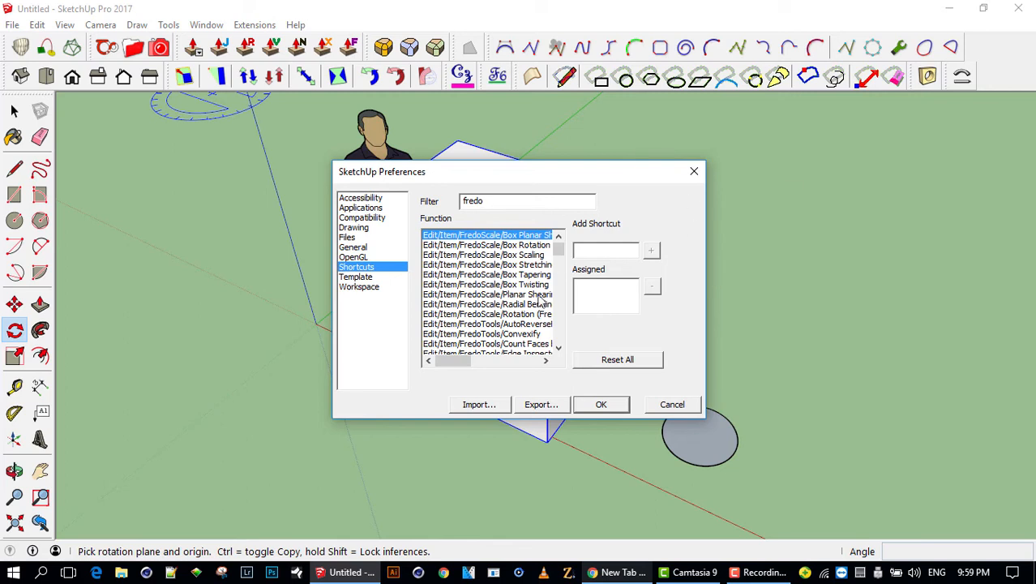
mouse_move(463, 362)
left_mouse_down()
mouse_move(519, 362)
mouse_move(462, 362)
left_mouse_up()
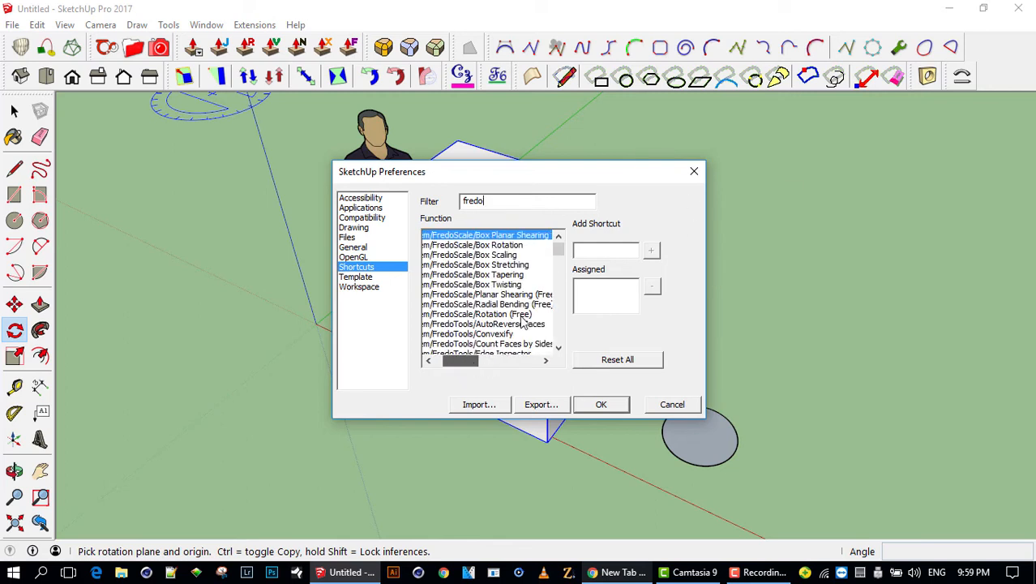
left_click_drag(558, 248, 557, 328)
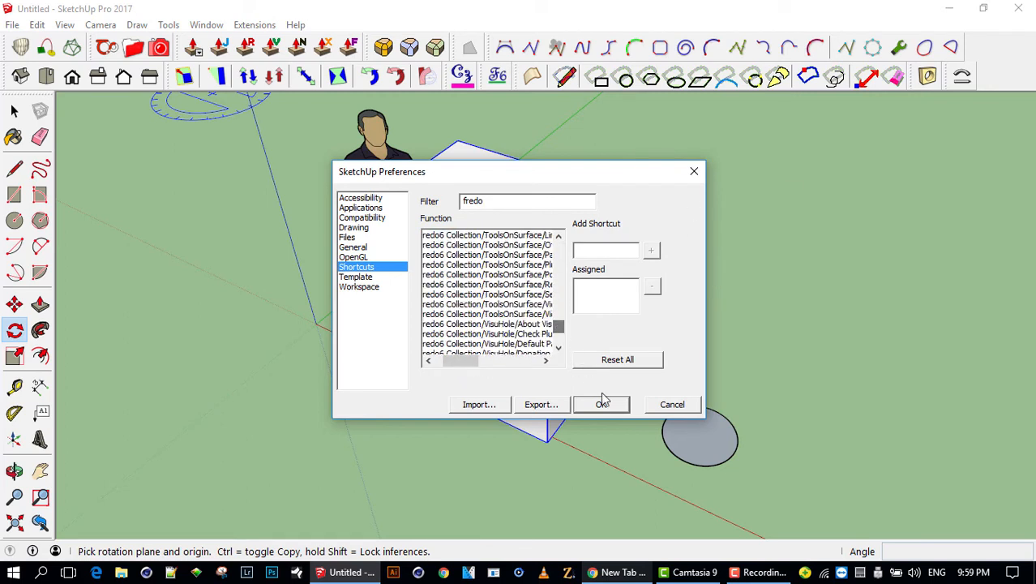
left_click(671, 405)
- Scale the box narrower along the red axis into a tall, slim pillar, keeping its height and depth
middle_click_drag(661, 387, 515, 193)
key("q")
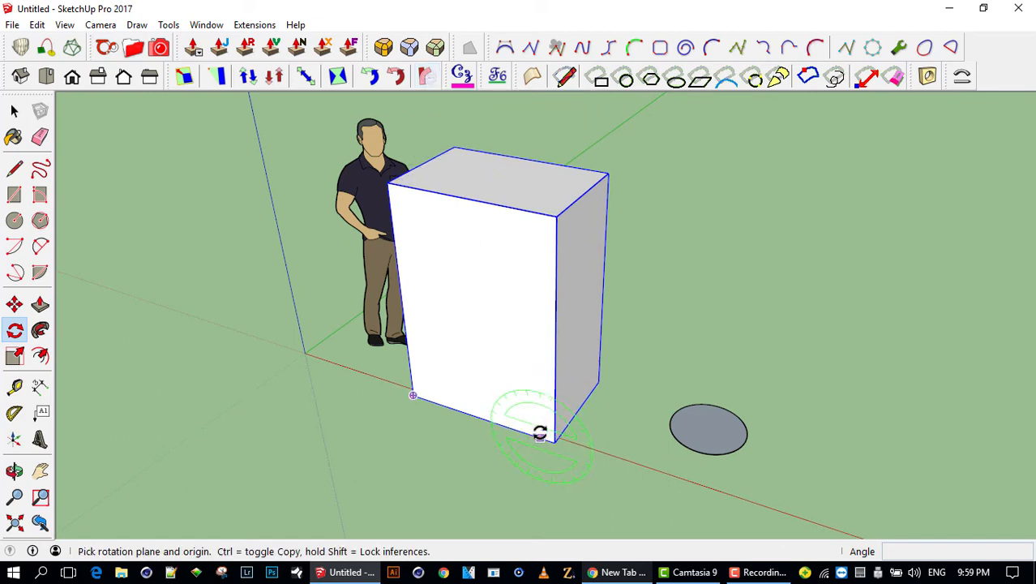
middle_click_drag(604, 318, 681, 284)
key("space")
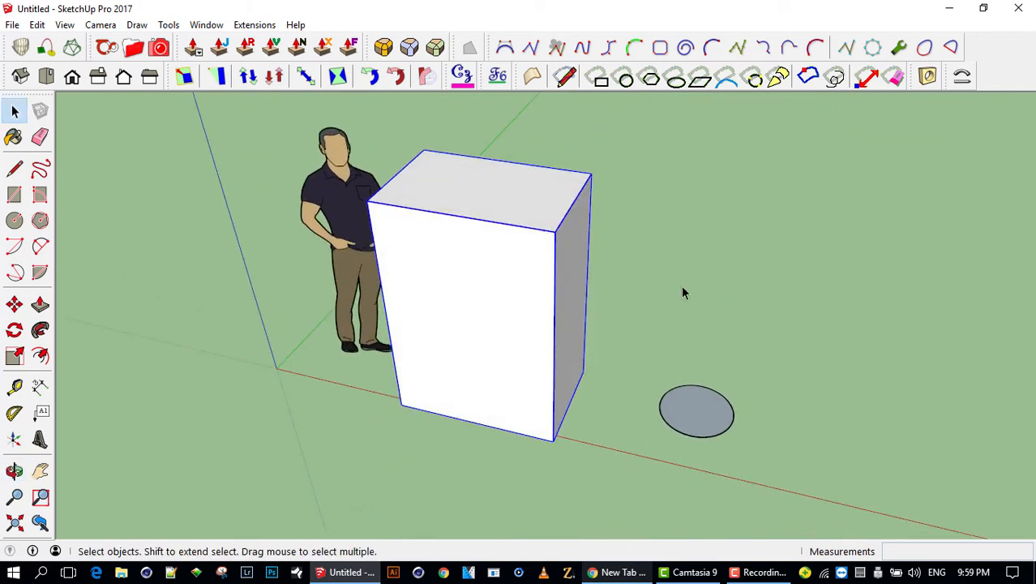
key("s")
left_click_drag(573, 320, 465, 294)
middle_click_drag(466, 295, 543, 241)
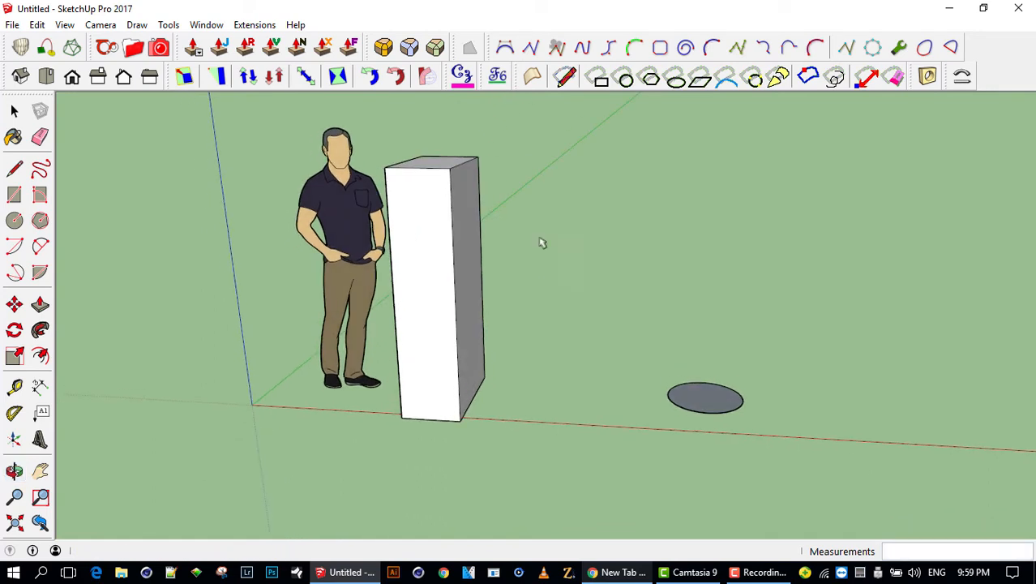
- Bend the pillar with Radial Bending about its lower front corner, using the vertical edge as reference, until its upper part lies horizontal along the red axis
key("space")
left_click(412, 279)
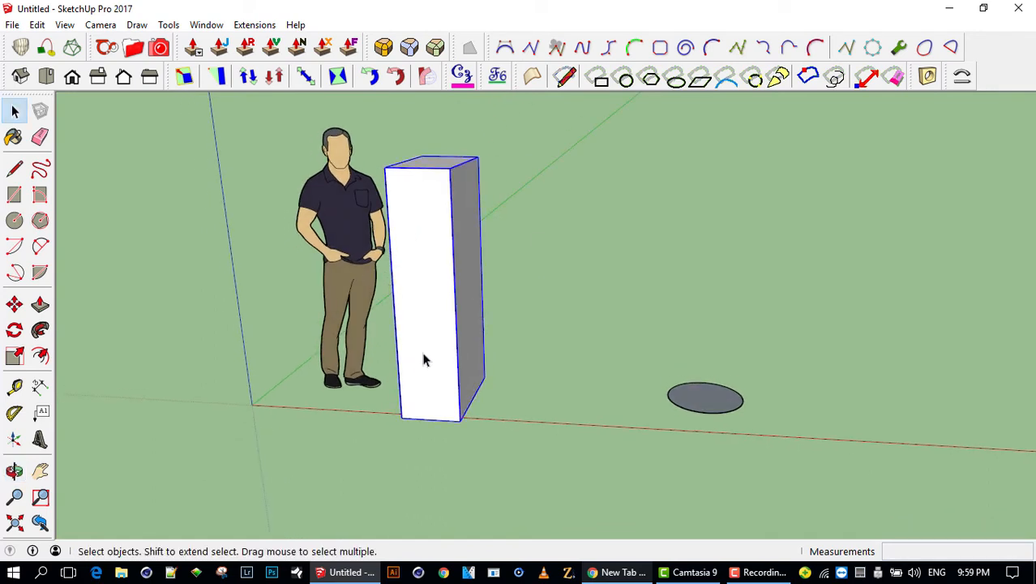
key("q")
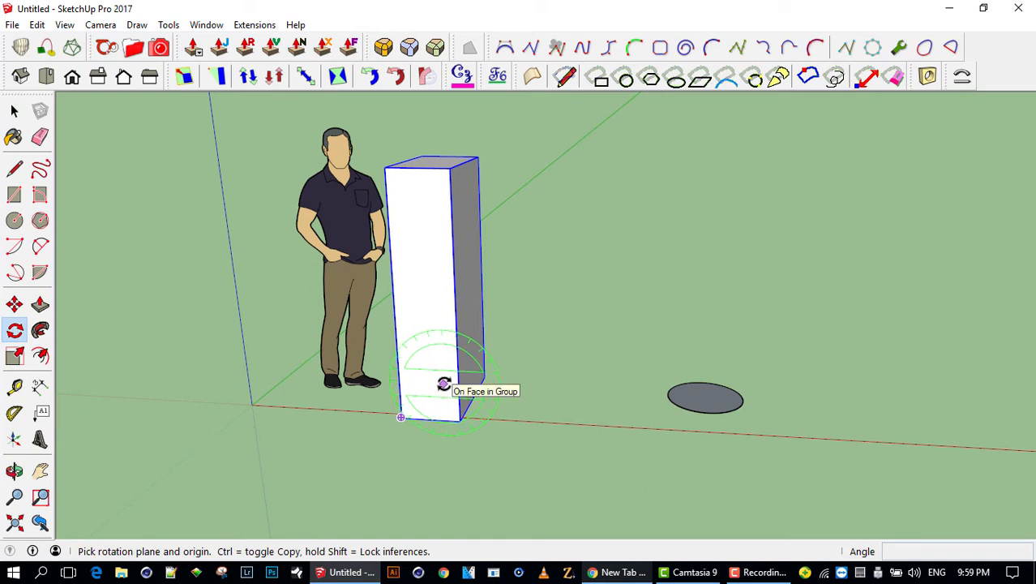
key("b")
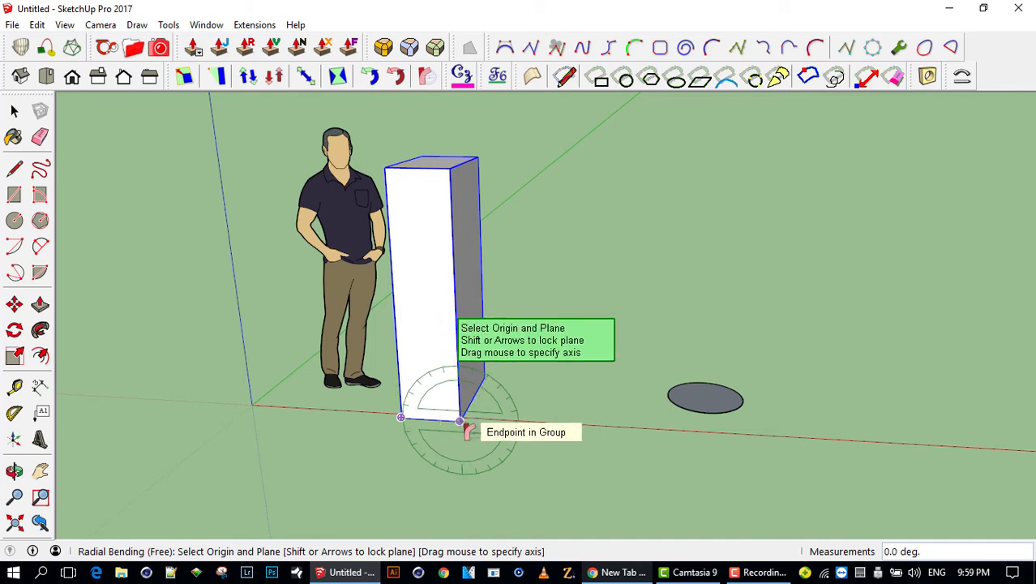
scroll(462, 427, "up", 3)
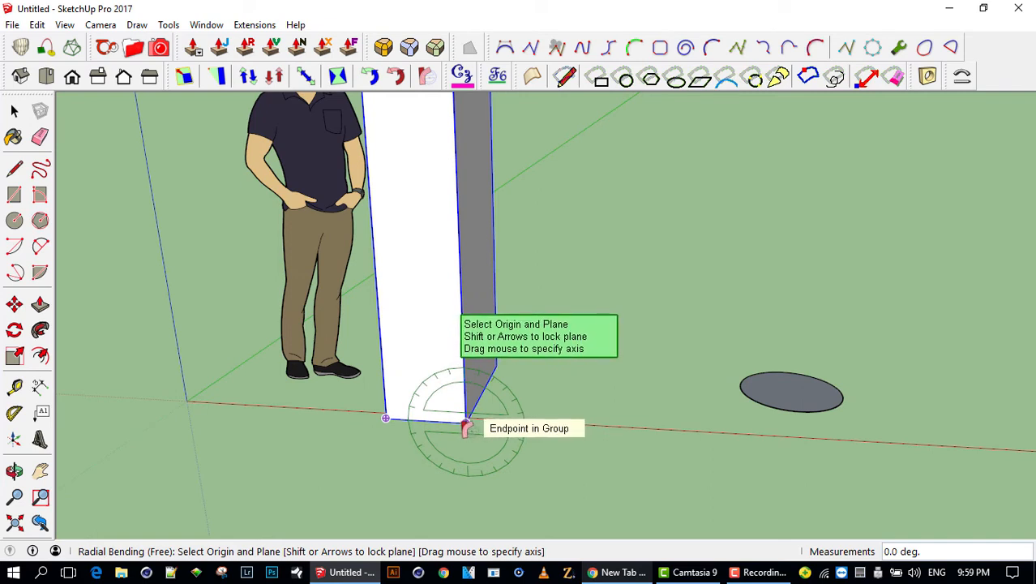
left_click(466, 422)
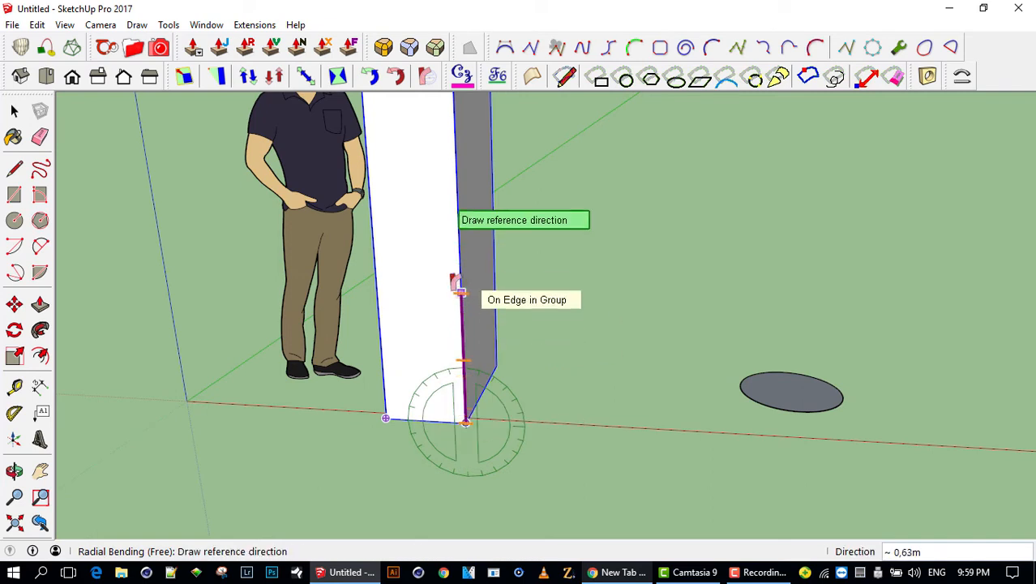
left_click(457, 206)
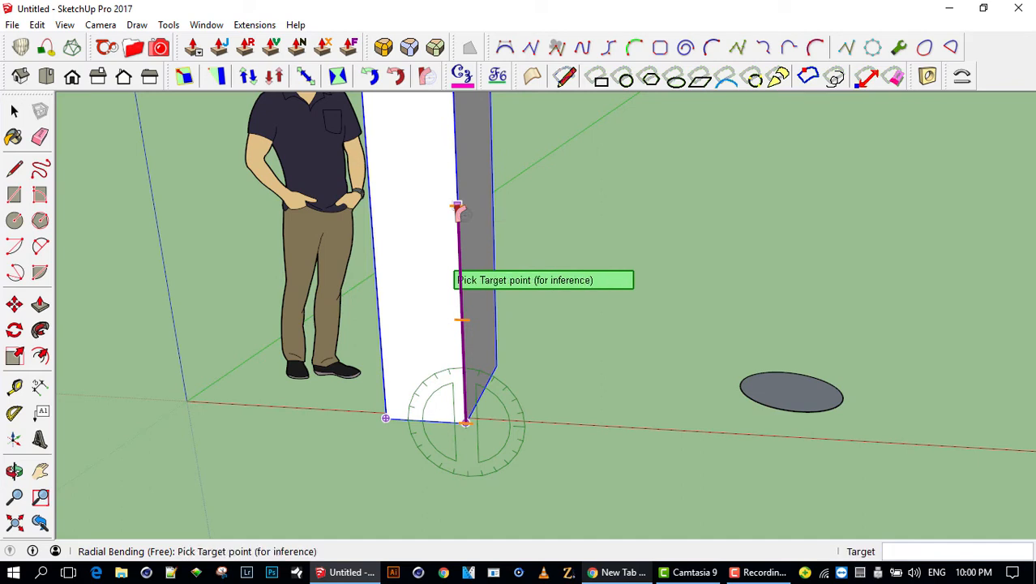
left_click(547, 214)
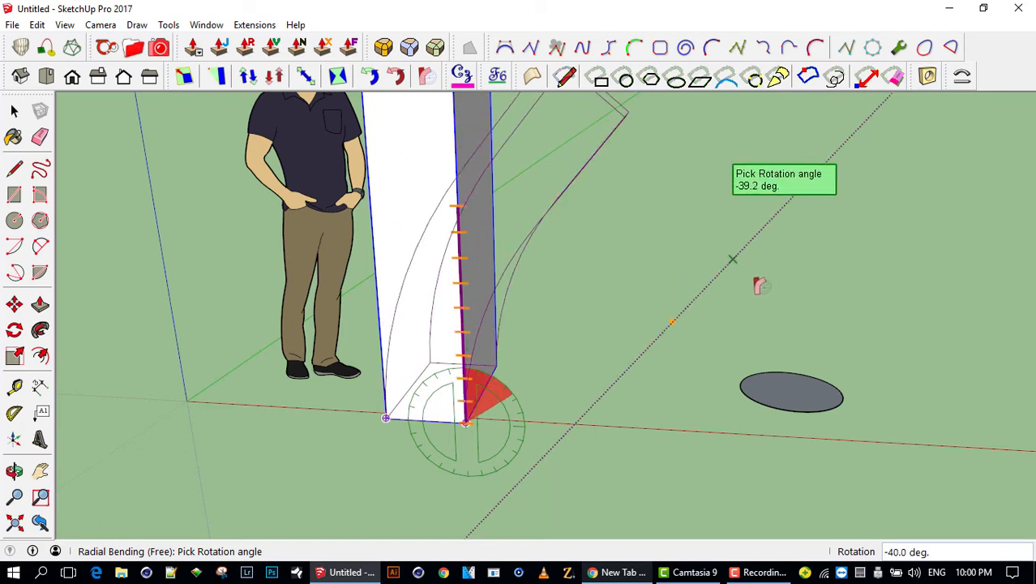
left_click(789, 509)
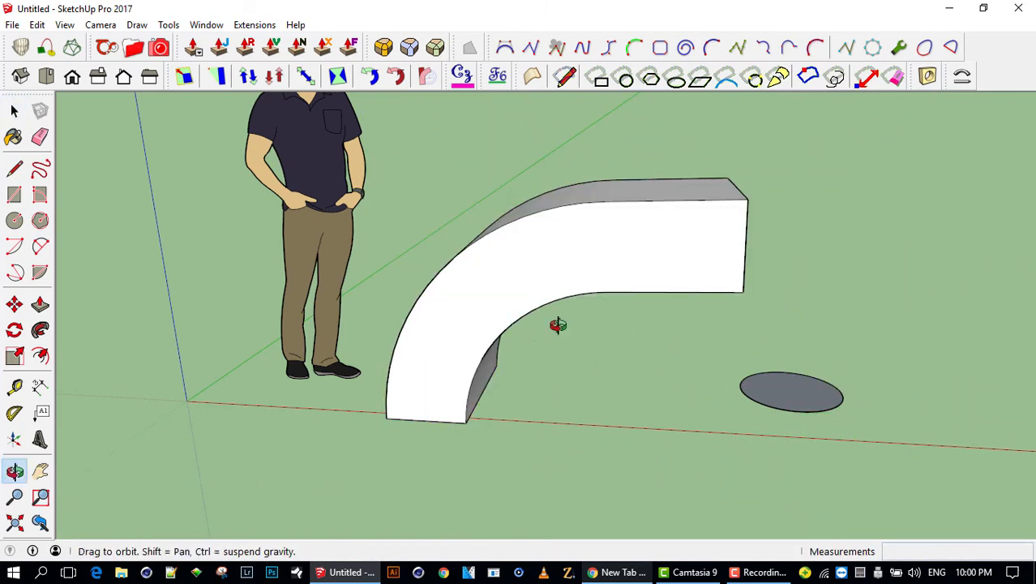
- Rotate the bent shape about the lower corner of its free end by about 92 degrees so that end points downward
middle_click_drag(555, 324, 579, 368)
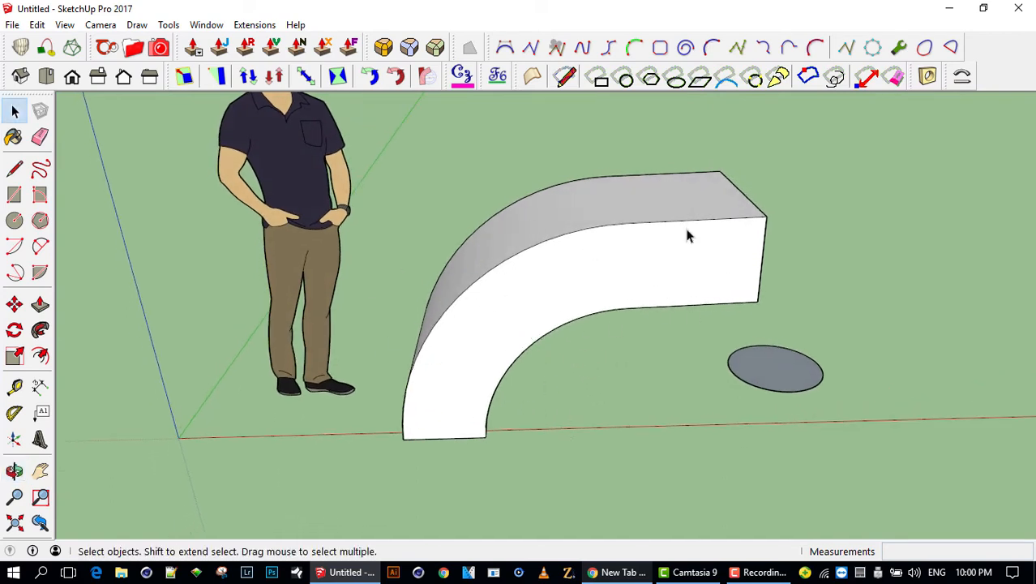
middle_click_drag(598, 282, 275, 250)
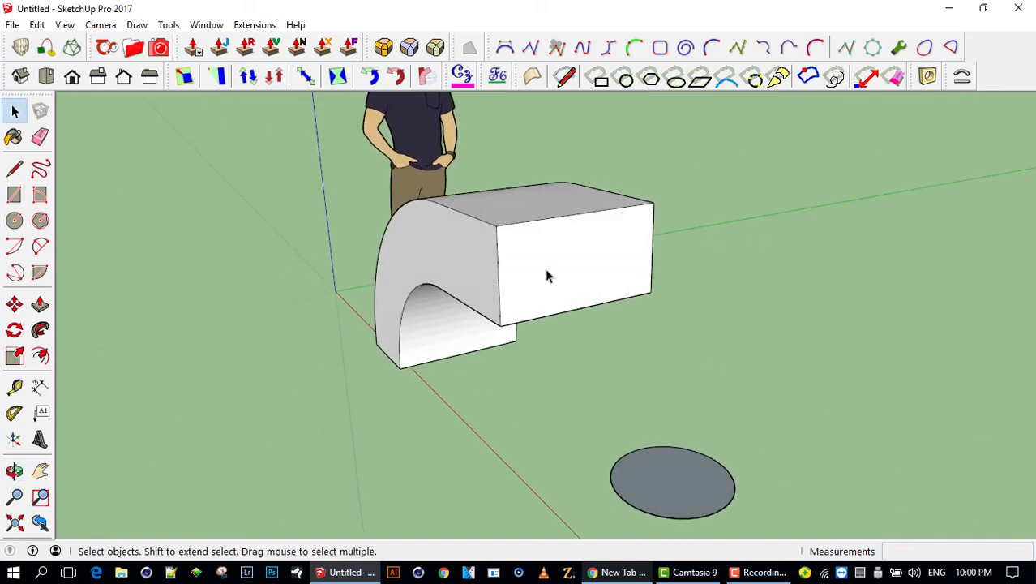
key("q")
left_click(500, 326)
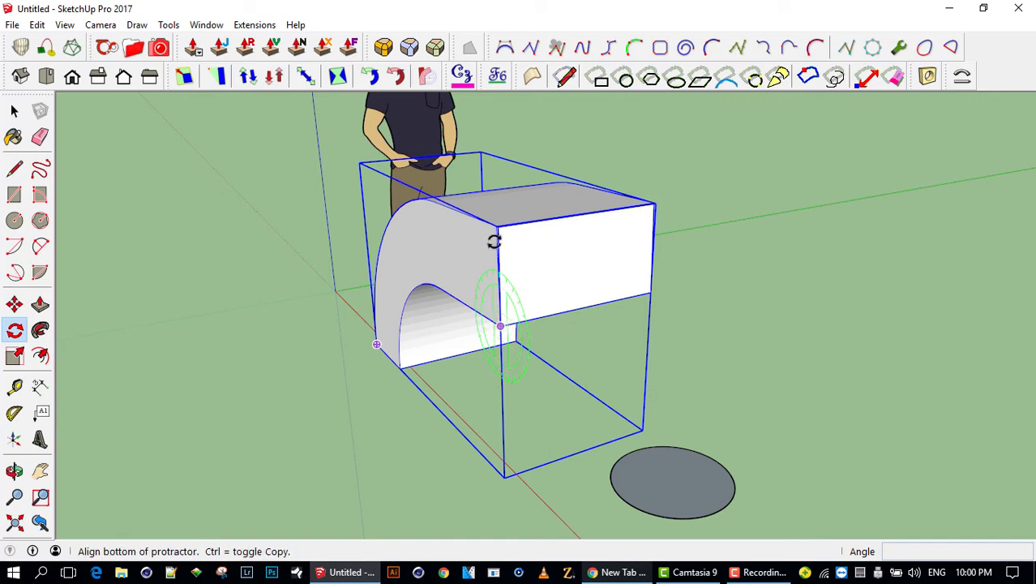
left_click(497, 239)
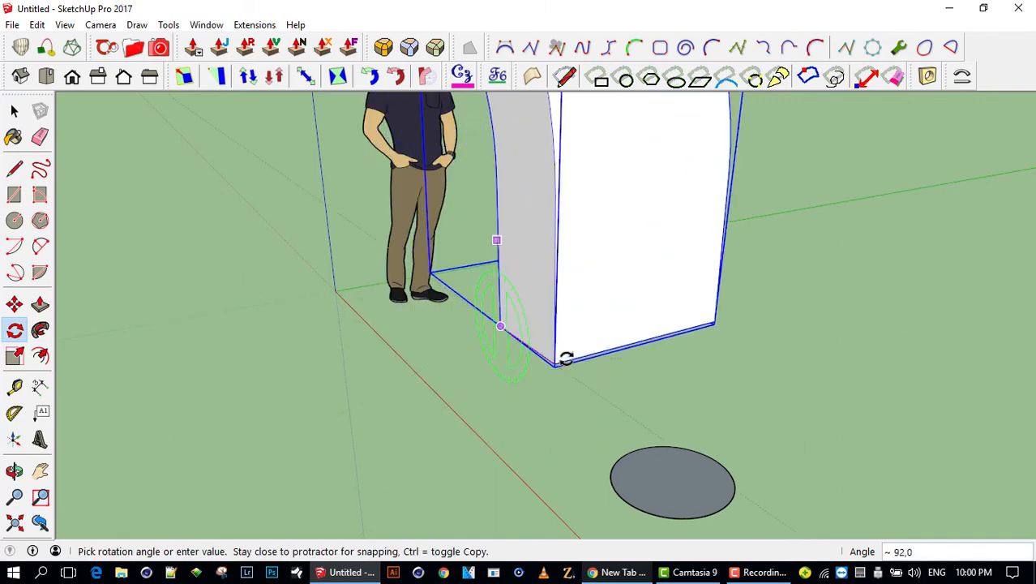
left_click(556, 367)
- Try a second Radial Bending of the shape about its lower corner, using the bottom edge of the wide face as reference
middle_click_drag(587, 277, 557, 281)
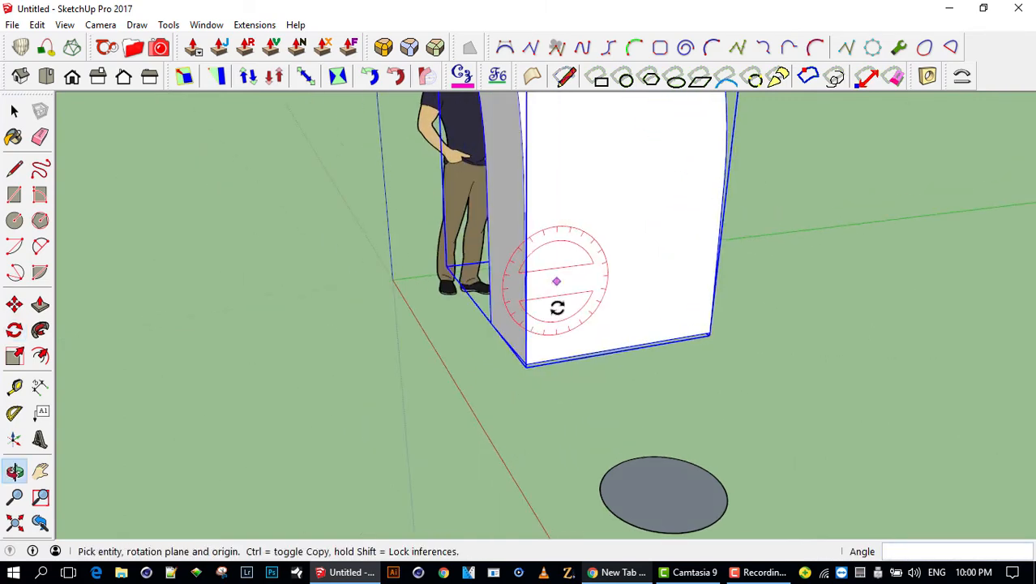
key("b")
left_click(526, 364)
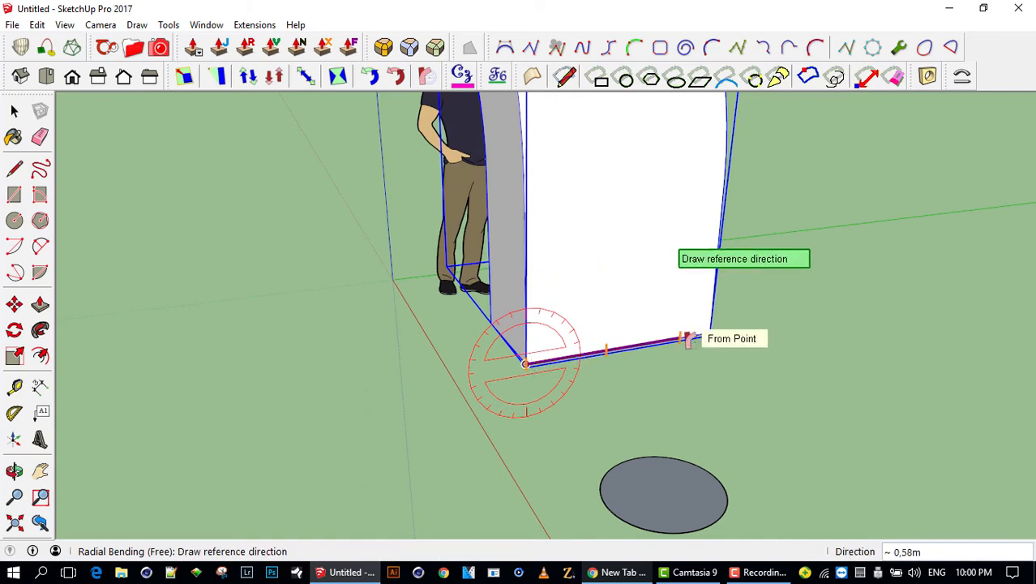
left_click(708, 334)
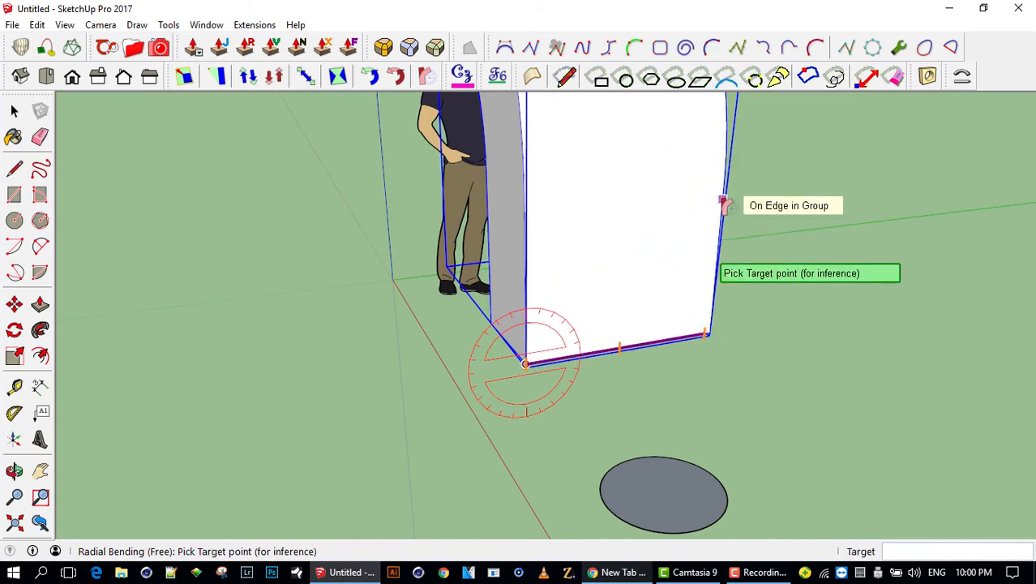
left_click(713, 192)
left_click(497, 195)
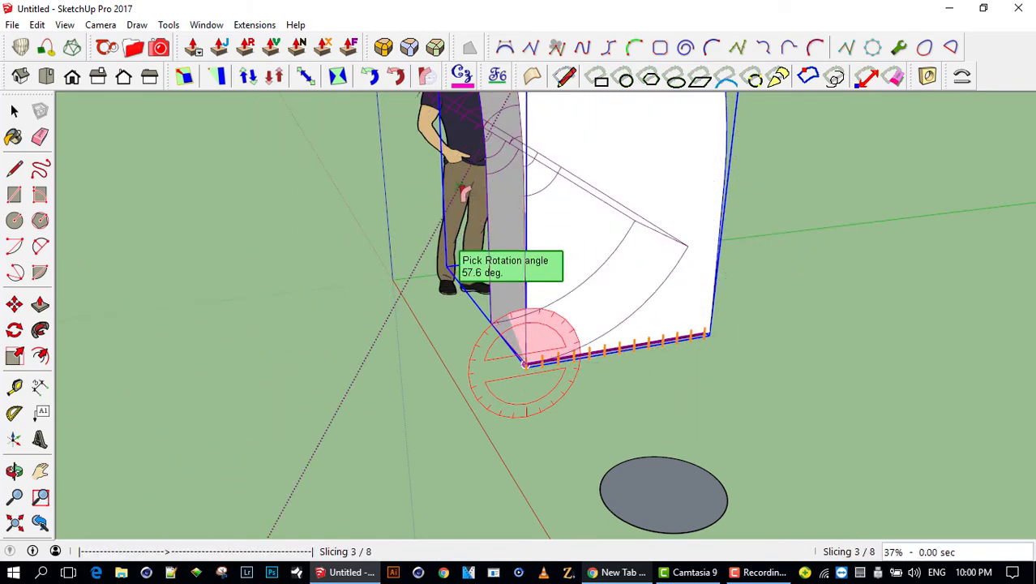
key("space")
- Examine the whole bent shape beside the standing figure and select it
middle_click_drag(590, 231, 696, 247)
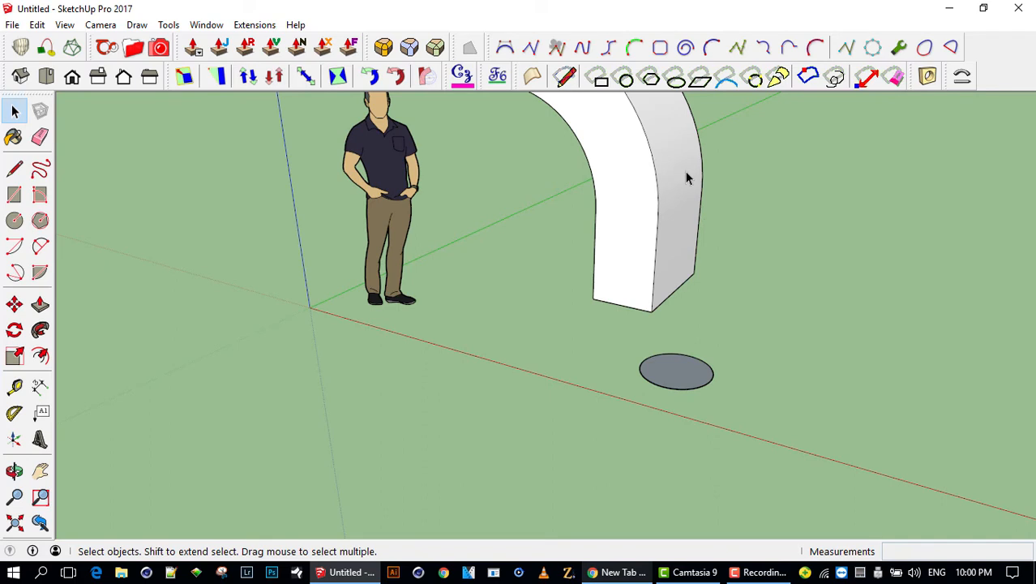
middle_click_drag(686, 172, 612, 299, "shift")
scroll(653, 251, "down", 3)
mouse_move(619, 255)
middle_mouse_down()
mouse_move(655, 264)
mouse_move(664, 250)
mouse_move(615, 261)
mouse_move(624, 234)
mouse_move(616, 265)
mouse_move(597, 224)
mouse_move(657, 247)
mouse_move(618, 237)
middle_mouse_up()
scroll(635, 256, "up", 2)
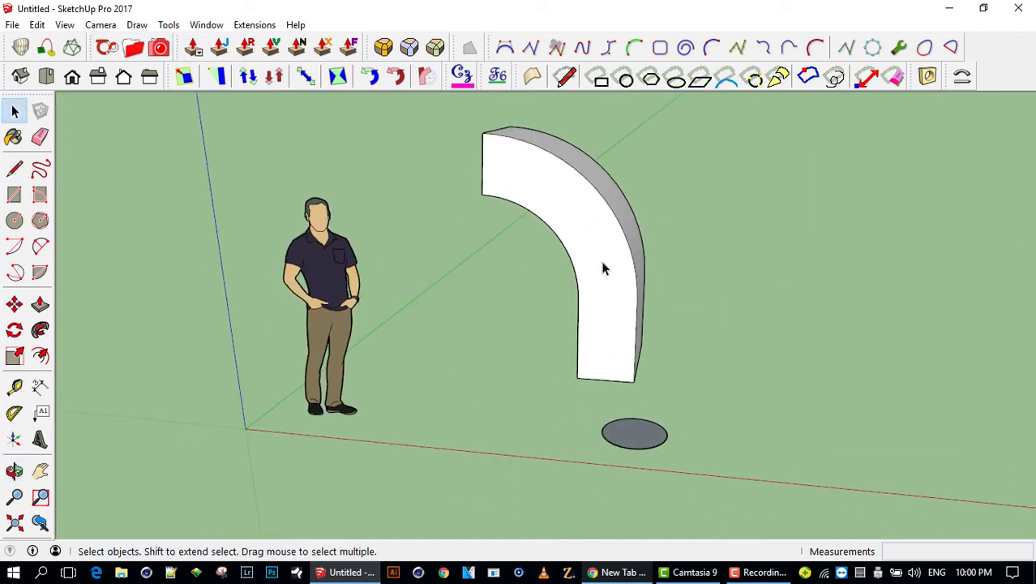
left_click(603, 269)
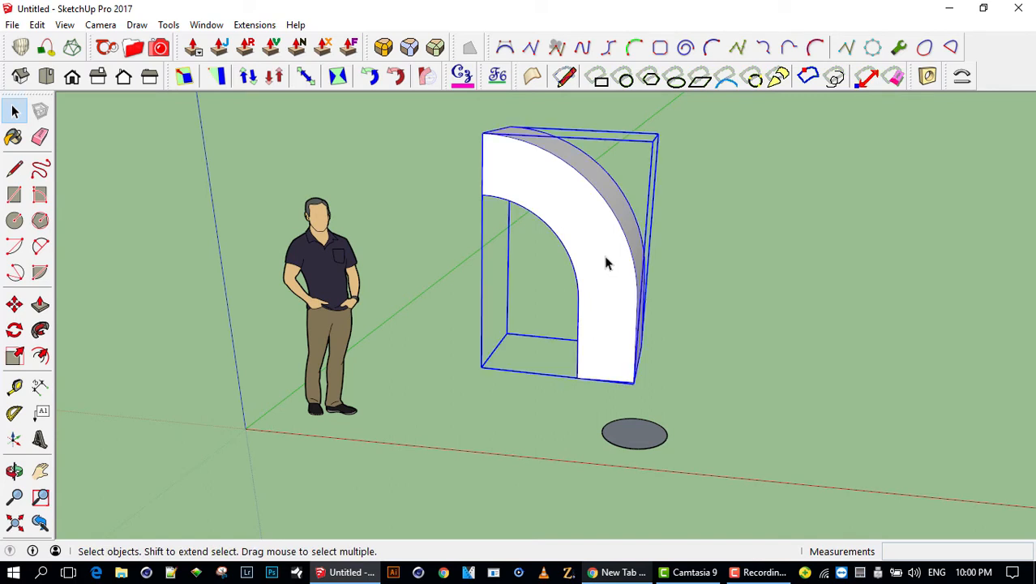
- Check the camera's projection commands, view the bent shape from the right in parallel projection, and switch back to perspective
left_click(101, 24)
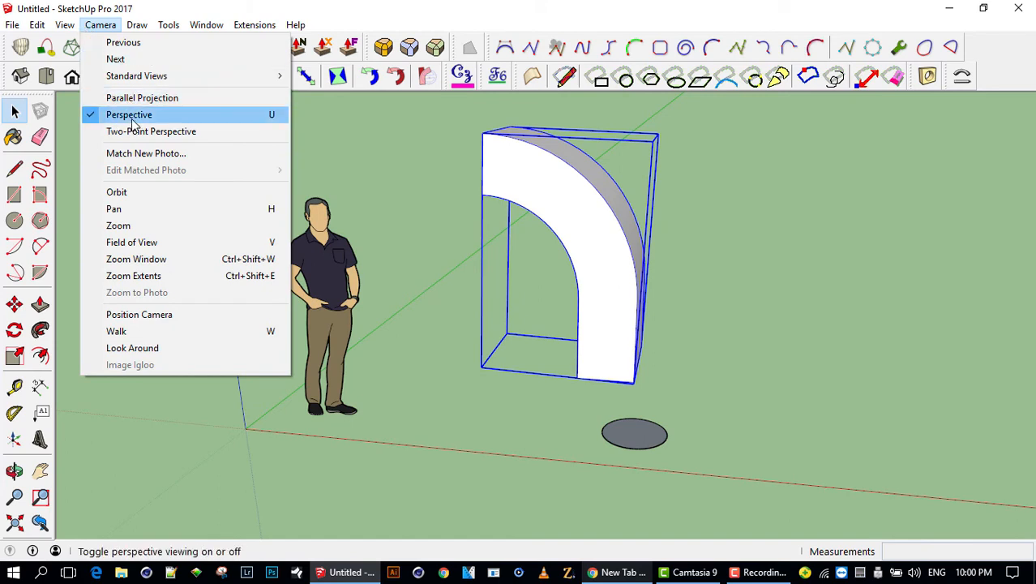
left_click(525, 132)
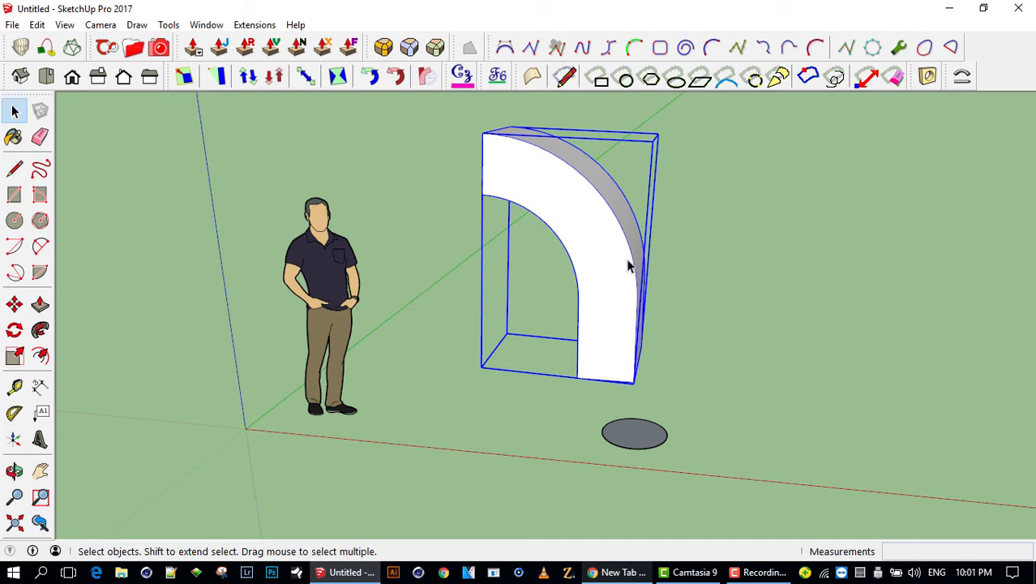
middle_click_drag(629, 264, 621, 232)
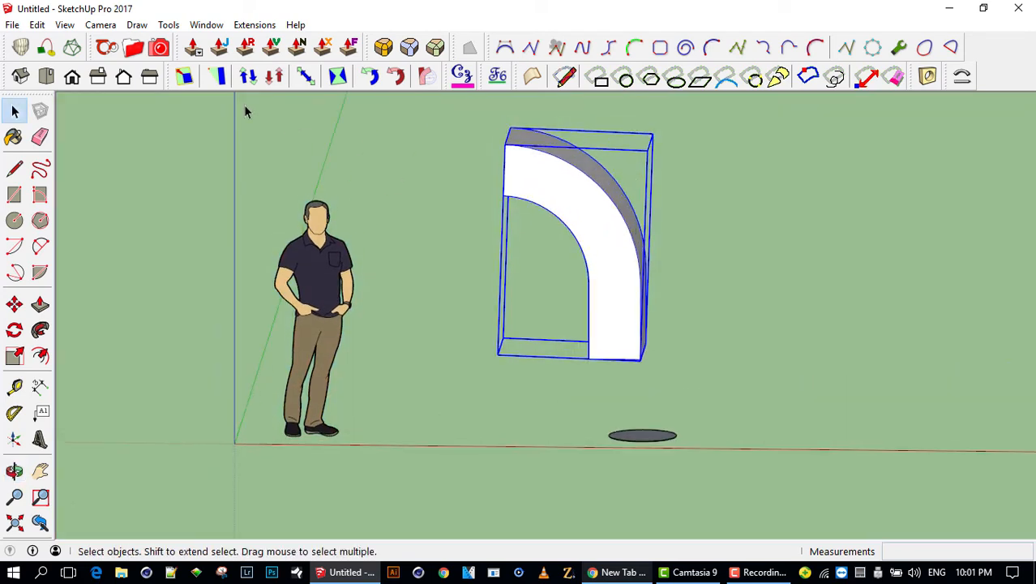
left_click(97, 77)
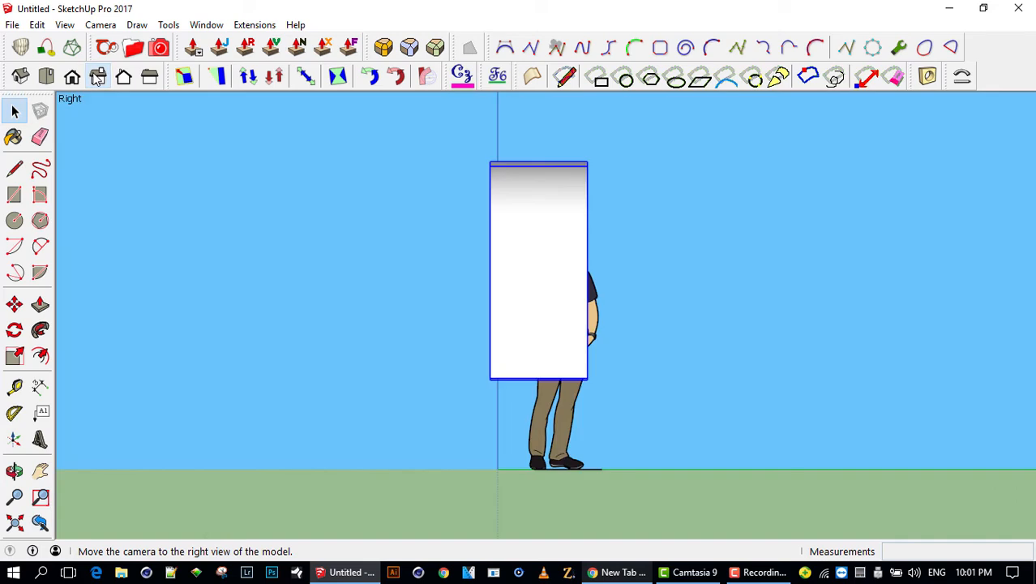
key("v")
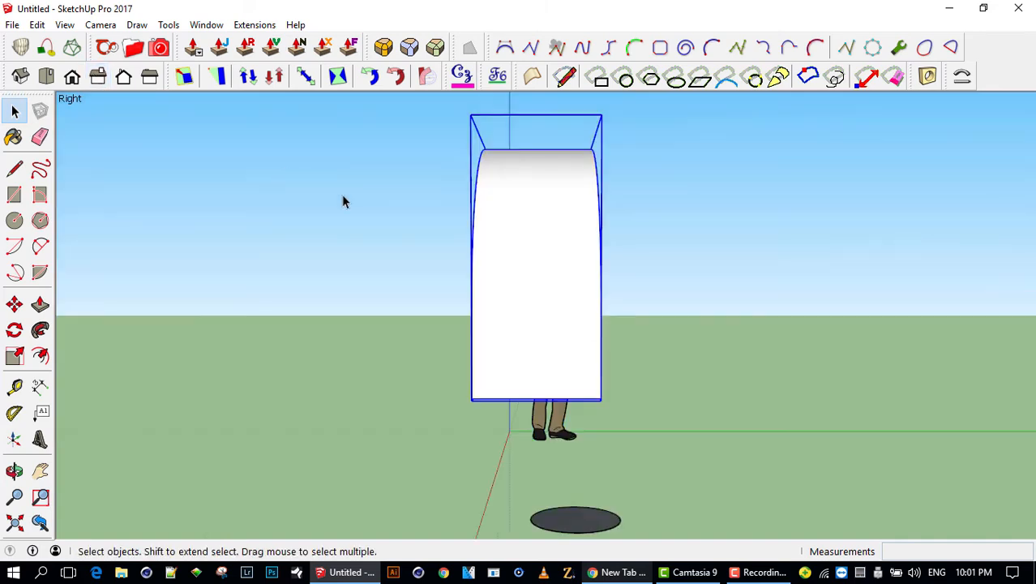
- View the bent shape from the left and the back, then switch to parallel projection and check the camera's active projection
left_click(149, 77)
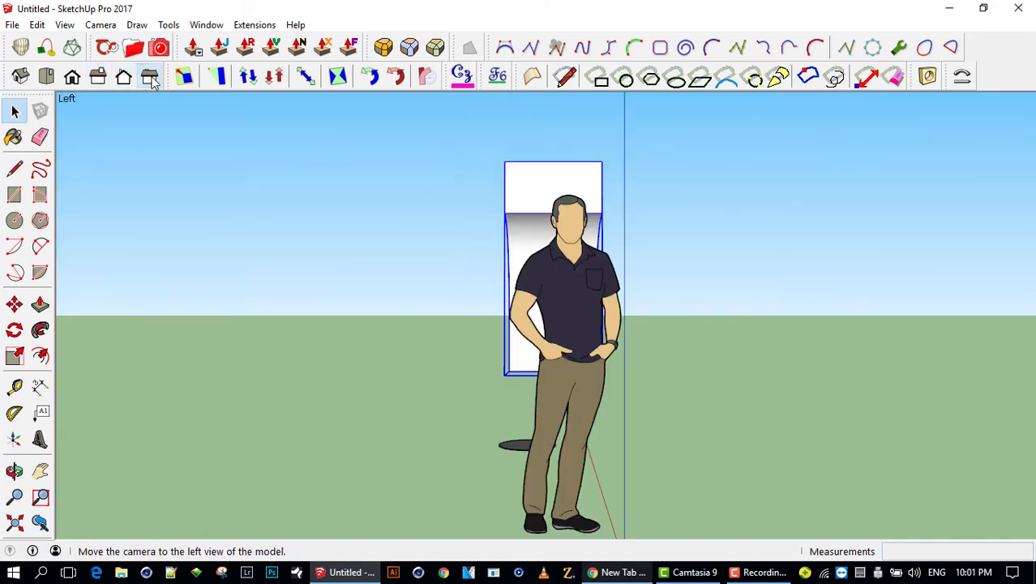
left_click(123, 77)
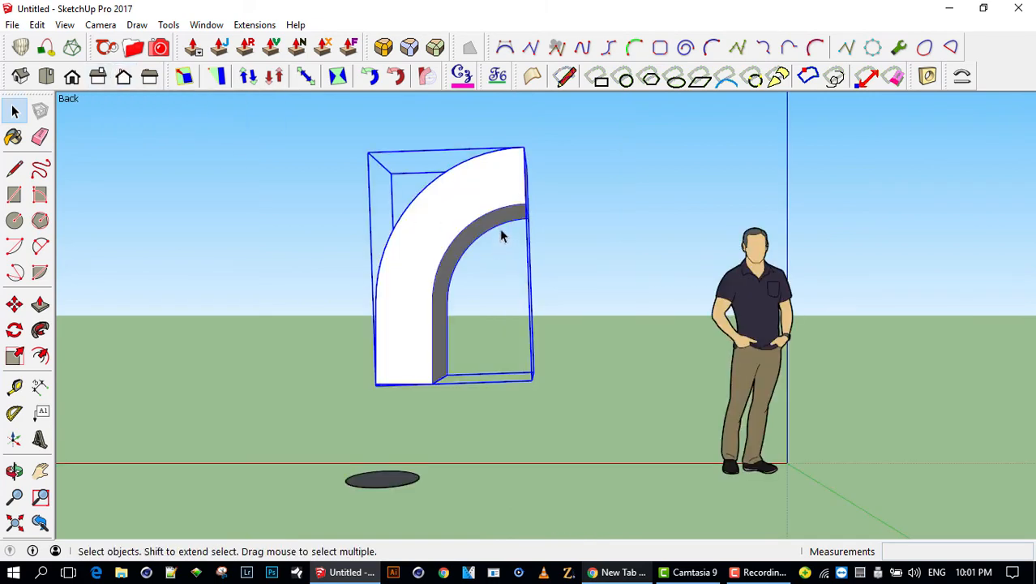
key("v")
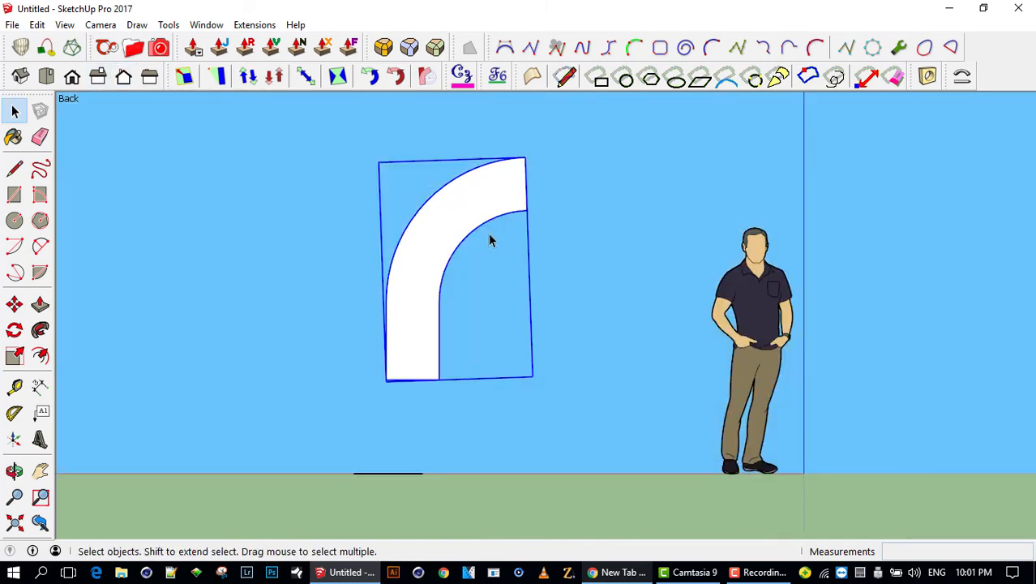
left_click(65, 25)
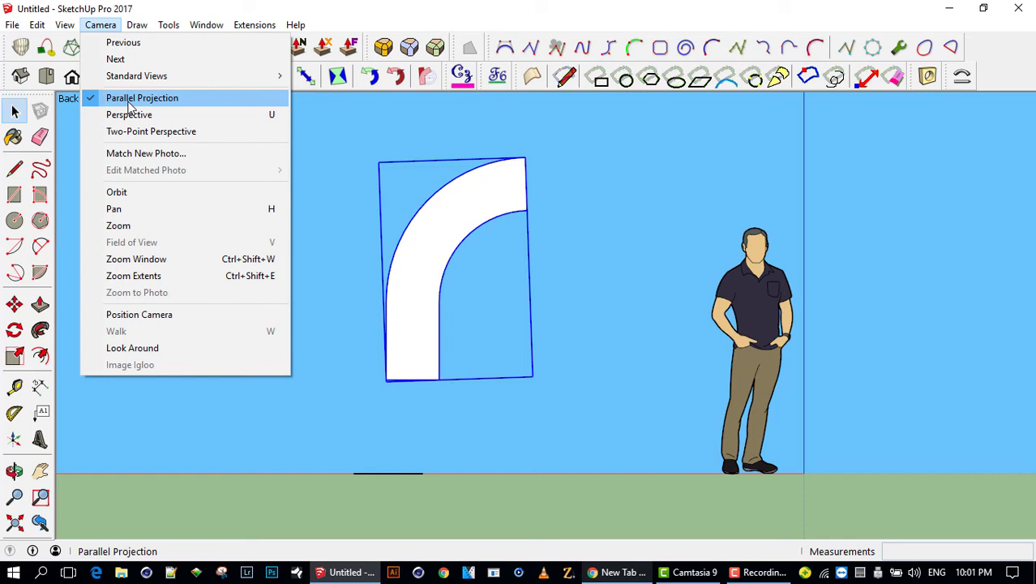
left_click(396, 8)
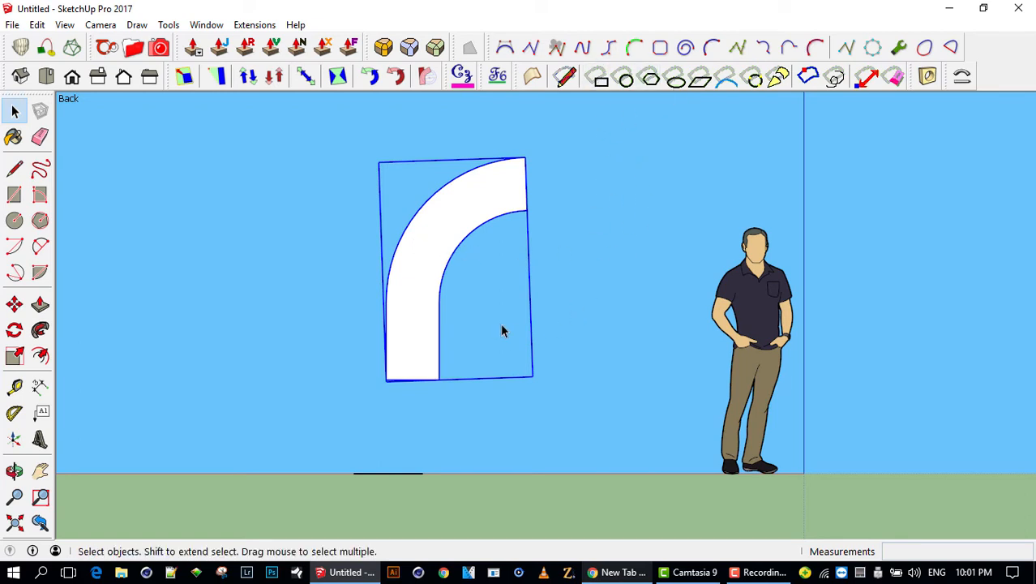
- Return to perspective, inspect the bent shape from an angle, and view it from the right and the back
key("v")
middle_click_drag(555, 291, 509, 364)
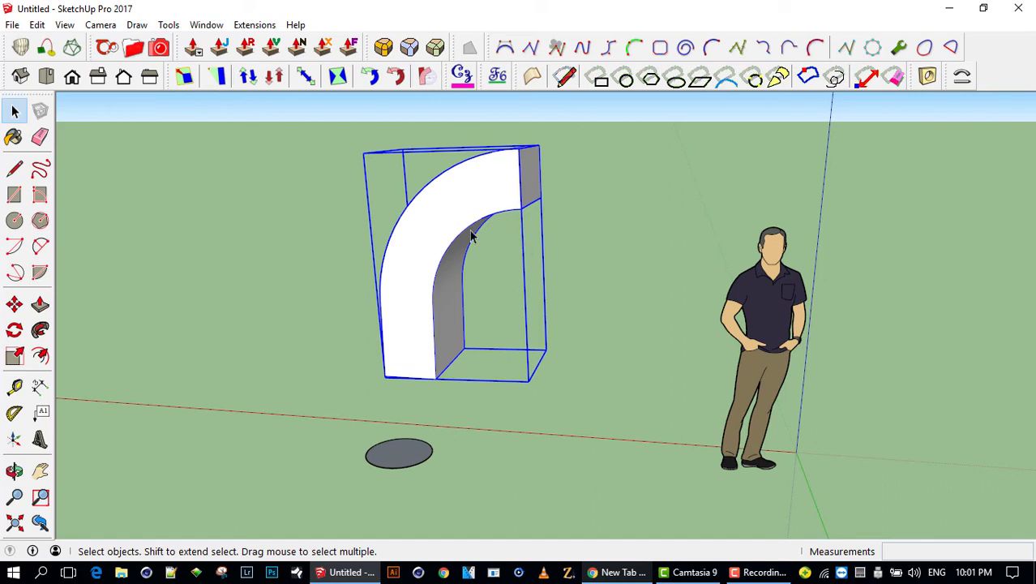
middle_click_drag(472, 219, 501, 190)
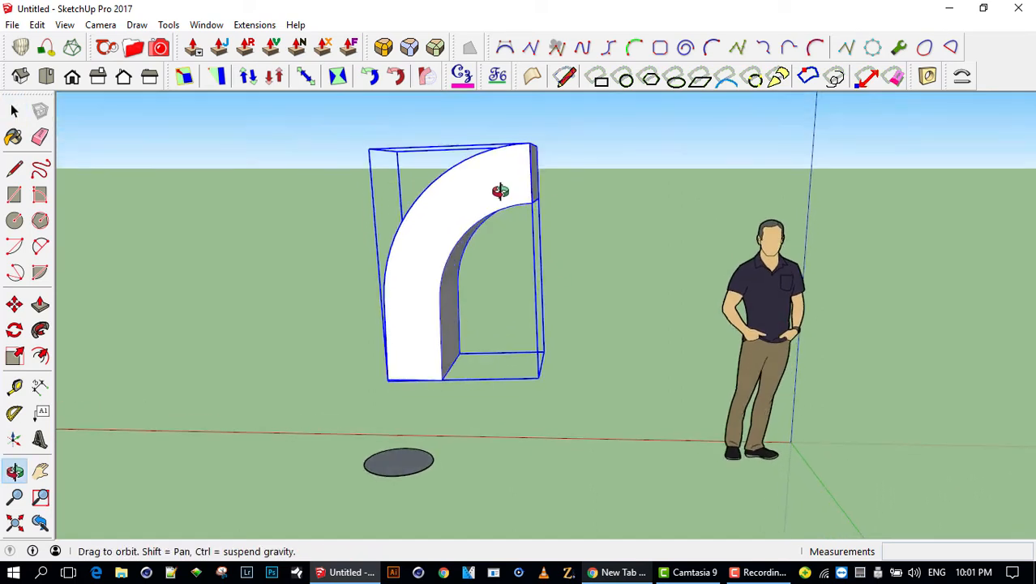
left_click(101, 75)
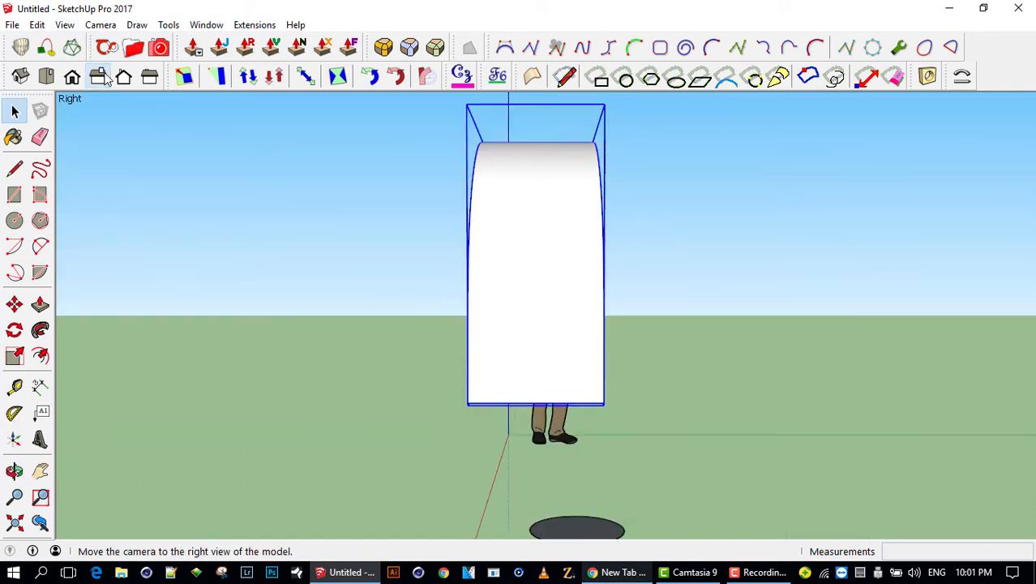
left_click(124, 77)
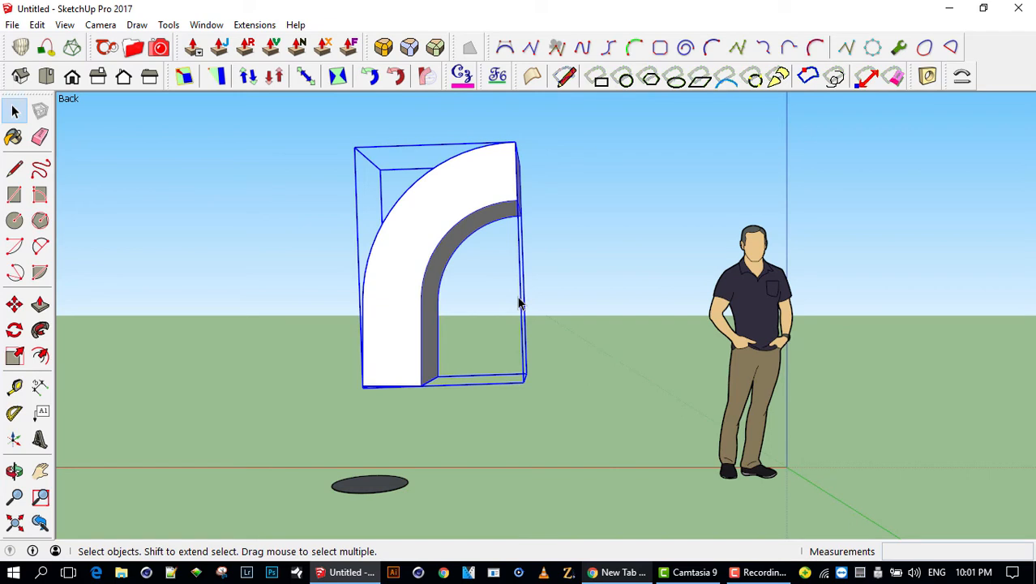
- Check the active camera projection and switch repeatedly between perspective and parallel projection to compare the back view
left_click(101, 24)
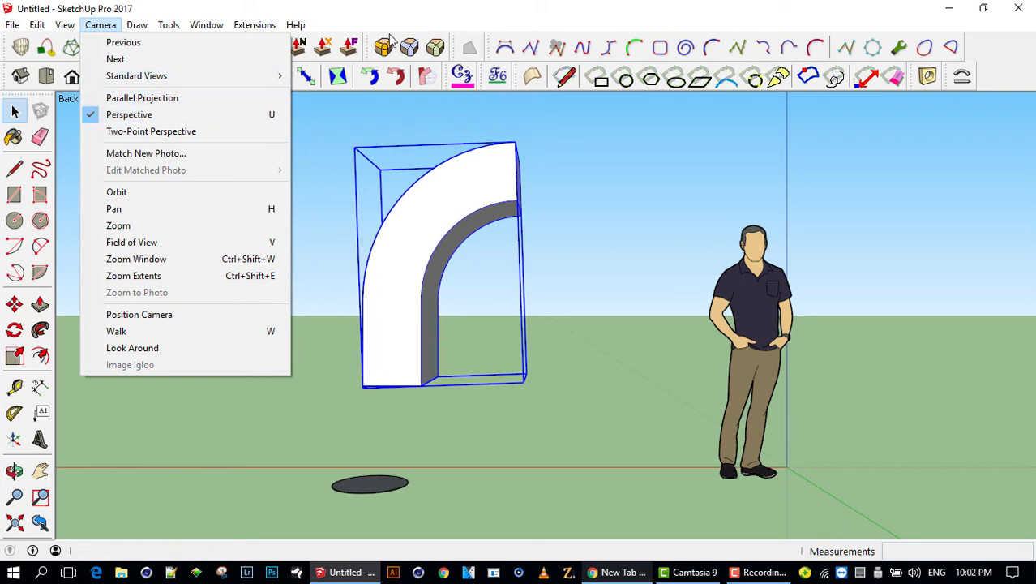
left_click(418, 10)
key("v")
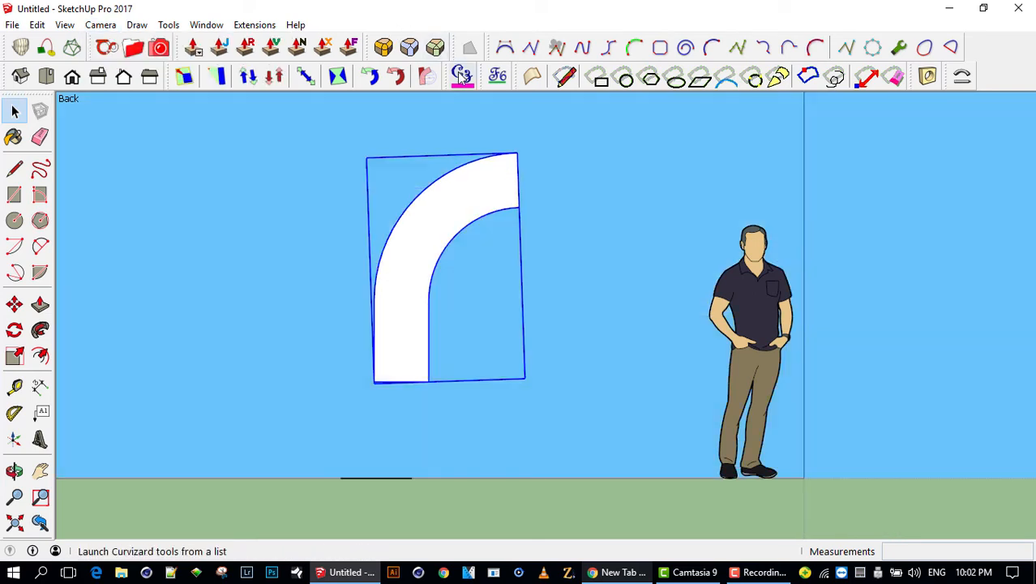
key("v")
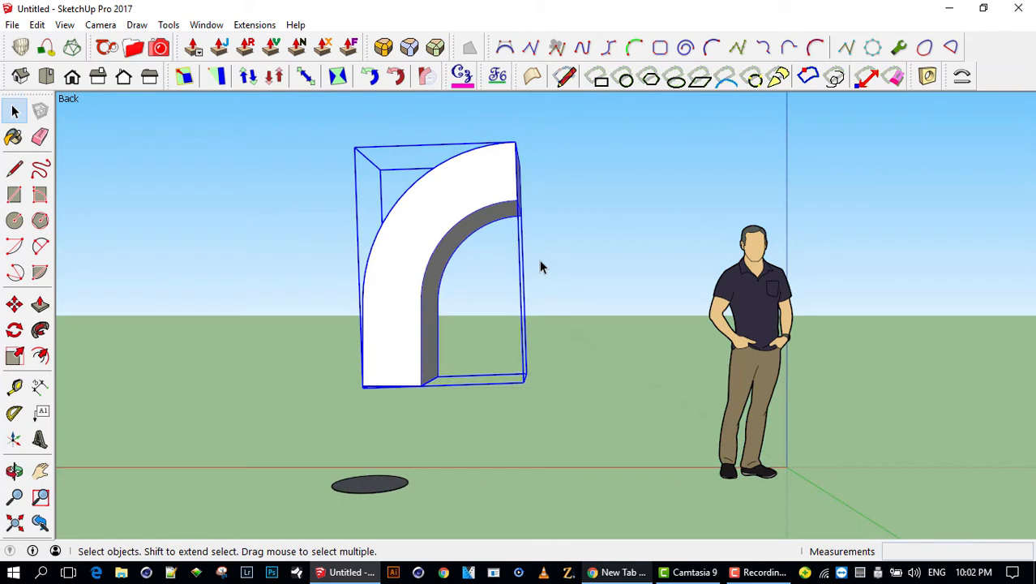
key("v")
key("v")
key("v")
key("v")
key("v")
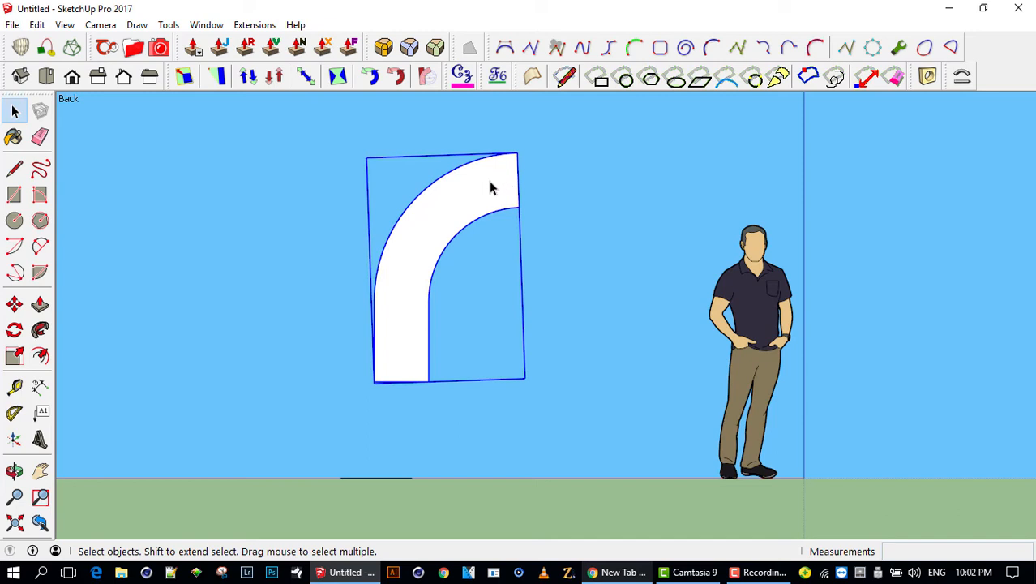
- Open the bent shape's group and offset the outline of its wide curved face inward by about 0.05 m
middle_click_drag(493, 177, 455, 231)
double_click(442, 193)
left_click(458, 191)
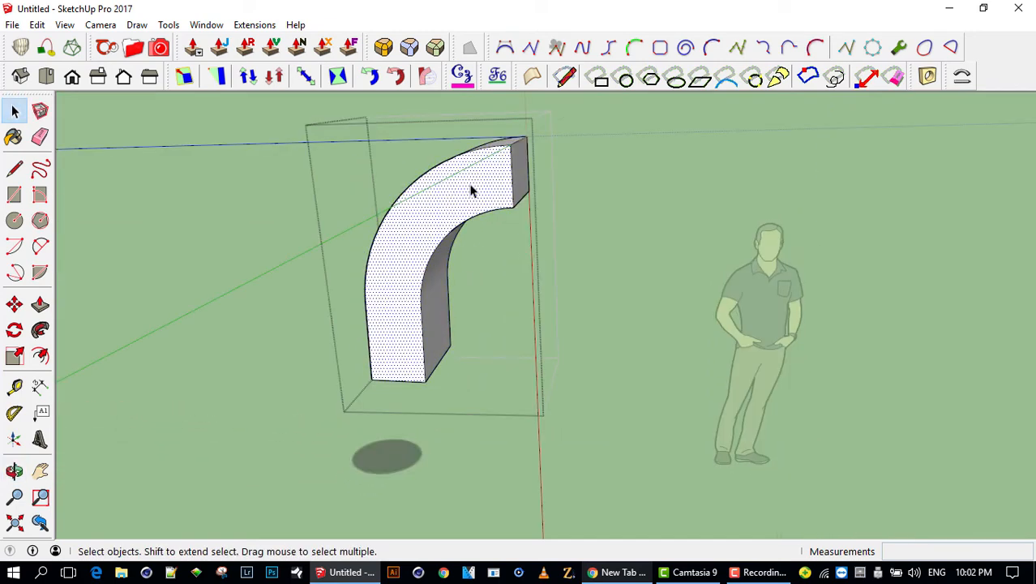
scroll(471, 191, "up", 3)
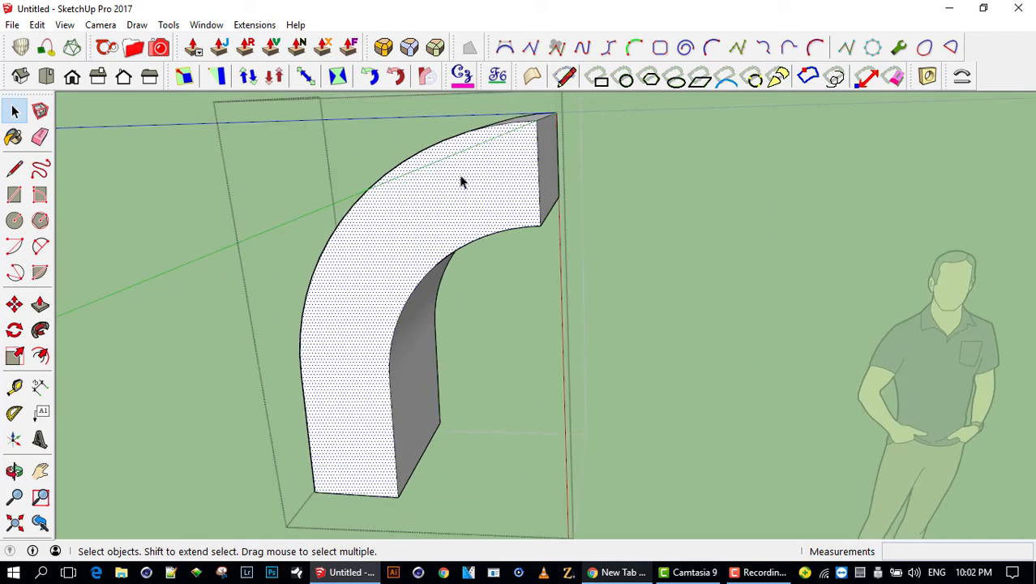
key("f")
left_click(511, 132)
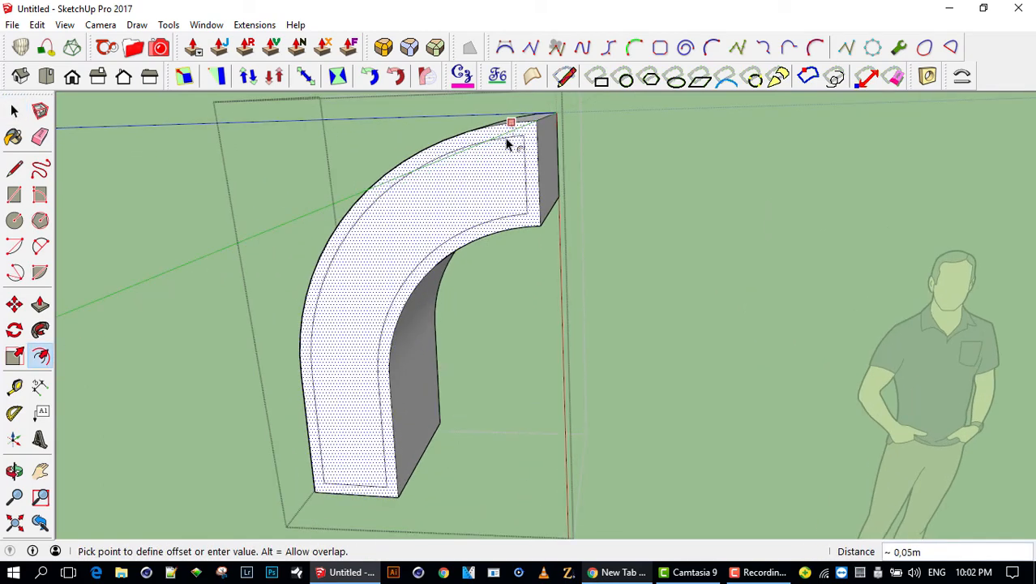
left_click(507, 144)
middle_click_drag(491, 204, 623, 196)
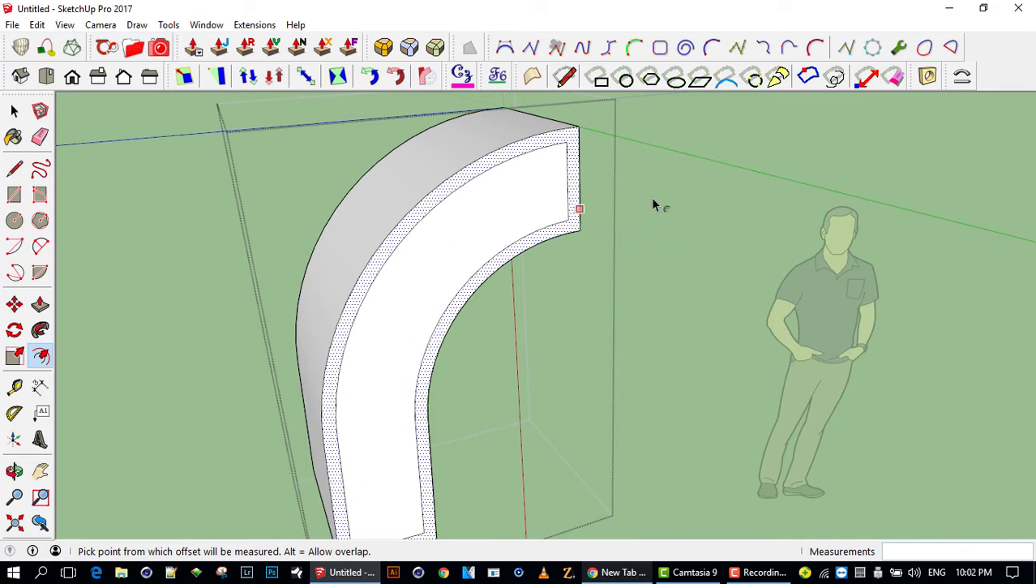
key("space")
key("Escape")
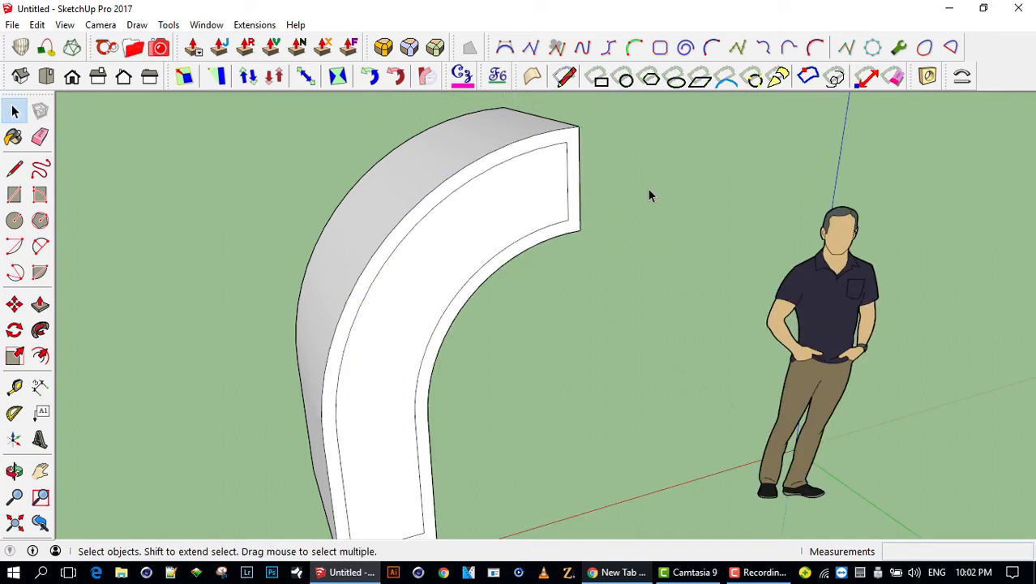
- Reopen the bent shape's group and extend its upper free end face outward a short distance with Push/Pull
left_click(548, 191)
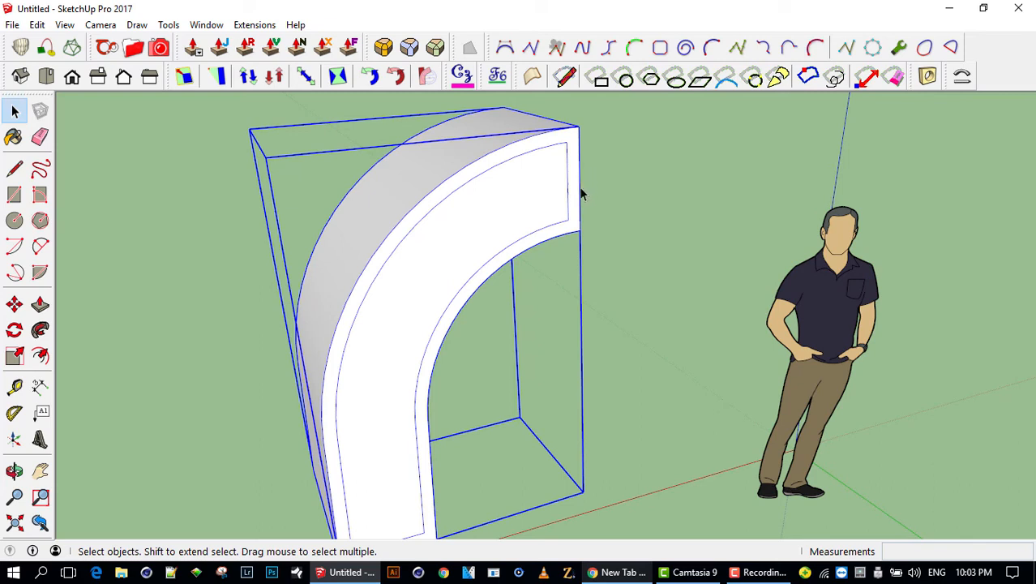
mouse_move(579, 191)
middle_mouse_down()
mouse_move(416, 203)
mouse_move(570, 175)
middle_mouse_up()
double_click(518, 161)
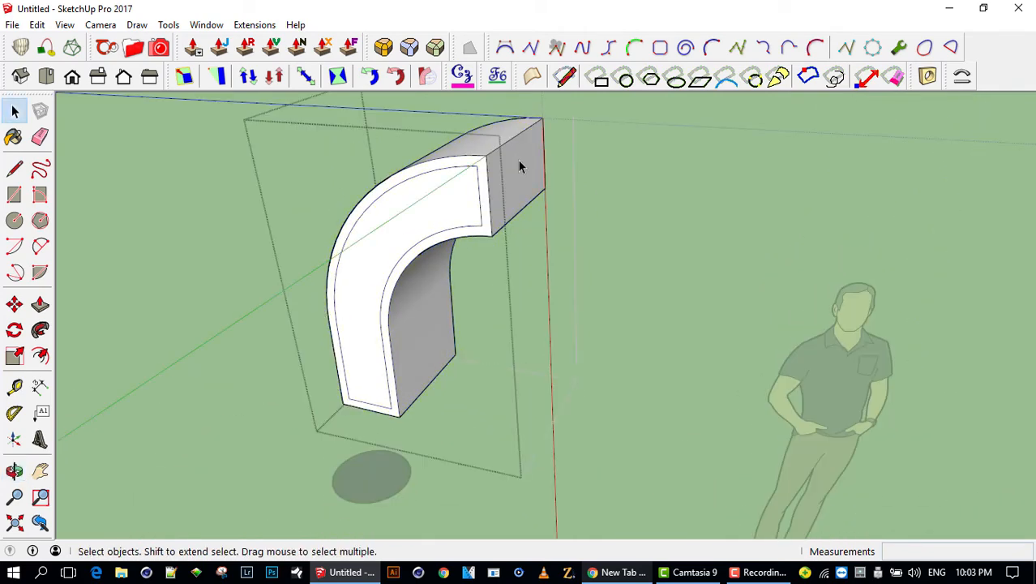
left_click(518, 160)
scroll(524, 164, "up", 3)
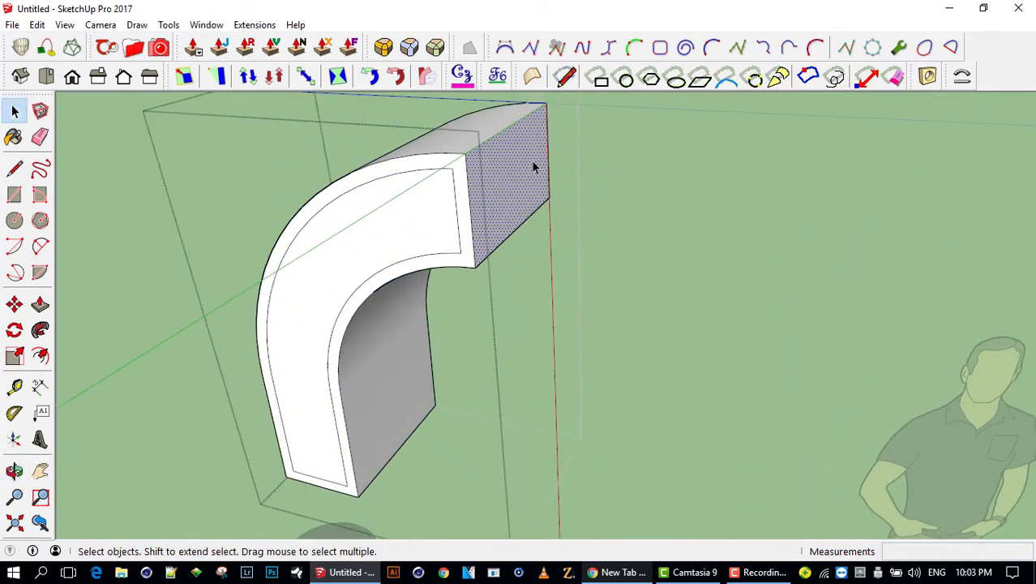
key("p")
mouse_move(531, 166)
left_mouse_down()
mouse_move(617, 197)
mouse_move(538, 179)
left_mouse_up()
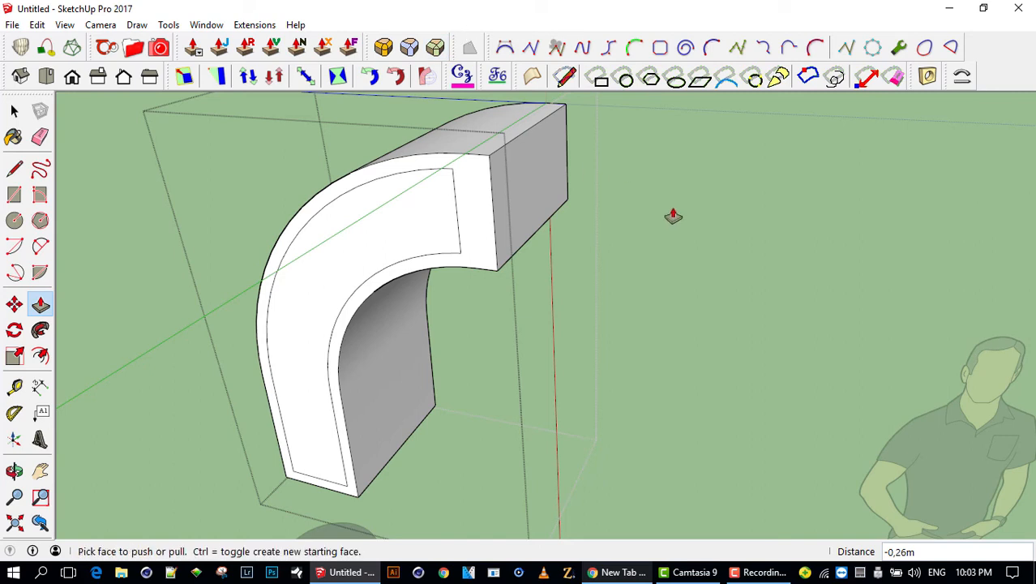
left_click(15, 111)
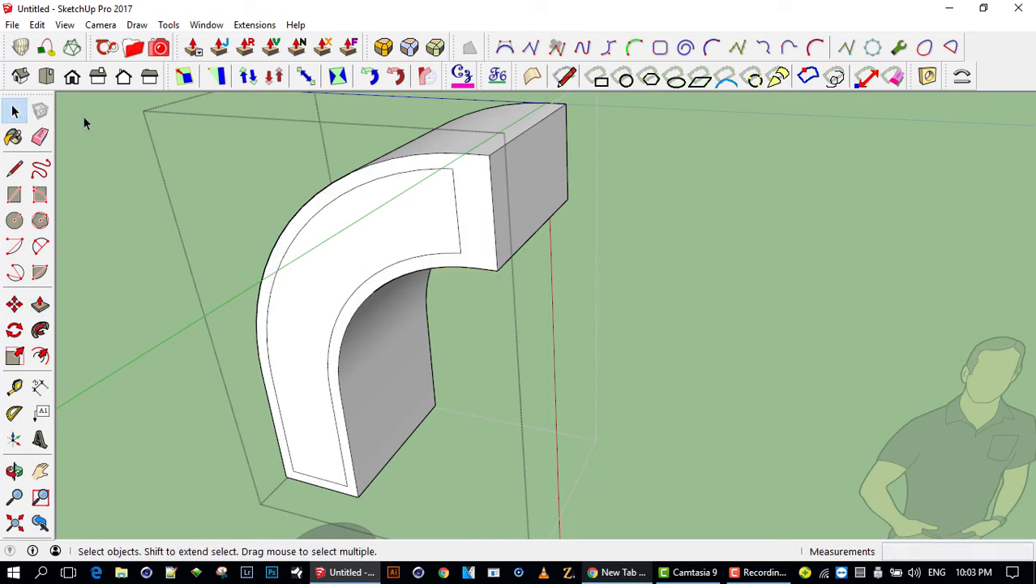
left_click(84, 119)
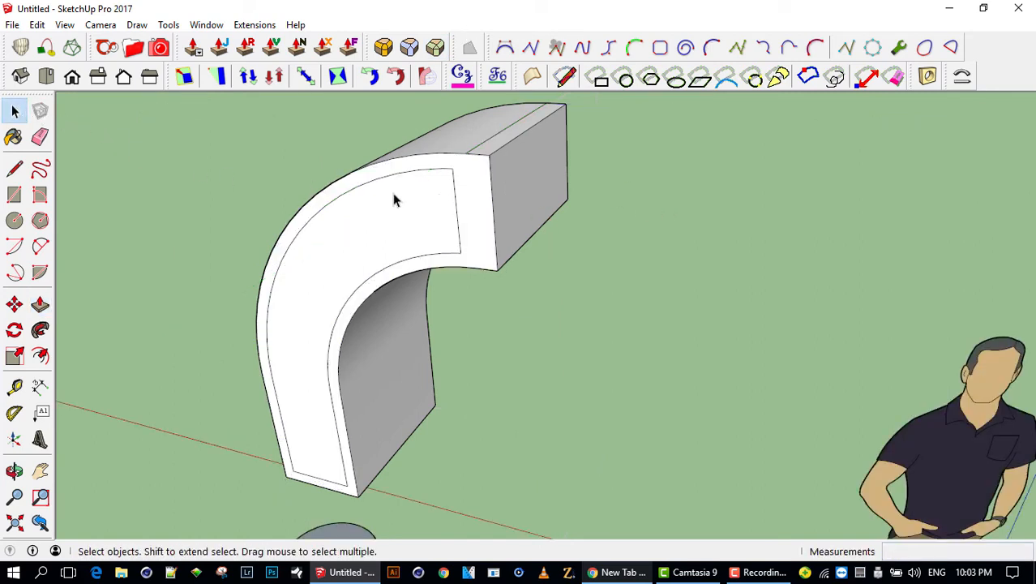
- Demonstrate selecting the bent shape as a group and its upper end face inside the group, and leave the group
left_click(523, 179)
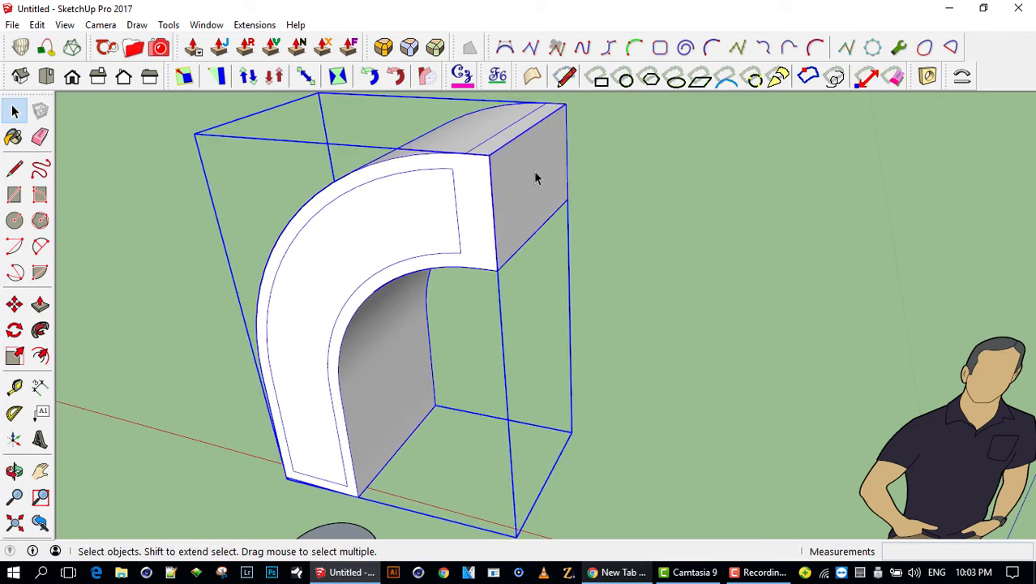
double_click(535, 174)
triple_click(535, 175)
left_click(547, 177)
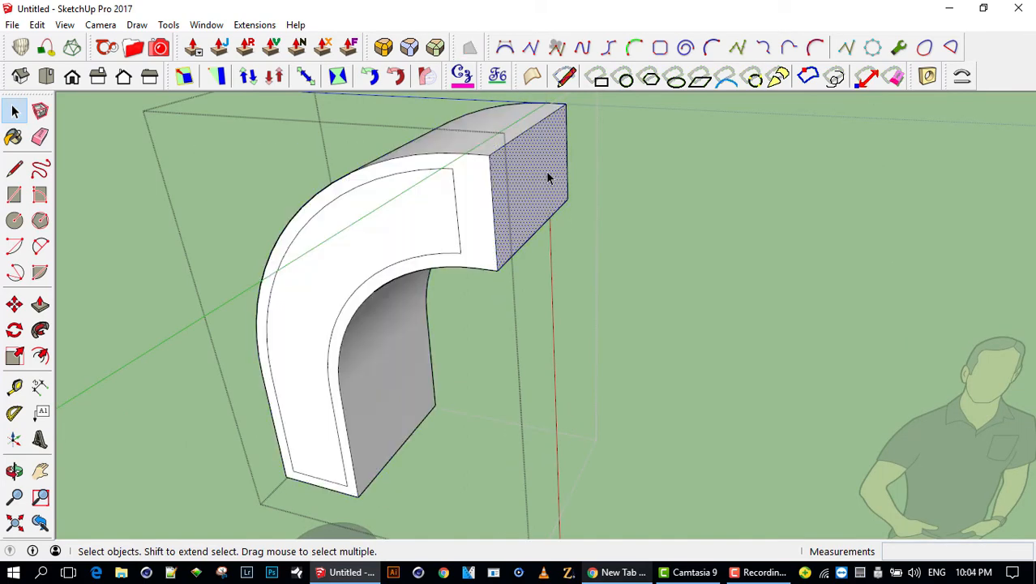
left_click(622, 158)
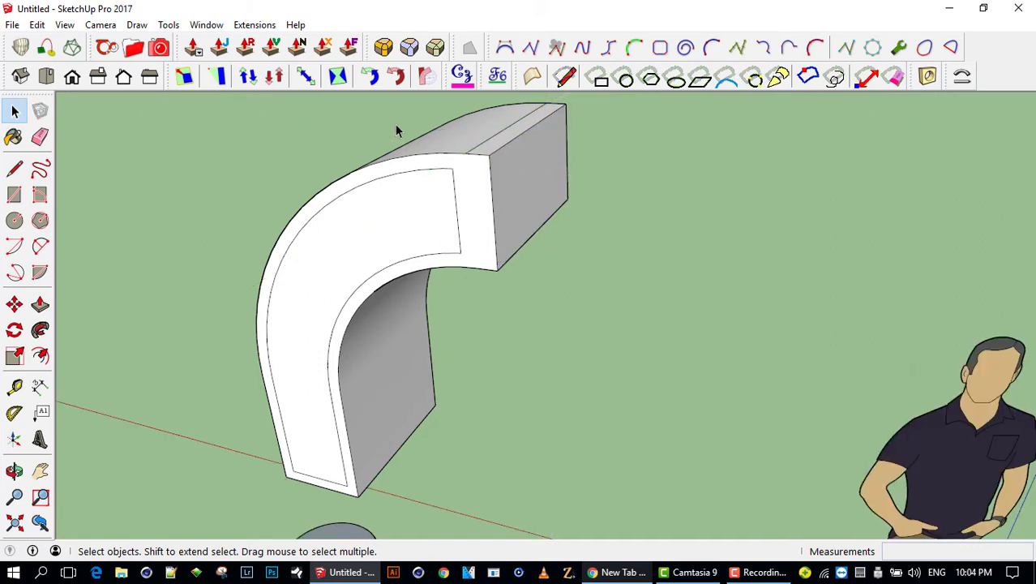
- Push out all connected faces of the bent shape by about 0.07 m with Joint Push Pull, using push-pull finishing
left_click(543, 183)
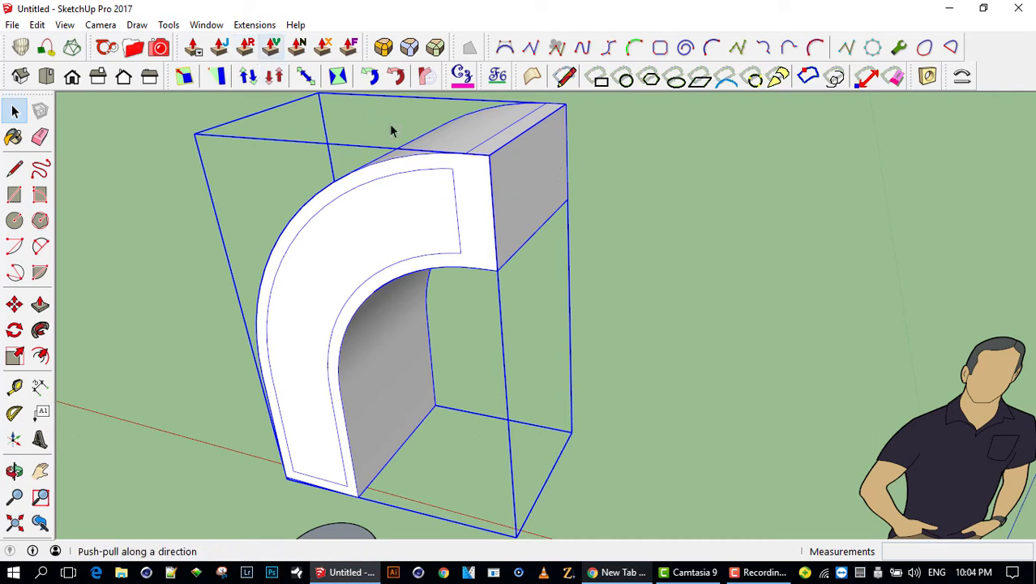
key("j")
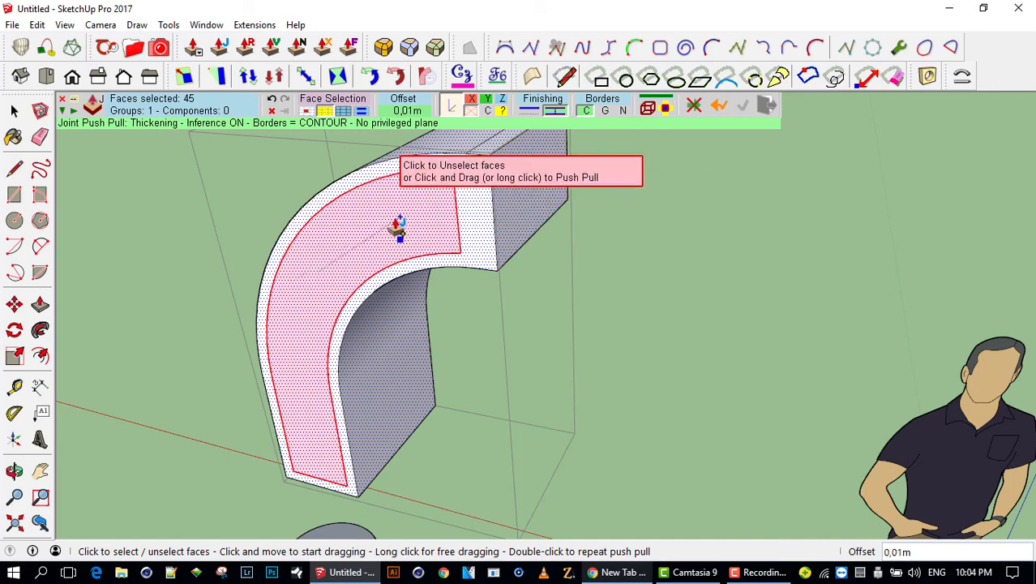
middle_click_drag(440, 224, 483, 204)
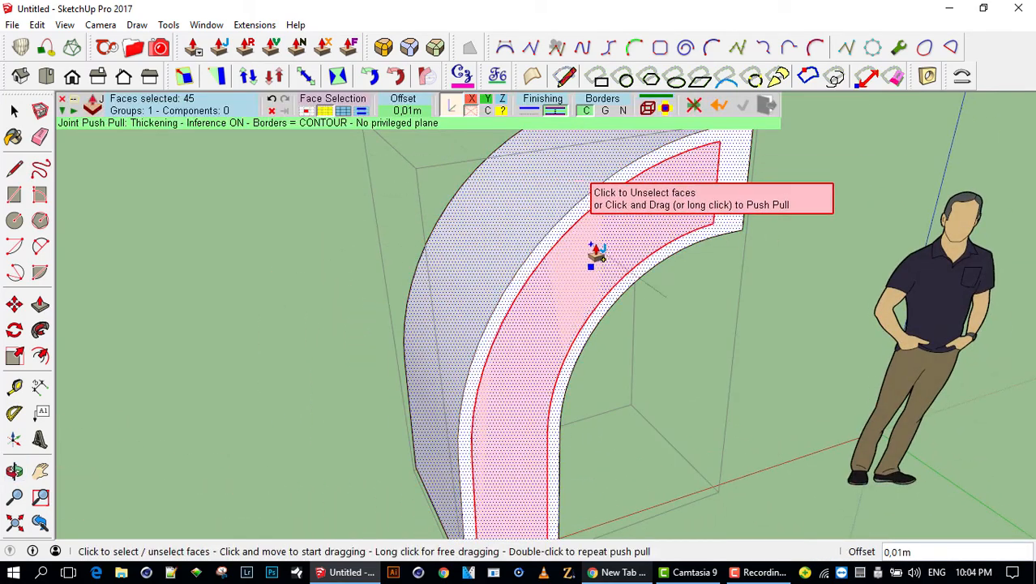
middle_click_drag(594, 252, 545, 247)
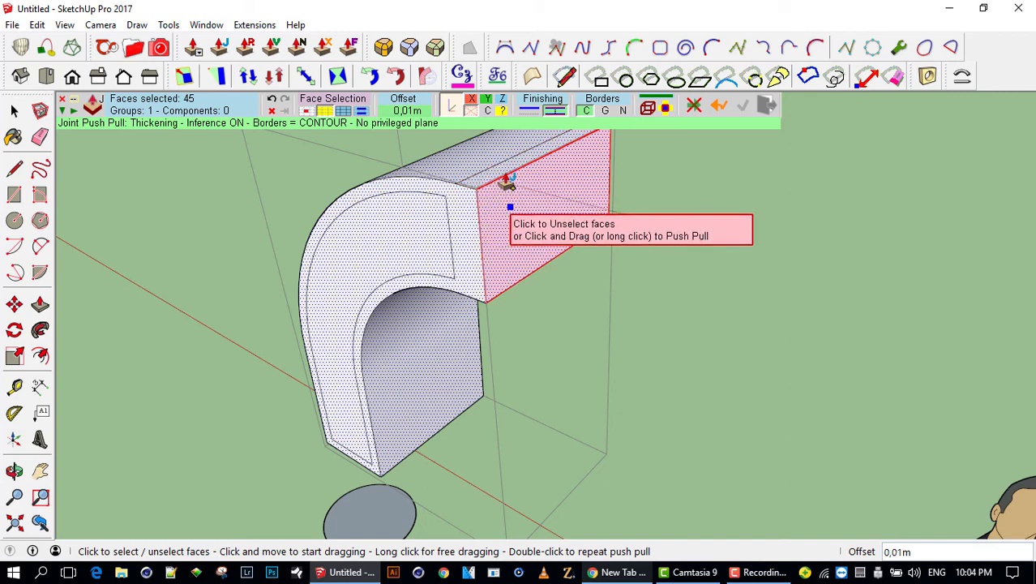
left_click(347, 118)
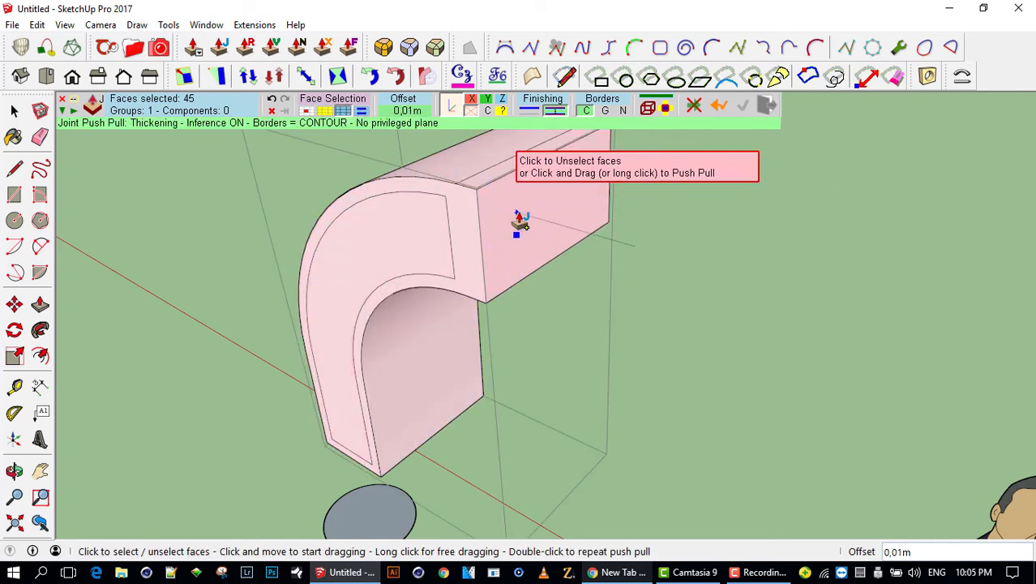
left_click_drag(520, 224, 530, 226)
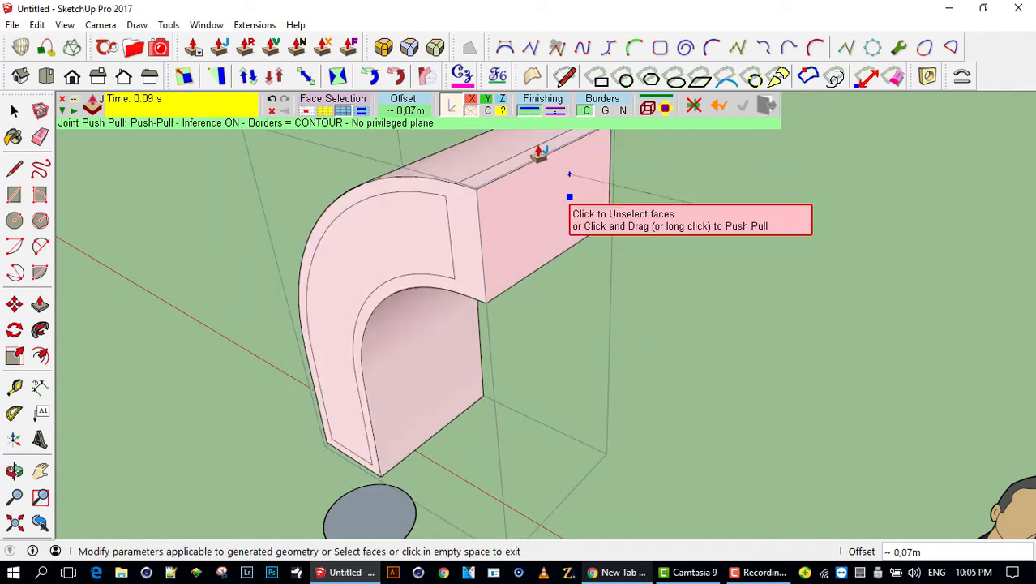
- Push out all connected faces of the bent shape by about 0.18 m with Joint Push Pull
left_click(451, 176)
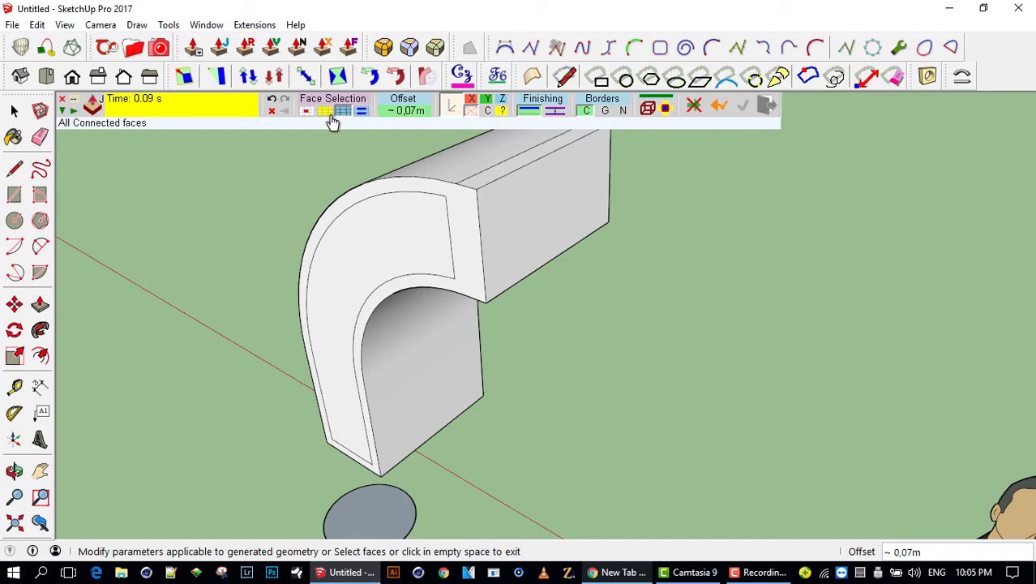
left_click(327, 112)
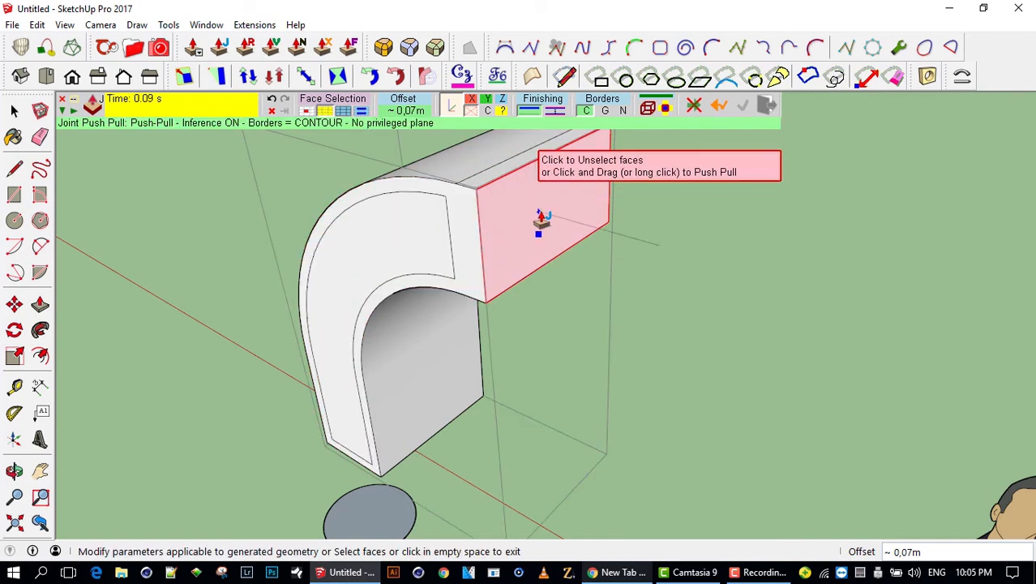
left_click_drag(555, 225, 587, 234)
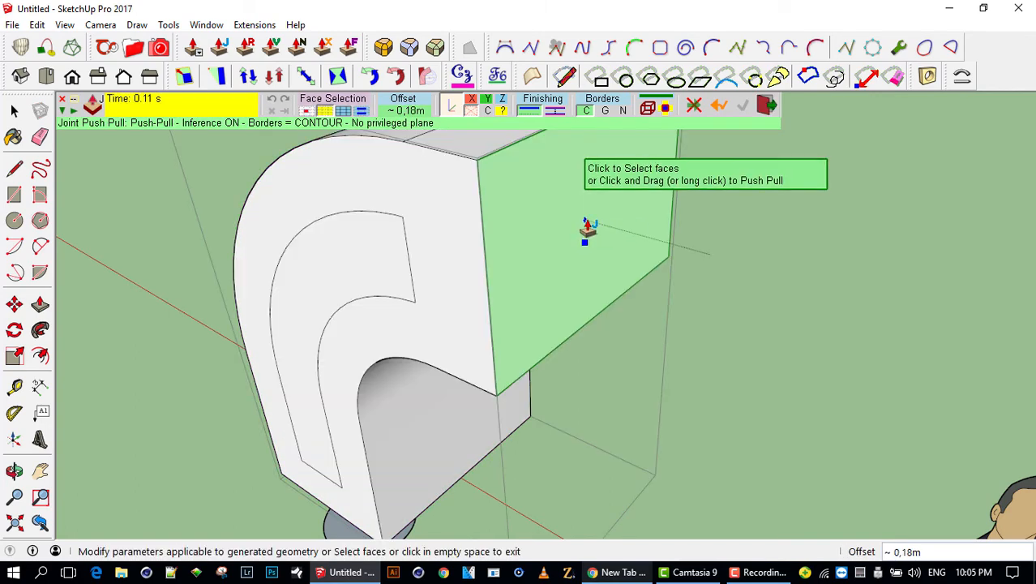
left_click(585, 234)
mouse_move(530, 231)
middle_mouse_down()
mouse_move(558, 241)
mouse_move(539, 261)
mouse_move(551, 229)
mouse_move(544, 234)
middle_mouse_up()
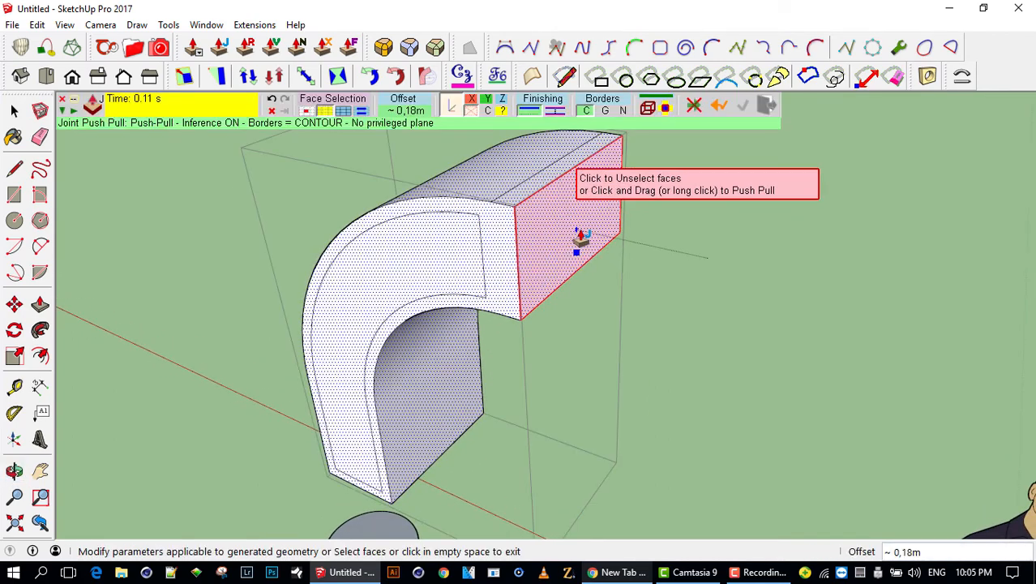
- Switch Joint Push Pull to face-by-face selection and push out the selected faces of the bent shape by about 0.25 m
left_click(562, 224)
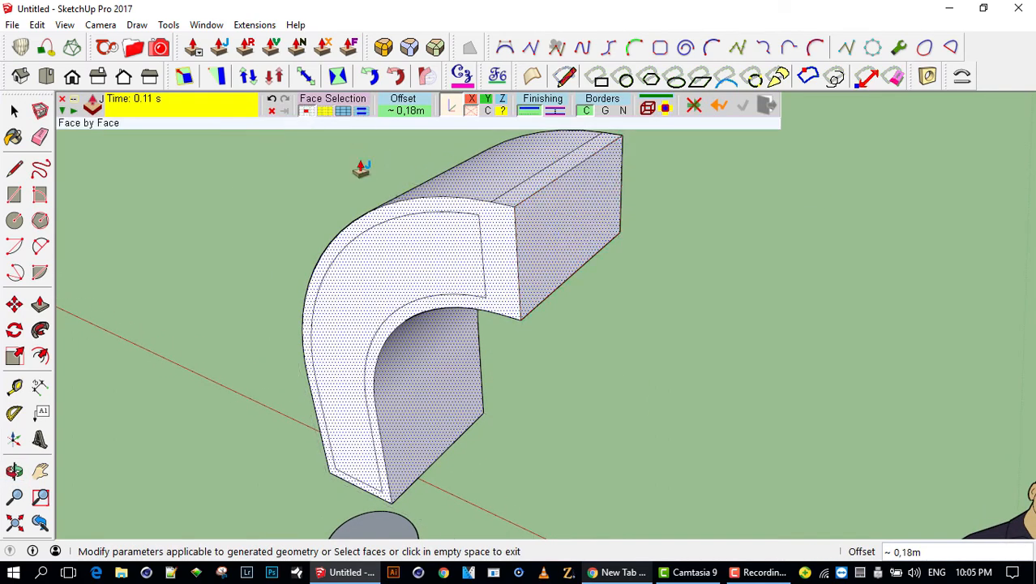
left_click(583, 227)
left_click_drag(583, 227, 648, 257)
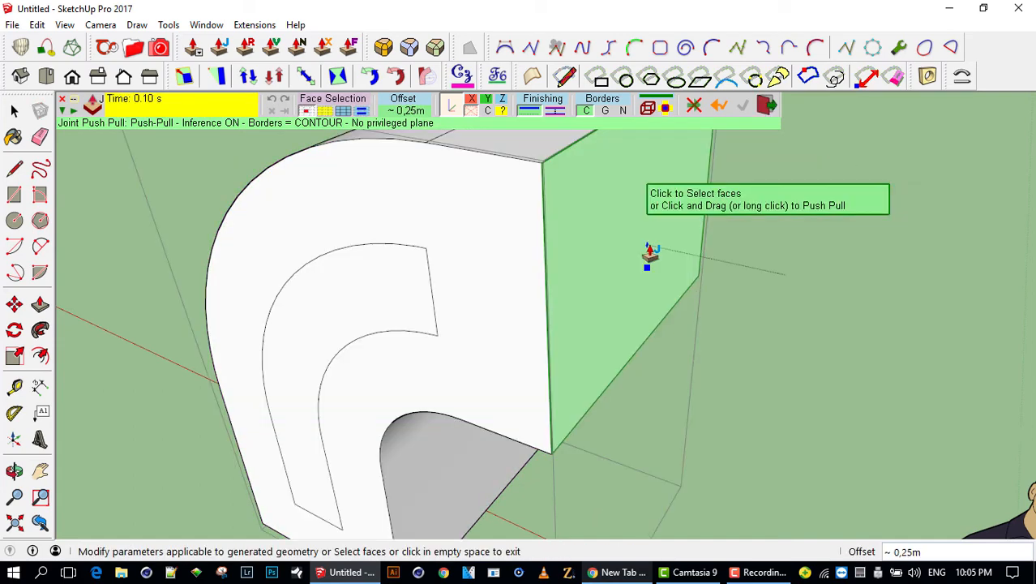
scroll(648, 257, "down", 3)
left_click(626, 261)
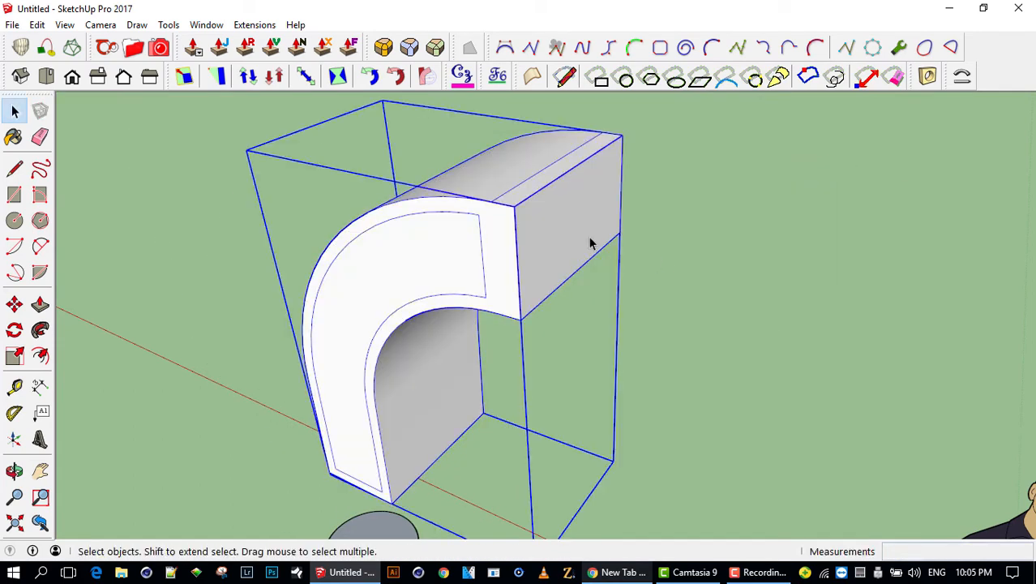
- Demonstrate opening the bent shape's group, picking its upper end face and leaving the group again
mouse_move(602, 204)
middle_mouse_down()
mouse_move(588, 204)
mouse_move(585, 215)
middle_mouse_up()
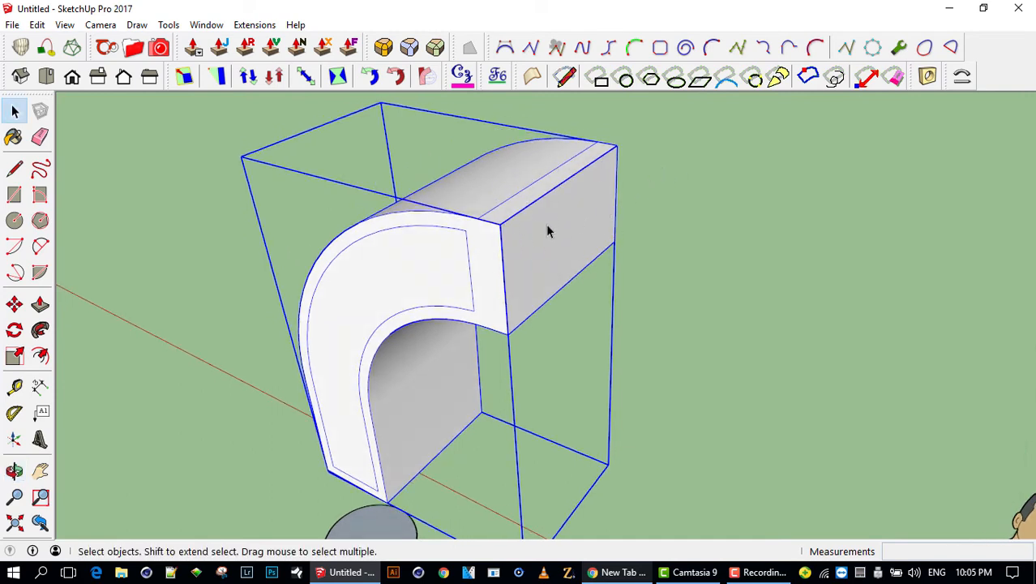
mouse_move(547, 231)
middle_mouse_down()
mouse_move(558, 215)
mouse_move(548, 248)
middle_mouse_up()
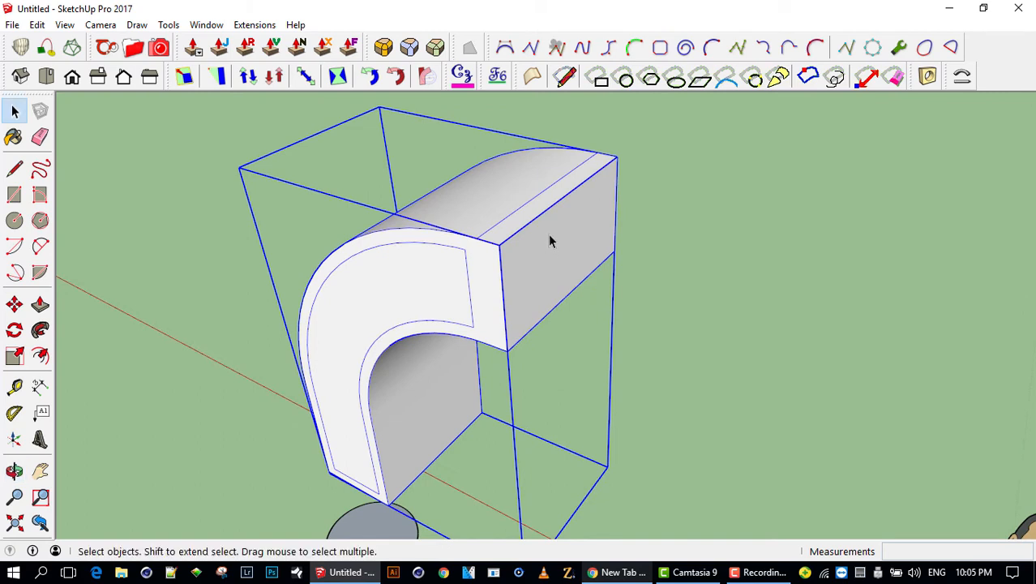
double_click(548, 240)
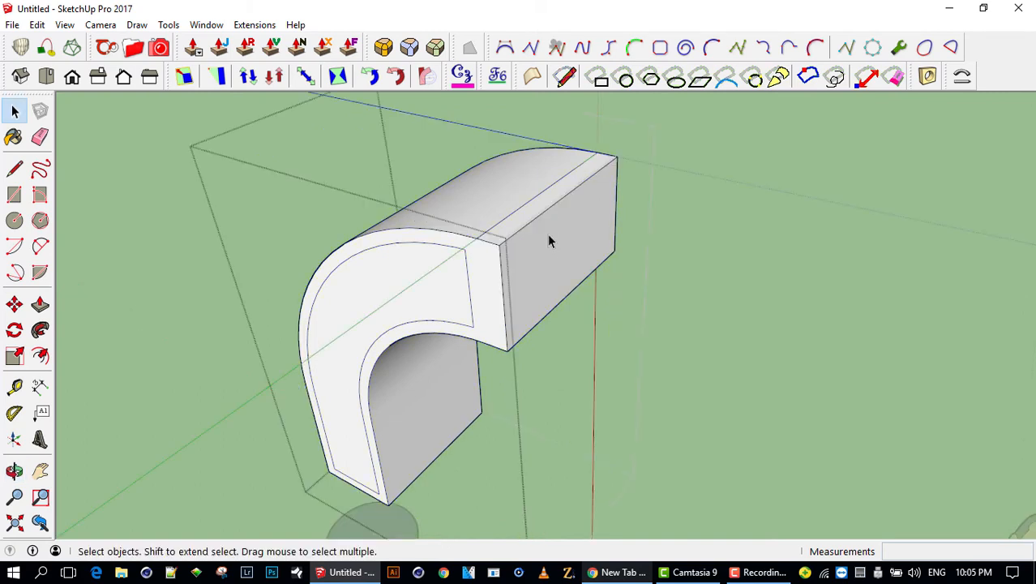
left_click(548, 237)
left_click(657, 248)
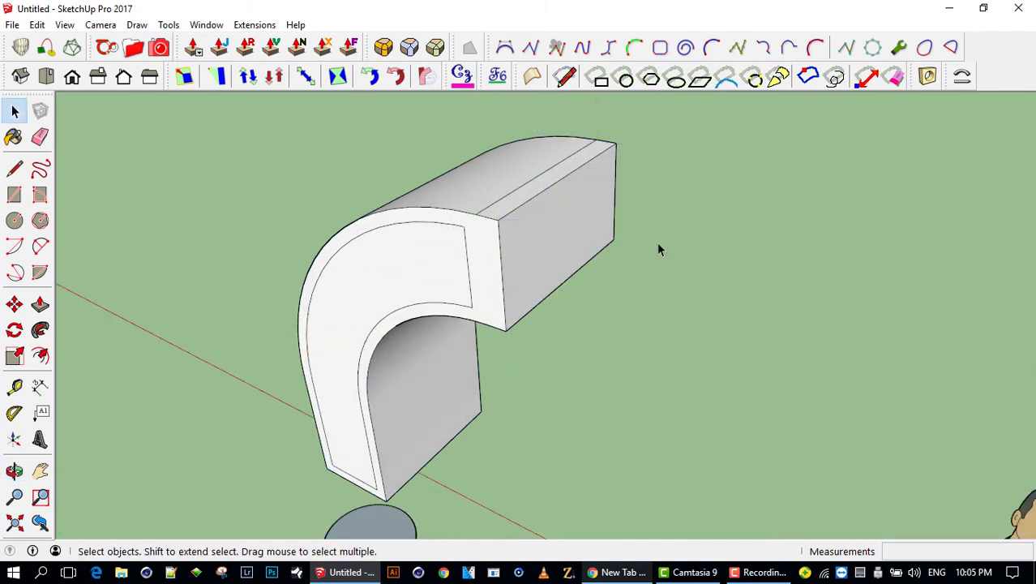
- Reopen the group, select the outer curved face and try a Joint Push Pull of about 0.15 m from the end face
double_click(539, 231)
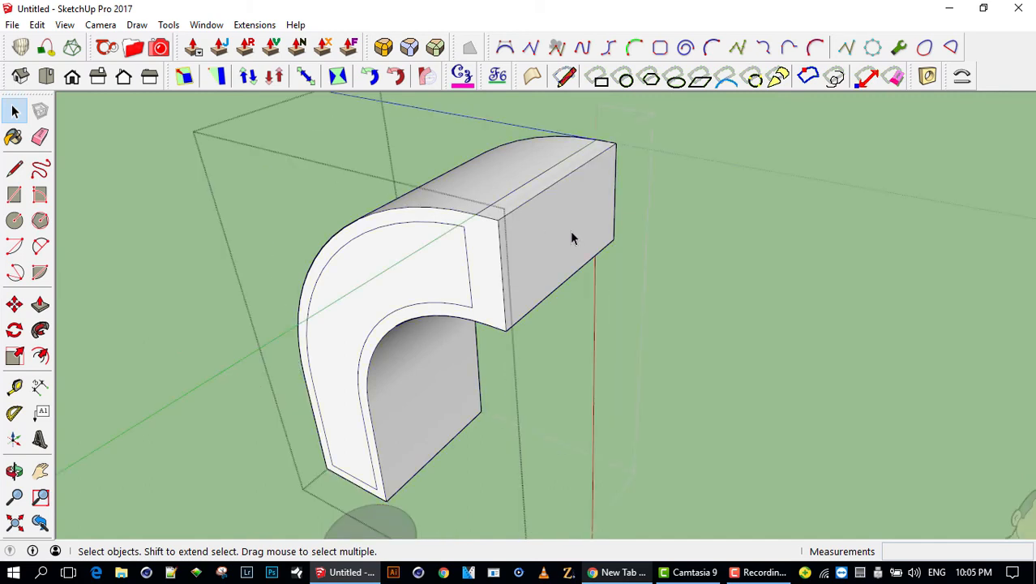
left_click(572, 237)
left_click(487, 251)
left_click(524, 185)
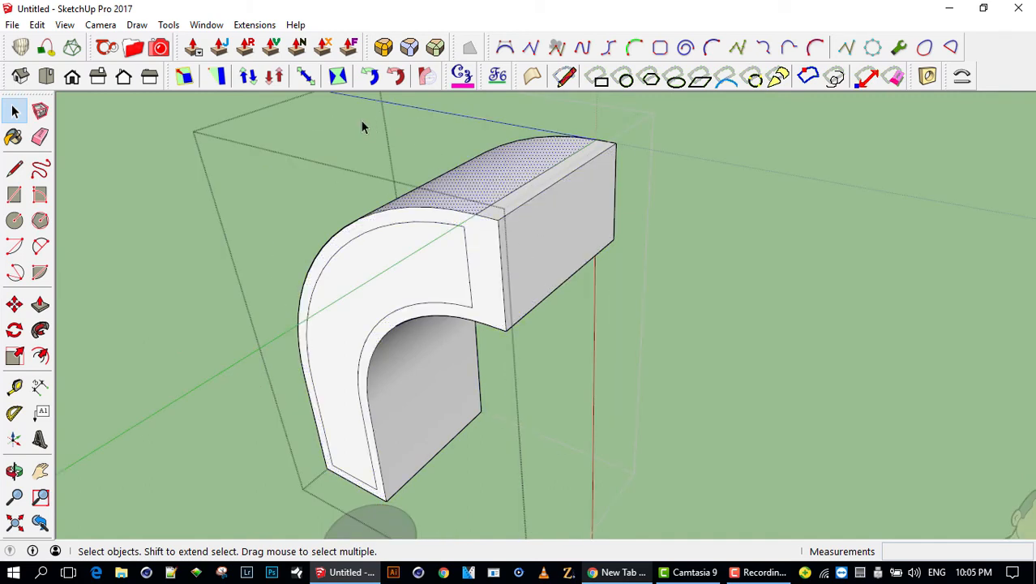
left_click(184, 76)
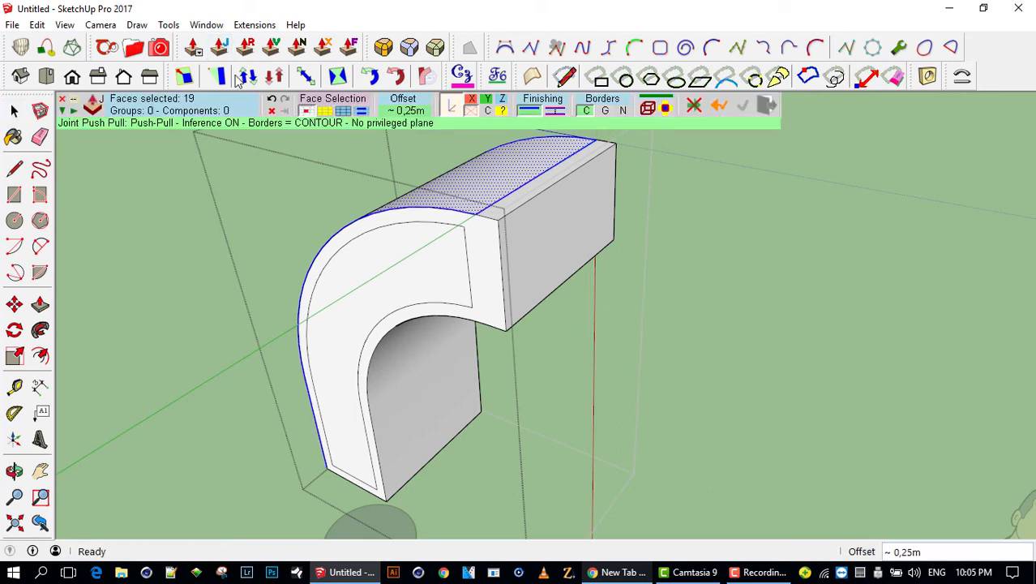
left_click_drag(567, 251, 601, 266)
key("Escape")
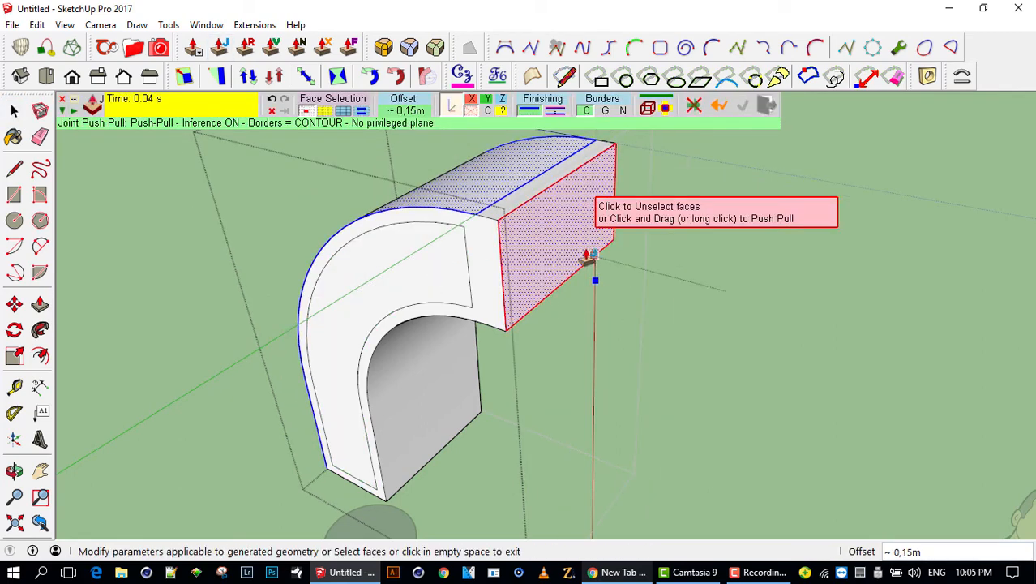
- Select the end face, top strip and outer curved face together inside the group and try the regular Push/Pull on them
key("space")
left_click(572, 235)
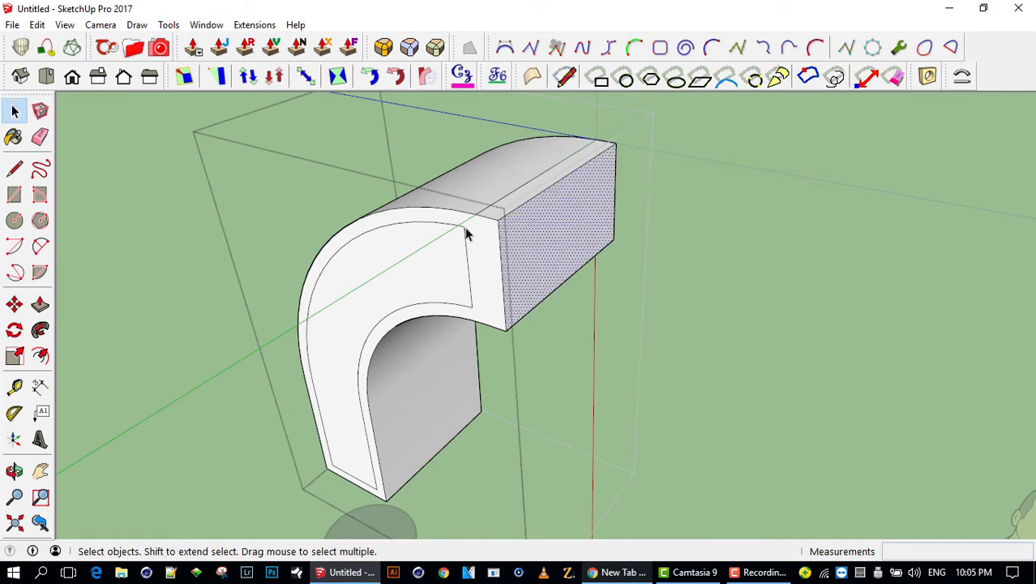
middle_click_drag(464, 228, 557, 188)
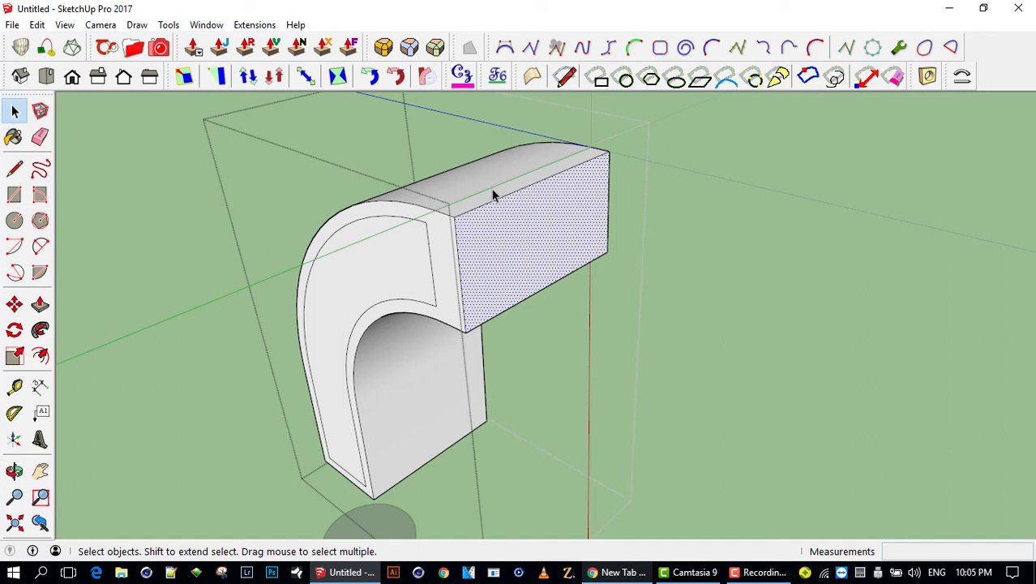
middle_click_drag(498, 219, 518, 220)
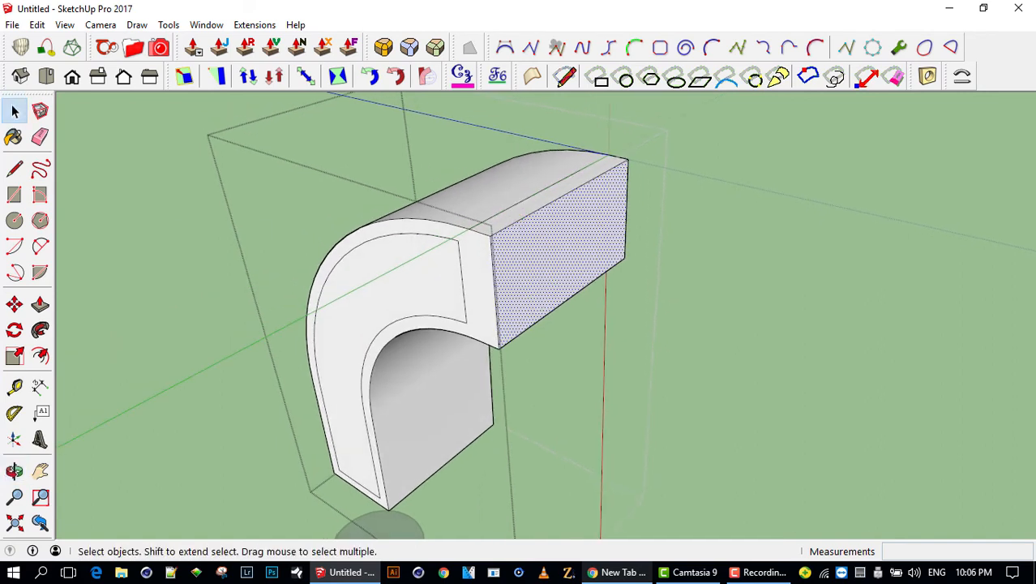
left_click(510, 188, "ctrl")
left_click(527, 213, "ctrl")
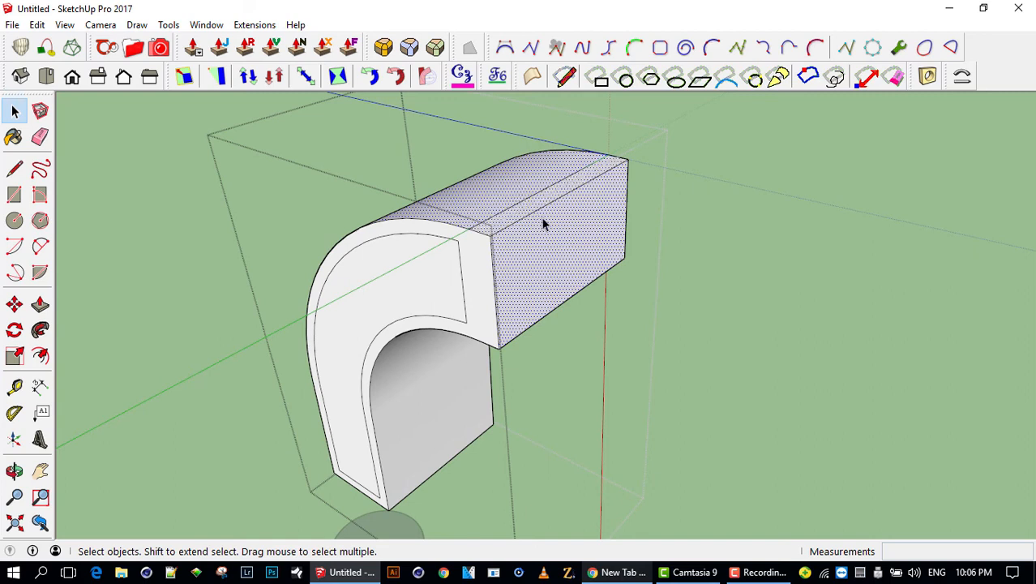
left_click(40, 304)
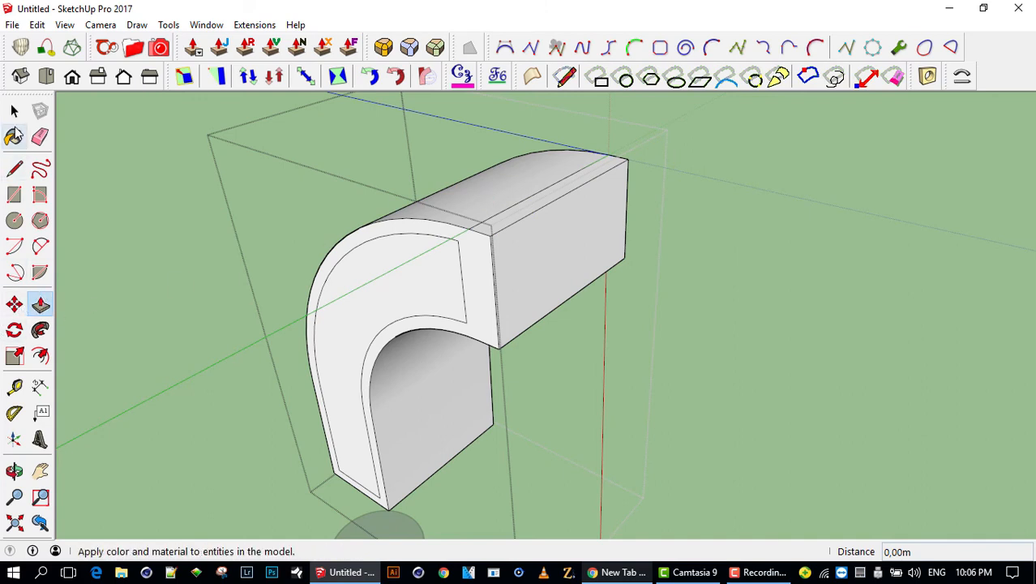
left_click(14, 111)
- Use Joint Push Pull to push the outer curved, top strip and end faces out about 0.08 m, and the end face back in about 0.09 m
left_click(522, 204)
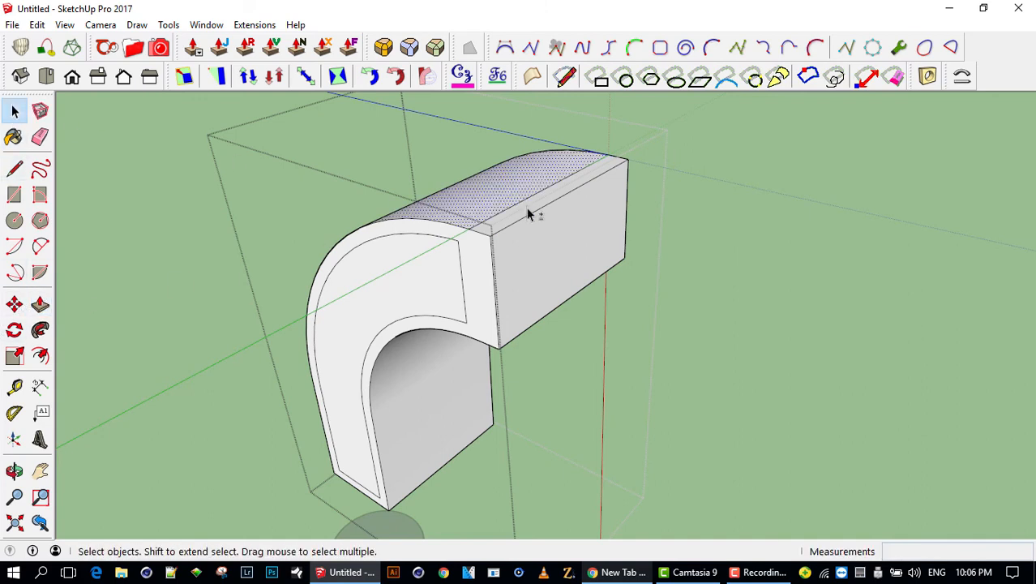
left_click(560, 254, "shift")
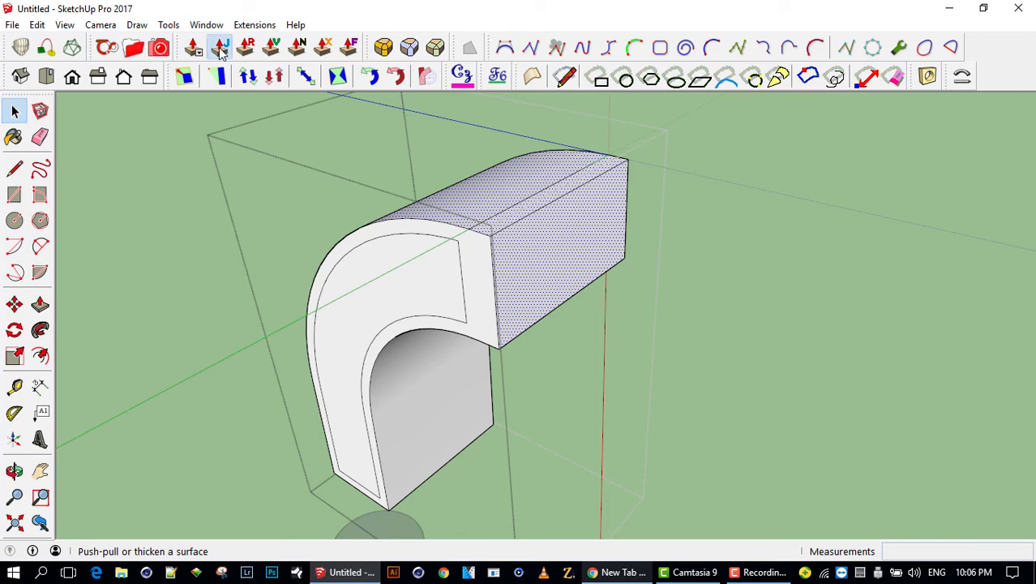
left_click(250, 80)
left_click_drag(574, 254, 615, 269)
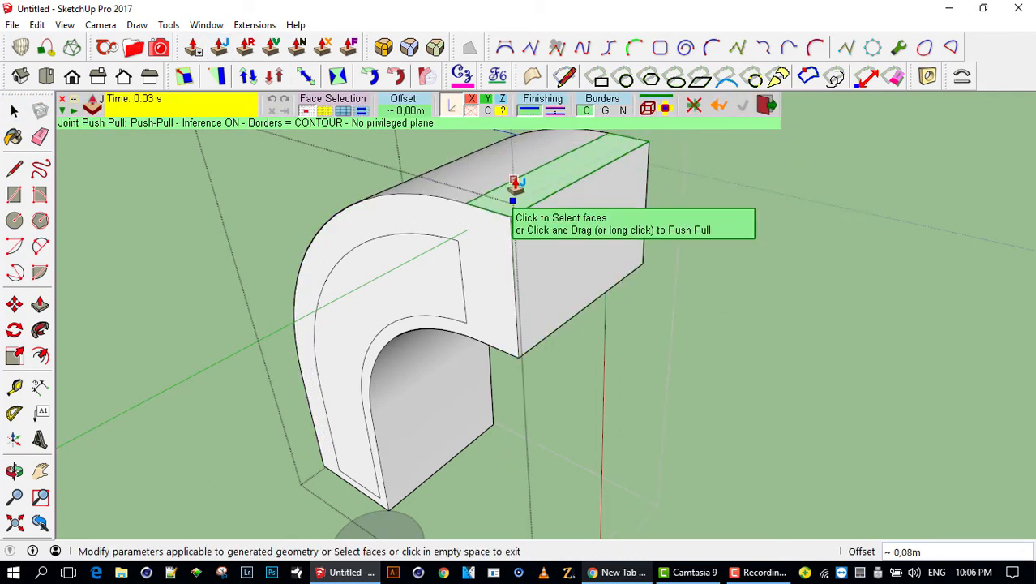
left_click_drag(553, 243, 539, 244)
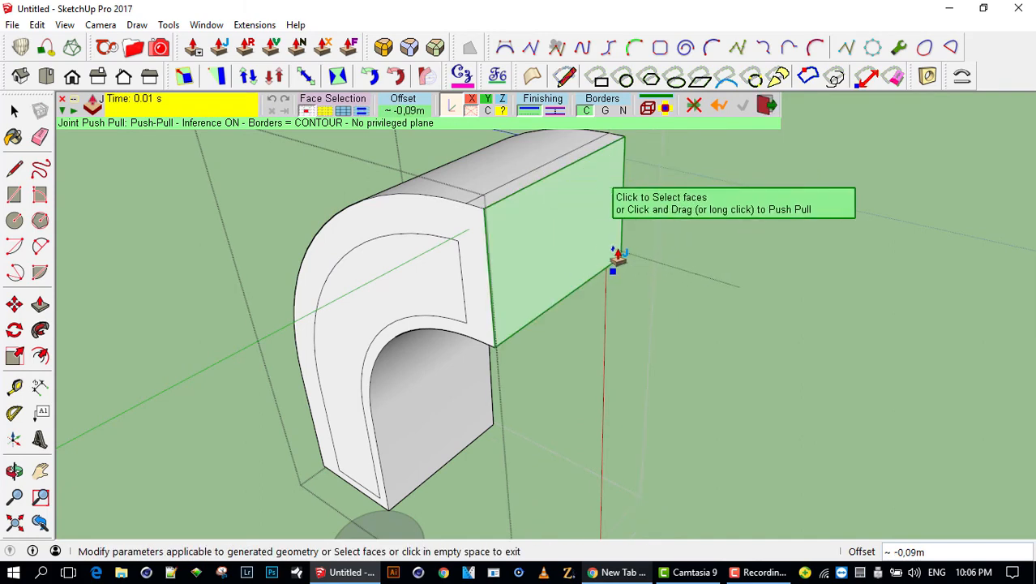
left_click(692, 276)
- From outside the group, extend the bent shape's upper end face outward by 0.12 m with Joint Push Pull
middle_click_drag(554, 227, 307, 111)
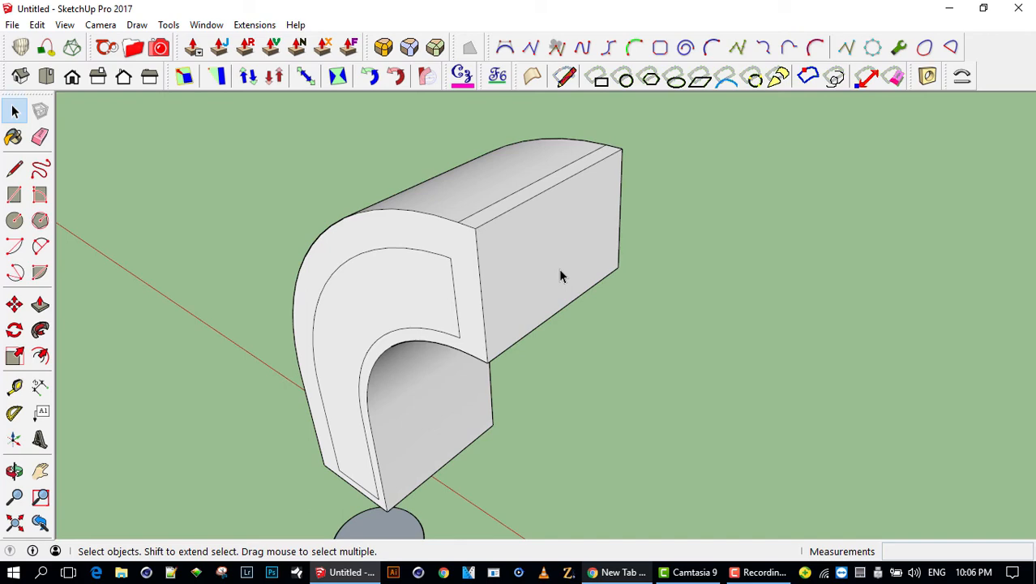
key("j")
left_click_drag(568, 252, 592, 272)
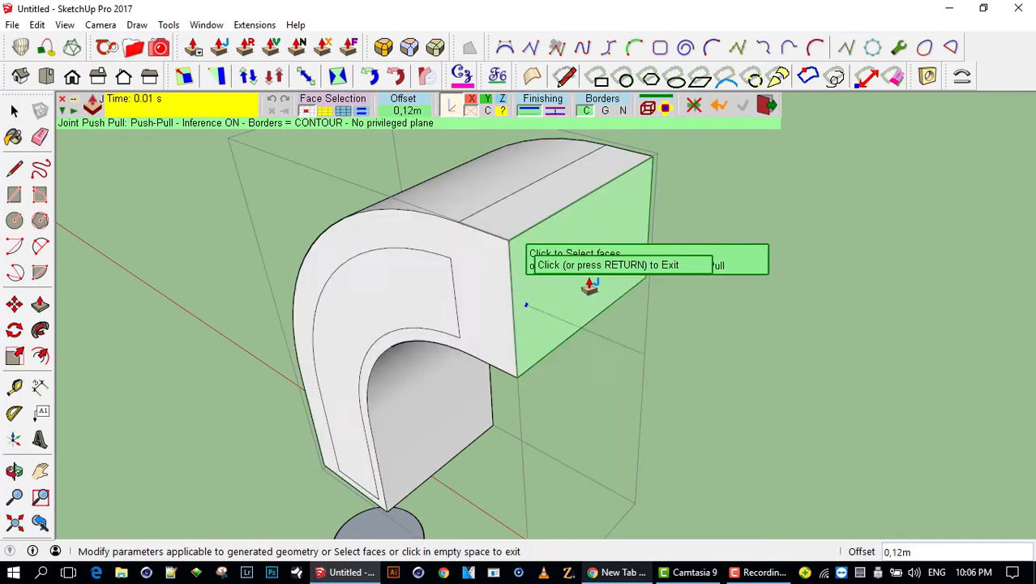
- Pull the border face of the wide curved side out by about 0.20 m and its recessed inner face out past the border
left_click_drag(491, 295, 438, 328)
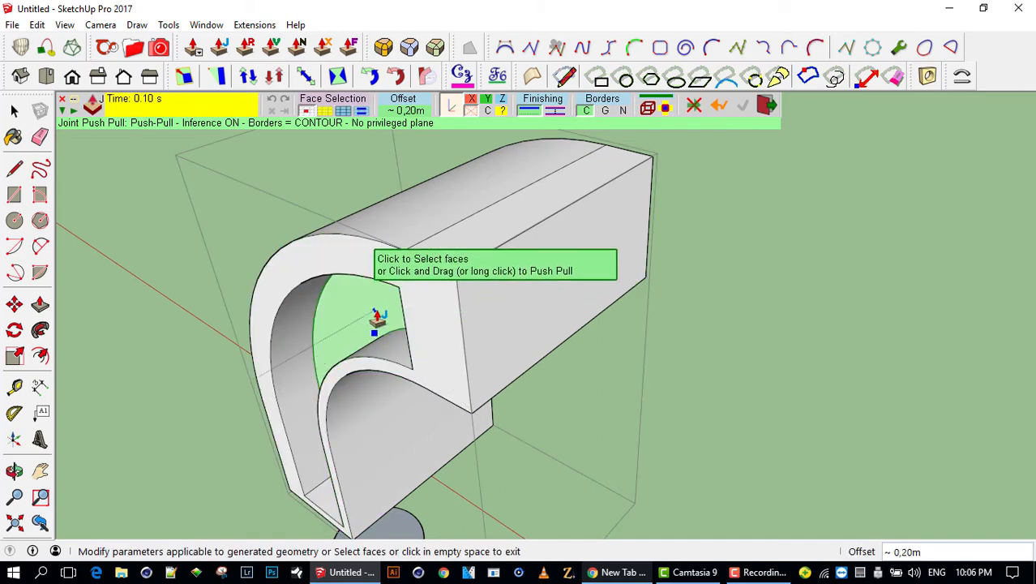
left_click_drag(369, 332, 261, 373)
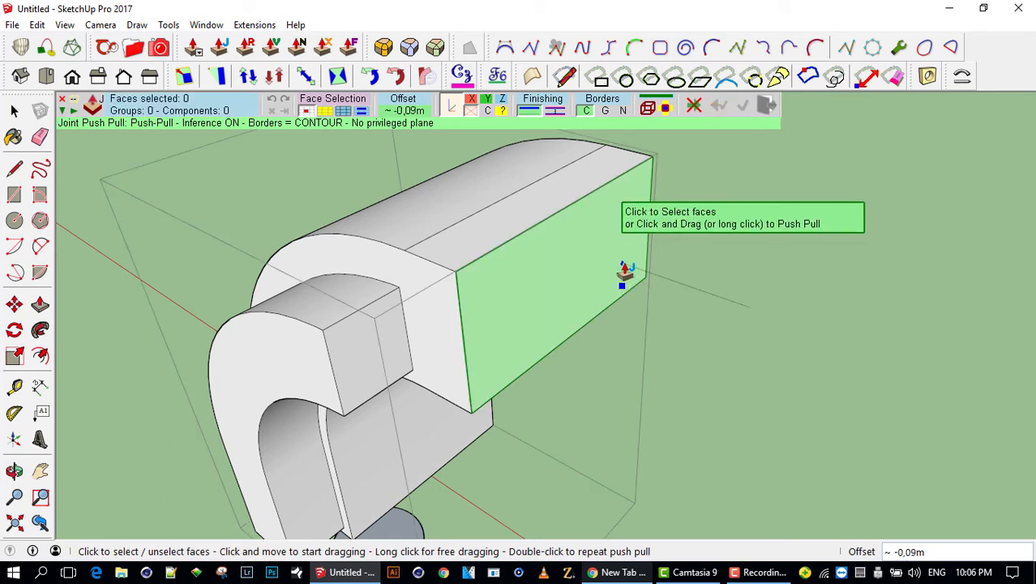
- Check regular Push/Pull over the closed group, and open the group to select all of its connected geometry
key("p")
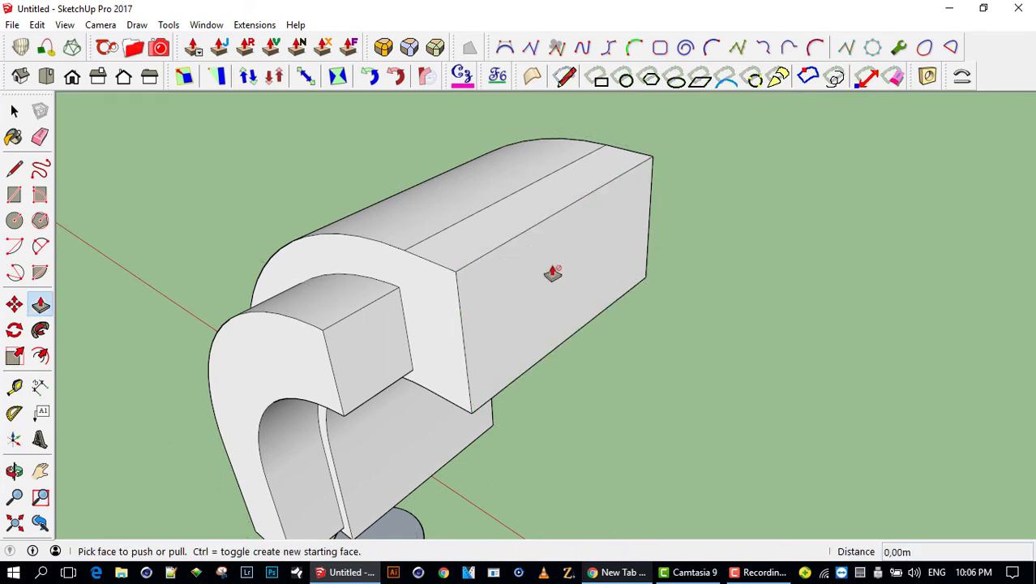
middle_click_drag(543, 274, 581, 266)
key("space")
left_click(587, 250)
double_click(588, 248)
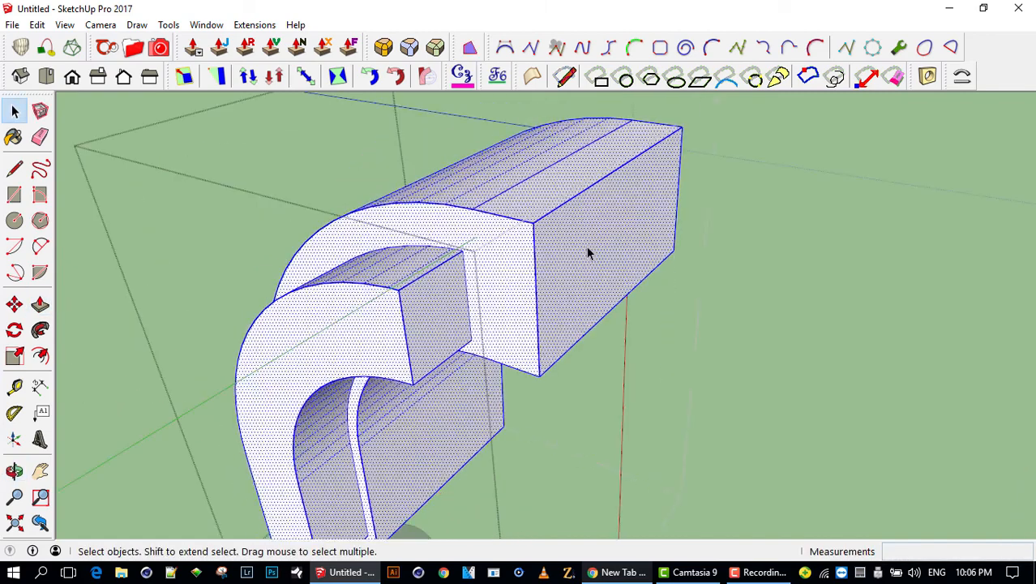
- Select the outer curved surface inside the group and try the regular Push/Pull on it
left_click(592, 239)
left_click(518, 186)
left_click(494, 182)
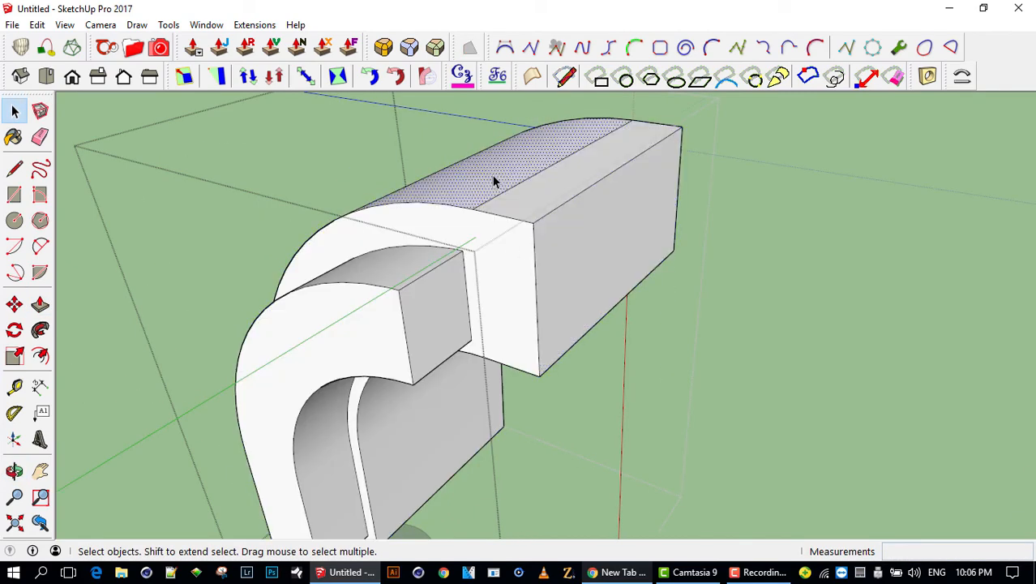
middle_click_drag(468, 180, 585, 247)
key("p")
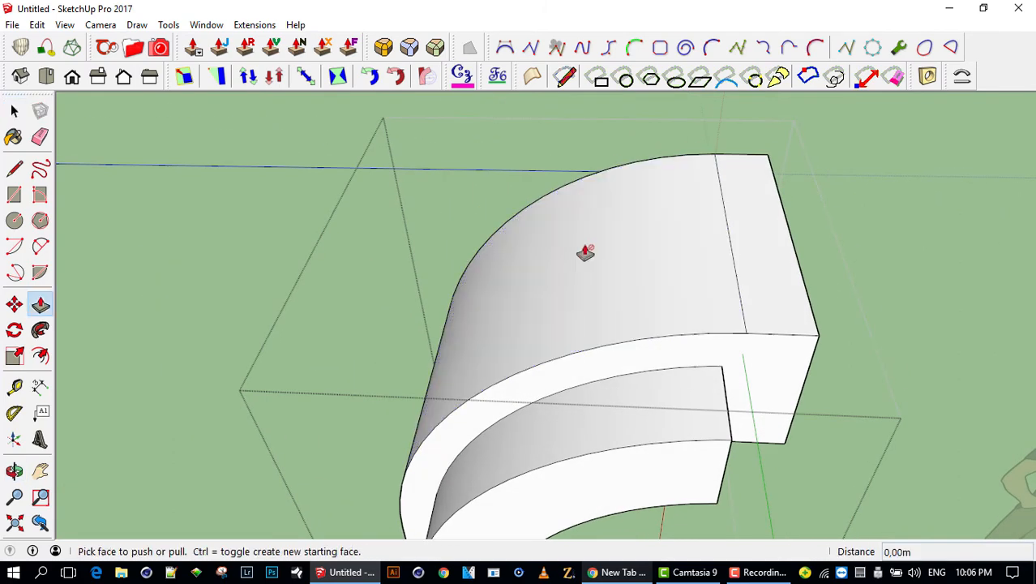
key("o")
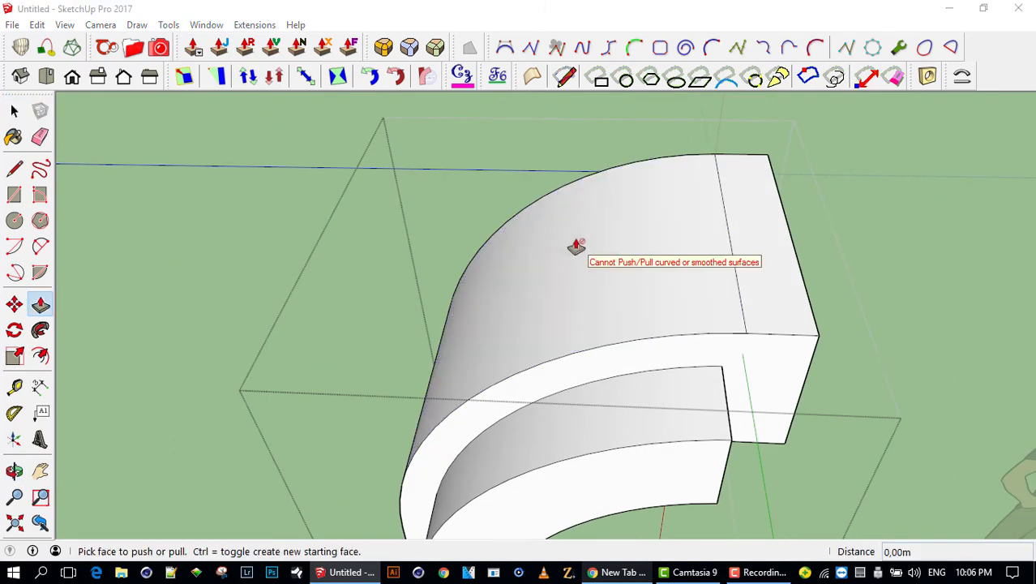
- Leave the group, try the regular Push/Pull over its closed end face, and return to the Select tool
left_click_drag(652, 265, 518, 219)
key("p")
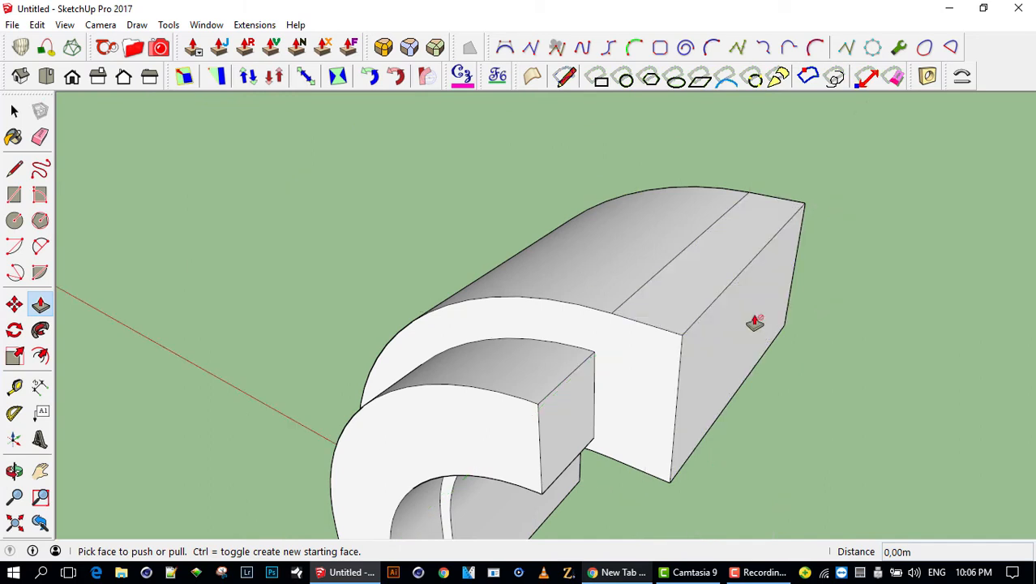
key("space")
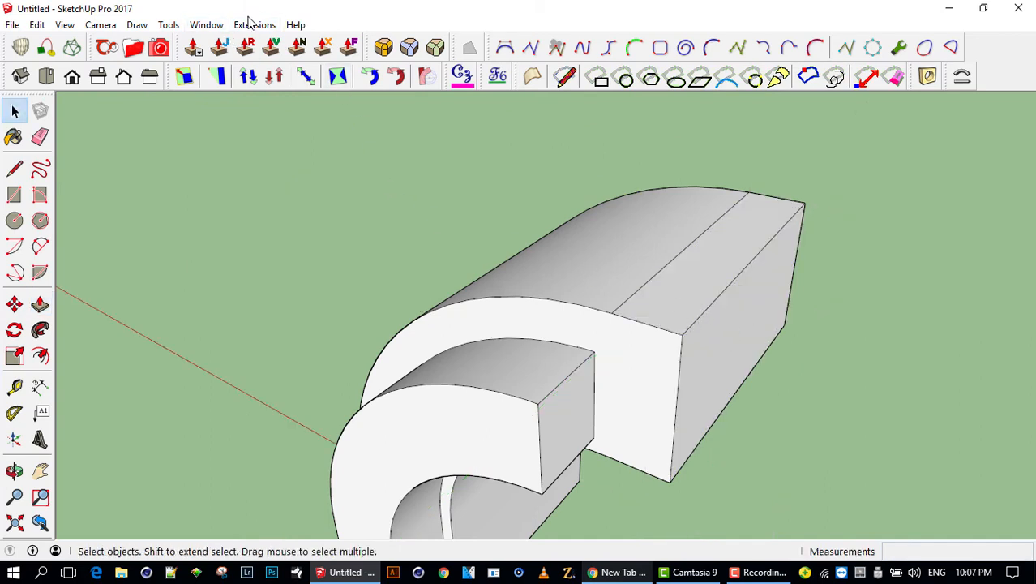
- Select the bent group, look up the shortcut assigned to Edit/Make Group by filtering for "group" in Preferences, and leave the settings unchanged
middle_click_drag(736, 295, 689, 257)
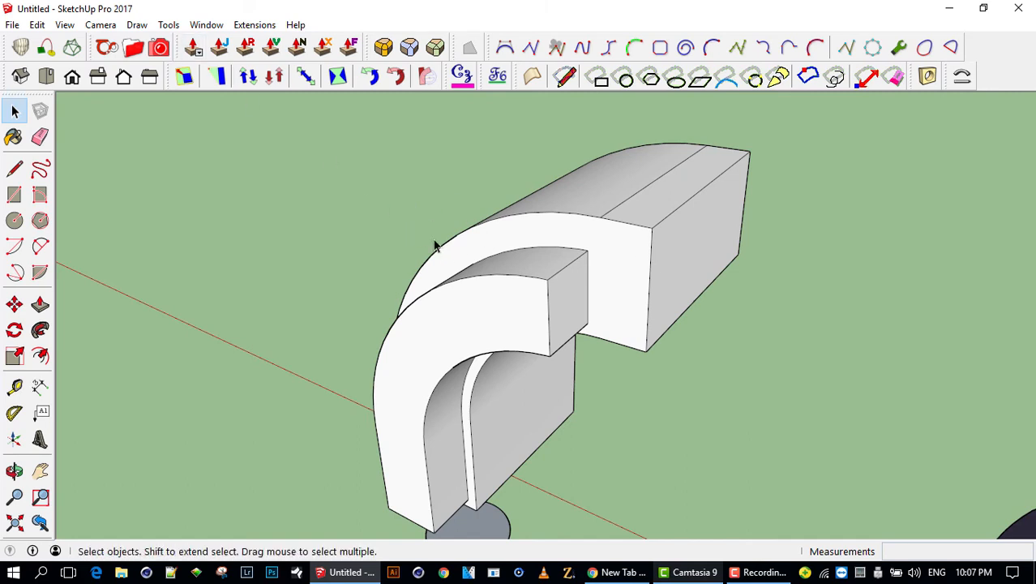
scroll(437, 230, "down", 2)
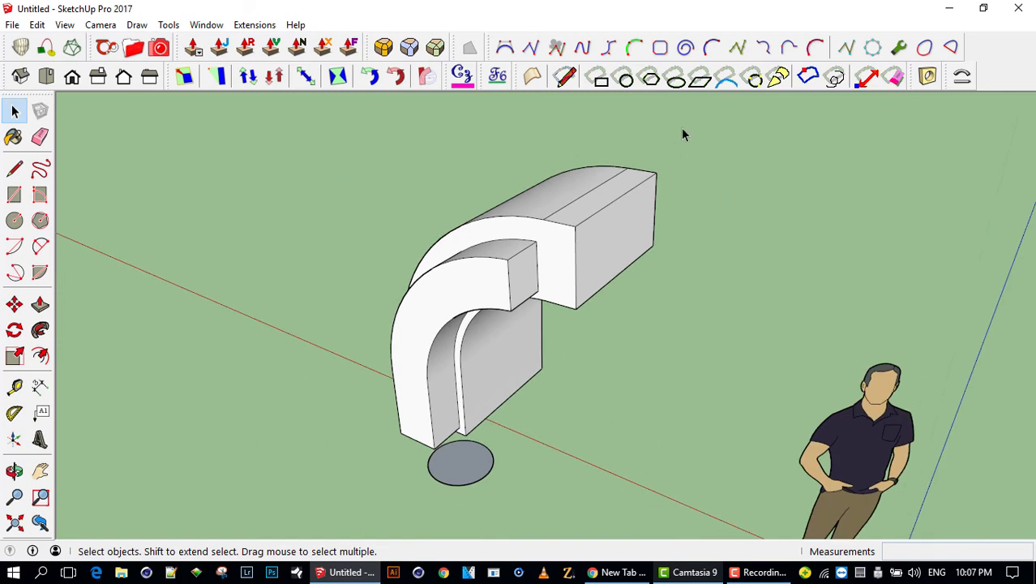
left_click(508, 296)
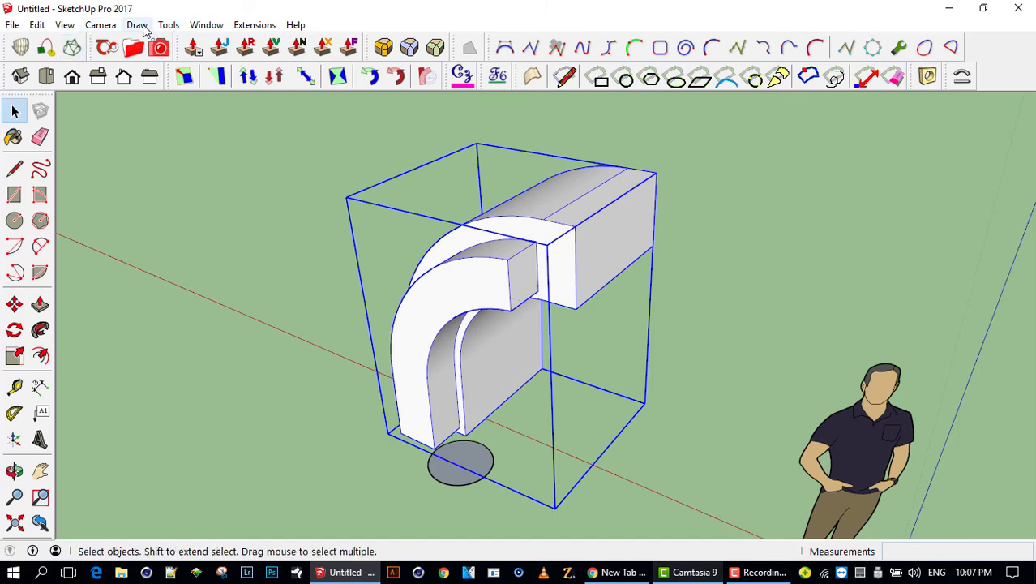
left_click(204, 24)
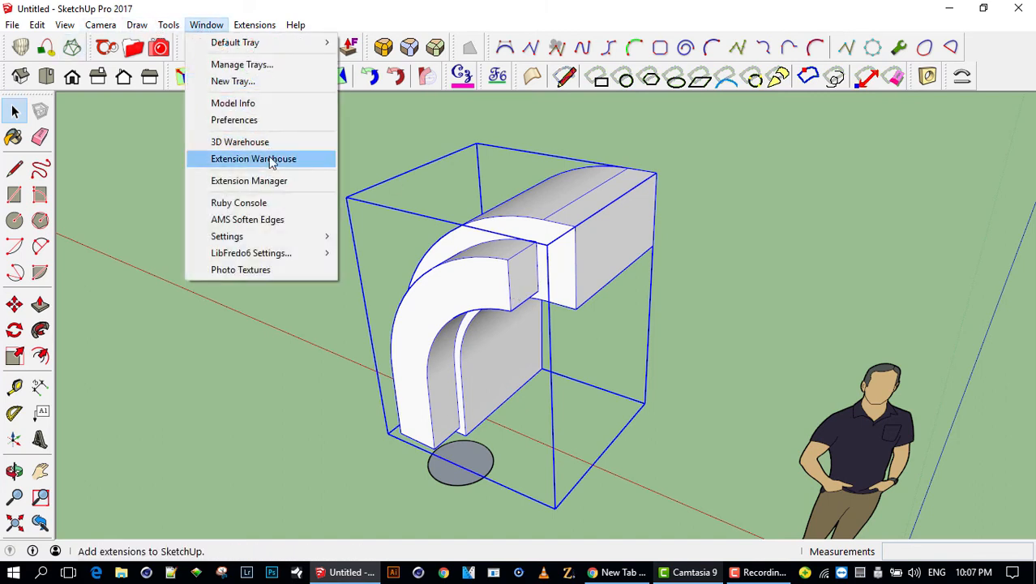
left_click(271, 124)
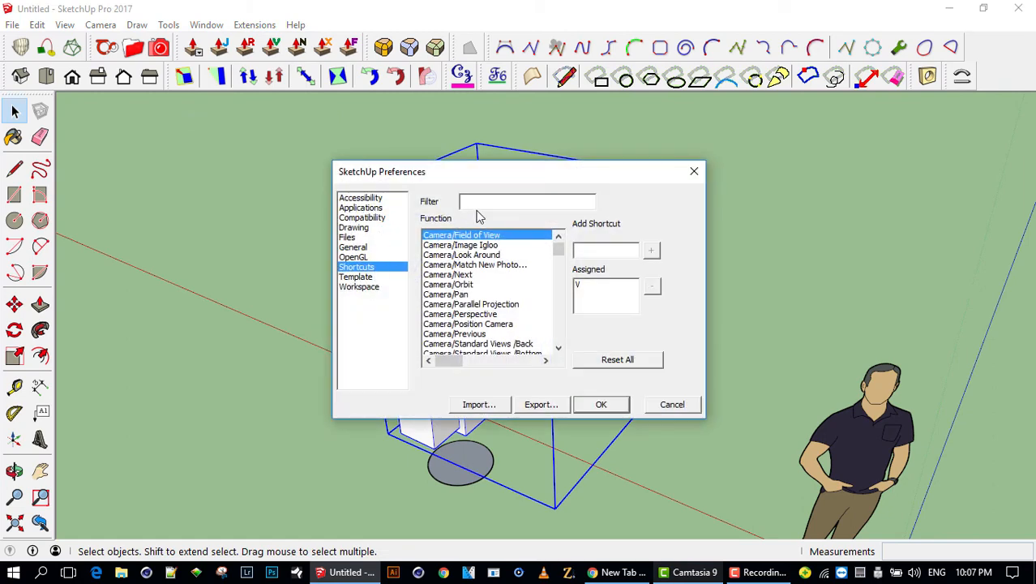
type("group")
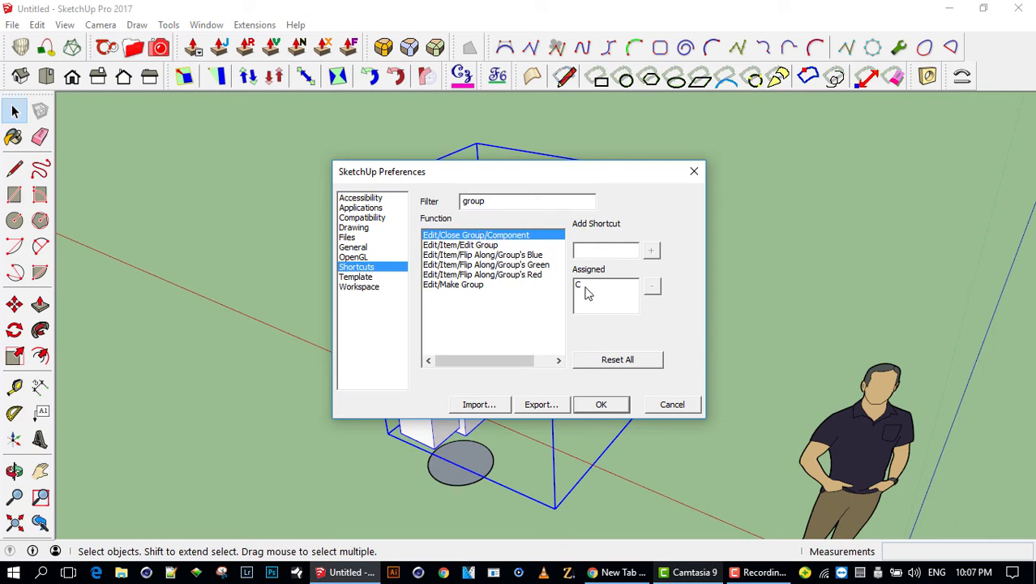
left_click(471, 283)
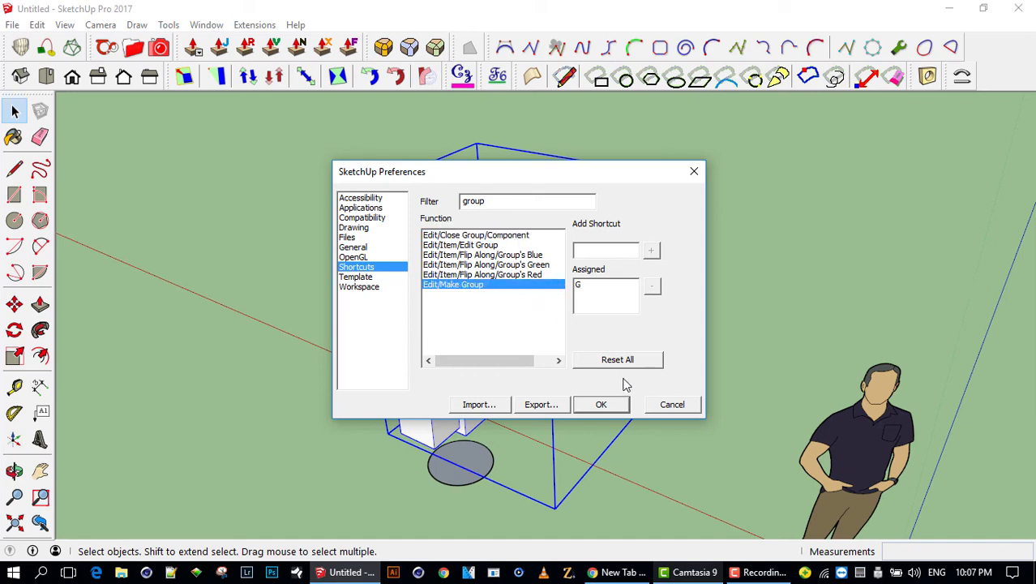
left_click(674, 405)
- Check the context commands offered for the bent group, and deselect the group
middle_click_drag(584, 298, 575, 266)
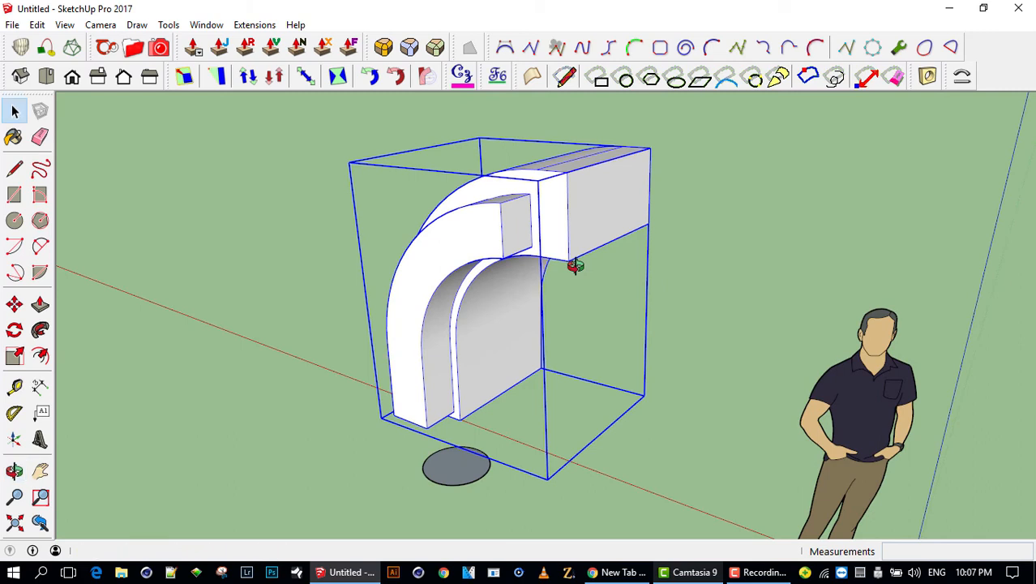
right_click(567, 210)
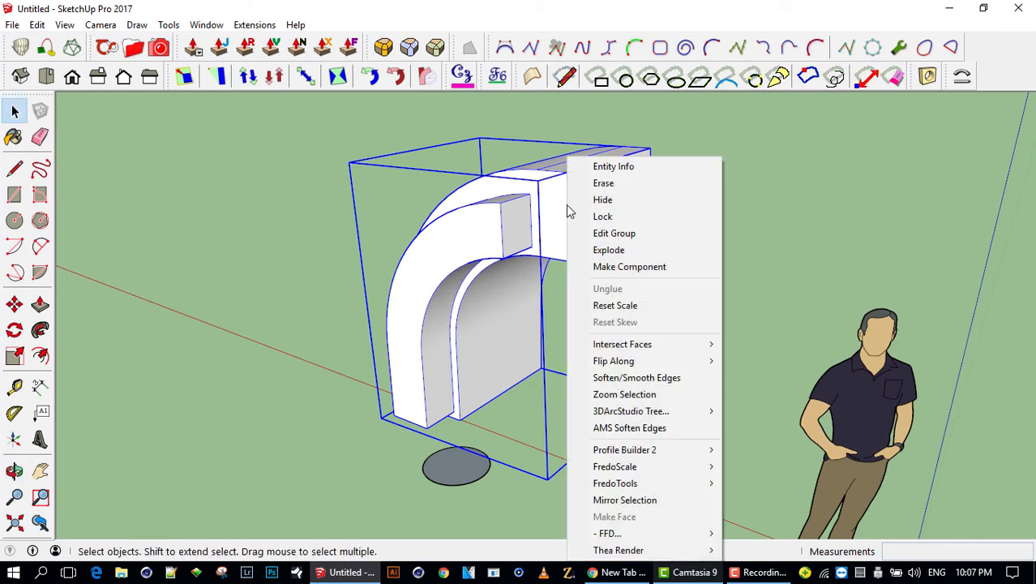
left_click(765, 217)
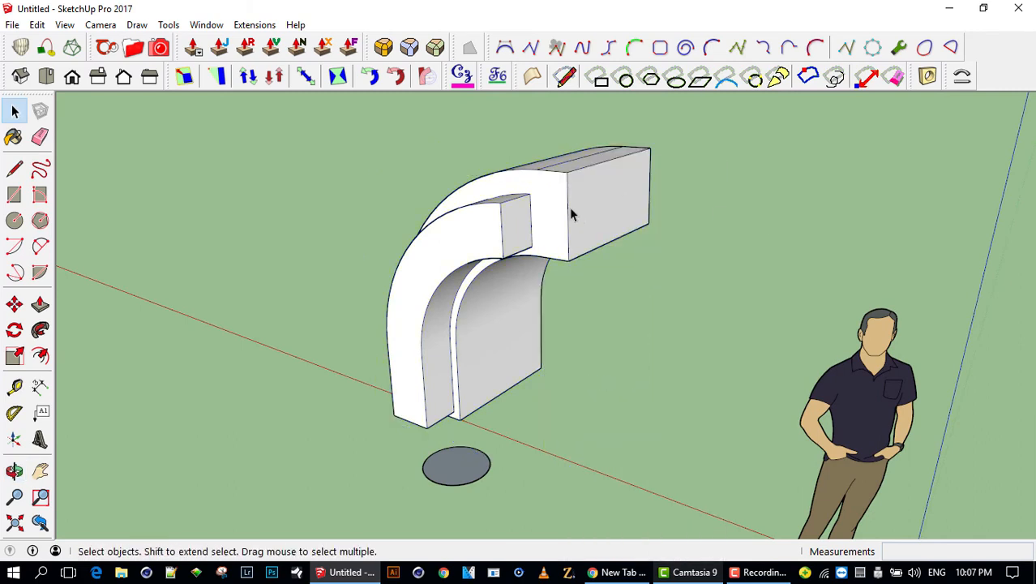
- Start FredoScale Box Scaling on the bent group and shrink it slightly in all three axes from its upper far corner grip
middle_click_drag(589, 208, 625, 245)
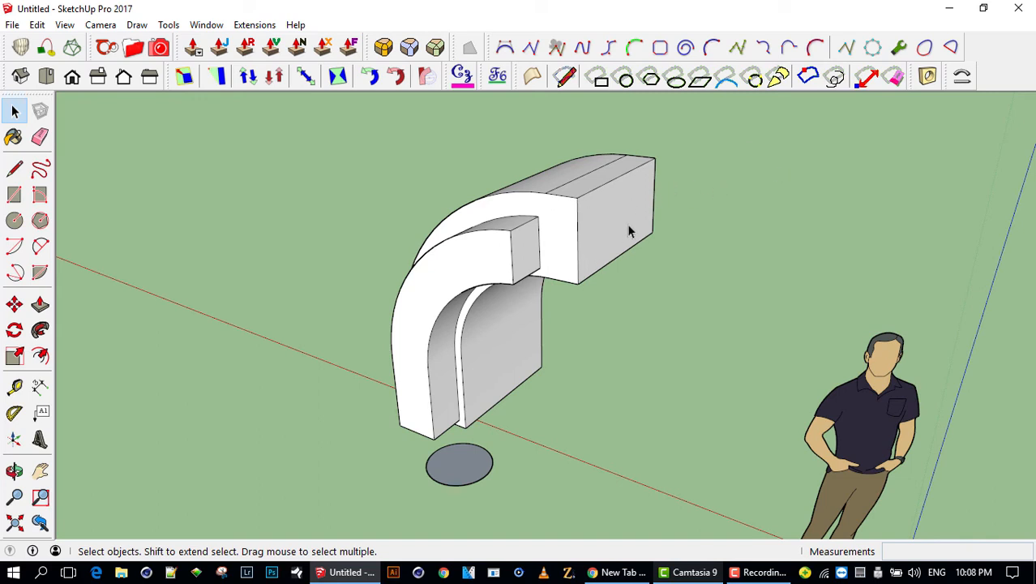
middle_click_drag(633, 227, 647, 211)
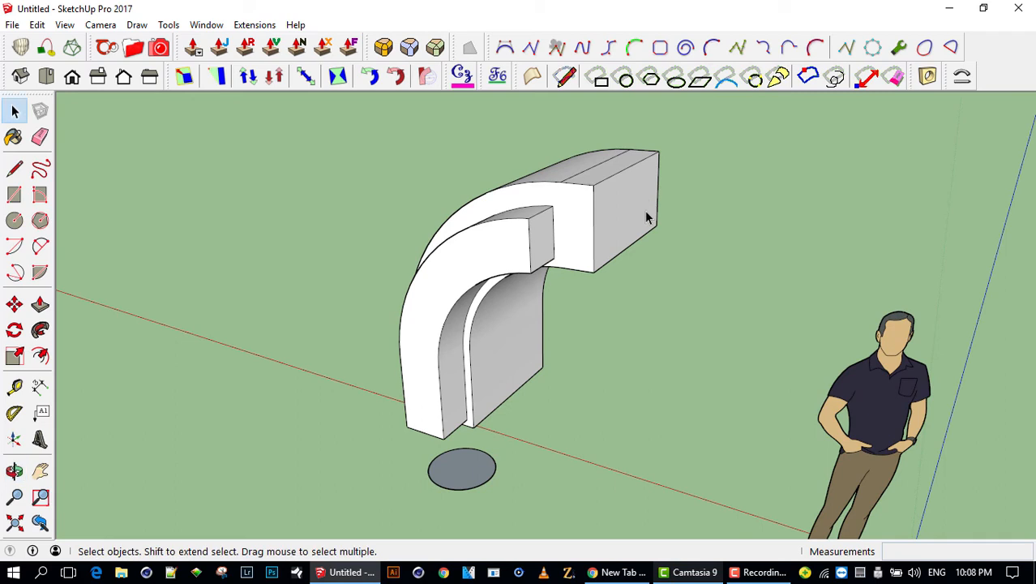
middle_click_drag(484, 238, 519, 236)
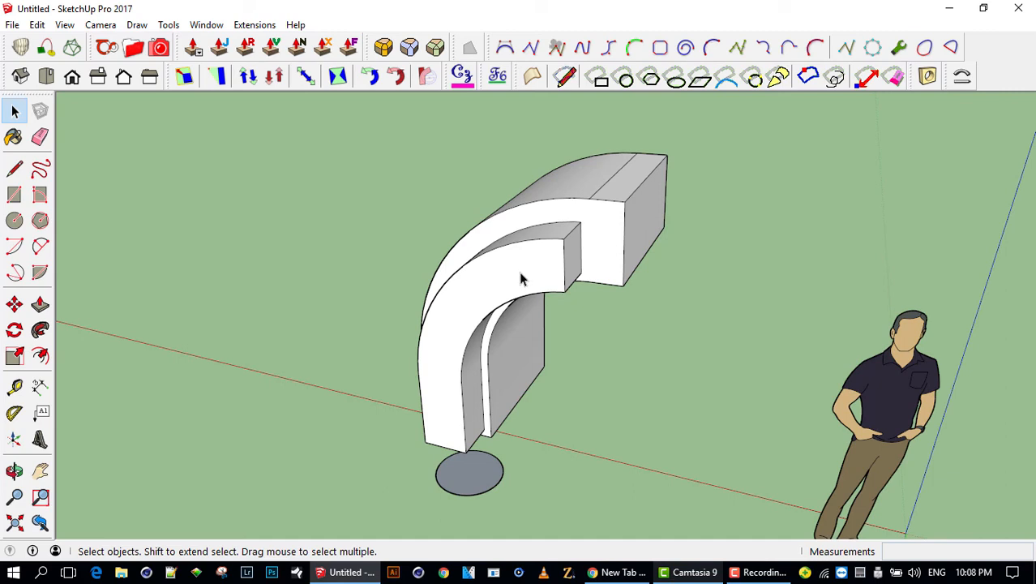
key("s")
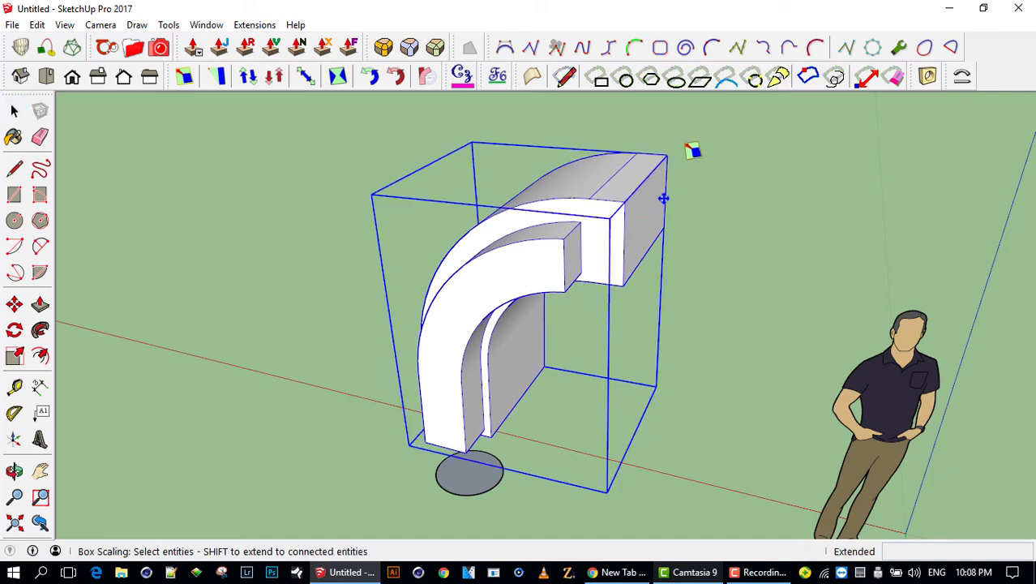
left_click(647, 191)
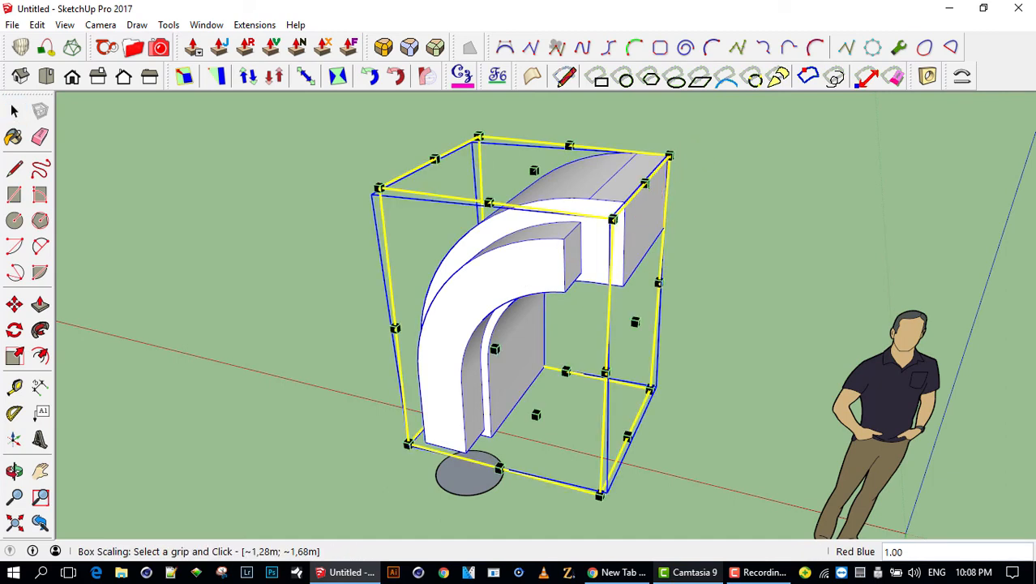
mouse_move(630, 225)
middle_mouse_down()
mouse_move(545, 278)
mouse_move(631, 209)
middle_mouse_up()
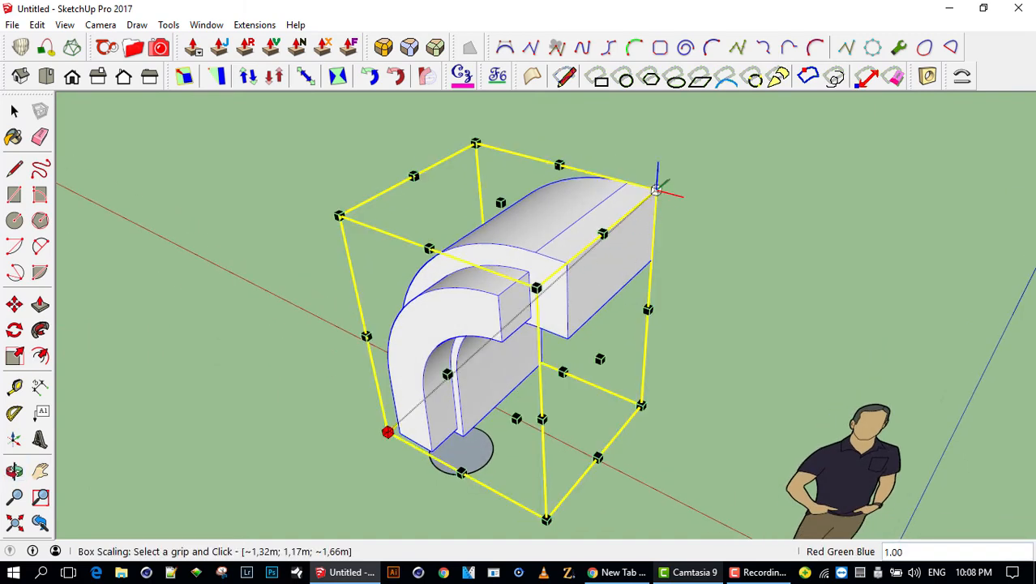
left_click(655, 190)
left_click(638, 207)
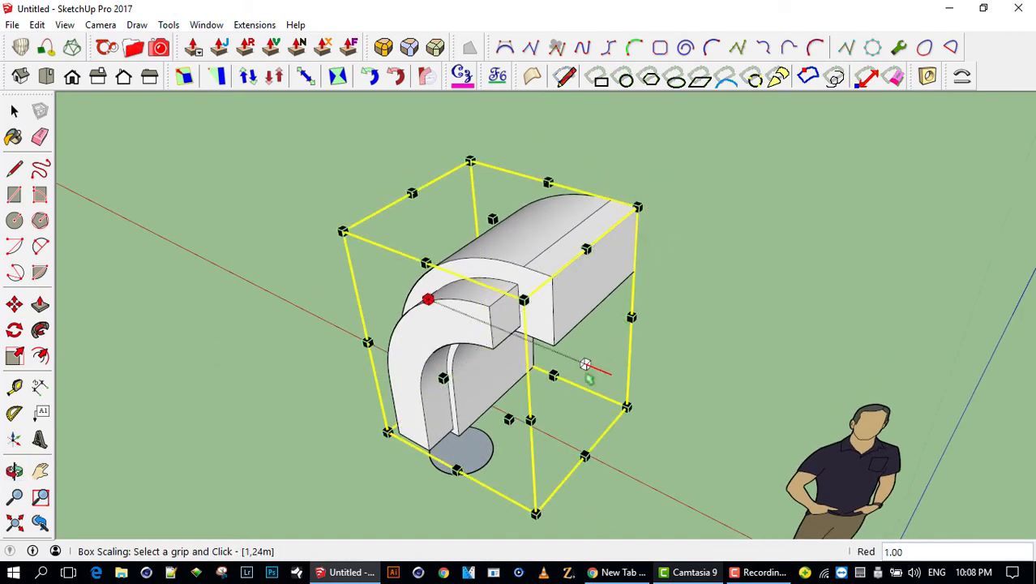
- Box-scale the group along red to about 1.35 m, enlarge it in red and green to about 1.43 by 1.16 m, and leave the tool
left_click(589, 366)
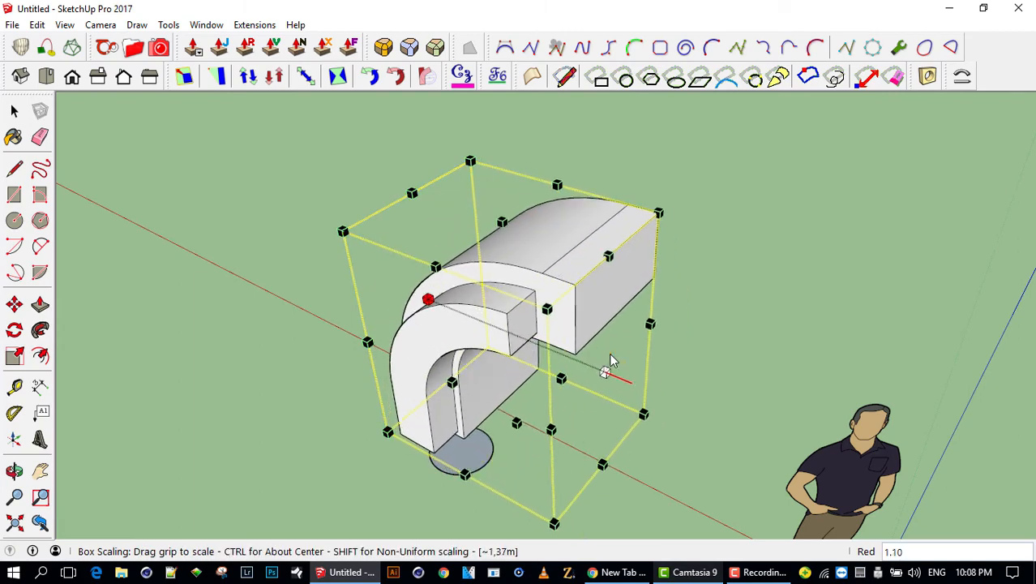
left_click(604, 370)
left_click(647, 322)
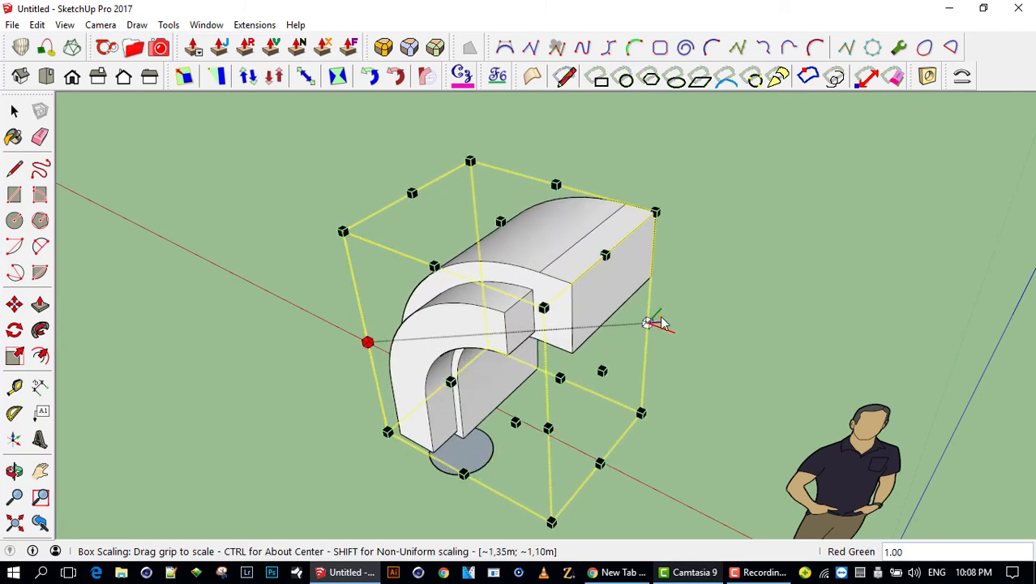
left_click(663, 323)
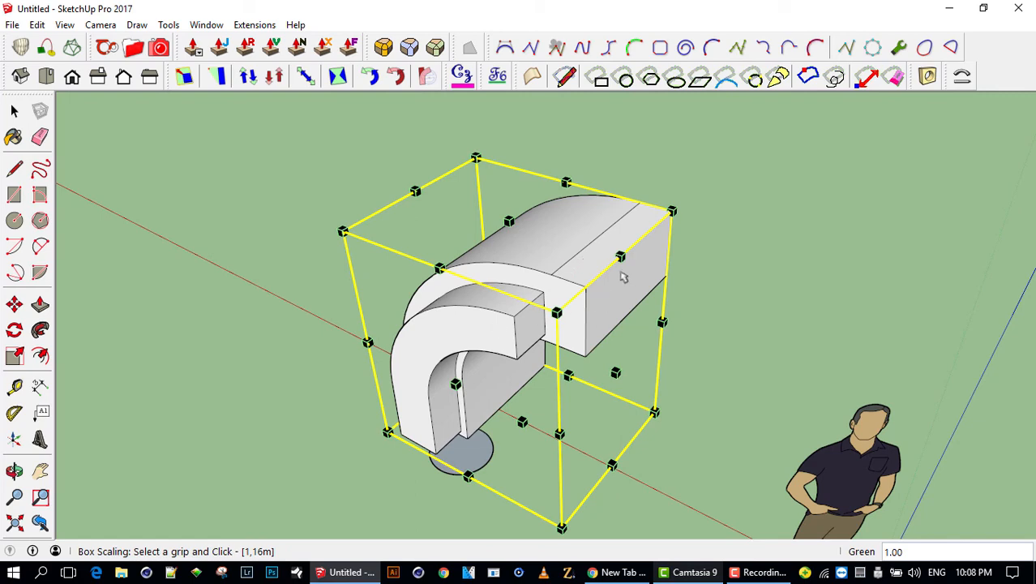
middle_click_drag(570, 311, 617, 251)
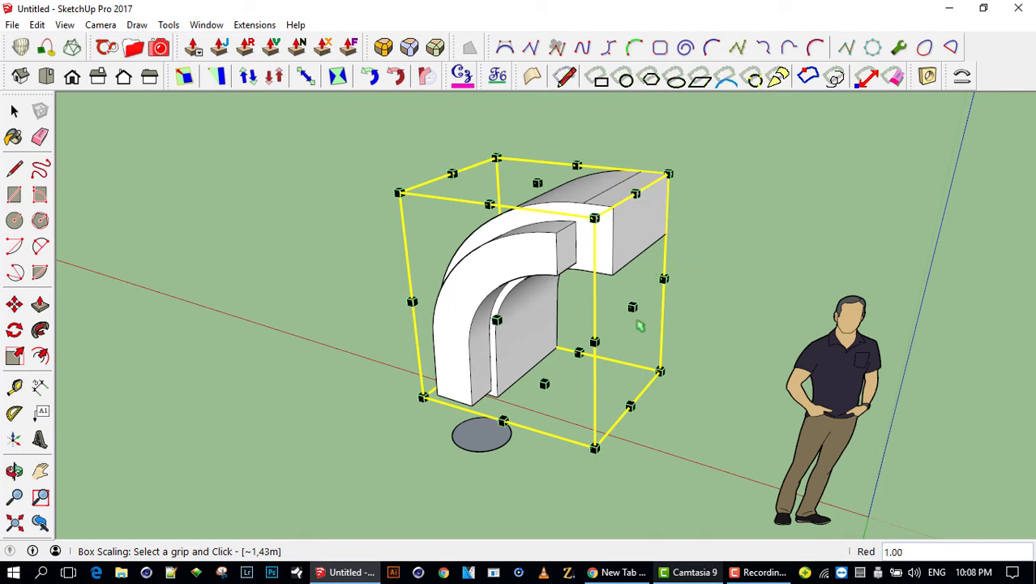
key("space")
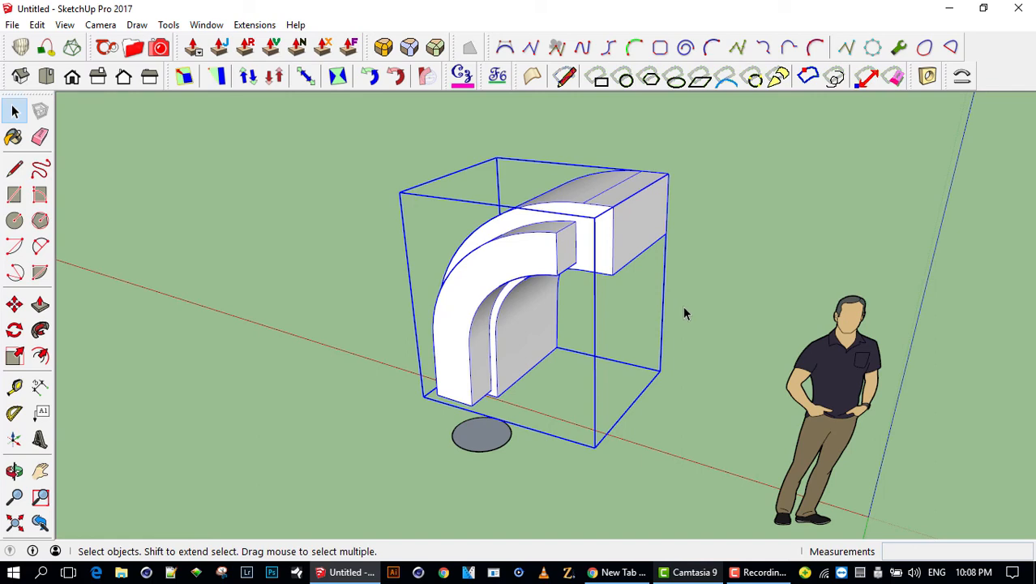
- Zoom far out from the model, reselect the bent group, and frame it with Zoom Selection
scroll(677, 306, "down", 4)
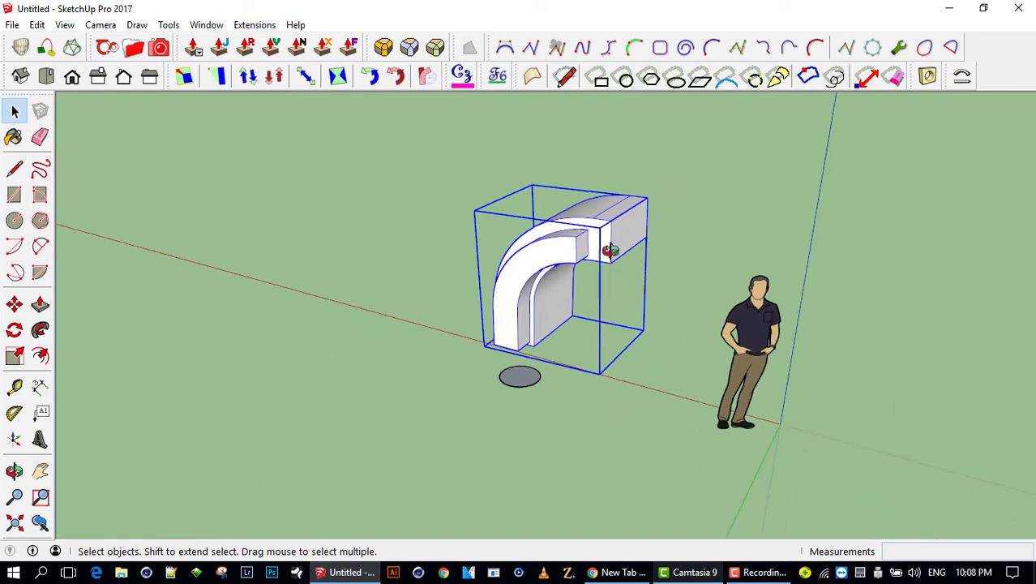
middle_click_drag(608, 247, 913, 205)
scroll(738, 246, "down", 5)
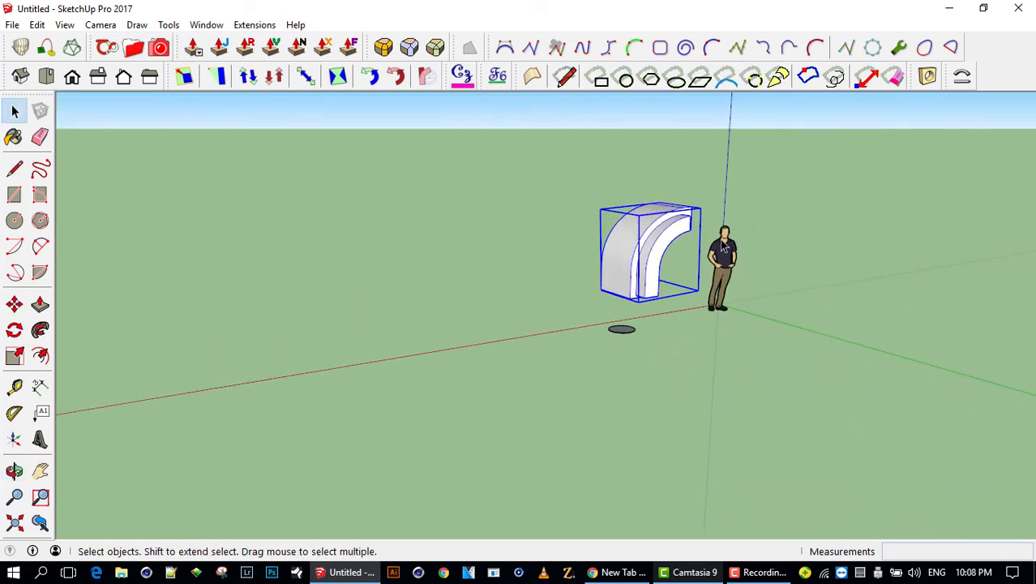
scroll(724, 251, "down", 1)
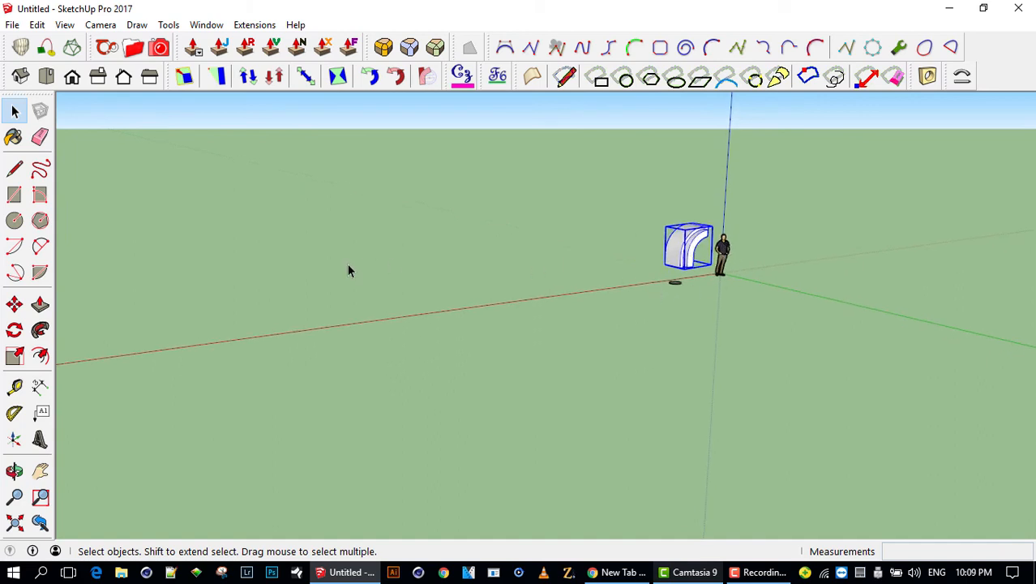
left_click(382, 267)
left_click(686, 246)
key("shift+z")
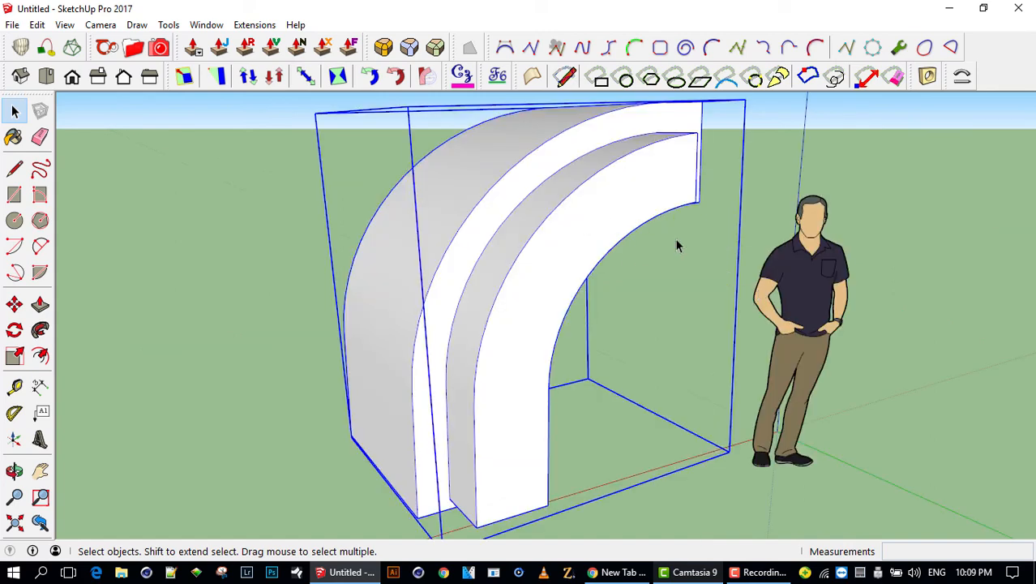
- Move the human figure about 18.50 m away along the red axis, beyond the origin from the bent group
scroll(681, 240, "down", 5)
left_click(737, 264)
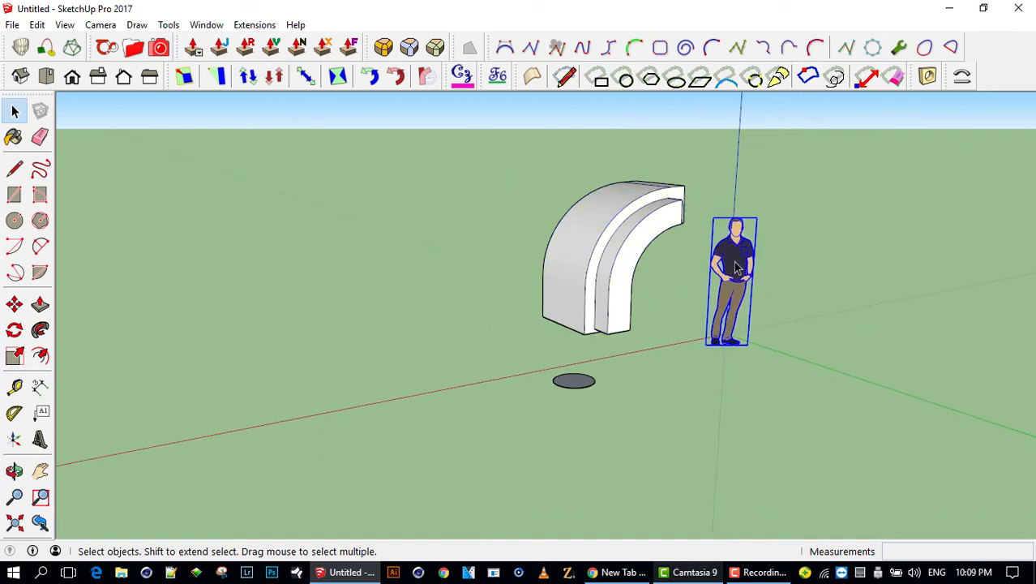
scroll(742, 266, "down", 2)
middle_click_drag(762, 270, 669, 276)
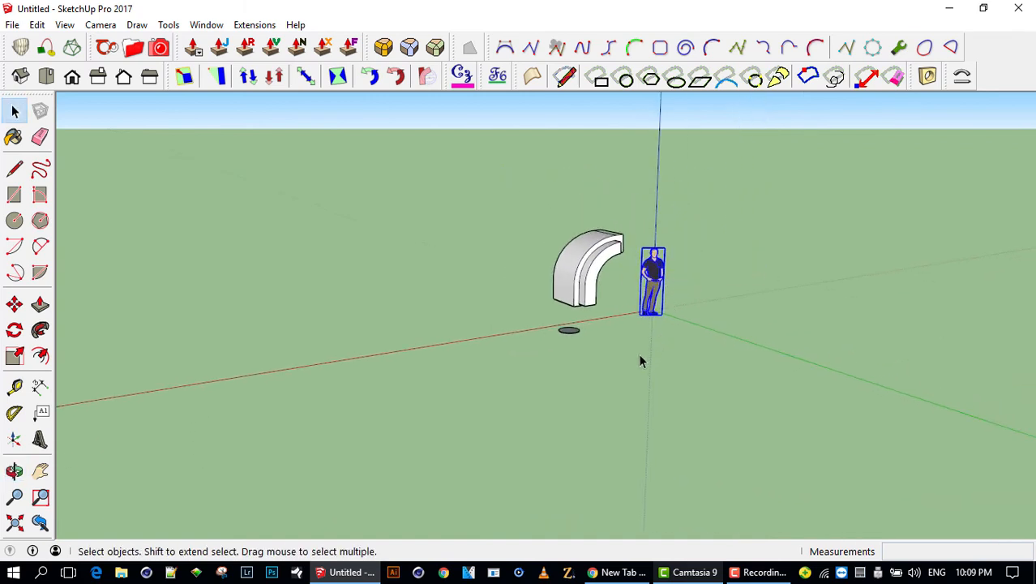
key("m")
left_click(280, 407)
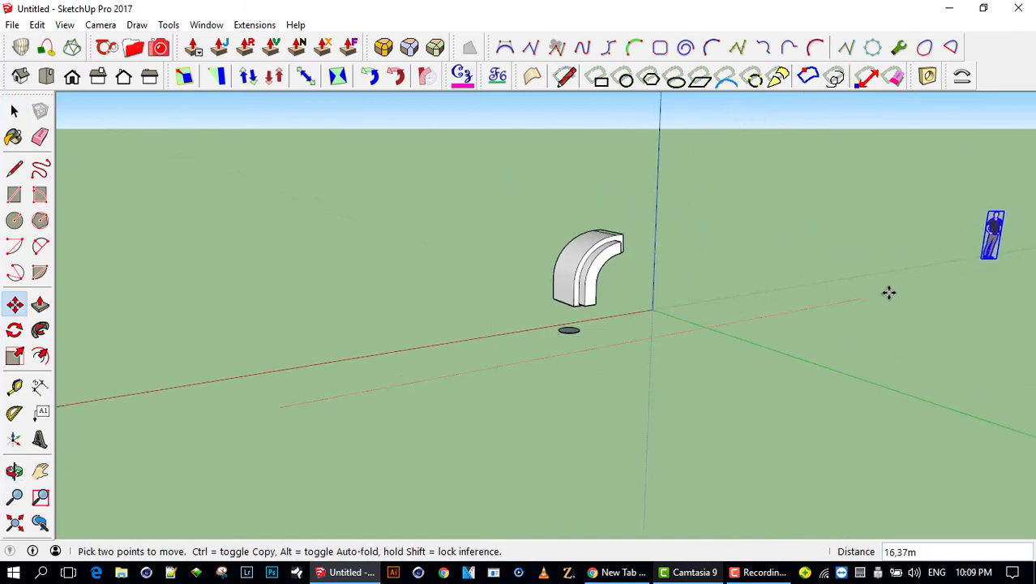
left_click(916, 287)
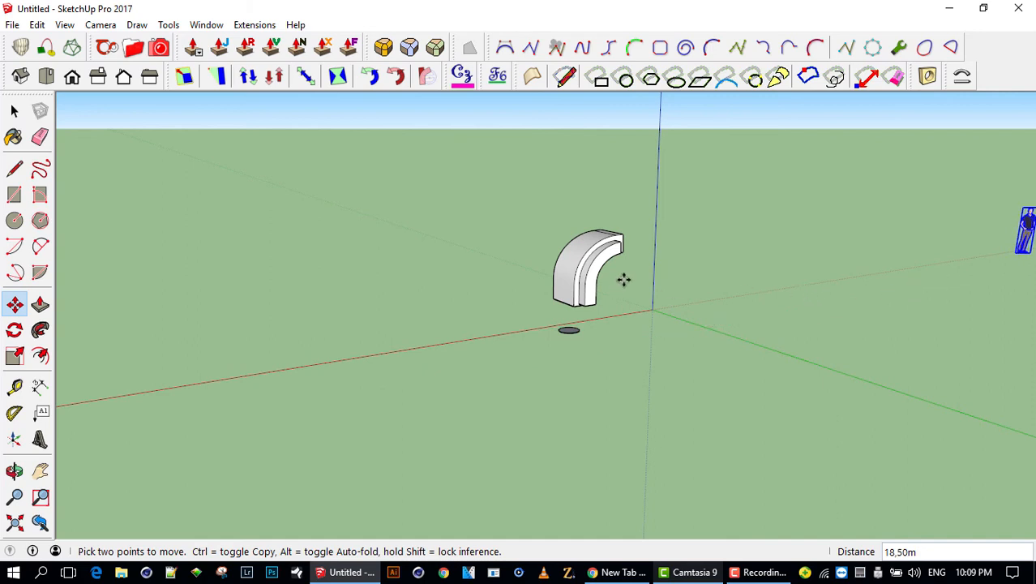
- View the bent group up close, and frame the relocated human figure with Zoom Selection
middle_click_drag(623, 280, 551, 301)
scroll(560, 295, "up", 5)
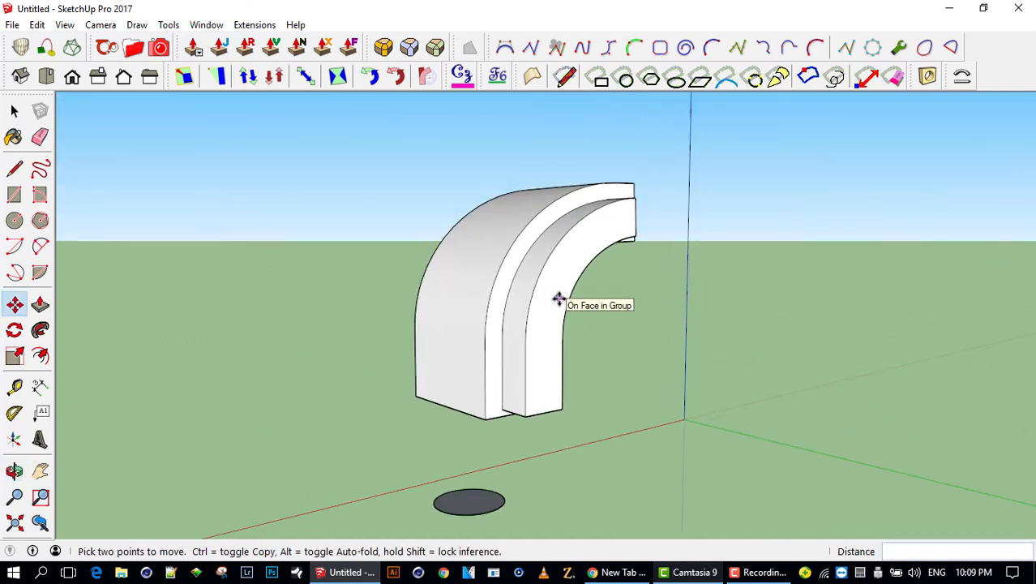
scroll(571, 292, "up", 3)
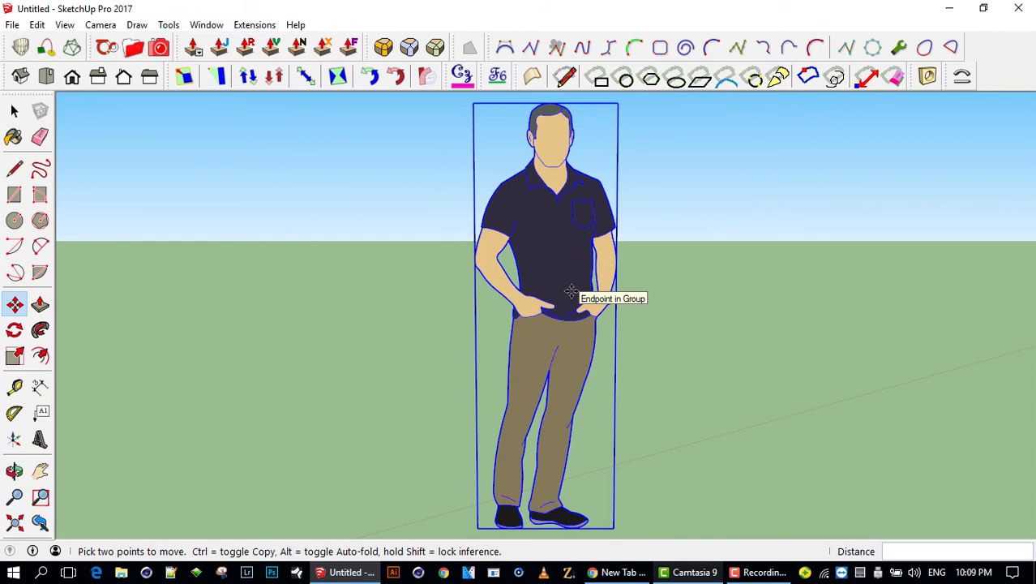
middle_click_drag(570, 292, 338, 259)
- Return to the Select tool, select the distant bent group, frame it with Zoom Selection, and inspect its stepped side
key("space")
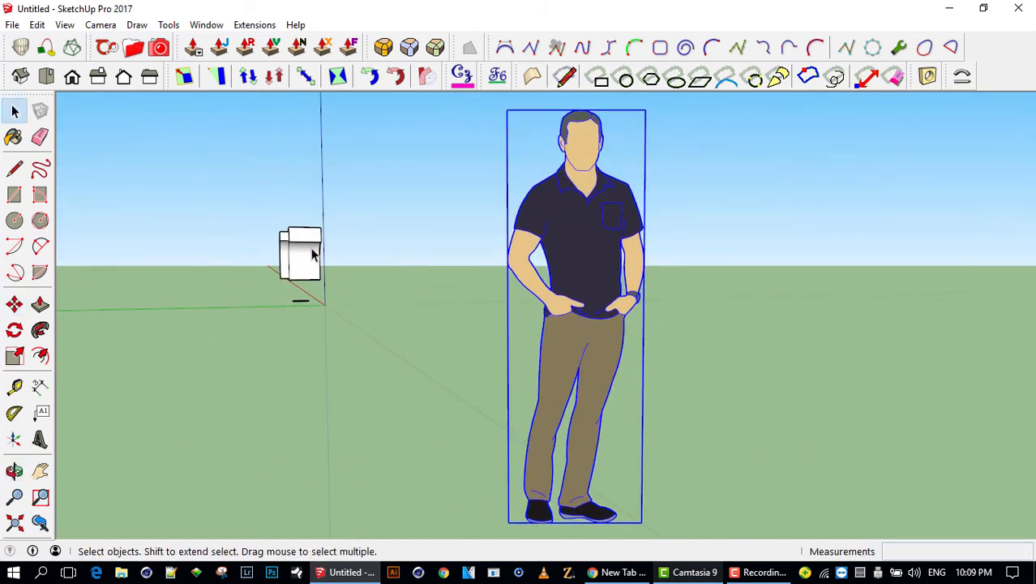
left_click(312, 250)
key("shift+z")
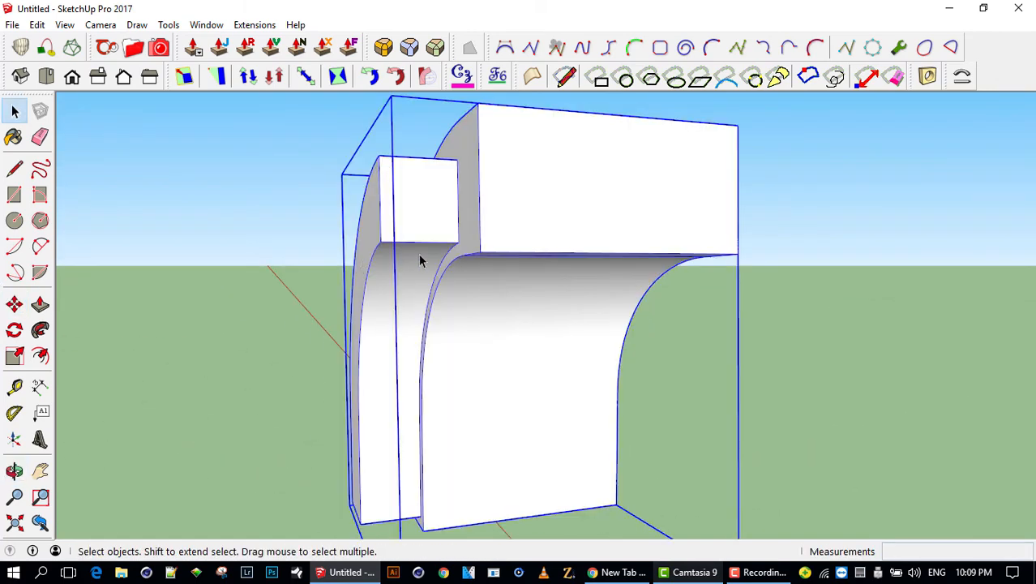
middle_click_drag(418, 253, 693, 306)
scroll(556, 322, "down", 3)
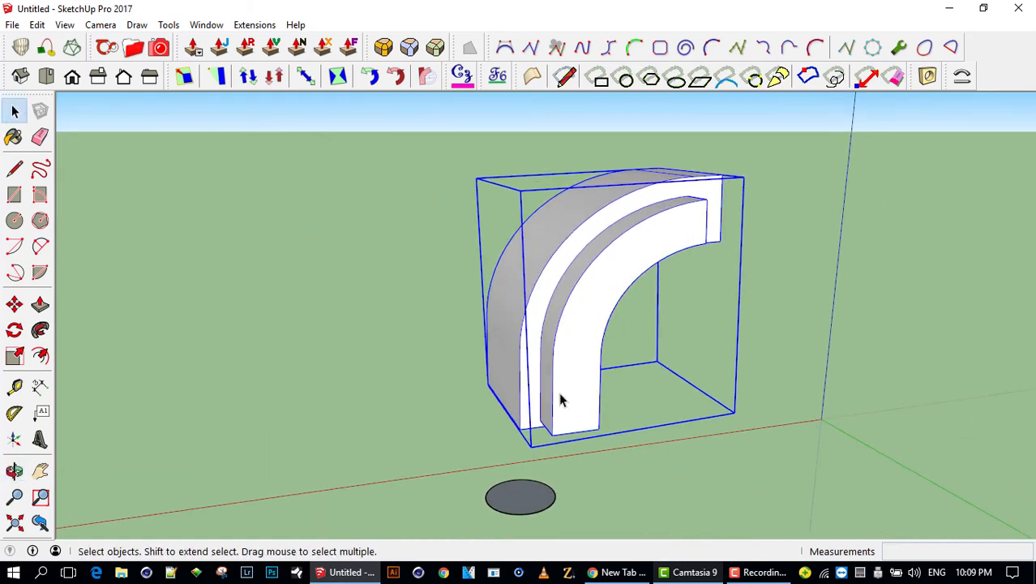
- Select the circular face on the ground, frame it with Zoom Selection, and bring the bent group back into view
left_click(533, 500)
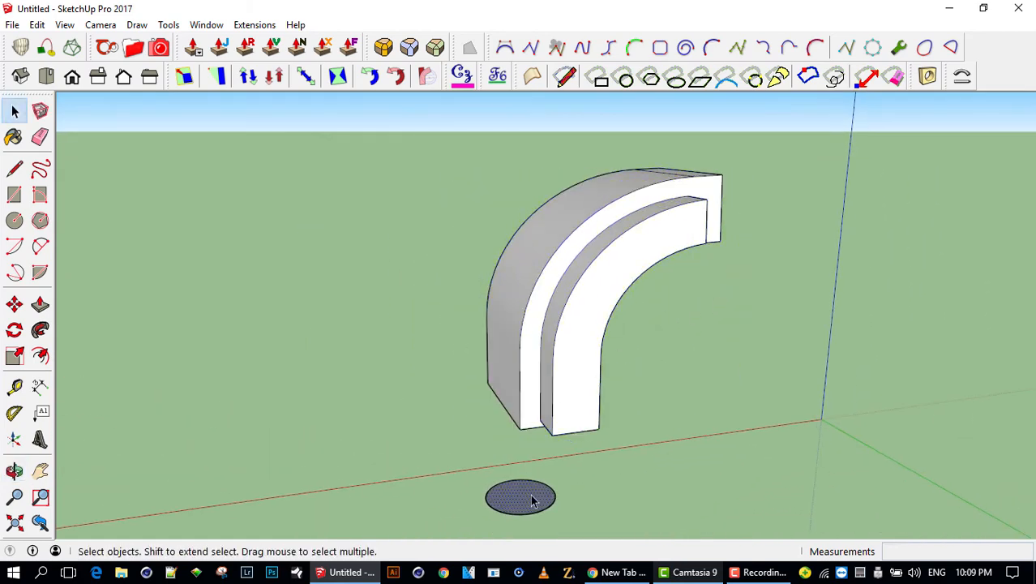
key("shift+z")
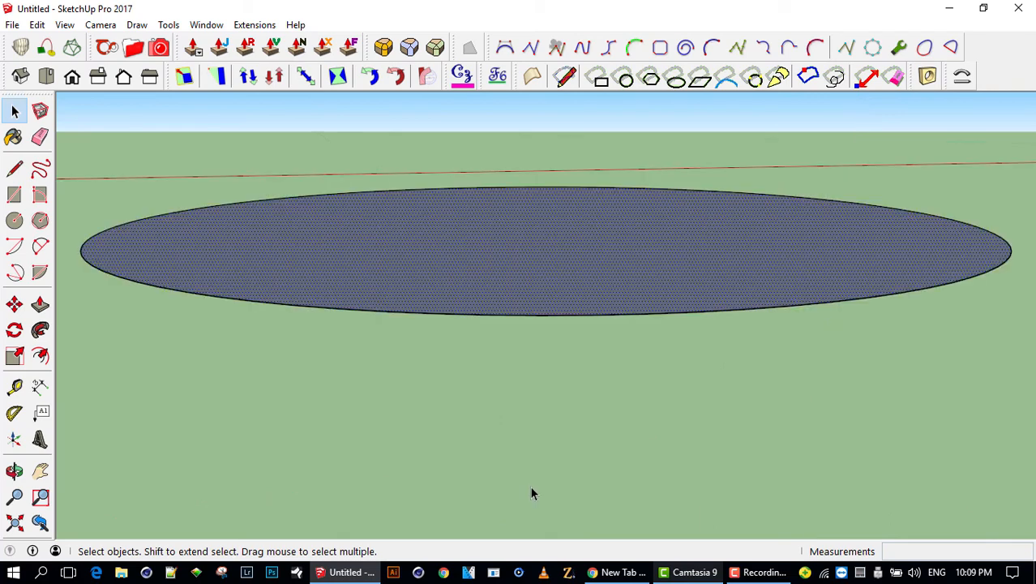
scroll(516, 381, "down", 10)
middle_click_drag(574, 184, 541, 357, "shift")
scroll(544, 330, "down", 2)
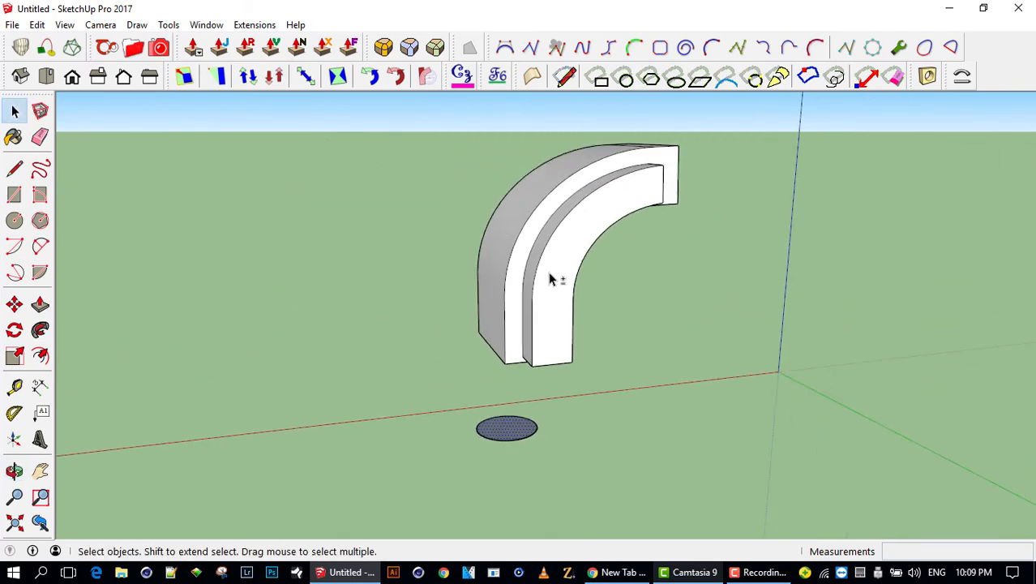
middle_click_drag(550, 279, 531, 322, "shift")
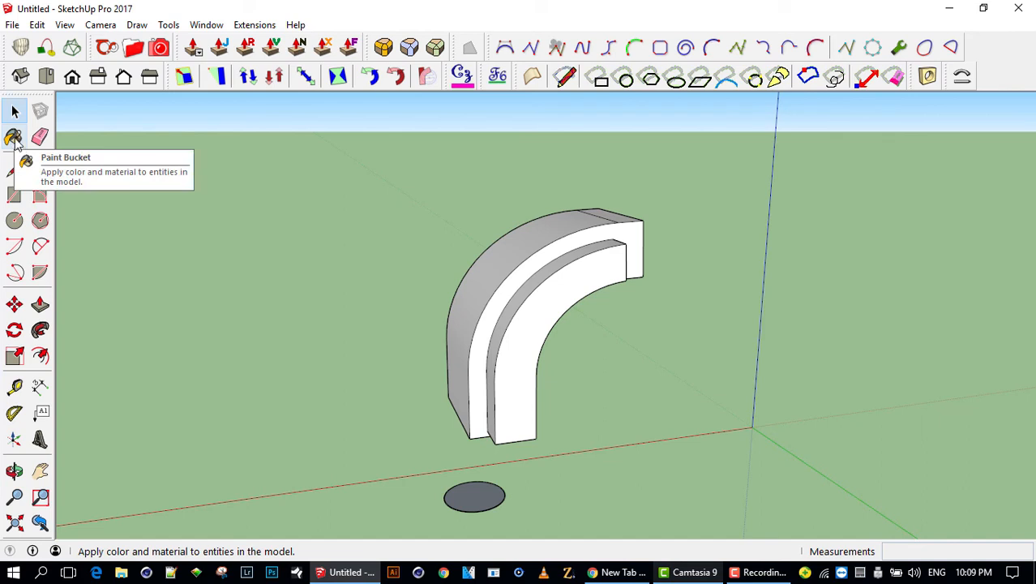
- Activate the Paint Bucket to show the materials, look through the Fredo Tools list, and exit ThruPaint
key("b")
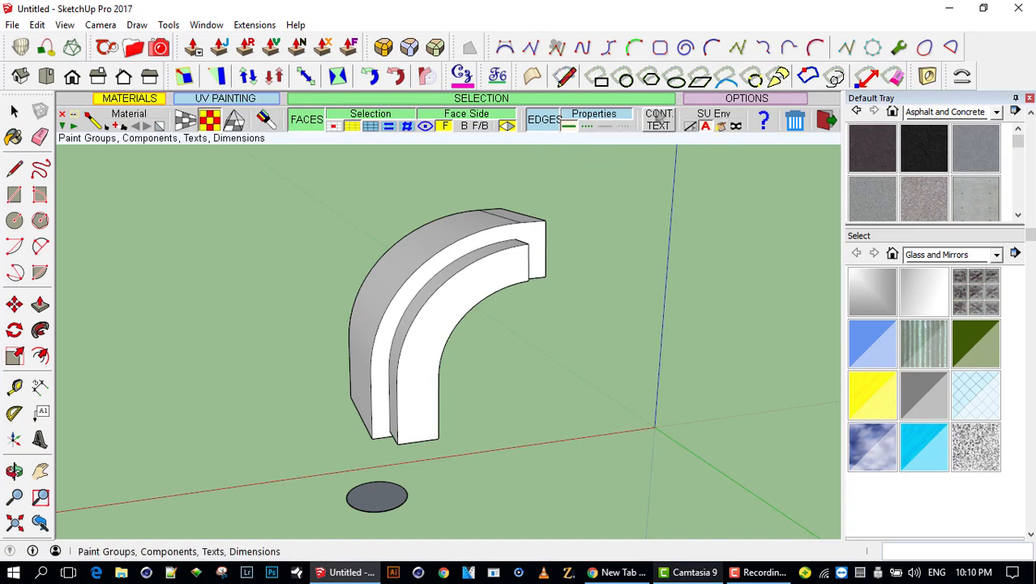
left_click(497, 75)
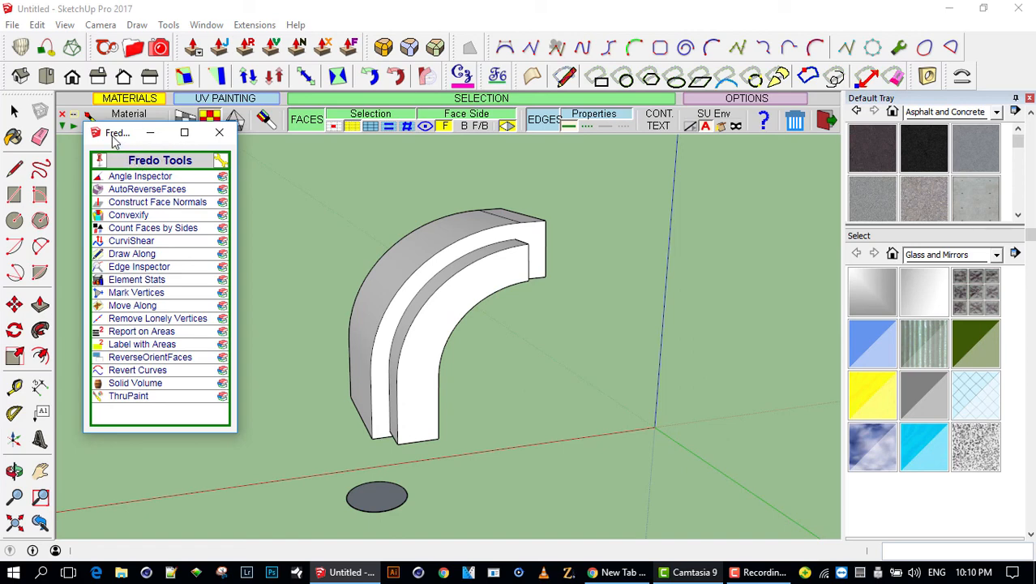
left_click_drag(114, 136, 107, 141)
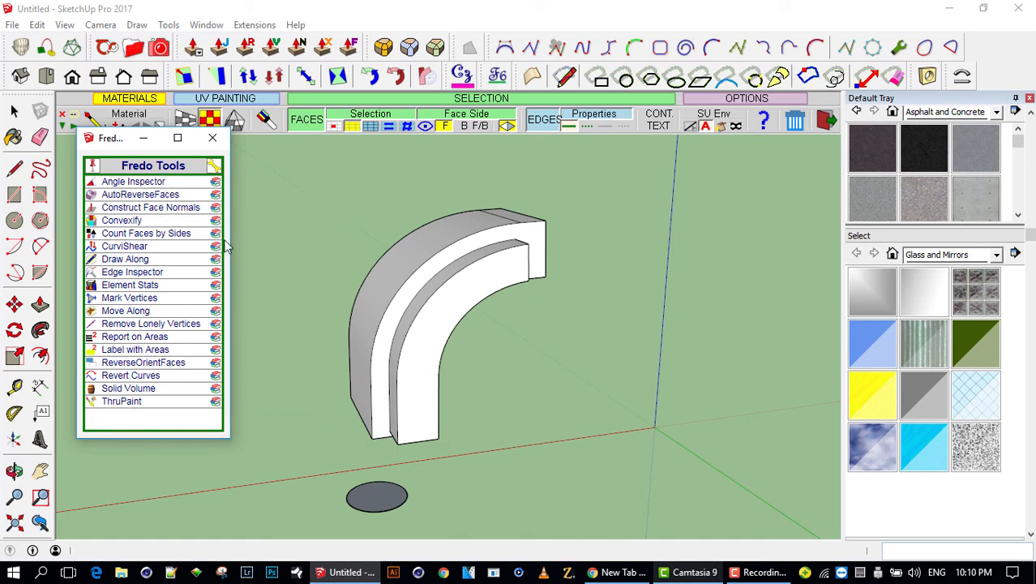
left_click(212, 138)
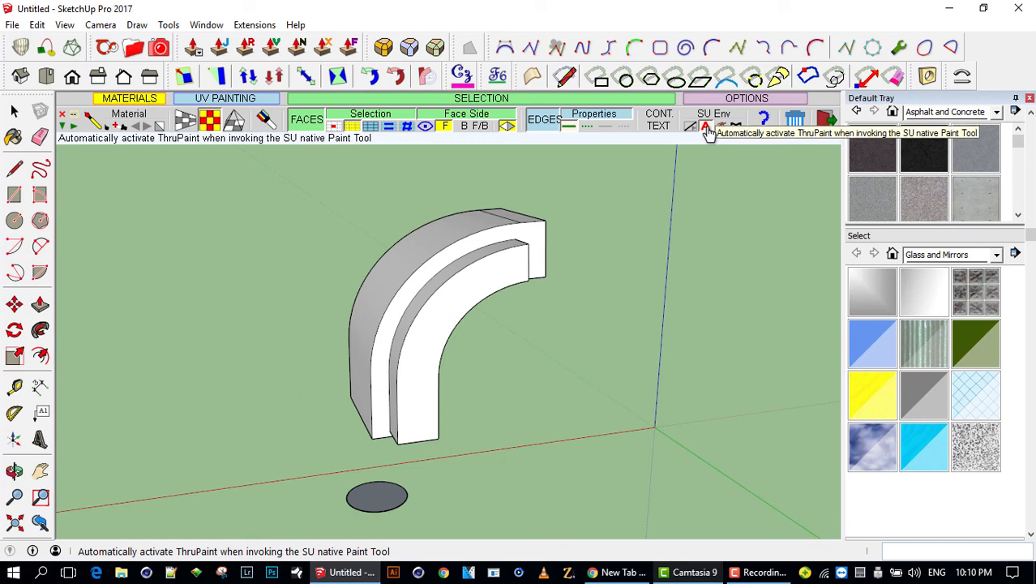
left_click(15, 138)
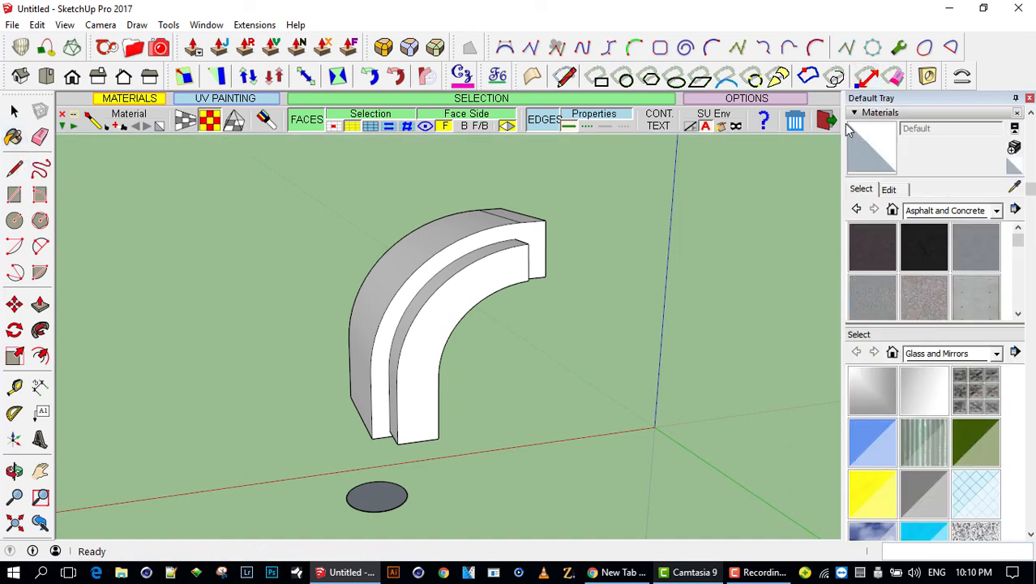
left_click(826, 120)
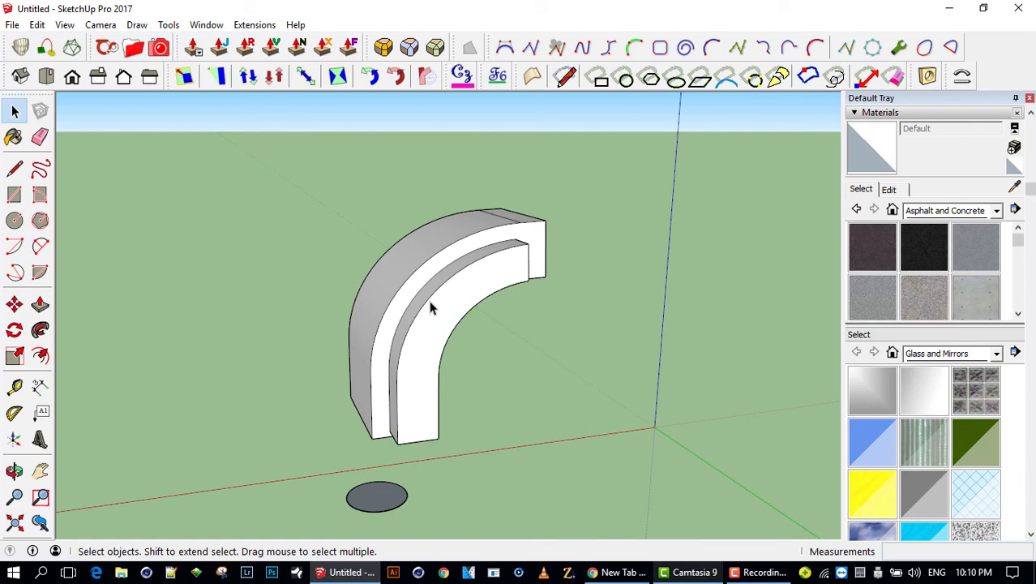
- Copy the bent group along the red axis past the origin
left_click(412, 328)
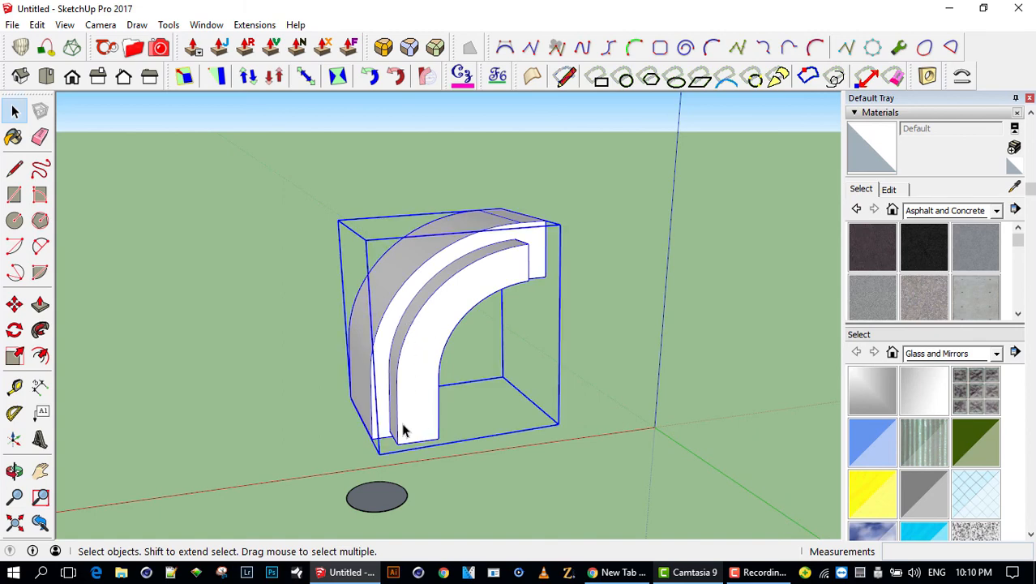
key("m")
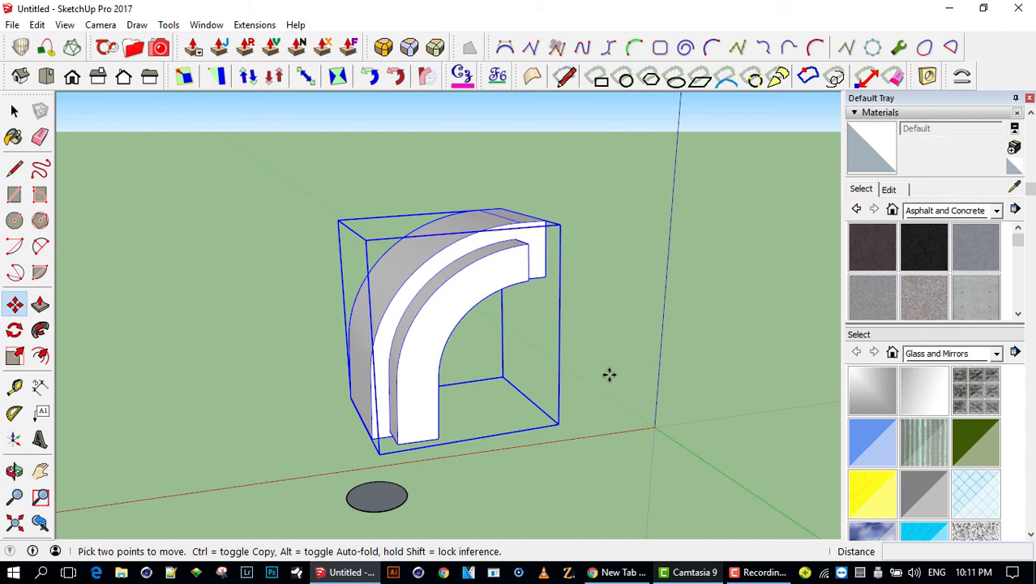
key("ctrl")
left_click(377, 455)
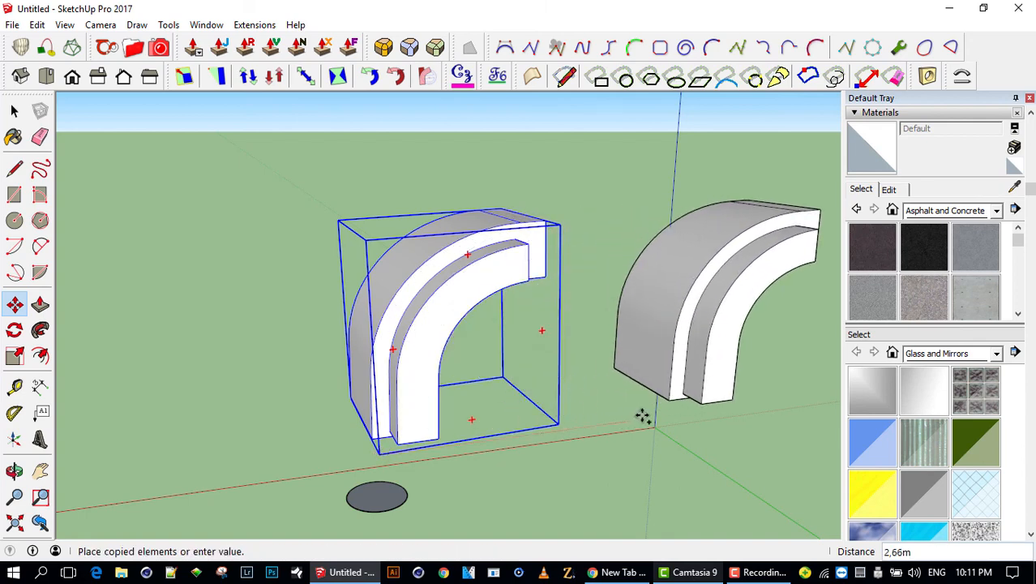
left_click(690, 408)
middle_click_drag(694, 363, 462, 374)
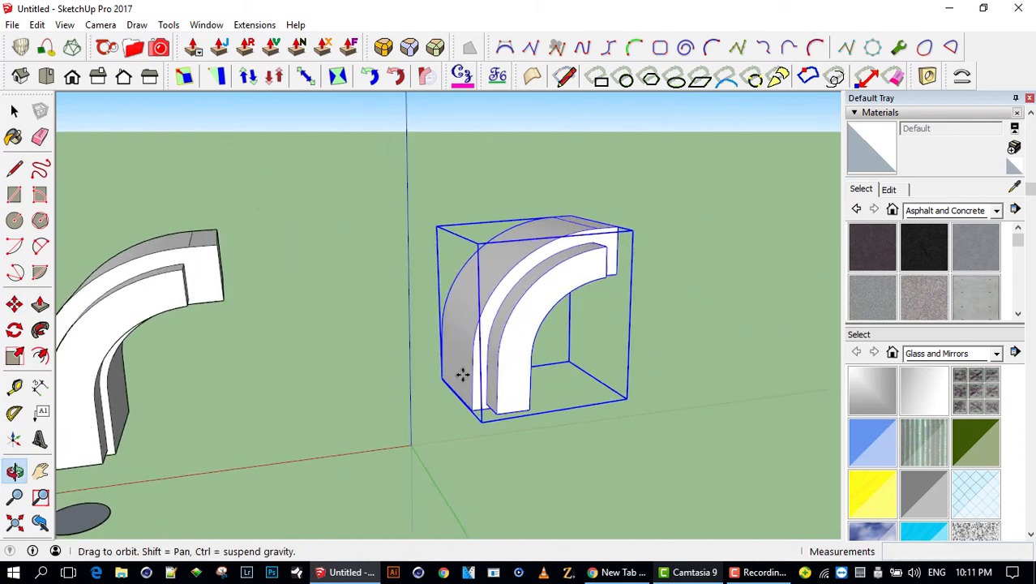
scroll(462, 371, "down", 3)
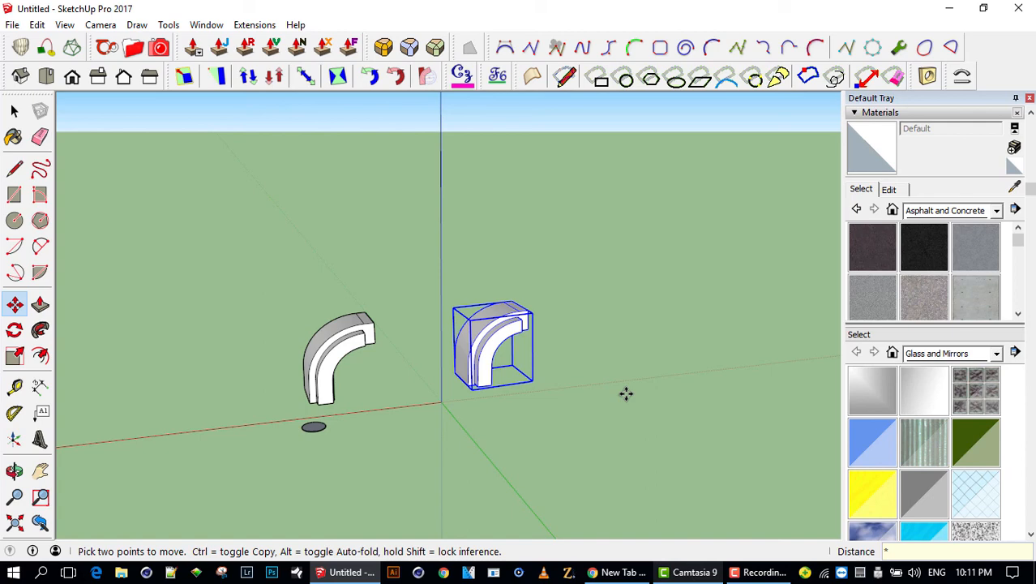
- Multiply the copy into a linear array with *2 and with *4, and undo the copies
type("2")
key("Return")
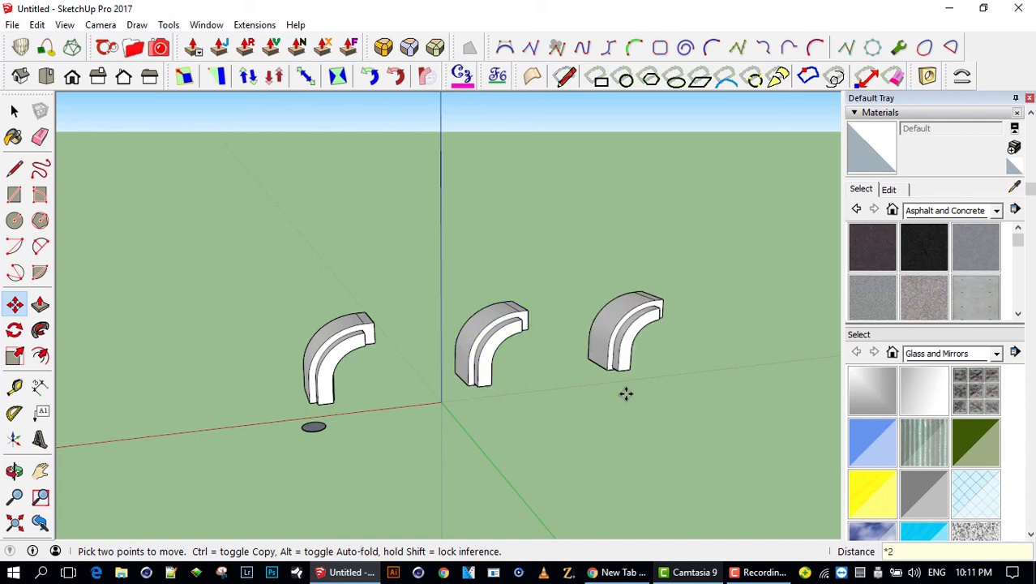
type("*4")
key("Return")
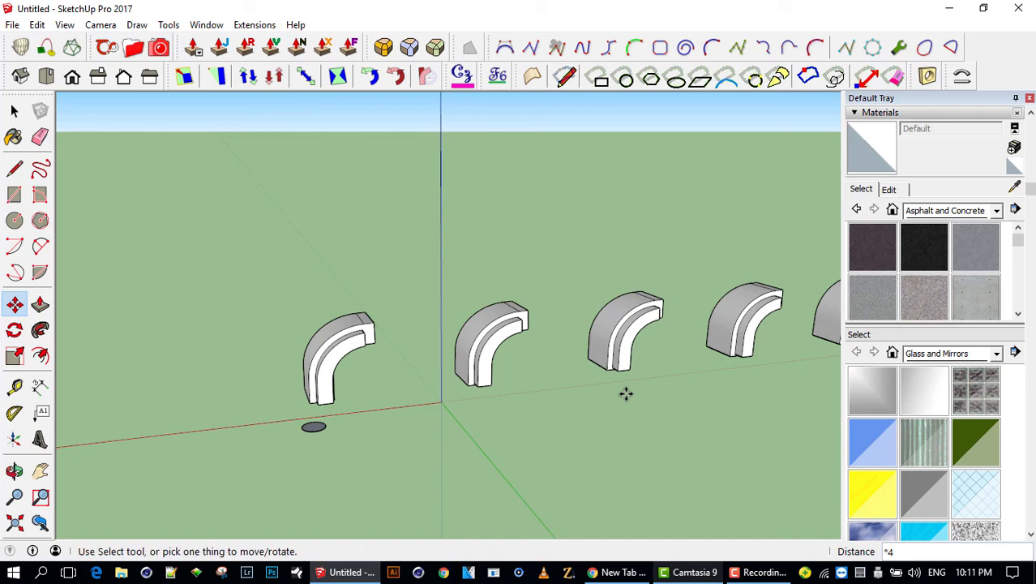
key("ctrl+z")
- Copy the original bent group about 10.70 m along the red axis
key("space")
left_click(334, 369)
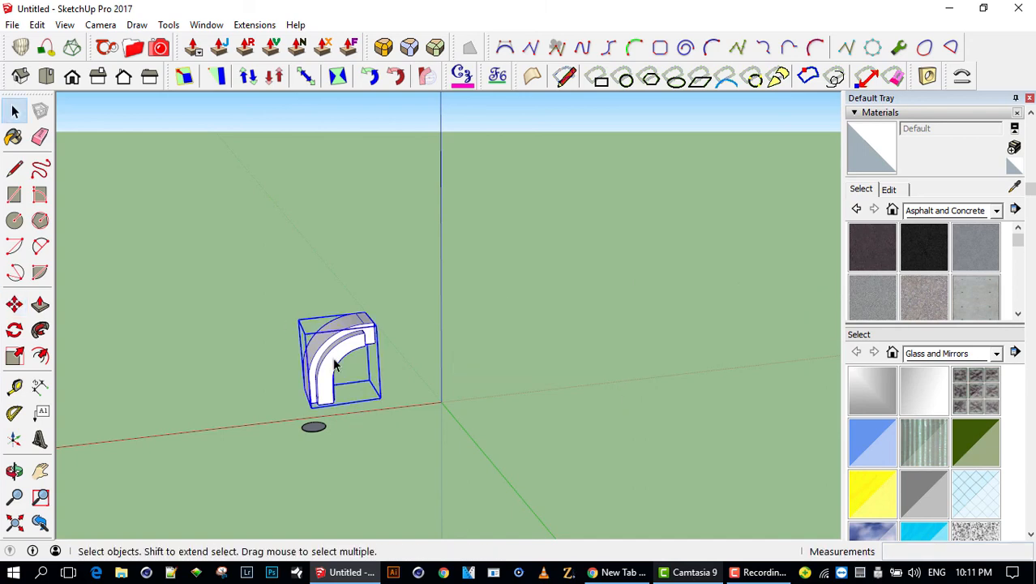
key("m")
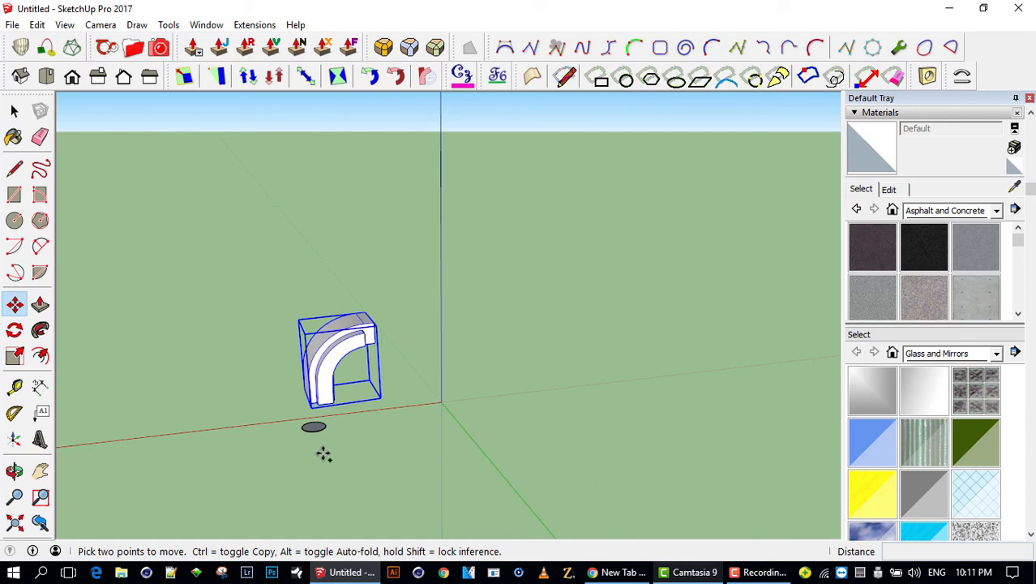
key("ctrl")
left_click(323, 454)
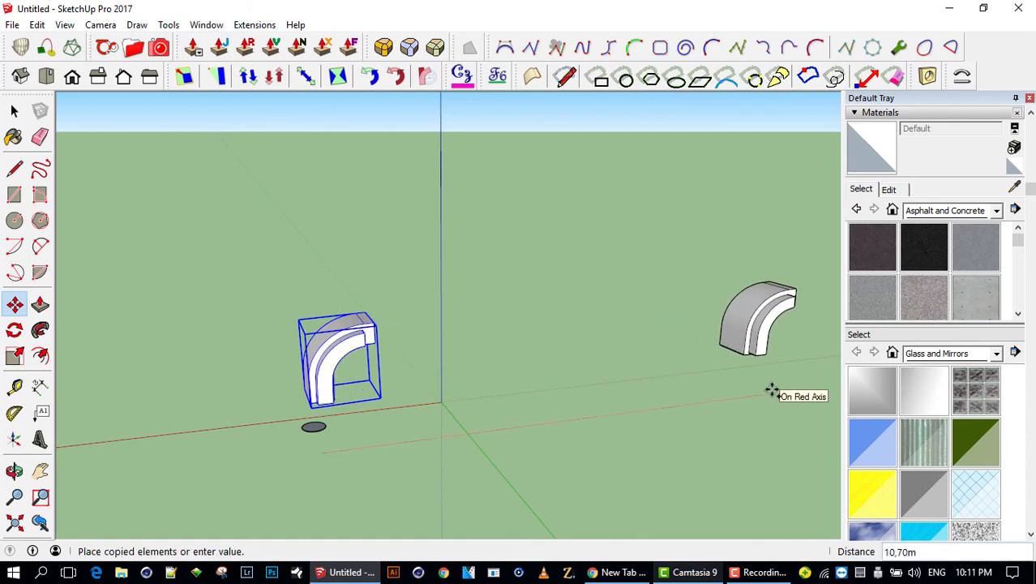
left_click(772, 390)
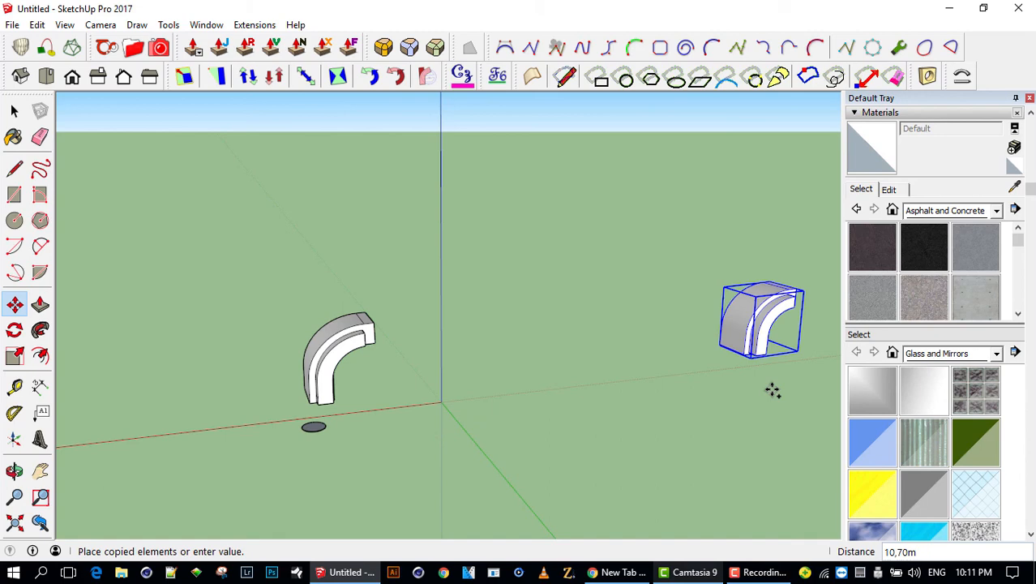
- Distribute copies evenly between the original and the far copy with /3, and change the division to /5
type("/3")
key("Return")
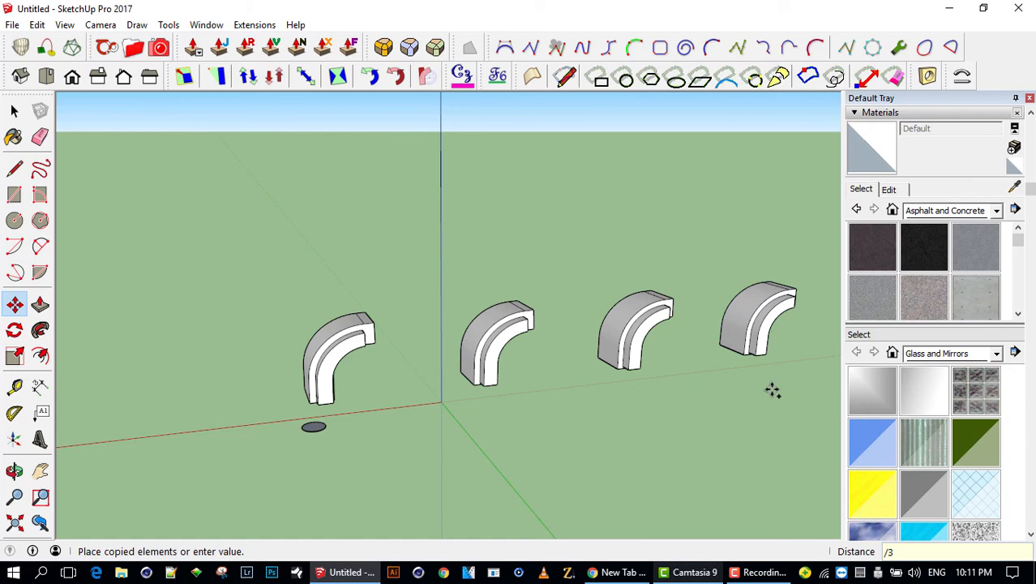
type("/5")
key("Return")
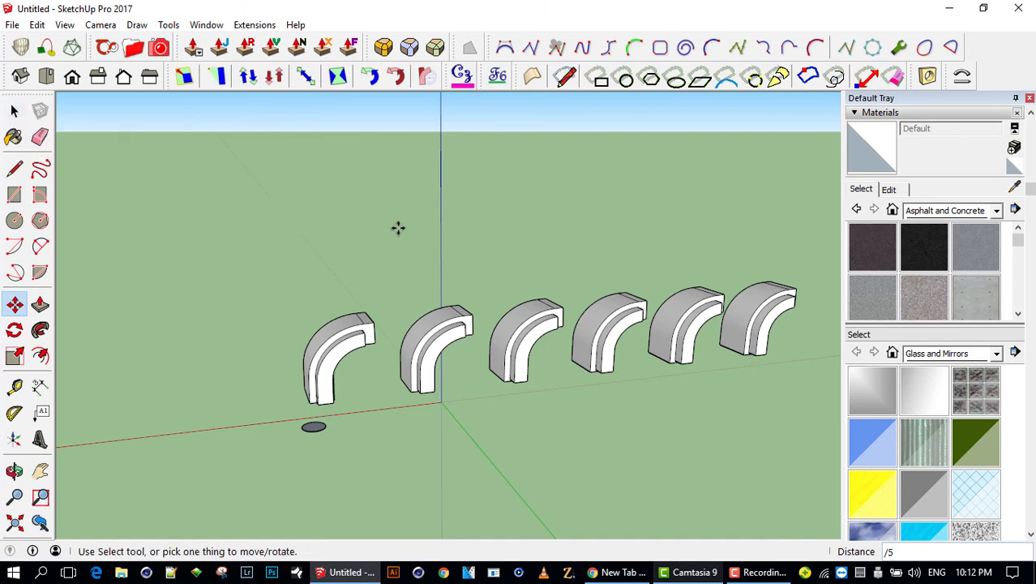
key("space")
middle_click_drag(520, 252, 322, 251)
scroll(557, 297, "up", 3)
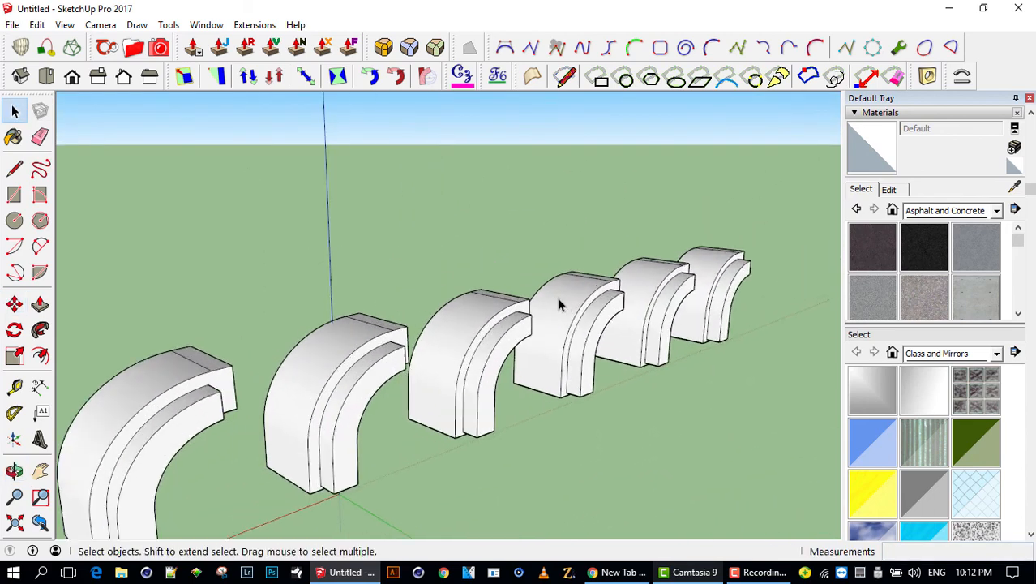
middle_click_drag(557, 297, 458, 331)
scroll(473, 302, "down", 3)
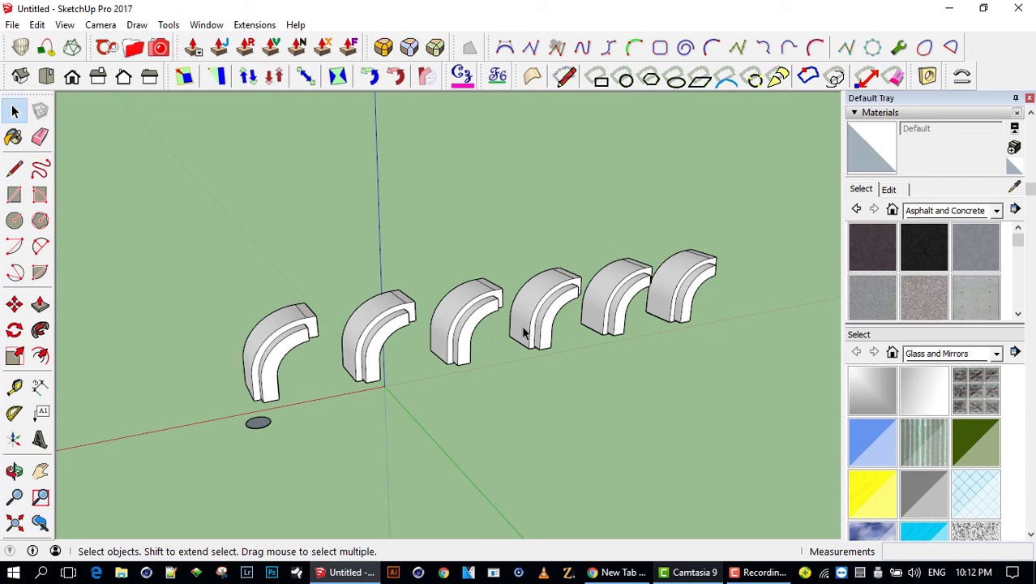
- Rotate the original bent group about 45 degrees around its base, tilting it away from the row of copies
scroll(250, 351, "up", 4)
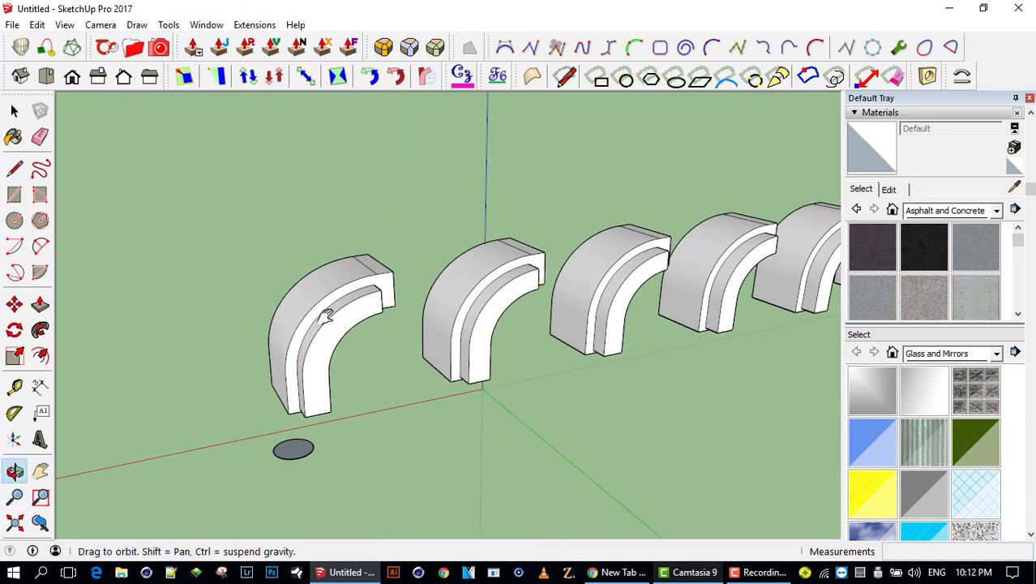
key("q")
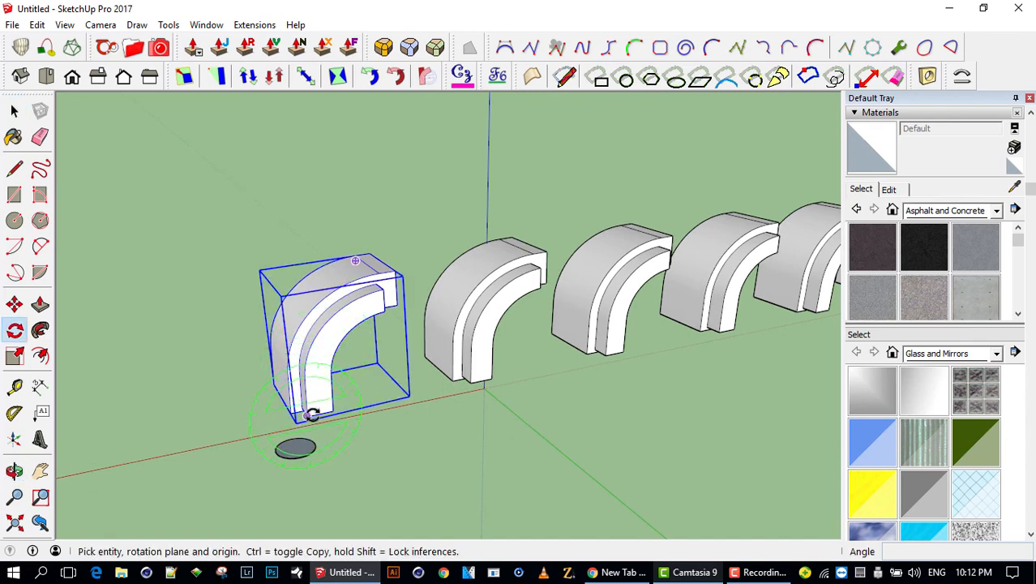
left_click(307, 347)
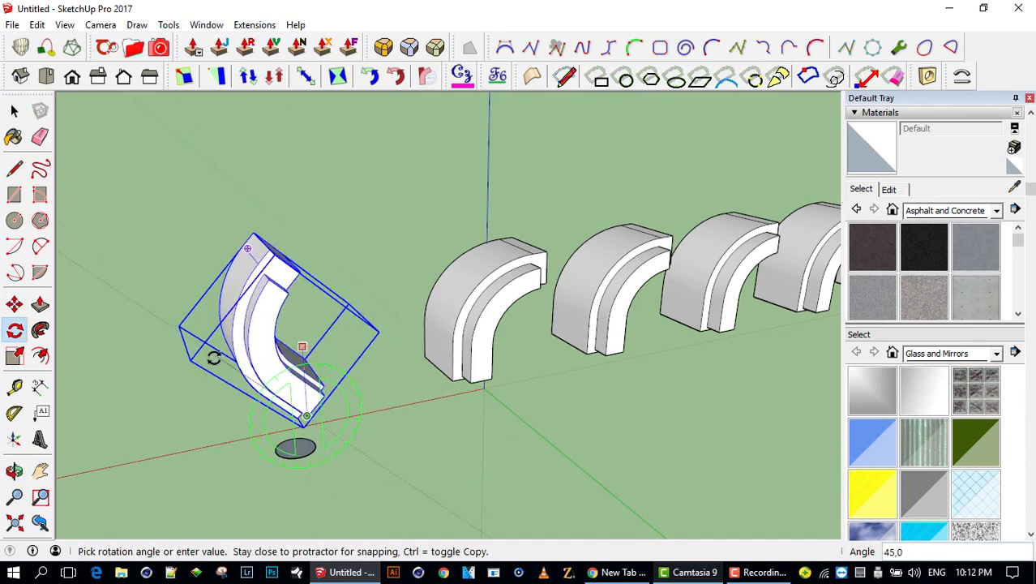
left_click(215, 352)
- Bend the rotated group with Radial Bending (Free) by about 43.4 degrees, starting from the midpoint of its lower end
key("b")
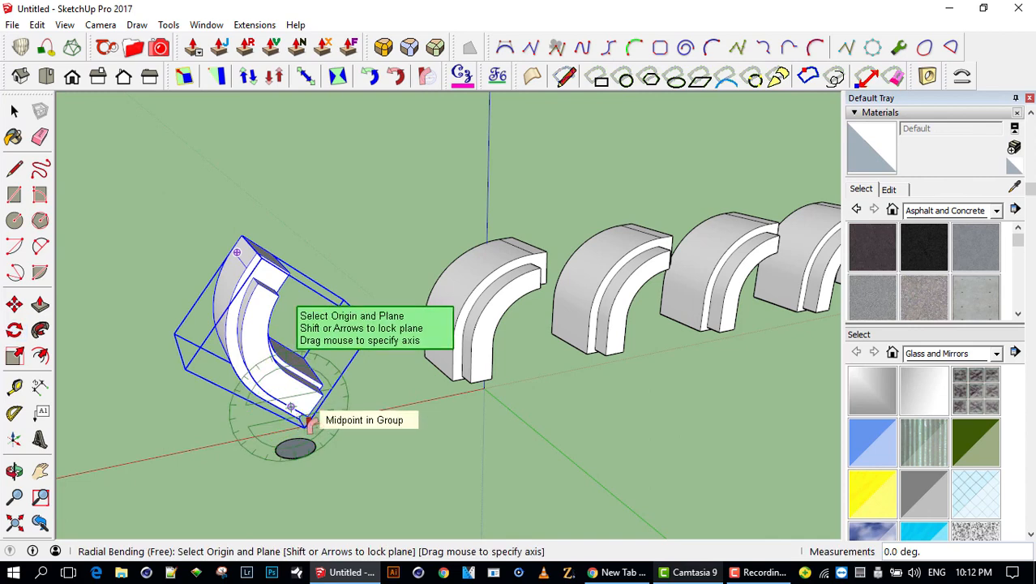
left_click(321, 395)
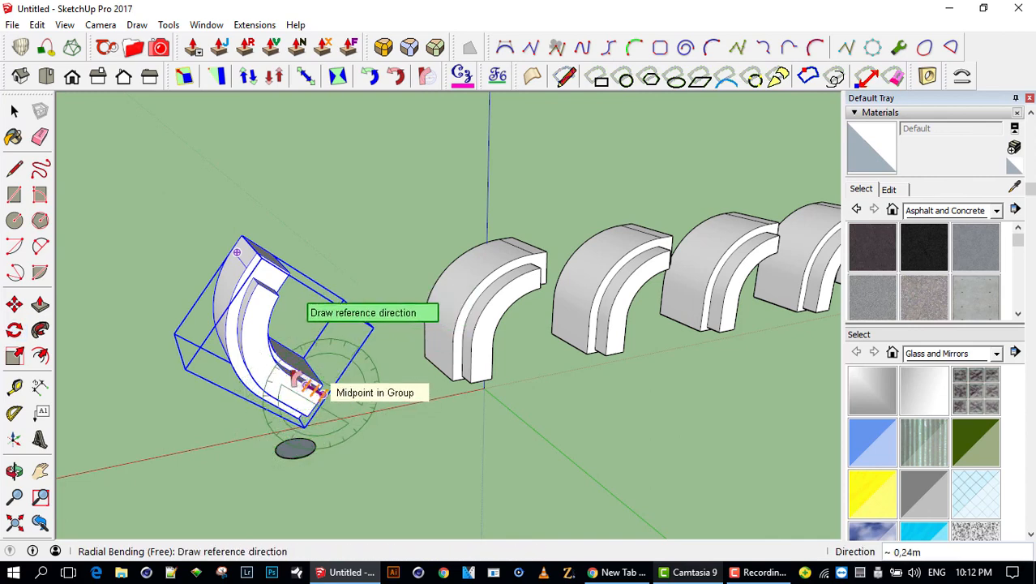
left_click(274, 357)
left_click(172, 414)
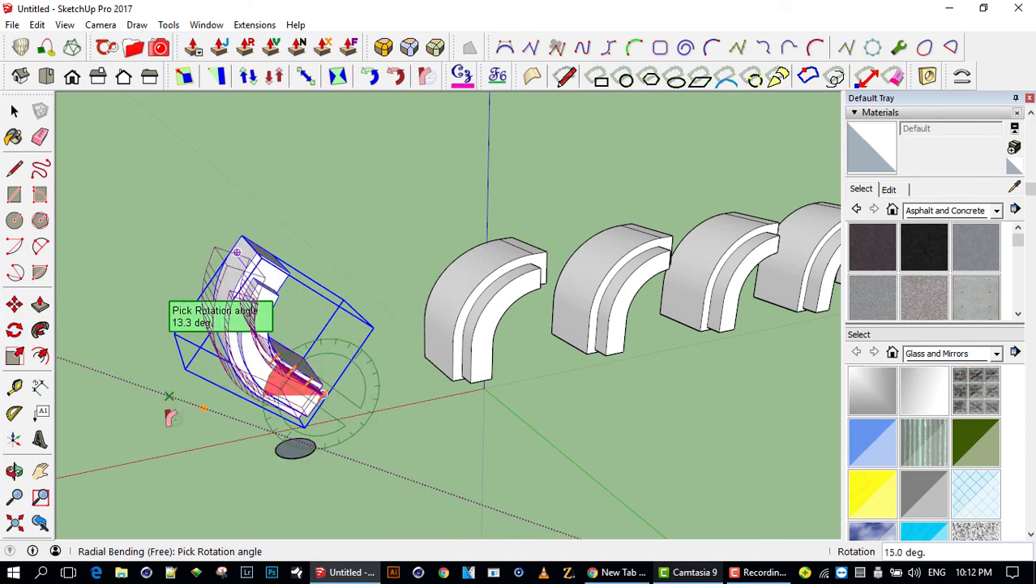
left_click(156, 474)
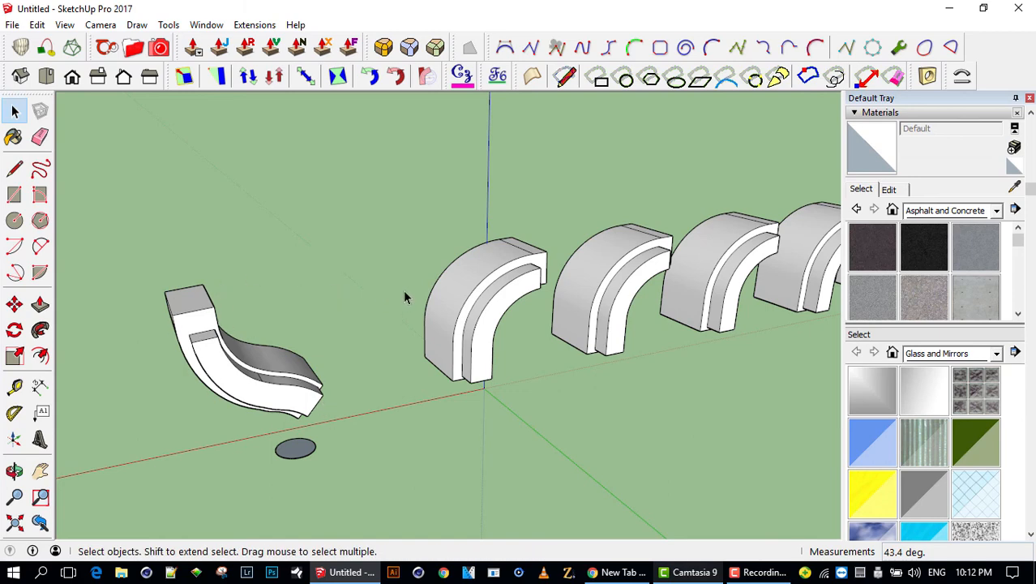
- Show the row of bent groups in the Right standard view
middle_click_drag(520, 279, 473, 272)
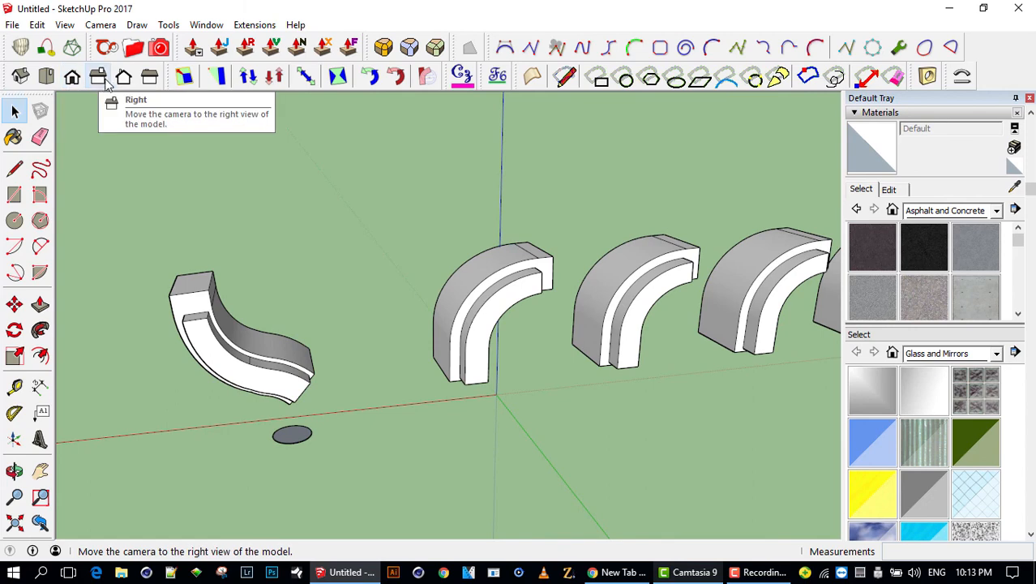
left_click(104, 80)
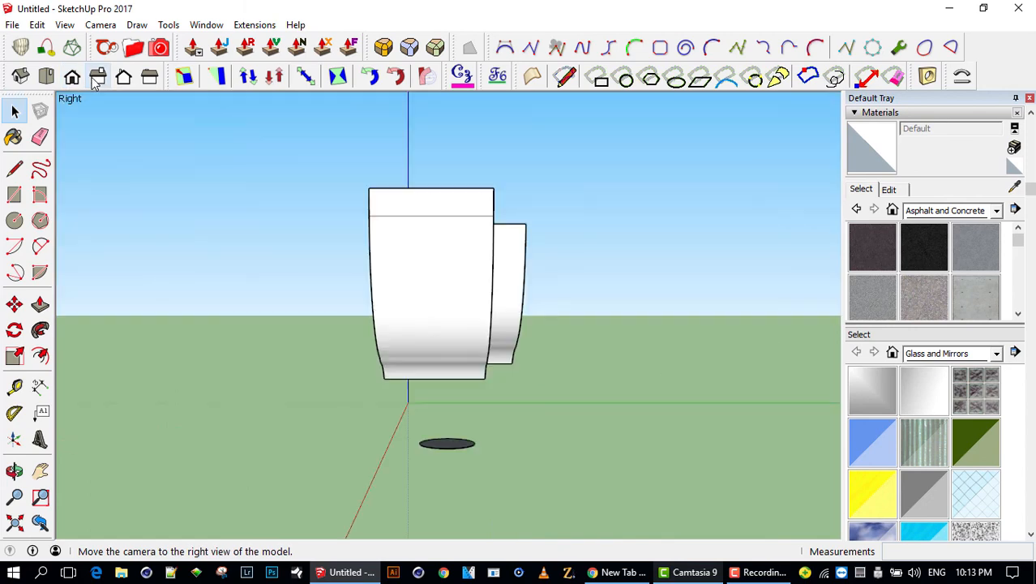
scroll(478, 316, "up", 5)
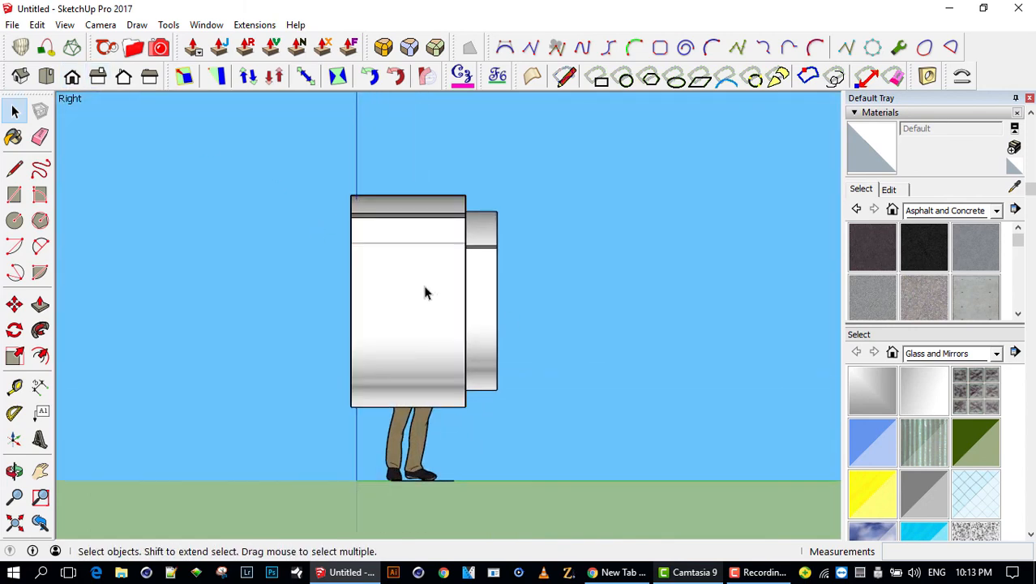
- Switch the Right view to perspective projection and examine the row of bent groups from an oblique angle
scroll(425, 287, "up", 4)
key("v")
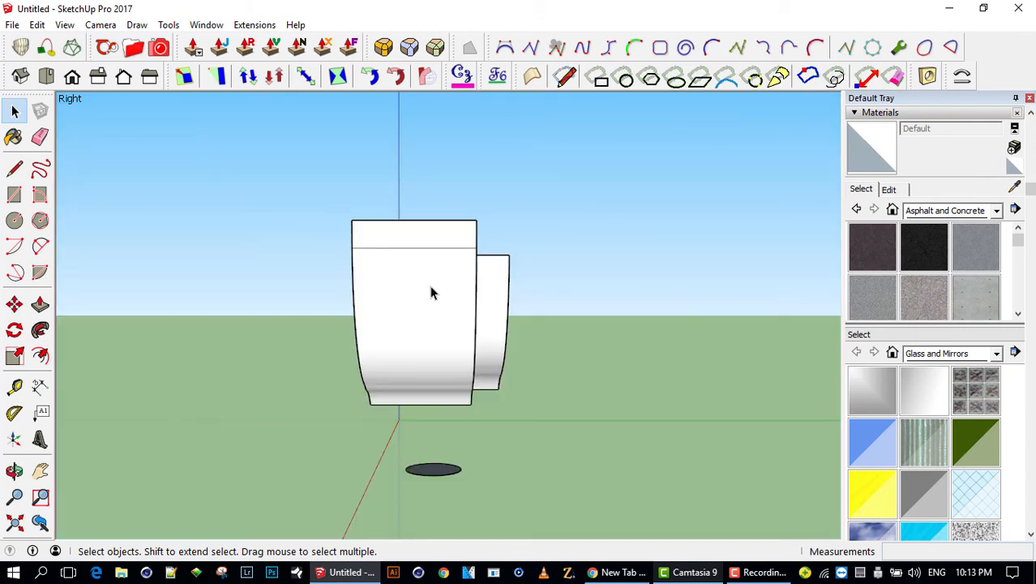
middle_click_drag(431, 294, 362, 332)
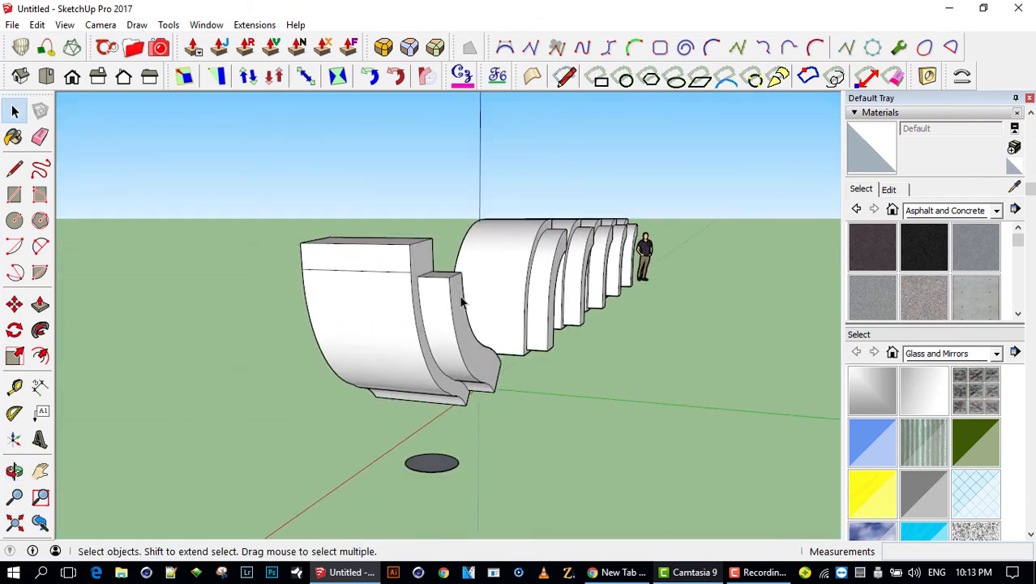
scroll(462, 301, "down", 3)
scroll(464, 303, "up", 3)
scroll(465, 301, "down", 3)
scroll(465, 302, "up", 3)
middle_click_drag(465, 301, 448, 235)
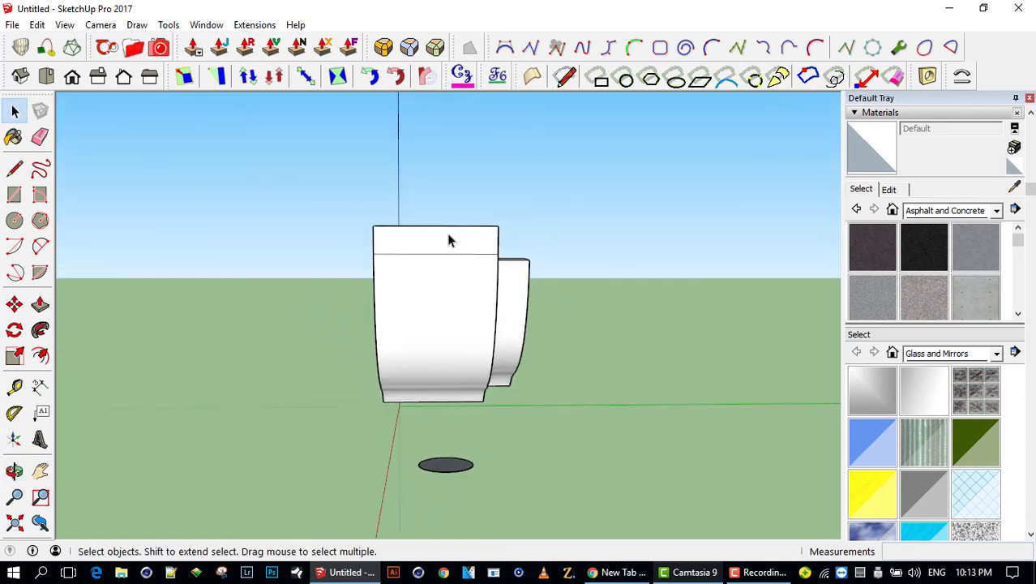
- Return to the Right standard view and show the bent groups in parallel projection at close range
left_click(99, 75)
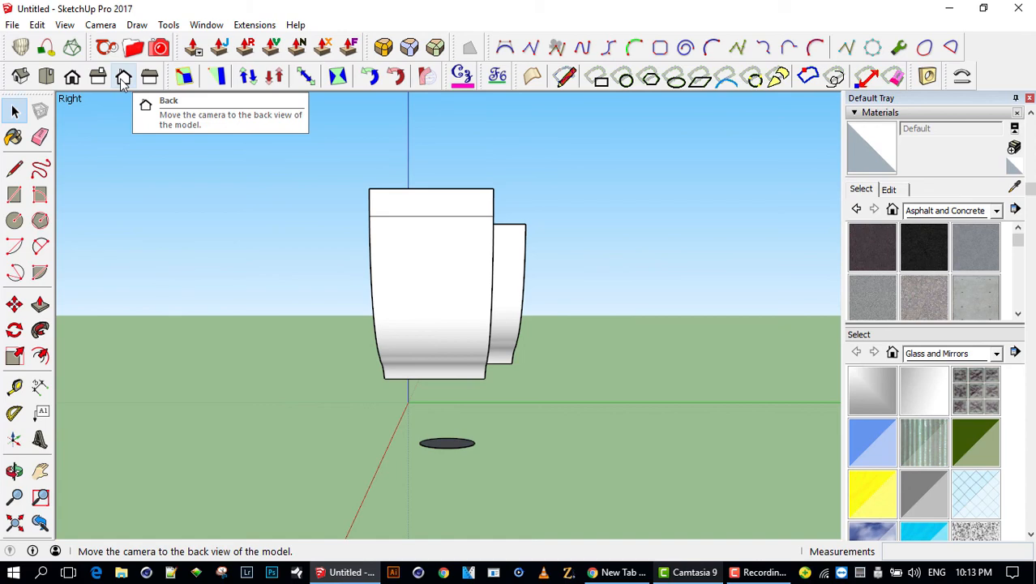
key("v")
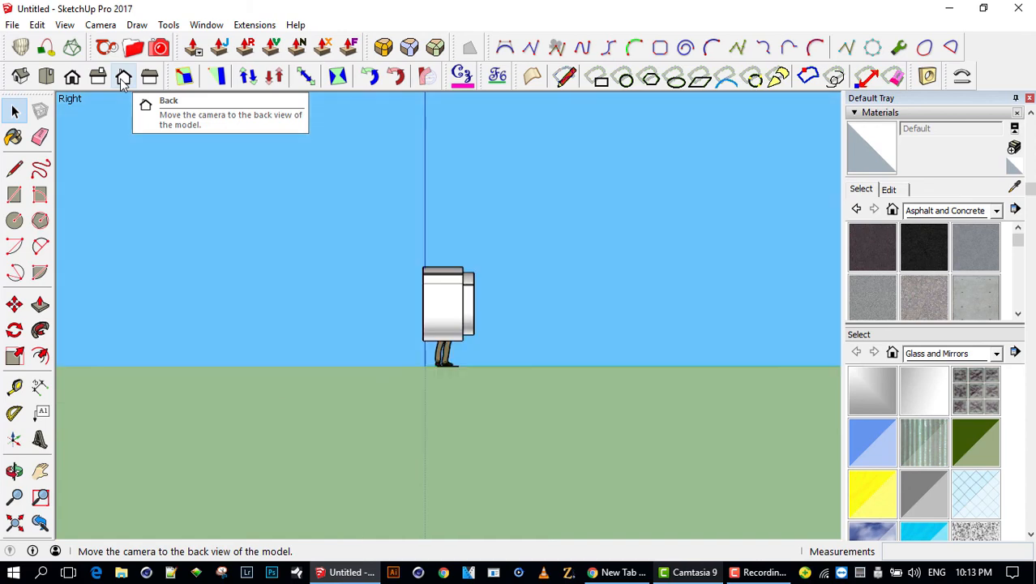
scroll(362, 316, "up", 2)
scroll(571, 301, "up", 2)
scroll(476, 297, "up", 1)
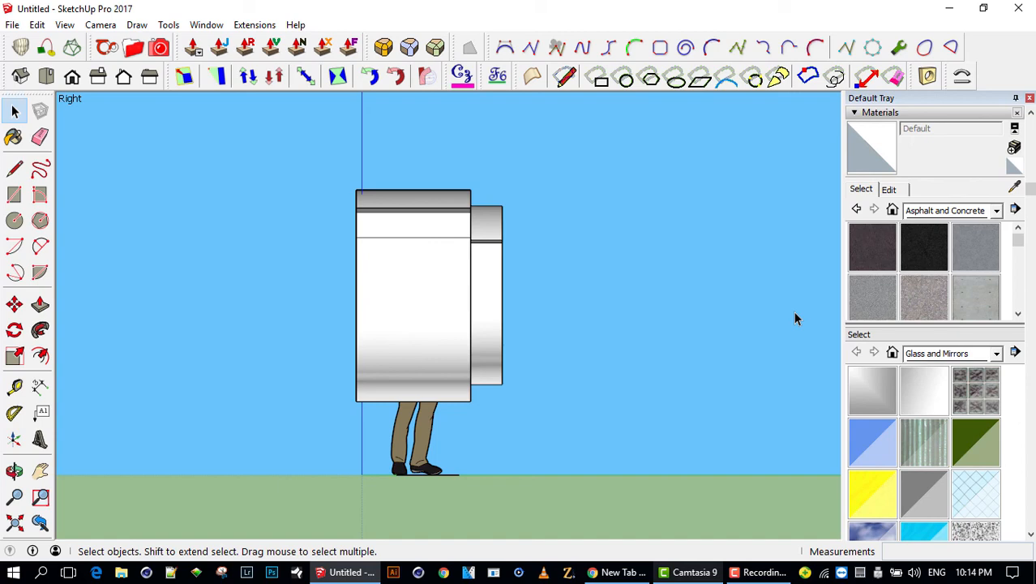
- Inspect the row of bent copies together with the tilted group from several oblique angles
left_click(22, 116)
middle_click_drag(444, 220, 508, 224)
scroll(511, 212, "down", 2)
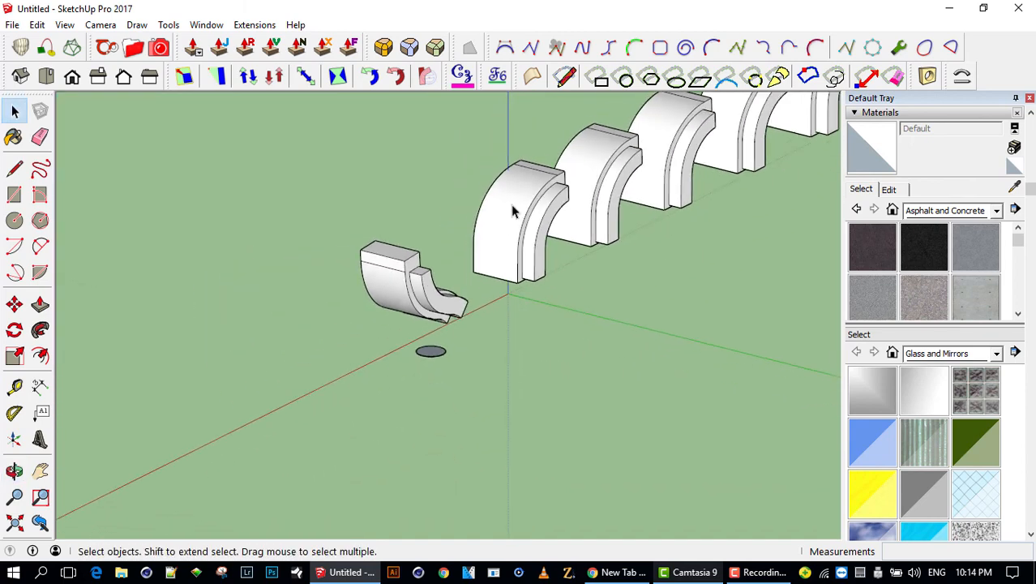
scroll(545, 180, "up", 3)
middle_click_drag(551, 176, 445, 287)
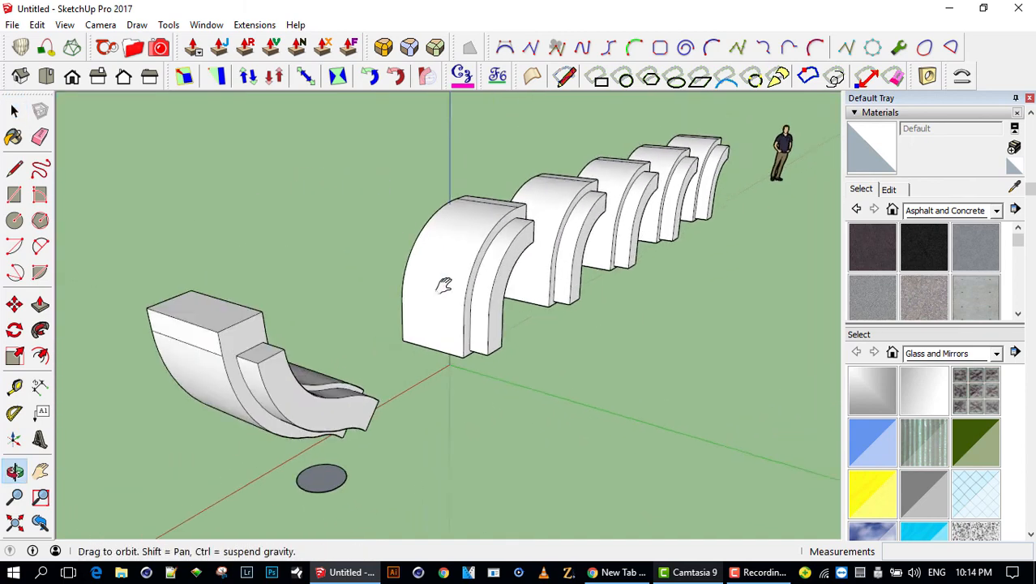
scroll(446, 285, "down", 2)
mouse_move(557, 261)
middle_mouse_down()
mouse_move(494, 284)
mouse_move(657, 261)
mouse_move(563, 266)
middle_mouse_up()
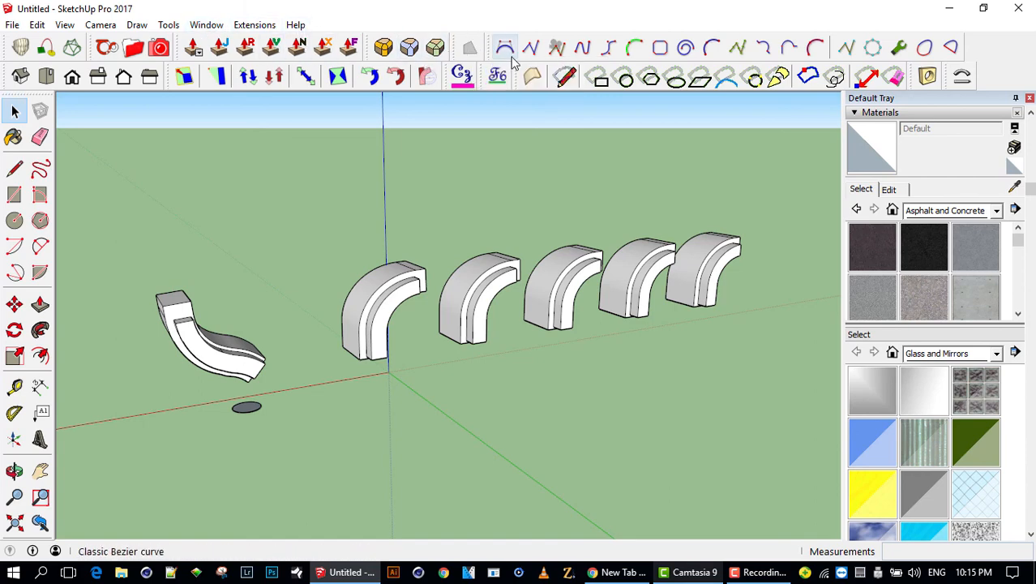
- Look through the installed extensions and the SketchUcation plugin and extension management commands
left_click(261, 27)
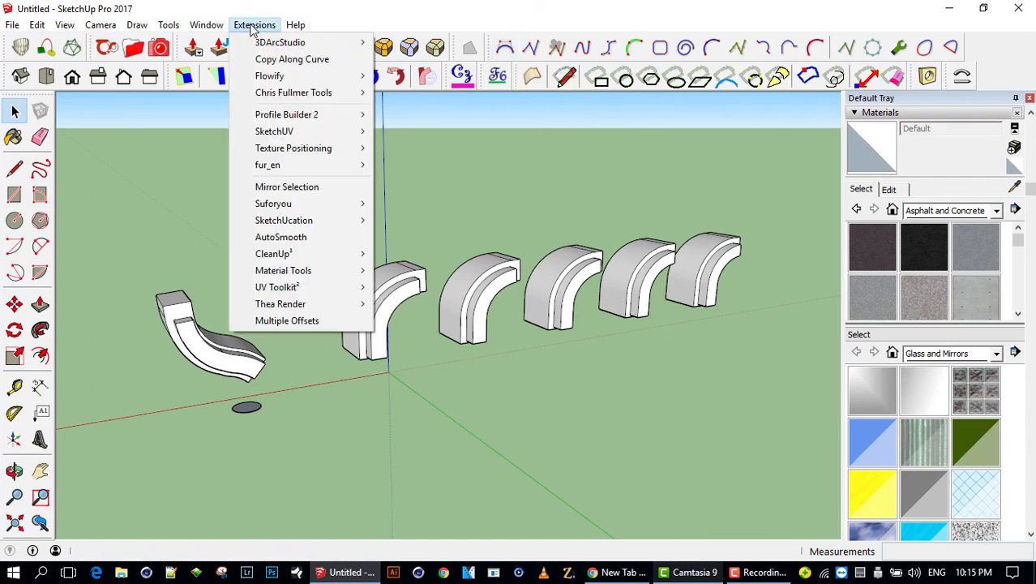
mouse_move(321, 227)
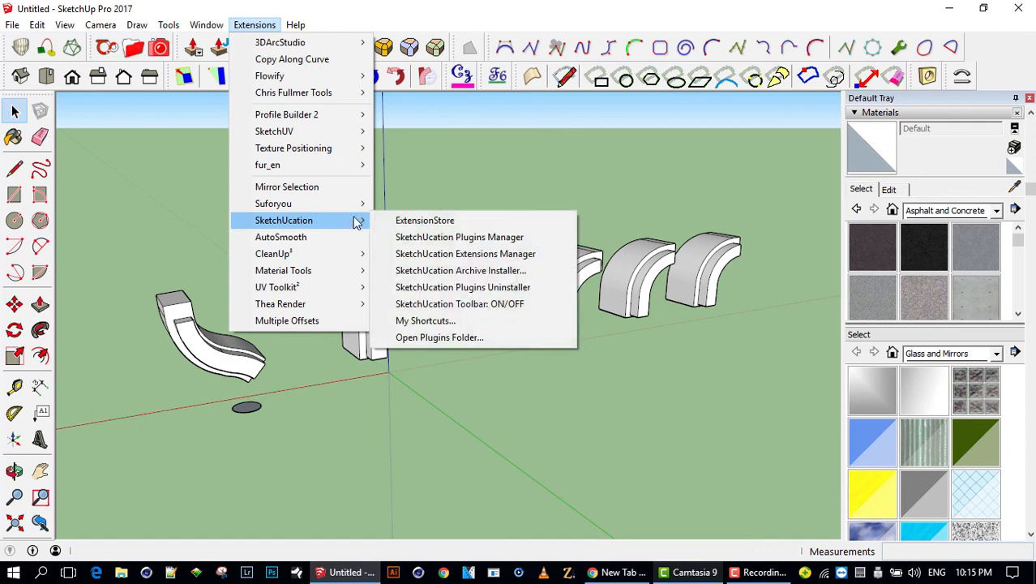
left_click(475, 21)
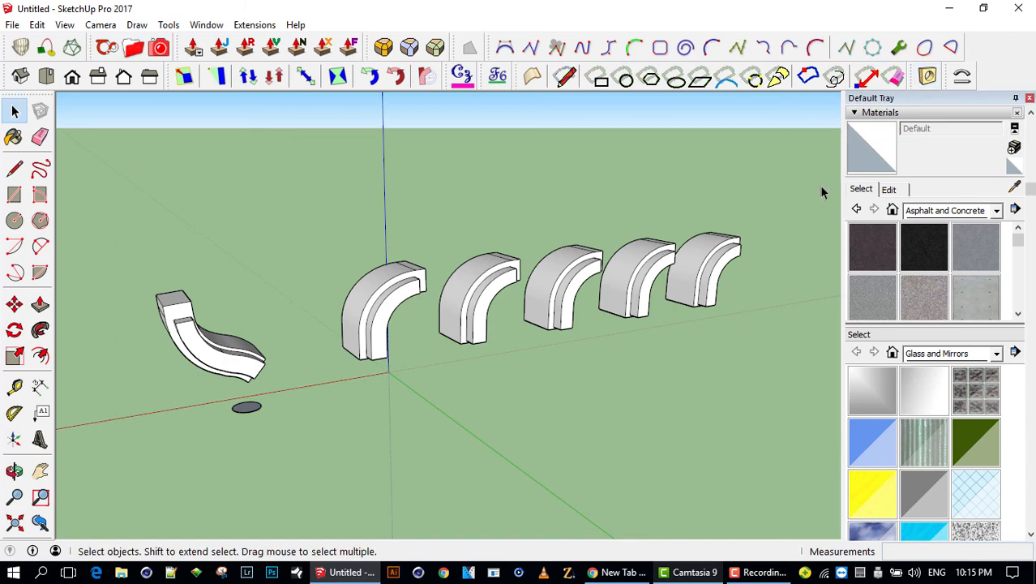
key("o")
left_click_drag(556, 306, 557, 303)
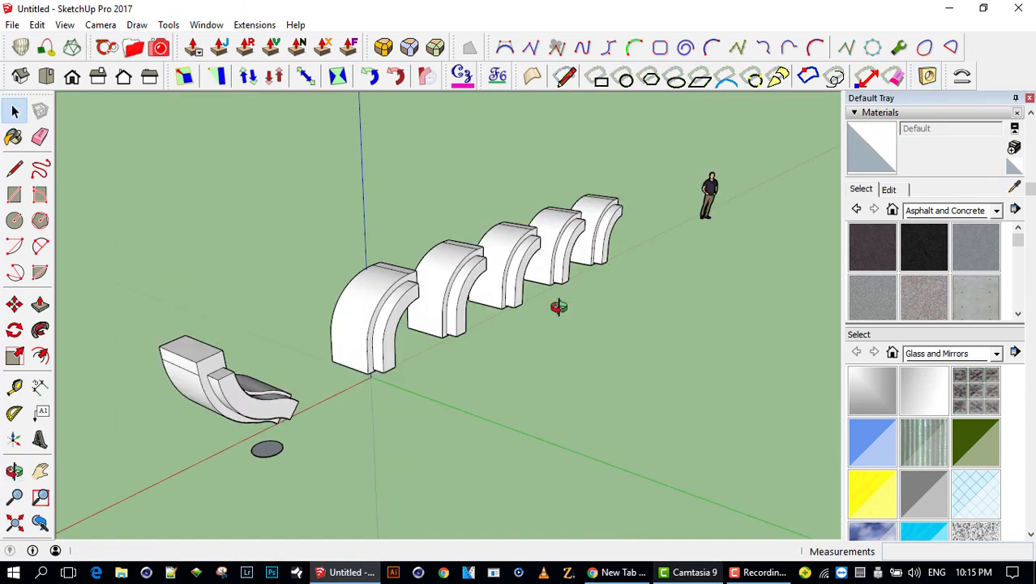
key("space")
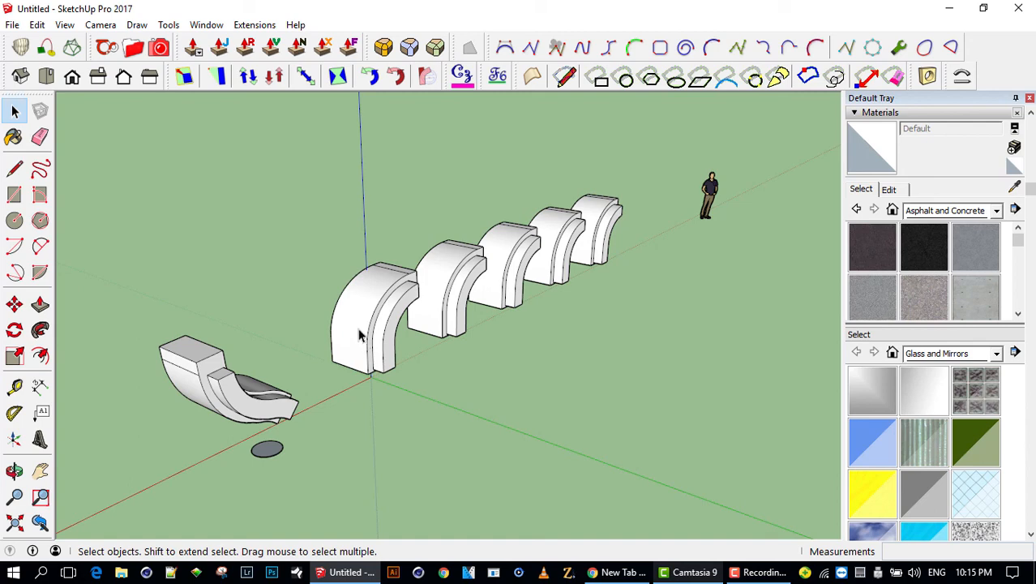
middle_click_drag(359, 335, 344, 291)
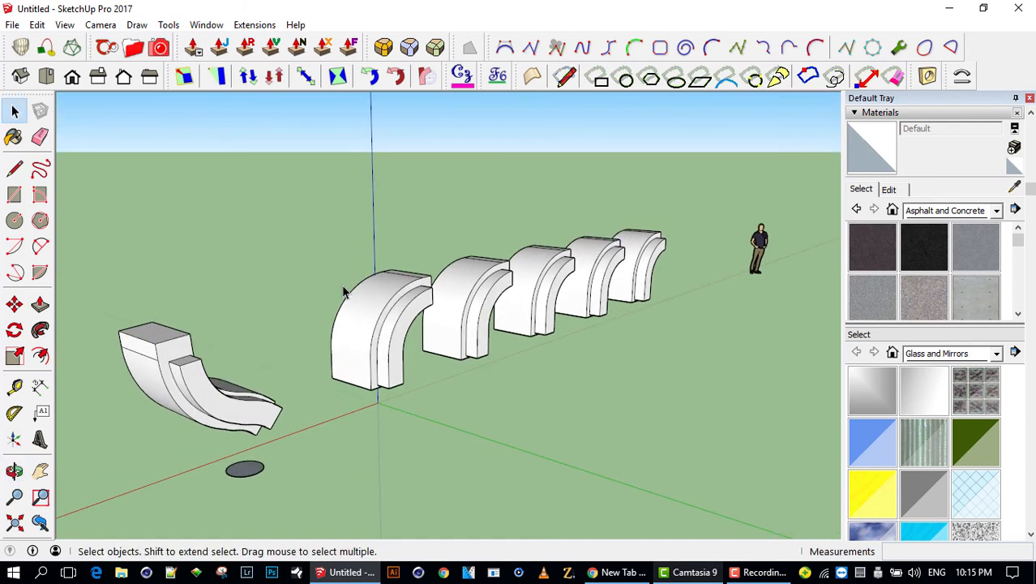